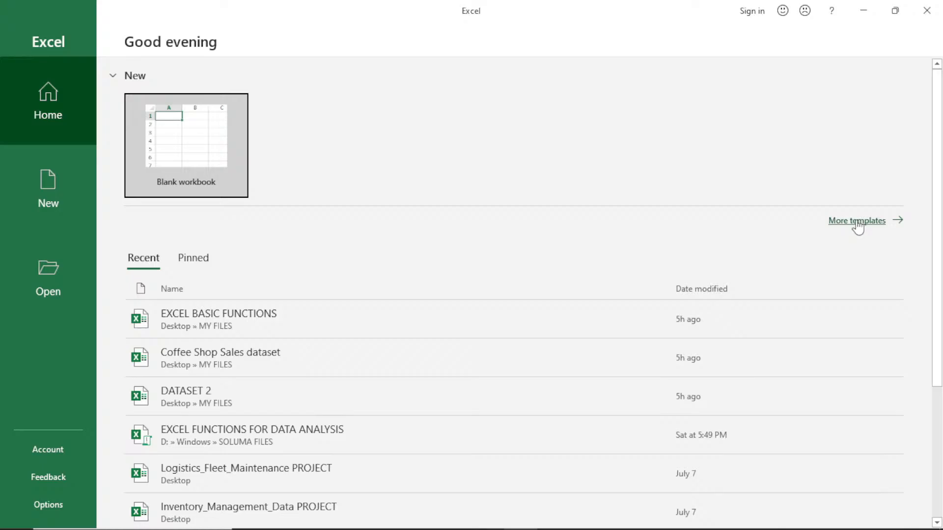
# Step: Open the full template collection and browse the available tutorials, calendars, budgets, invoices and planners, including the online template search
pyautogui.click(858, 224)
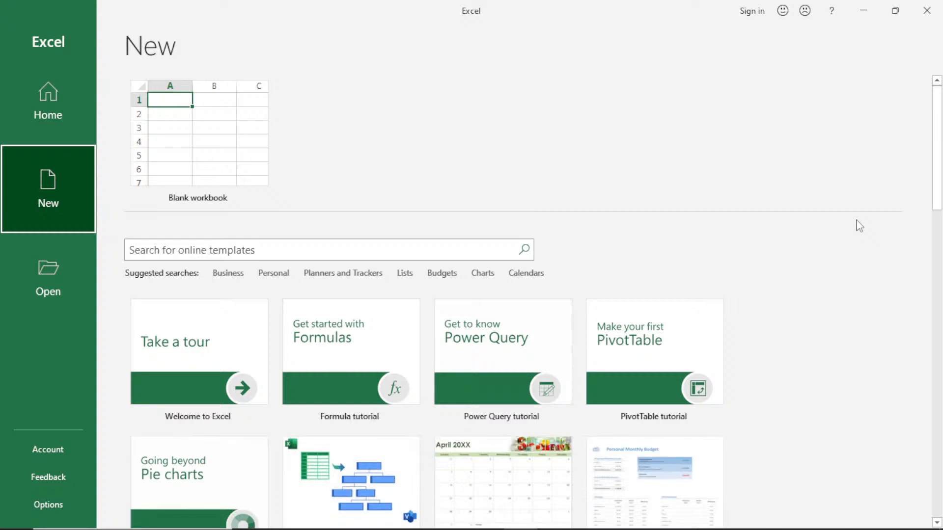
pyautogui.scroll(-5, 859, 226)
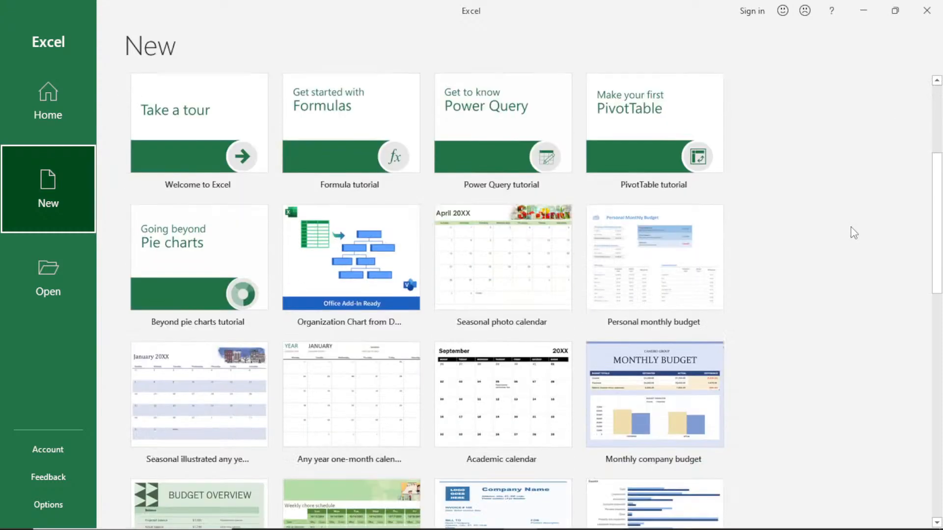
pyautogui.scroll(1, 854, 233)
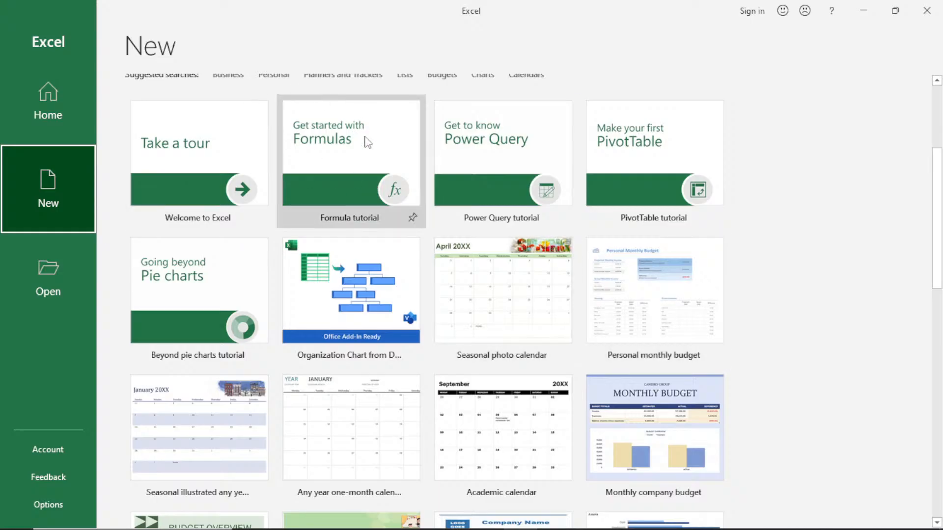
pyautogui.scroll(-1, 871, 250)
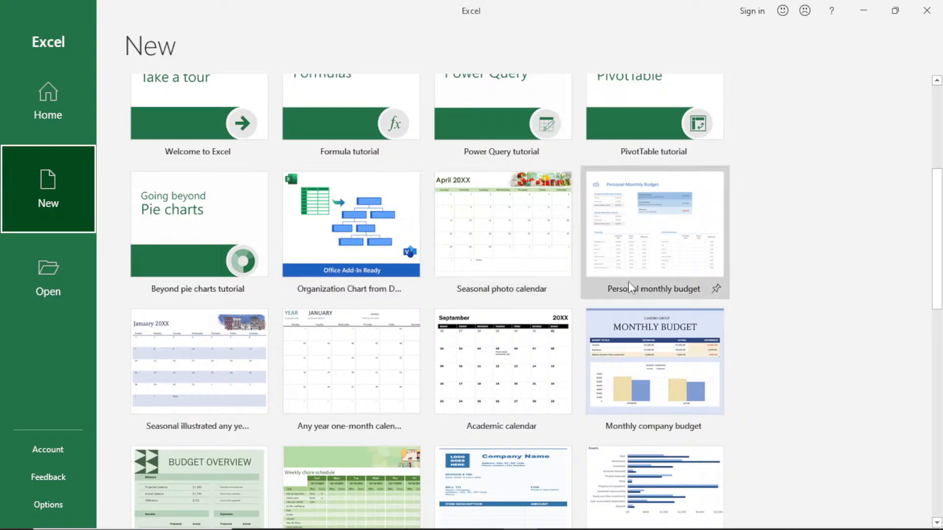
pyautogui.scroll(-1, 535, 442)
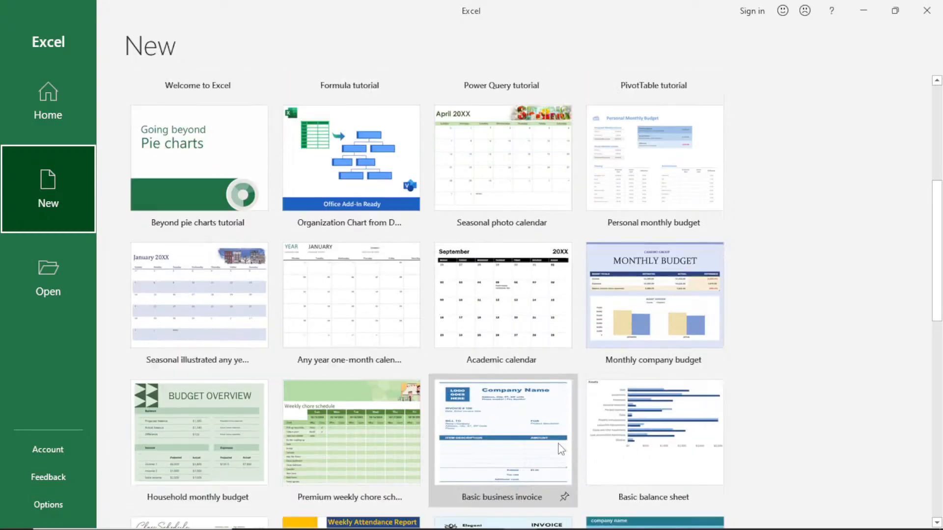
pyautogui.scroll(-2, 533, 417)
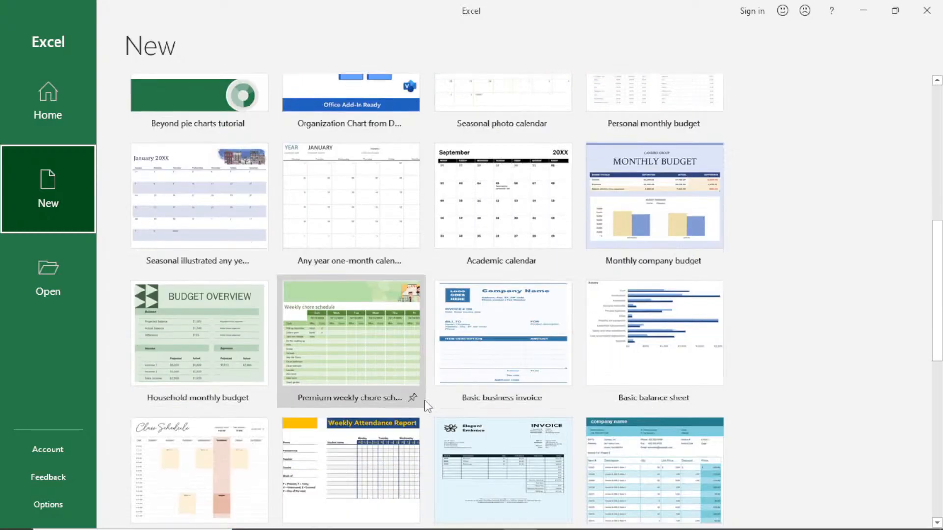
pyautogui.scroll(-2, 528, 429)
pyautogui.scroll(-3, 528, 428)
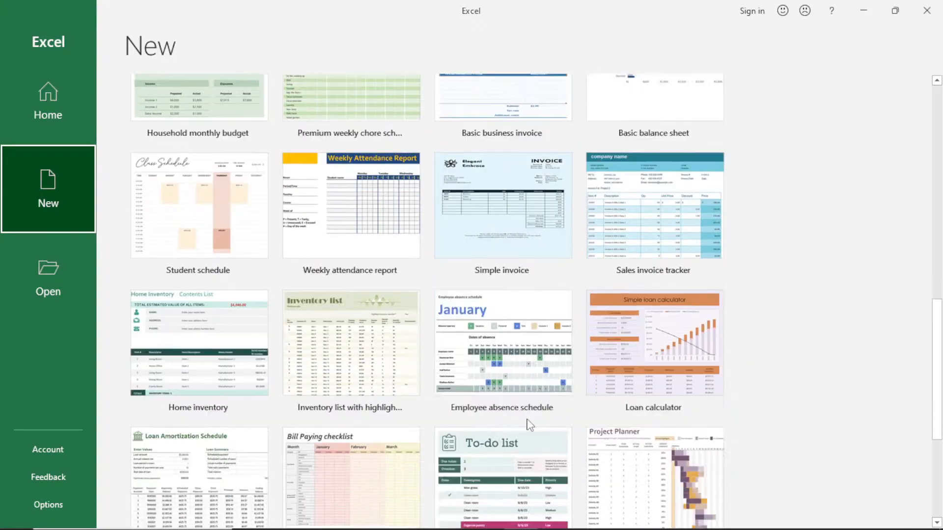
pyautogui.scroll(-1, 530, 421)
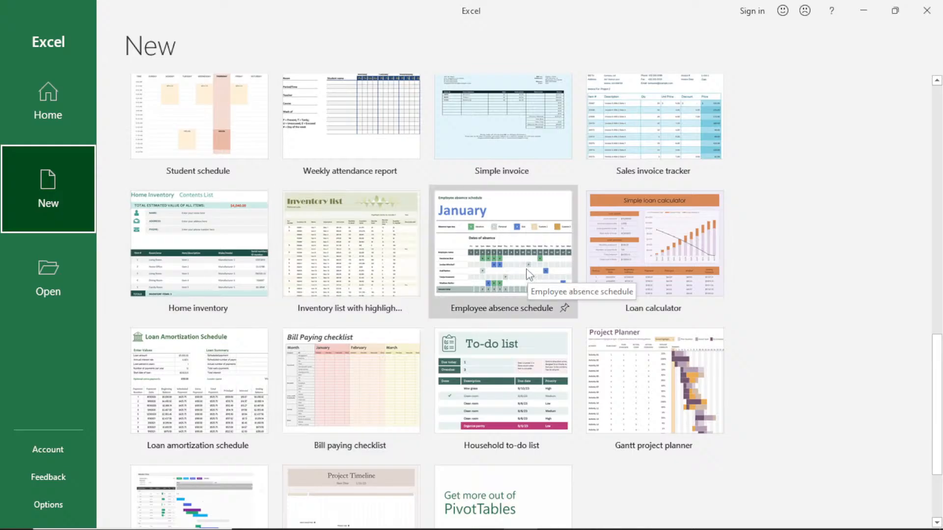
pyautogui.scroll(-3, 528, 275)
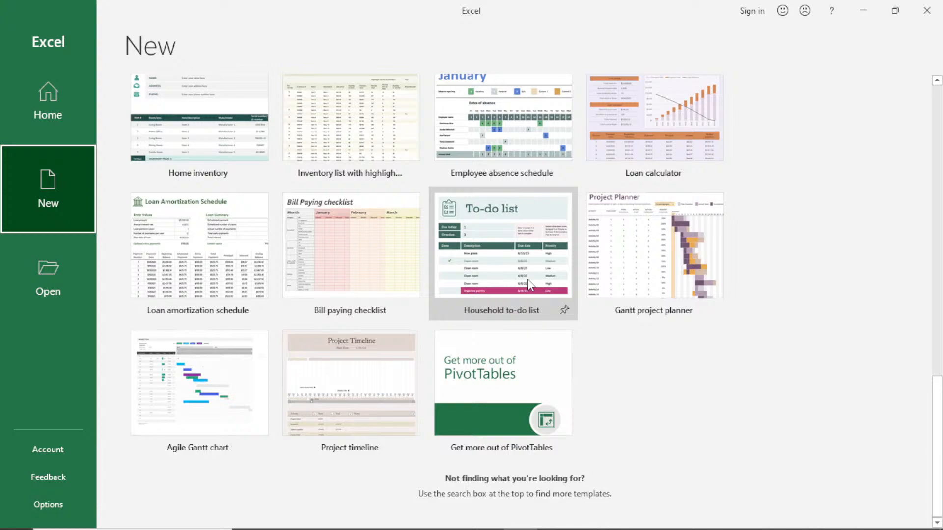
pyautogui.scroll(8, 528, 285)
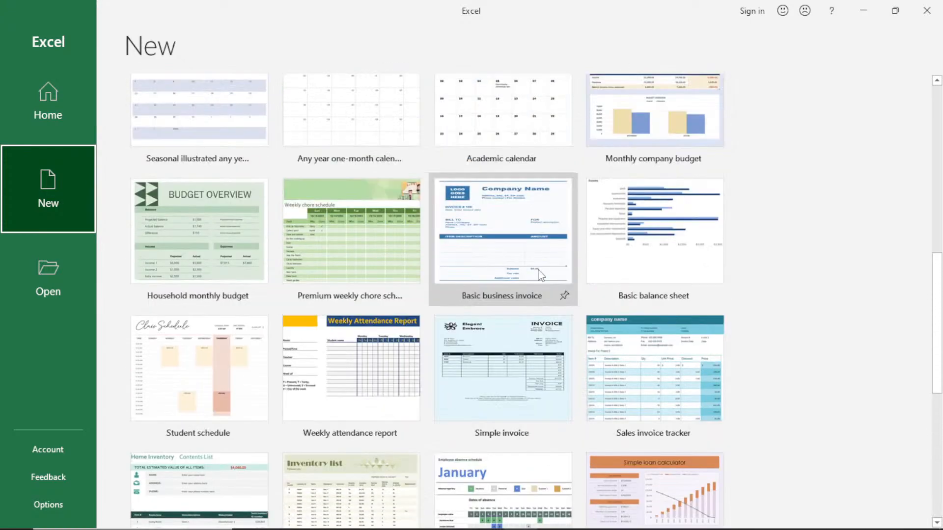
pyautogui.scroll(10, 540, 275)
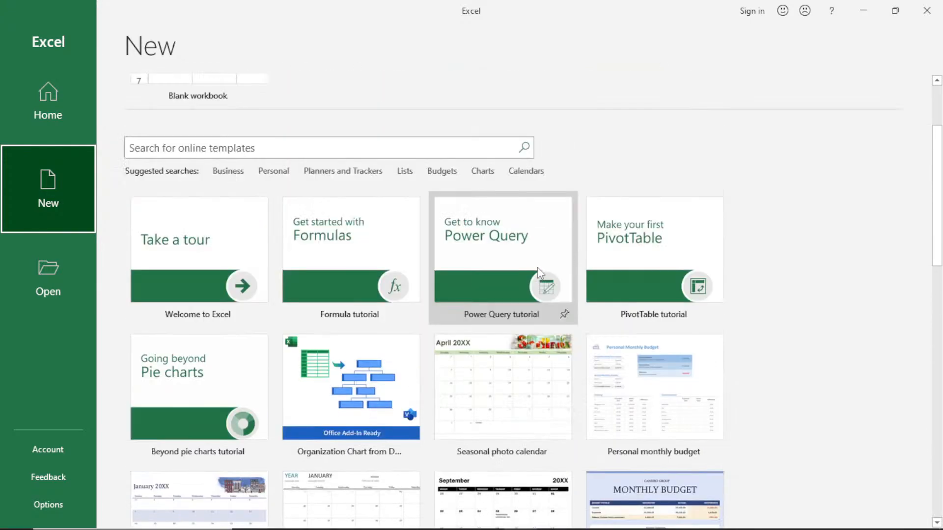
pyautogui.scroll(2, 538, 271)
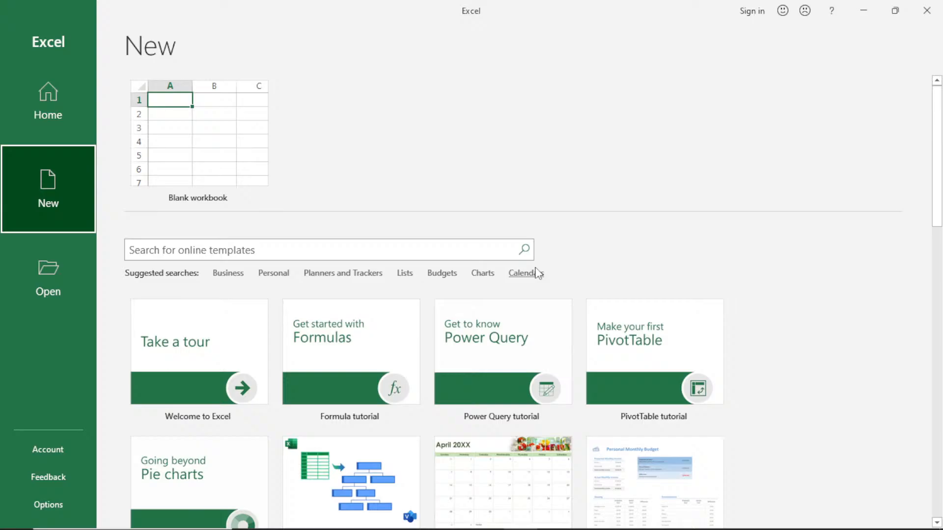
pyautogui.scroll(-11, 539, 273)
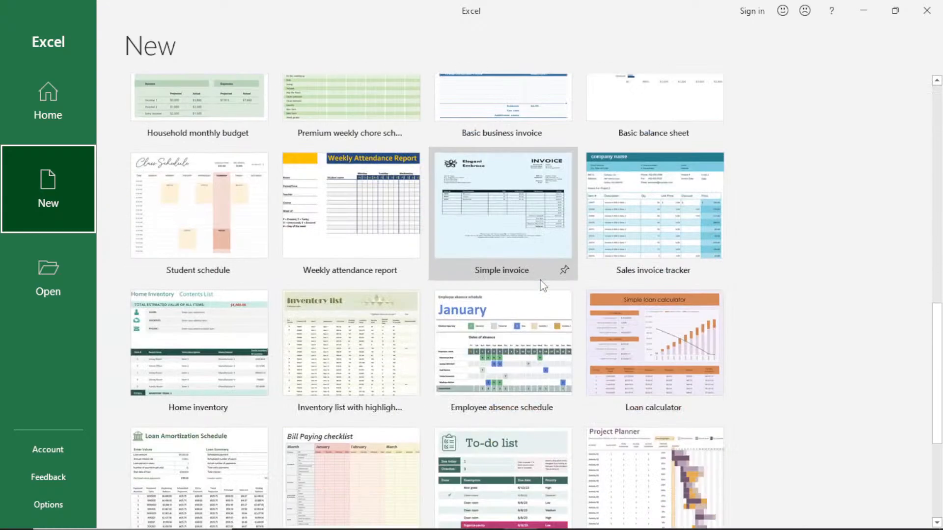
pyautogui.scroll(-5, 543, 286)
pyautogui.scroll(10, 543, 285)
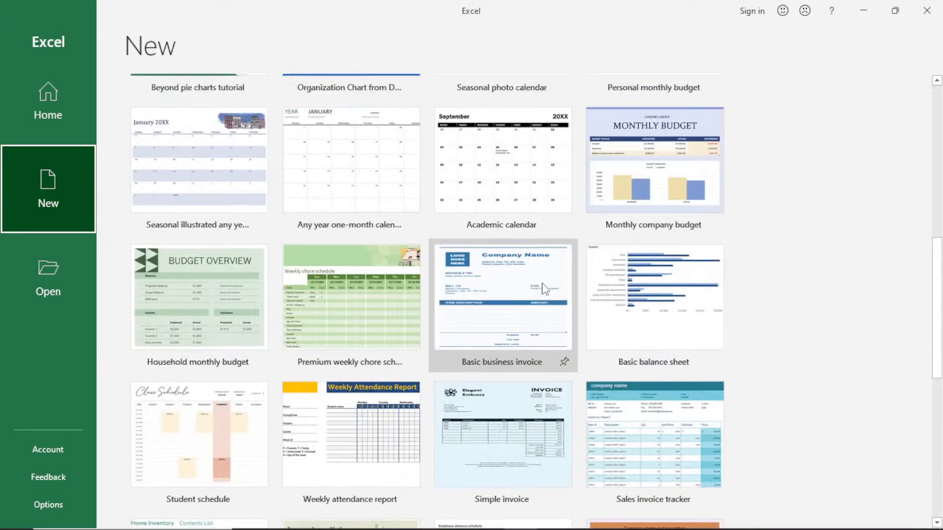
pyautogui.scroll(9, 544, 288)
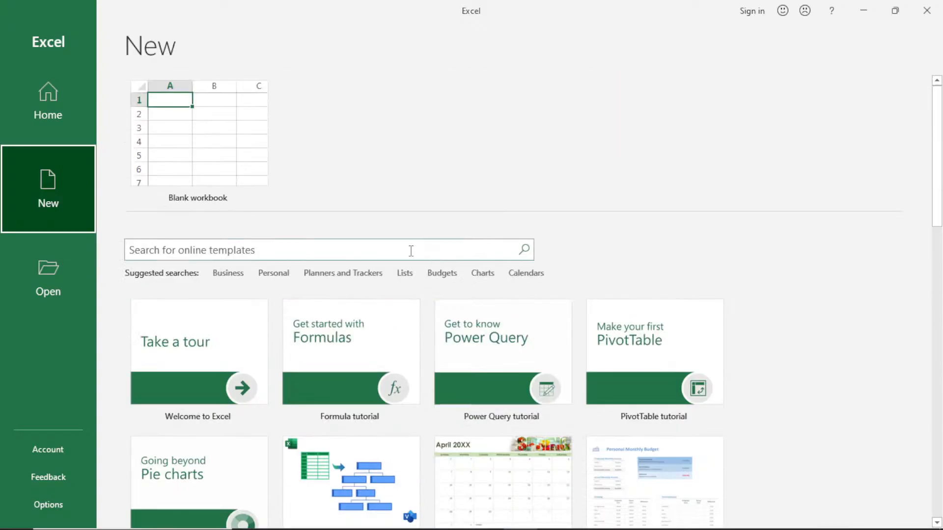
pyautogui.click(307, 256)
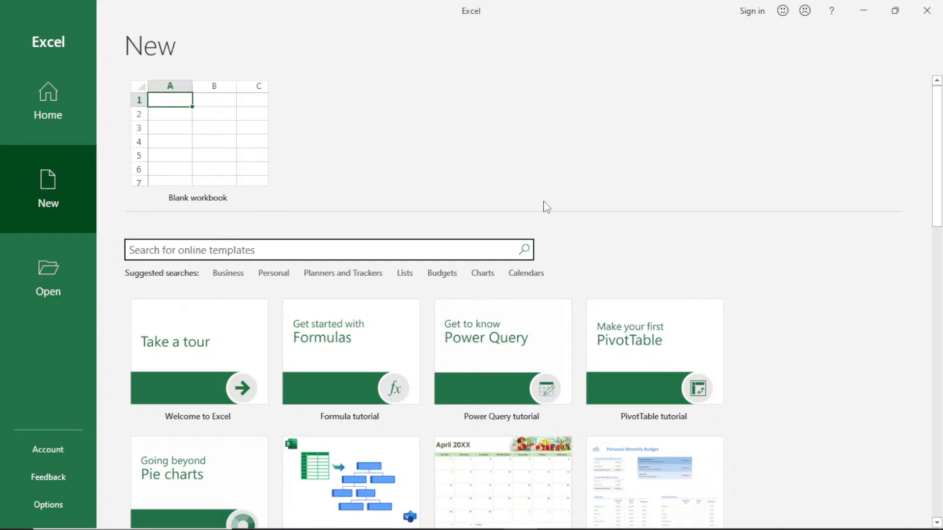
# Step: Return to the start page and look through the list of recent workbooks with their locations and modification dates
pyautogui.click(33, 108)
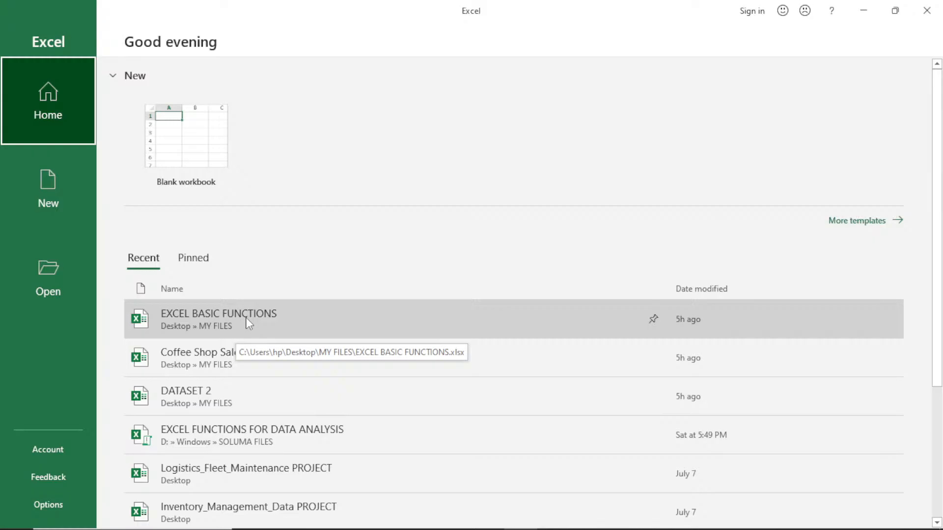
pyautogui.scroll(-4, 246, 318)
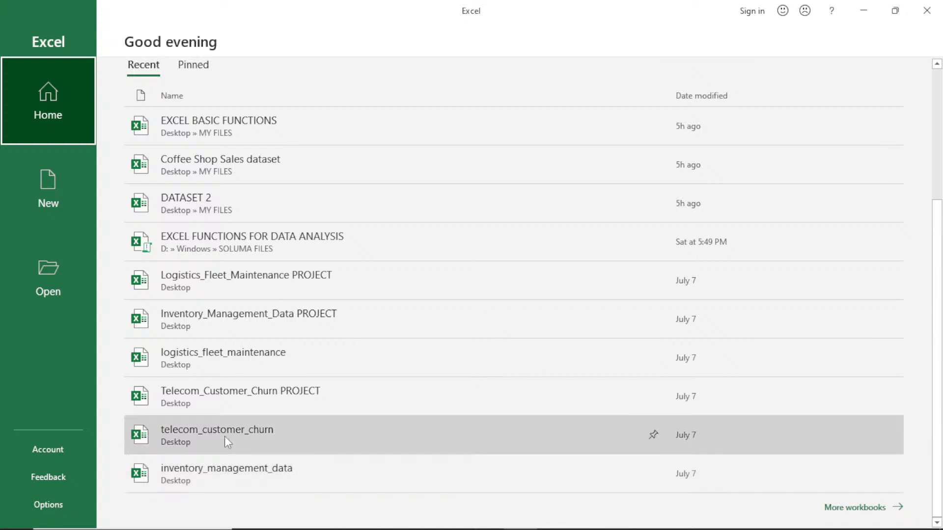
pyautogui.scroll(1, 232, 320)
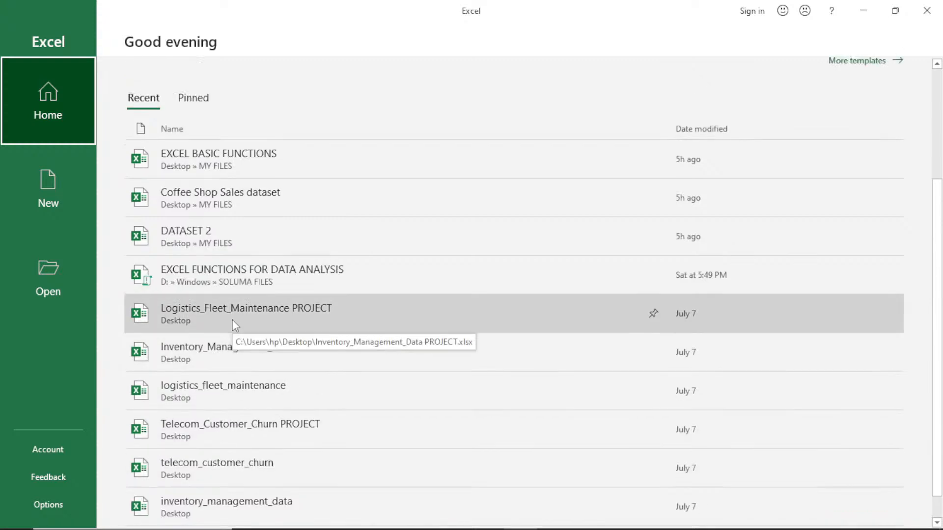
pyautogui.scroll(3, 232, 321)
pyautogui.scroll(1, 233, 327)
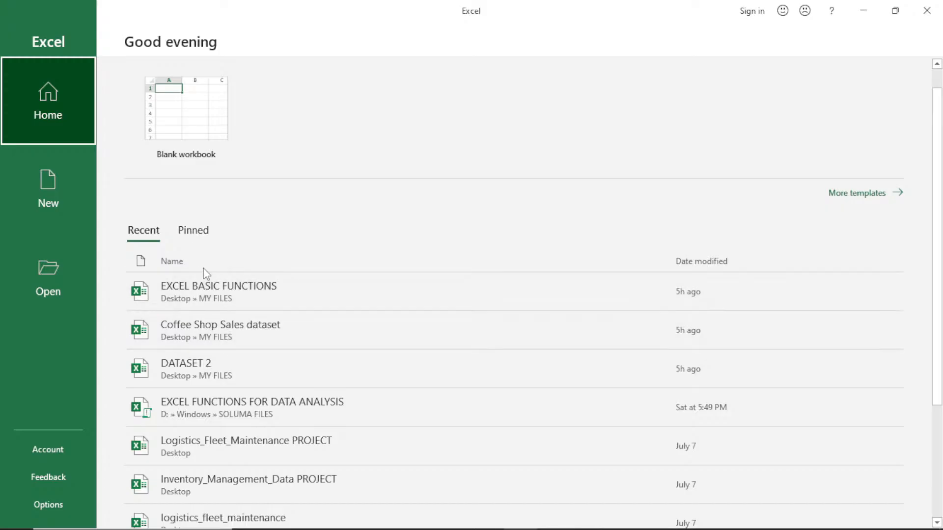
pyautogui.scroll(-3, 214, 295)
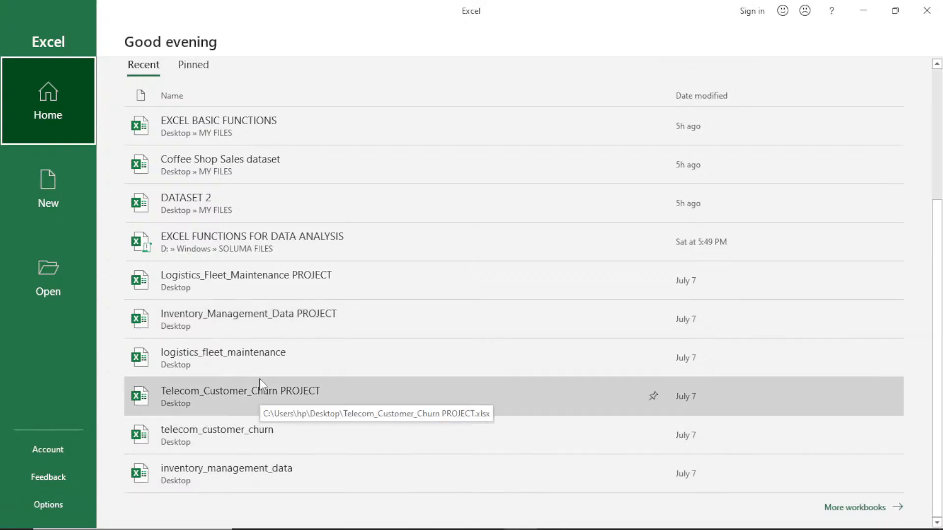
pyautogui.scroll(3, 265, 373)
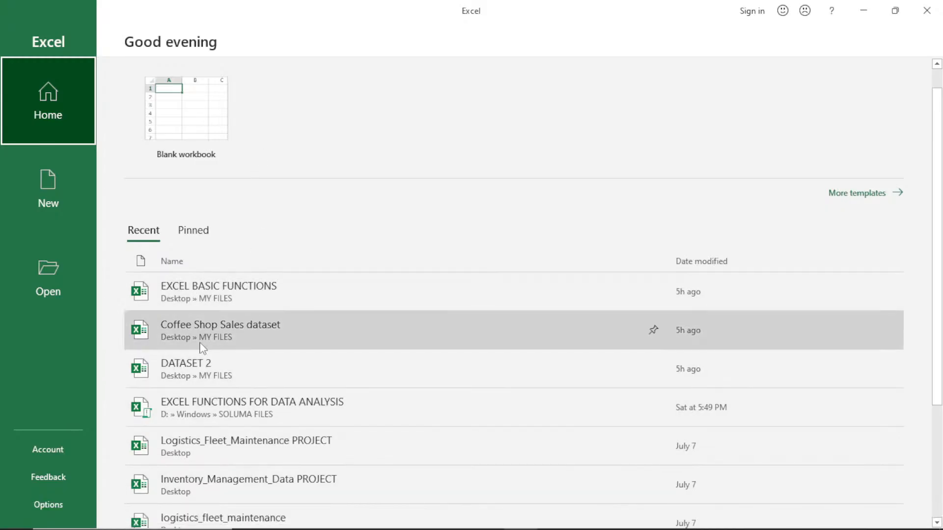
pyautogui.scroll(-2, 244, 418)
pyautogui.scroll(-3, 245, 419)
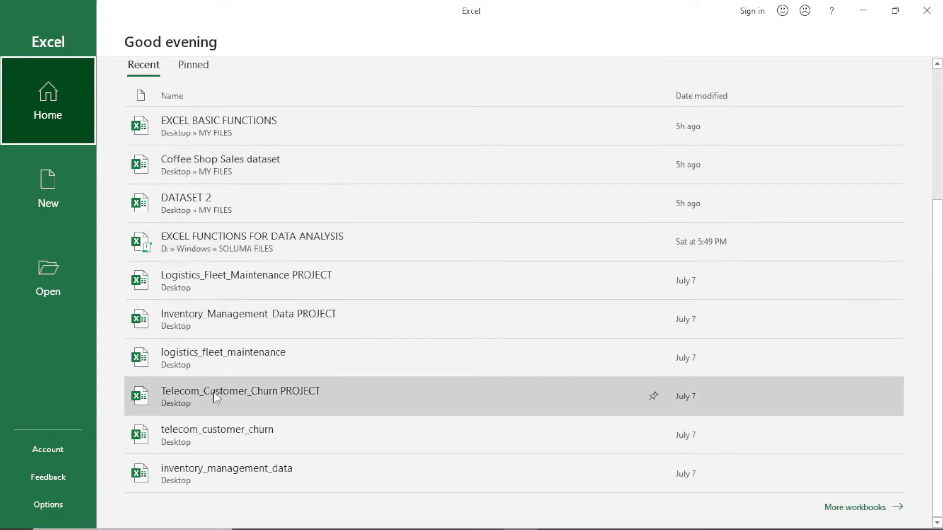
# Step: Pin the EXCEL BASIC FUNCTIONS workbook, check the list of pinned workbooks and return to the recent list
pyautogui.scroll(3, 239, 275)
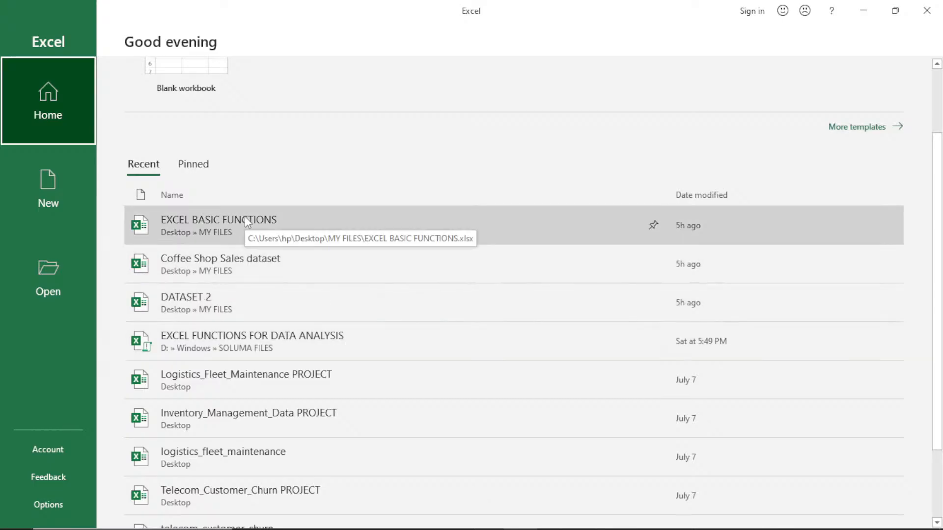
pyautogui.click(654, 227)
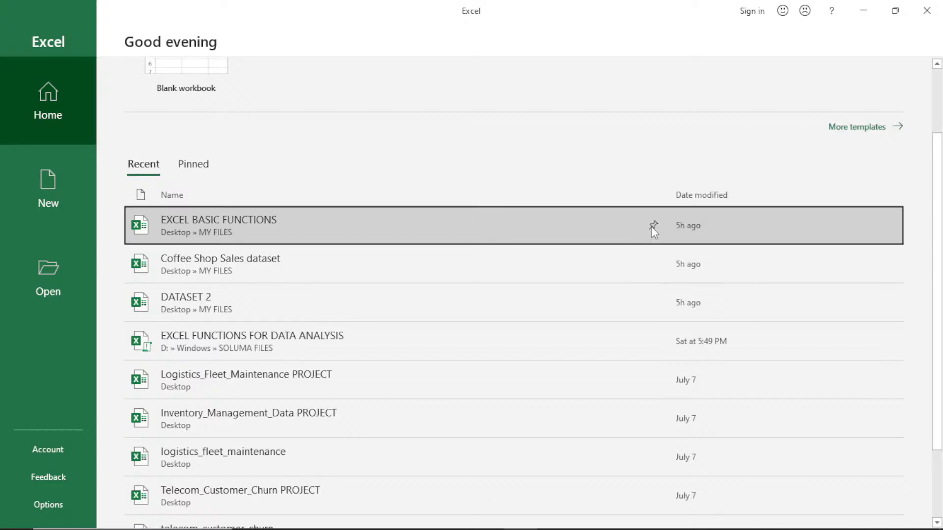
pyautogui.scroll(-2, 653, 231)
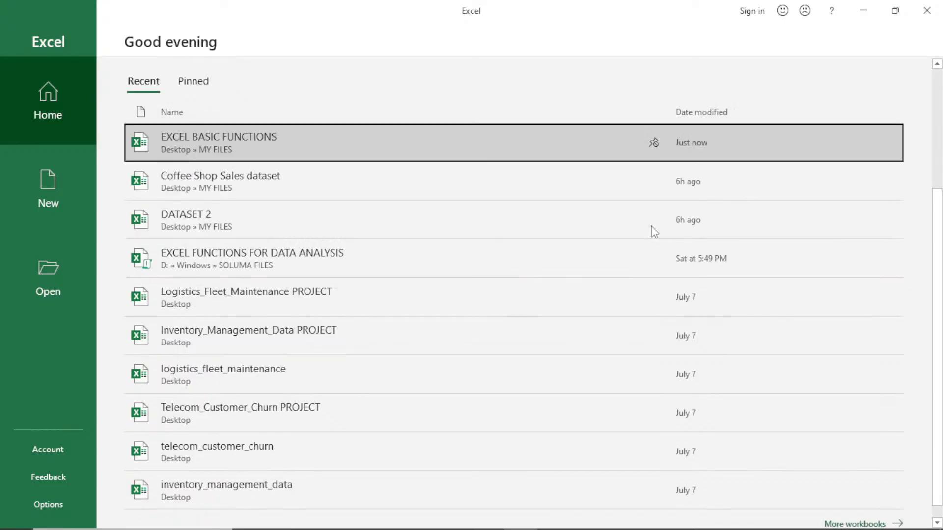
pyautogui.scroll(1, 604, 242)
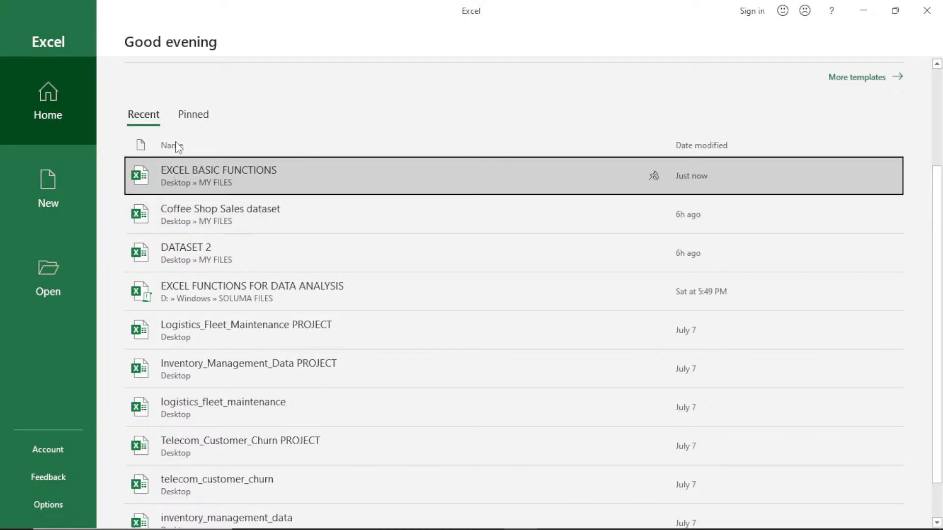
pyautogui.click(189, 118)
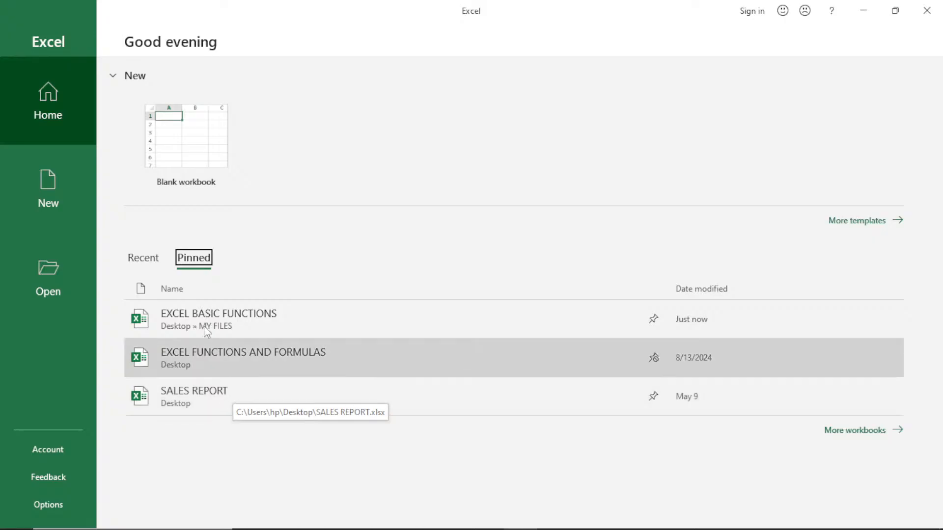
pyautogui.click(144, 259)
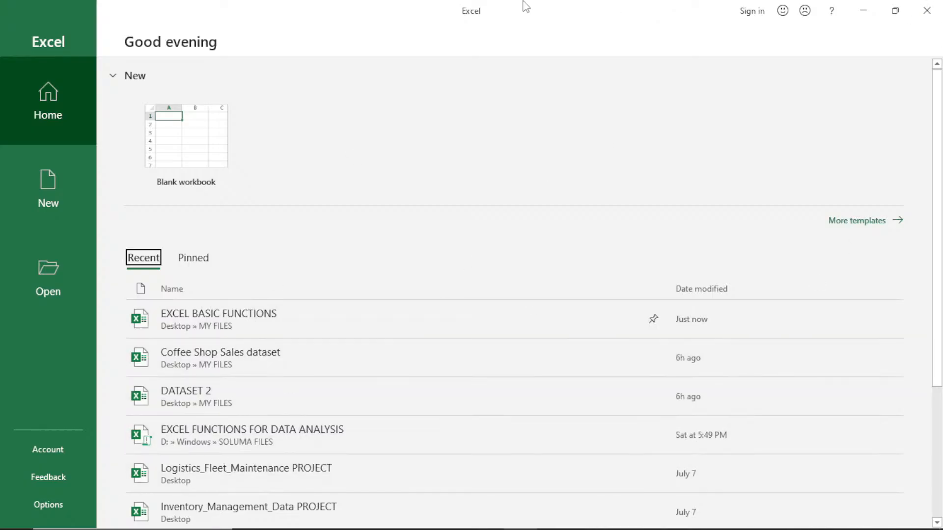
# Step: Open the account settings and try the Black and Dark Gray Office themes before setting the theme to White
pyautogui.click(47, 451)
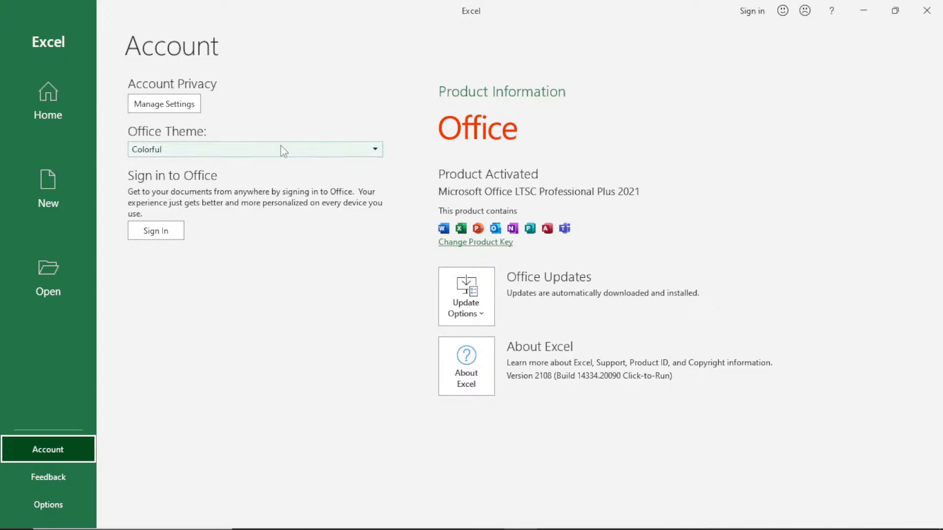
pyautogui.click(375, 151)
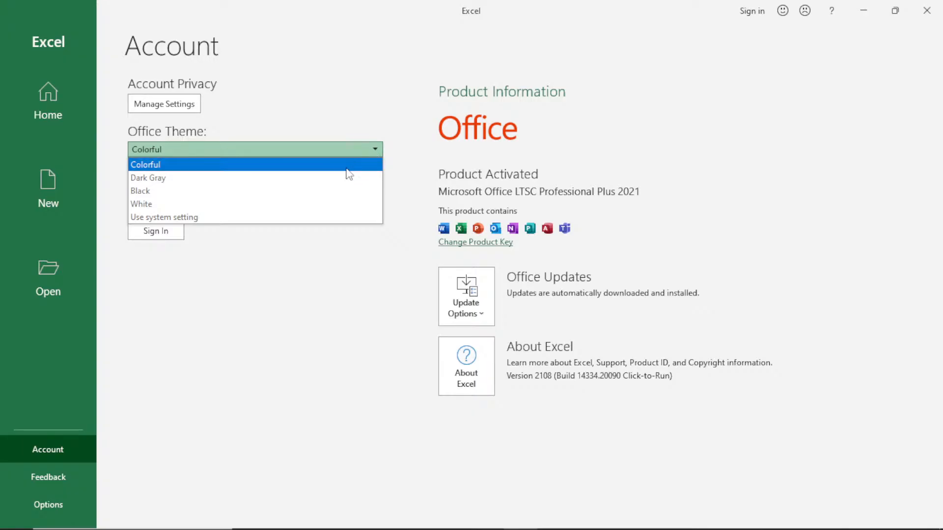
pyautogui.click(329, 191)
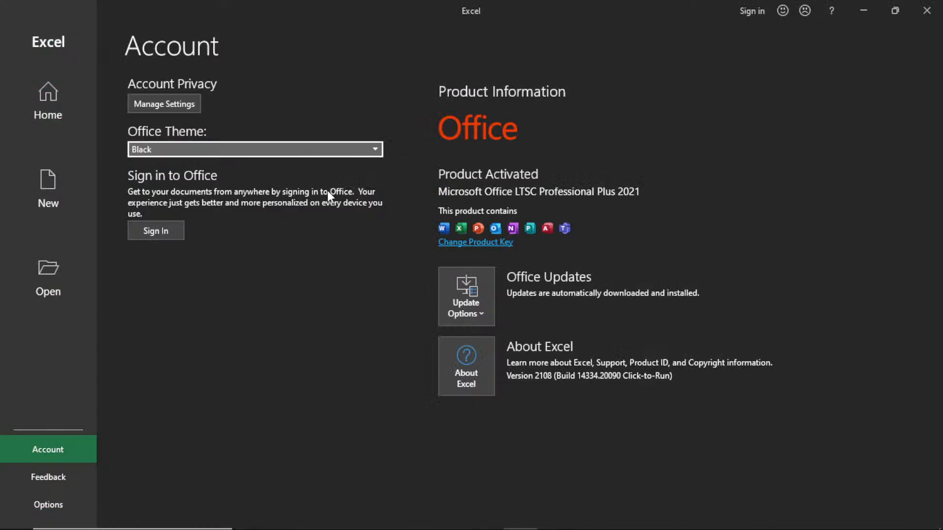
pyautogui.click(348, 152)
pyautogui.click(309, 177)
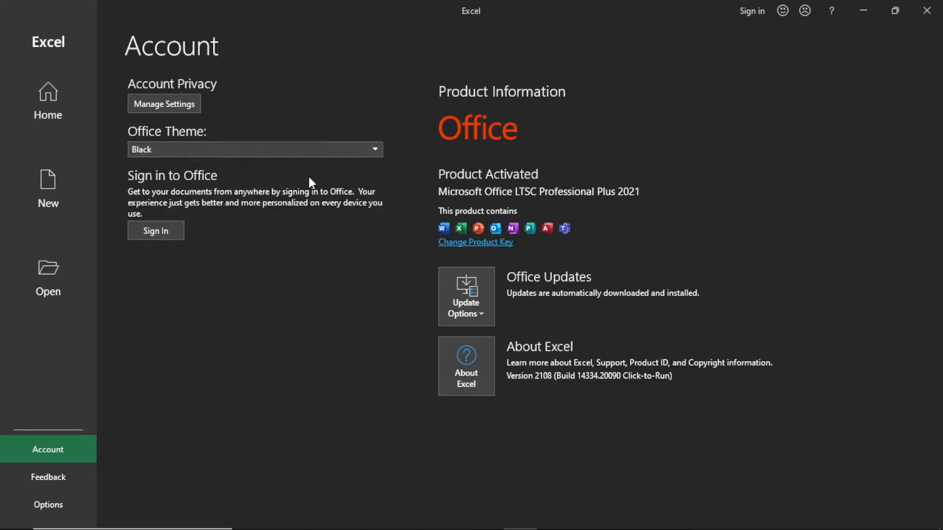
pyautogui.click(377, 148)
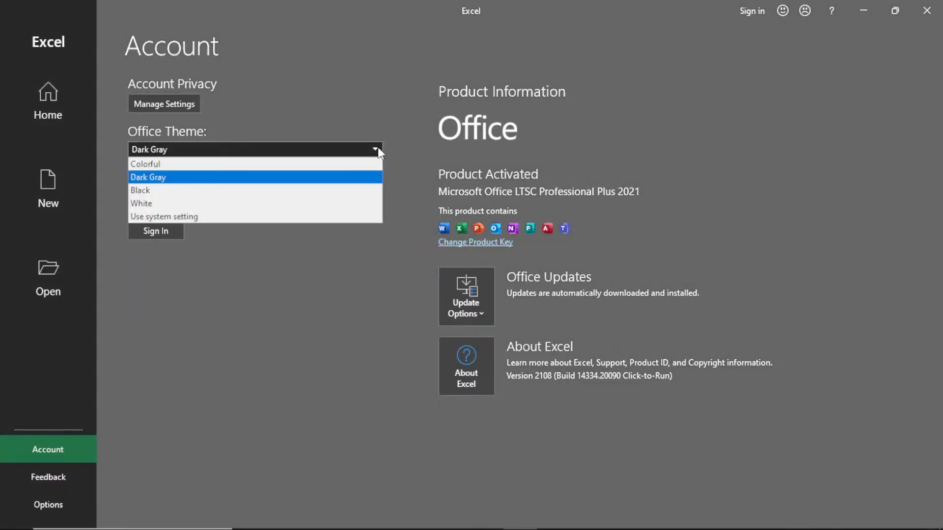
pyautogui.click(300, 211)
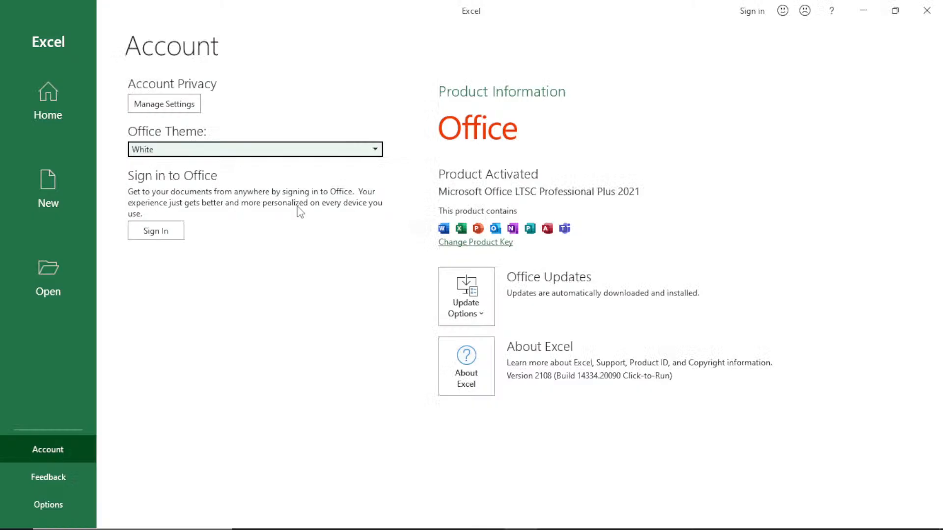
# Step: Try the Colorful Office theme before setting the theme to Black
pyautogui.click(375, 151)
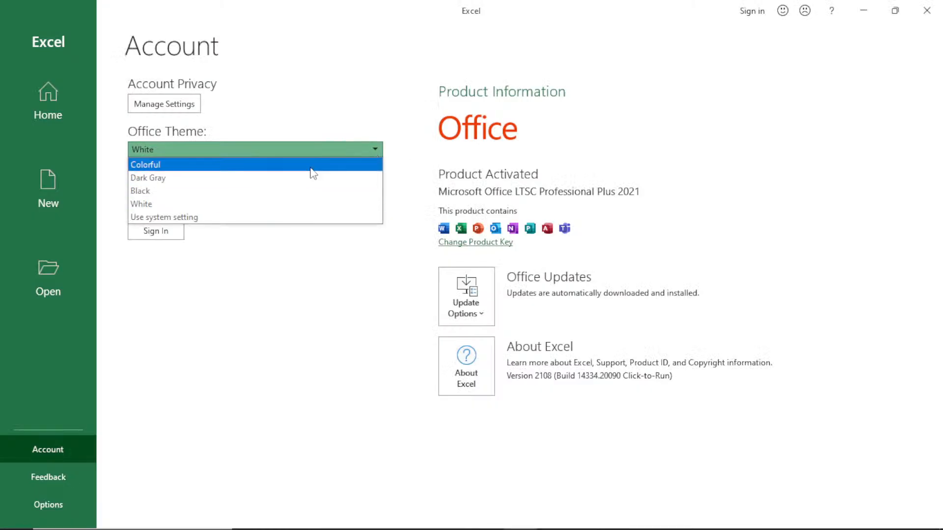
pyautogui.click(311, 167)
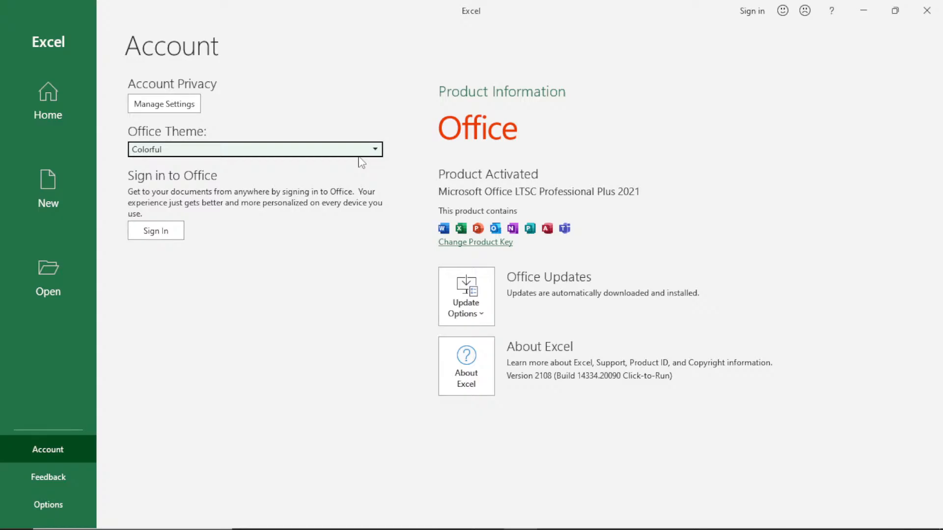
pyautogui.click(373, 150)
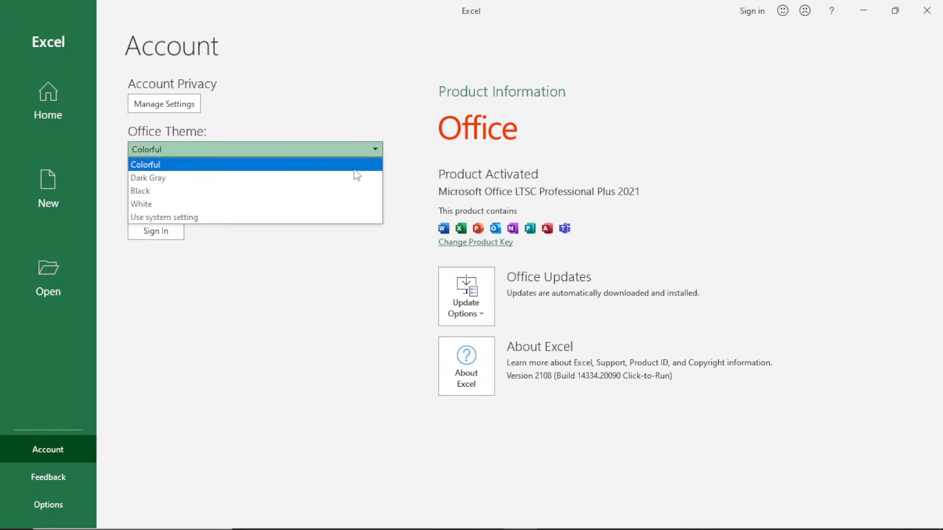
pyautogui.click(335, 193)
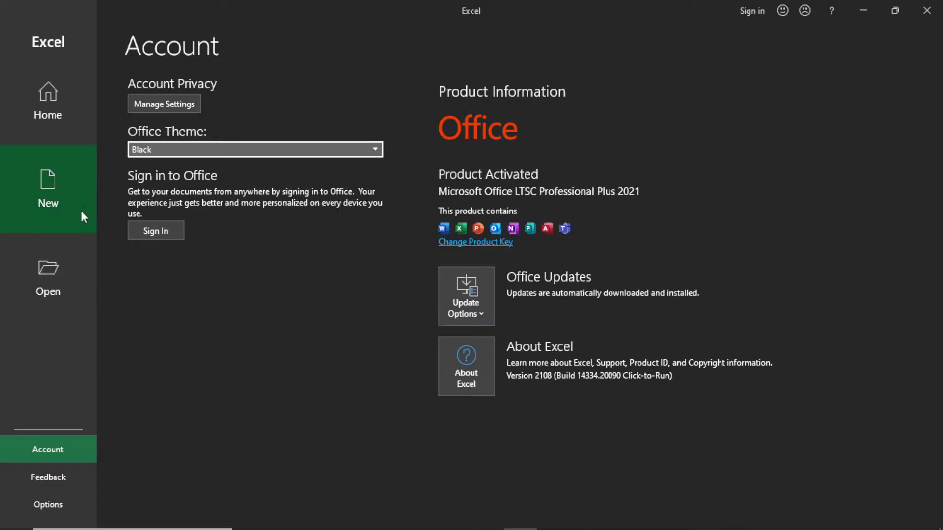
# Step: Return to the start page and create a blank workbook
pyautogui.click(39, 92)
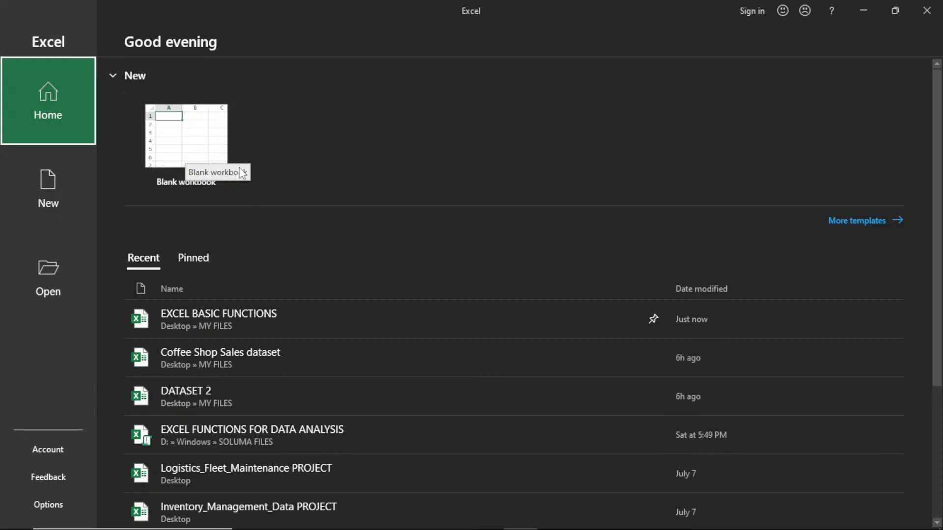
pyautogui.click(184, 148)
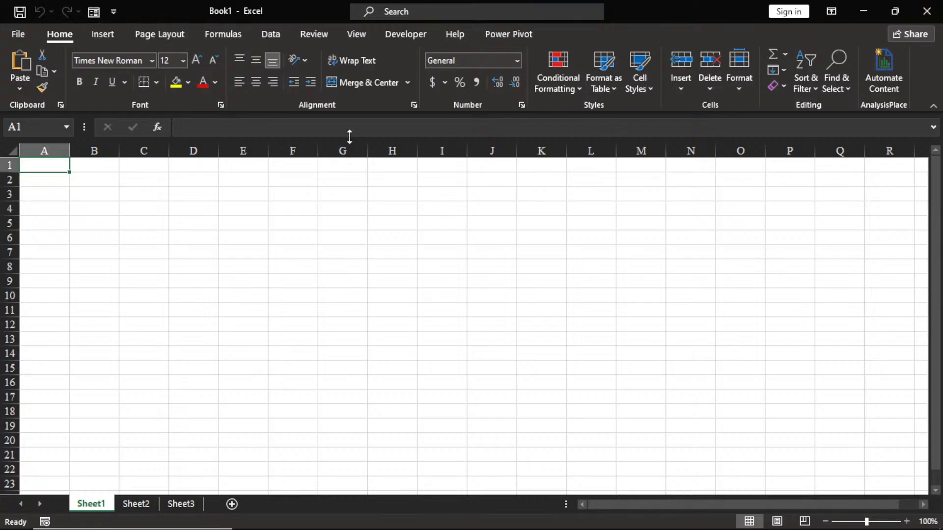
# Step: Add the New command to the Quick Access Toolbar and check where New is offered on the File page
pyautogui.click(114, 16)
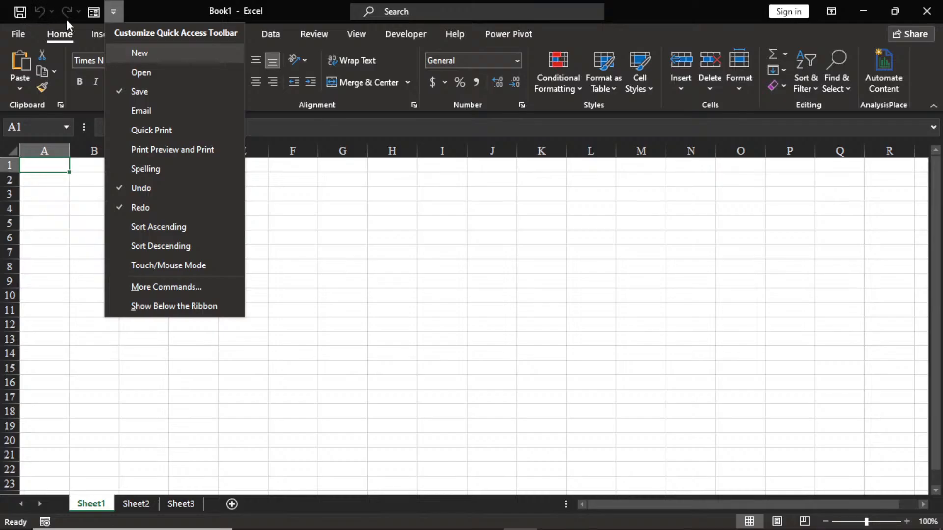
pyautogui.click(139, 54)
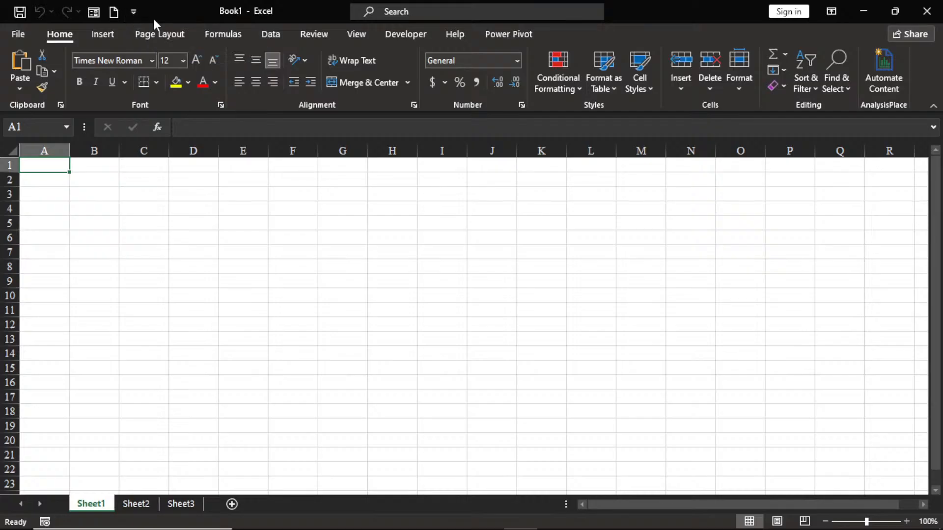
pyautogui.click(16, 35)
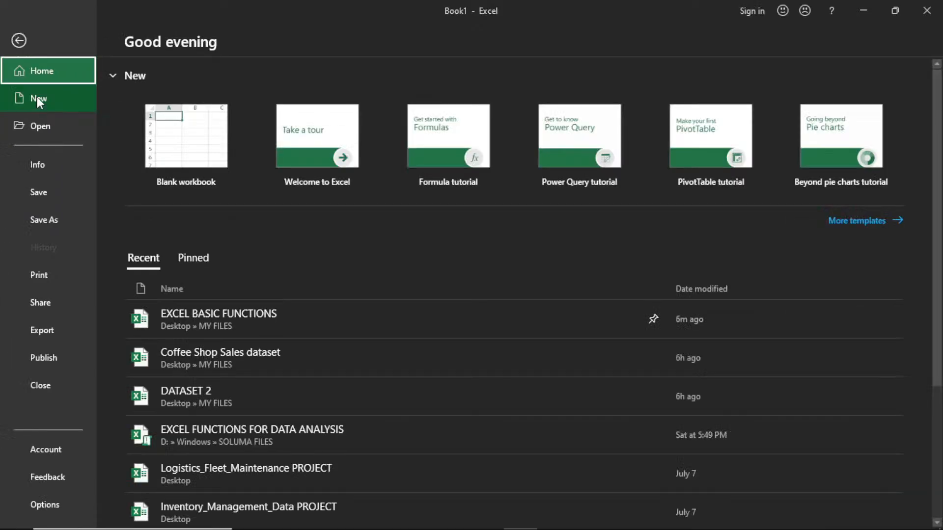
pyautogui.click(19, 41)
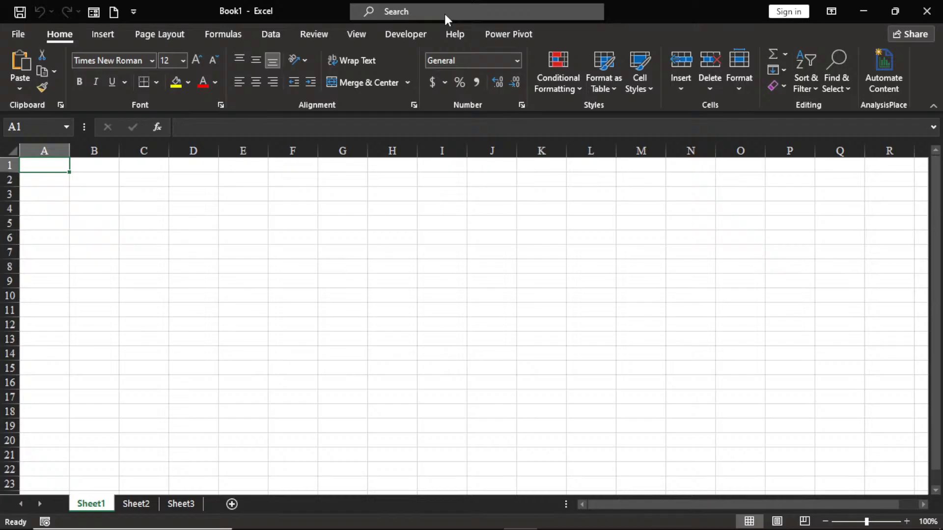
# Step: Look up "VL00KUP" in the application's search to view its suggestions, and clear the search text
pyautogui.click(397, 8)
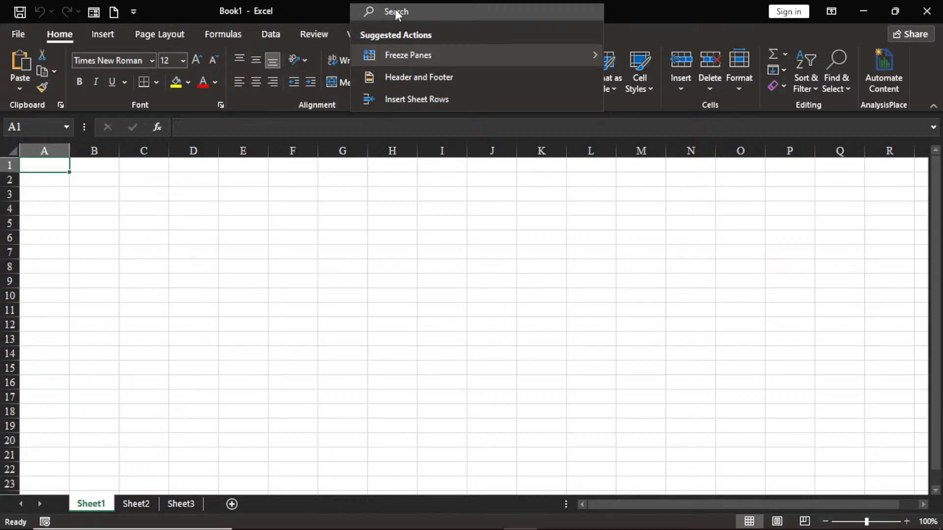
pyautogui.write('V')
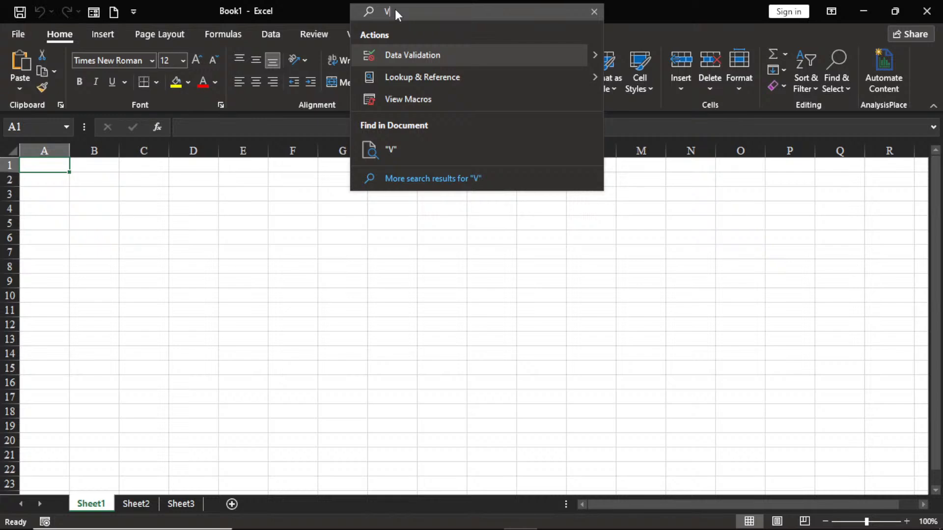
pyautogui.write('L')
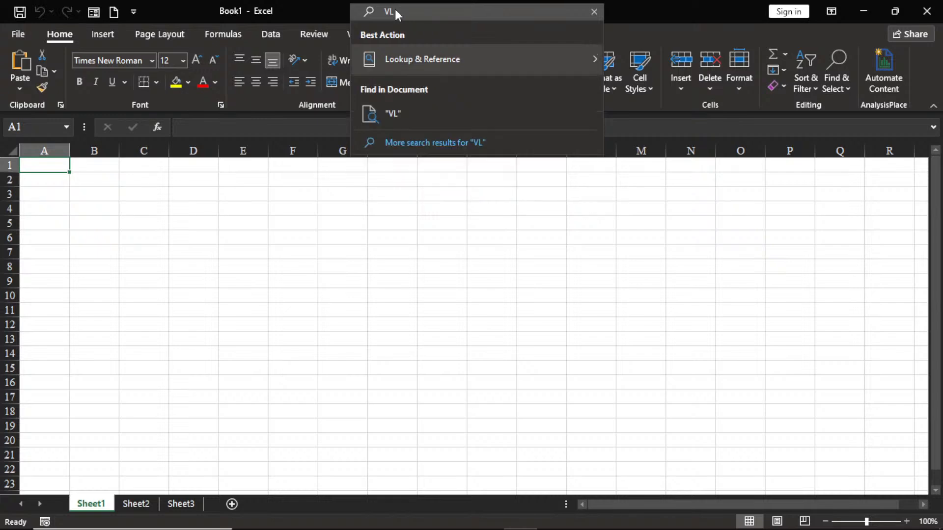
pyautogui.write('OOK')
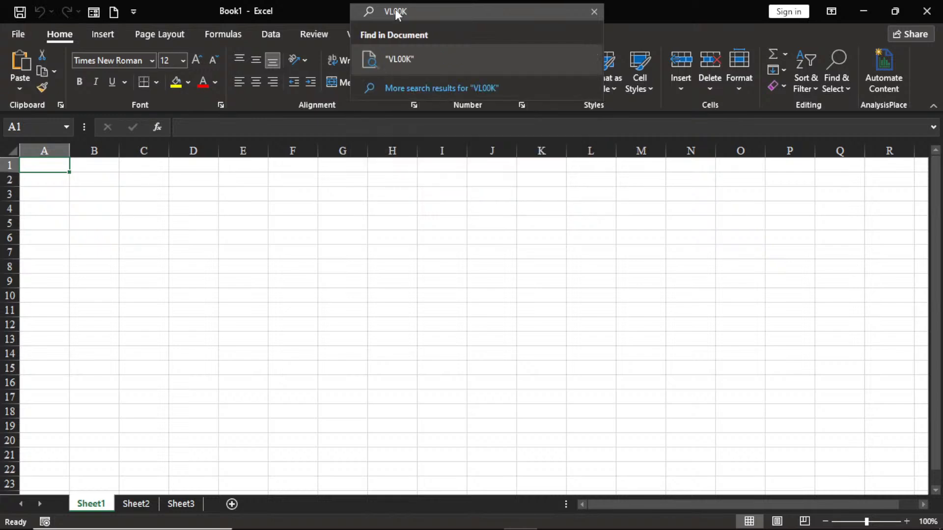
pyautogui.write('UP')
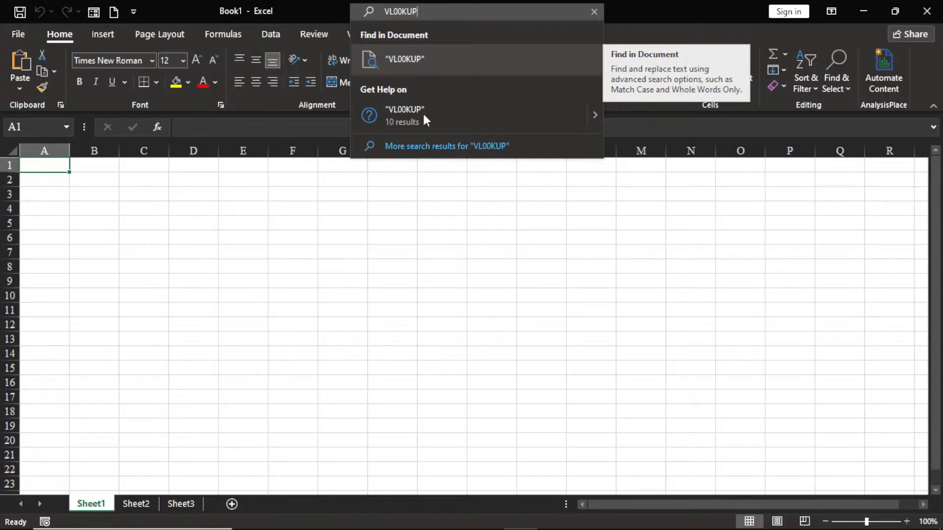
pyautogui.press('BackSpace')
pyautogui.press('BackSpace')
pyautogui.press('BackSpace')
pyautogui.press('BackSpace')
pyautogui.press('BackSpace')
pyautogui.press('BackSpace')
pyautogui.press('BackSpace')
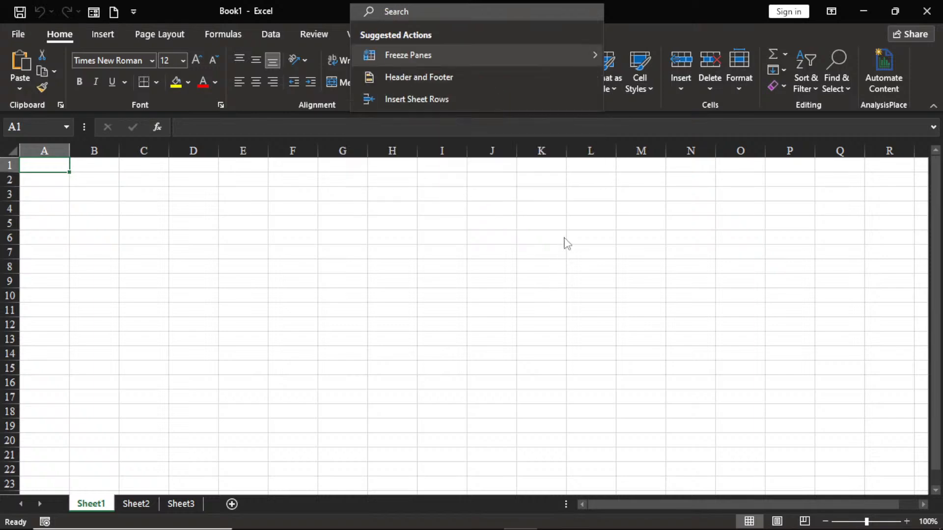
pyautogui.click(697, 15)
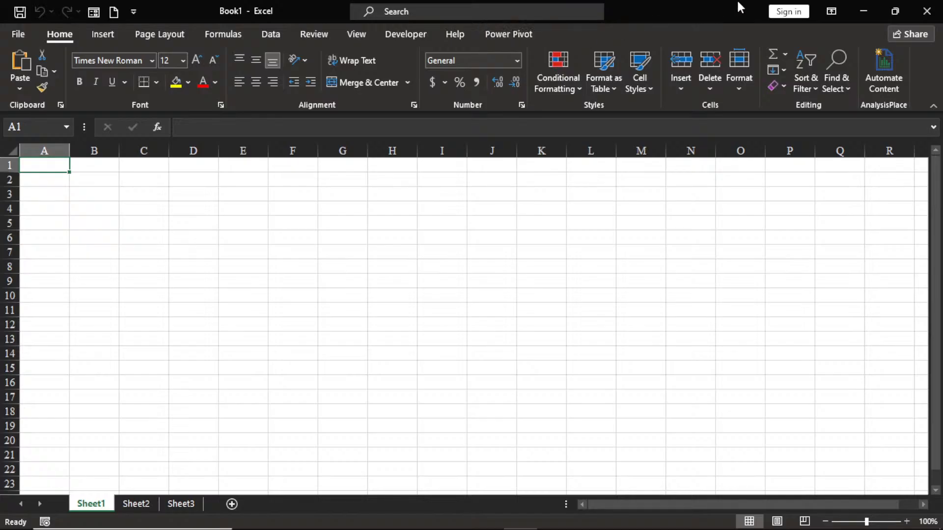
# Step: Show the Quick Access Toolbar below the ribbon and move it back above the ribbon
pyautogui.rightClick(77, 12)
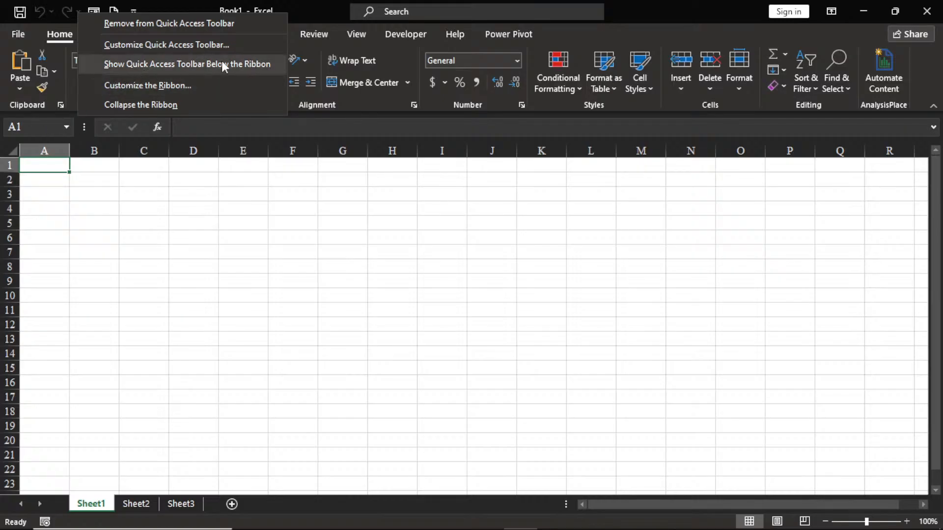
pyautogui.click(181, 63)
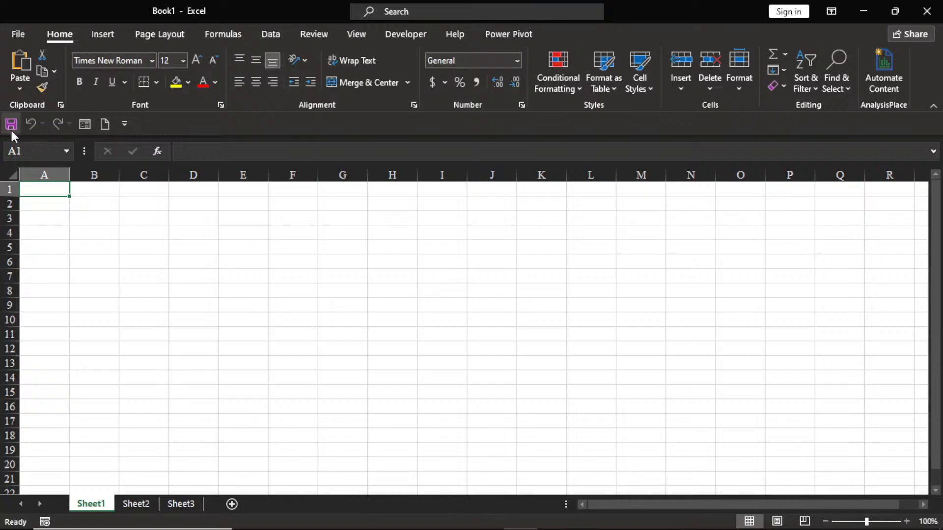
pyautogui.rightClick(68, 123)
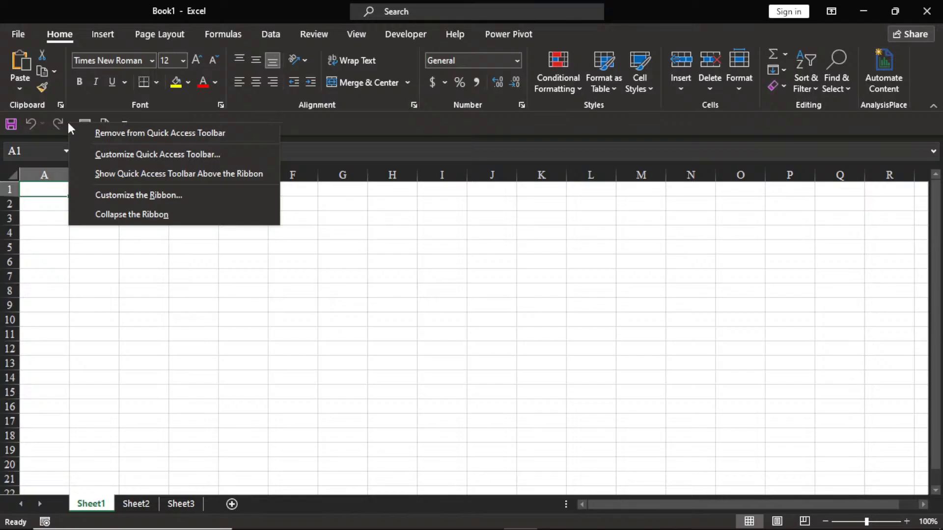
pyautogui.click(124, 174)
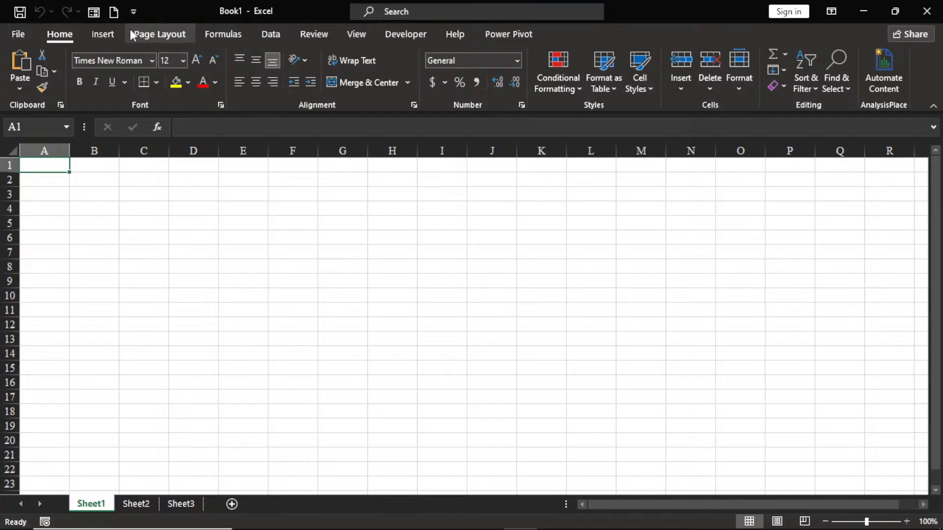
# Step: Enter the label TABS in cell D2 of Sheet1
pyautogui.click(182, 181)
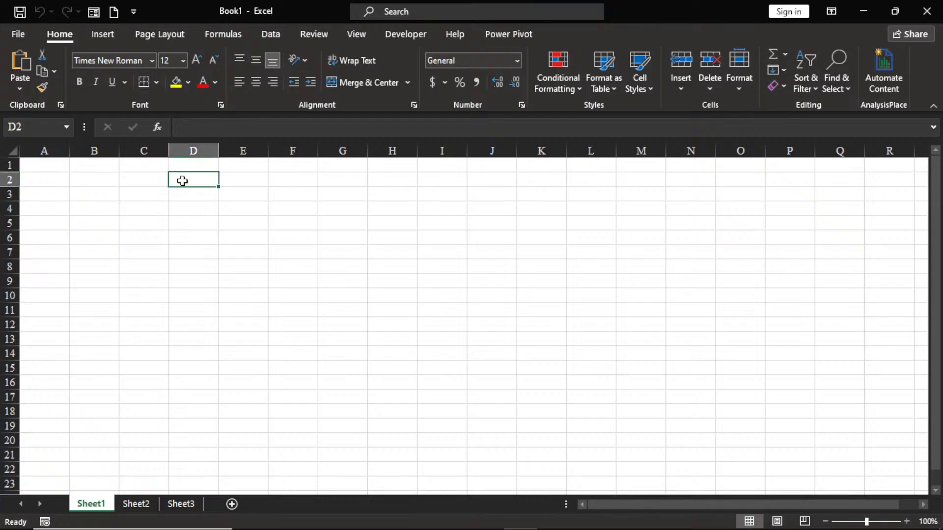
pyautogui.write('TAB')
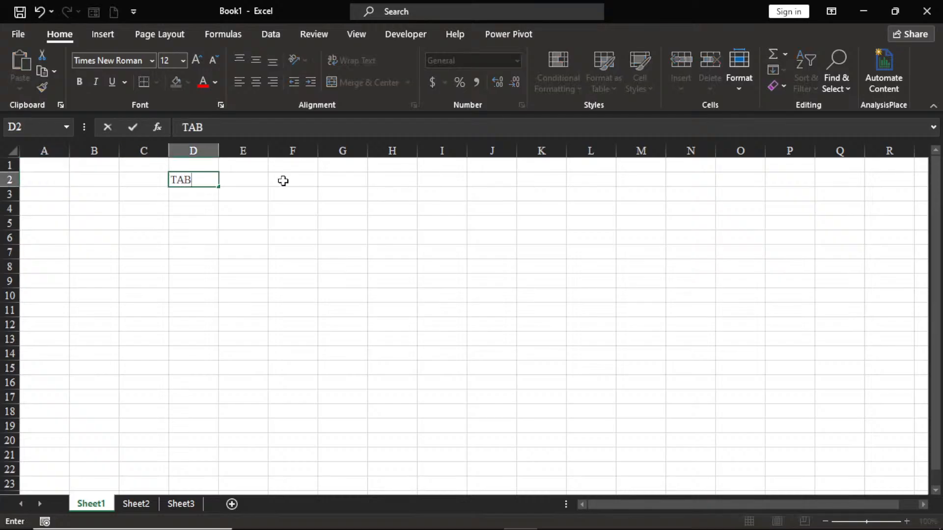
pyautogui.write('S')
# Step: Enter the label RIBBON in cell D3, directly under TABS, correcting its spelling
pyautogui.click(189, 198)
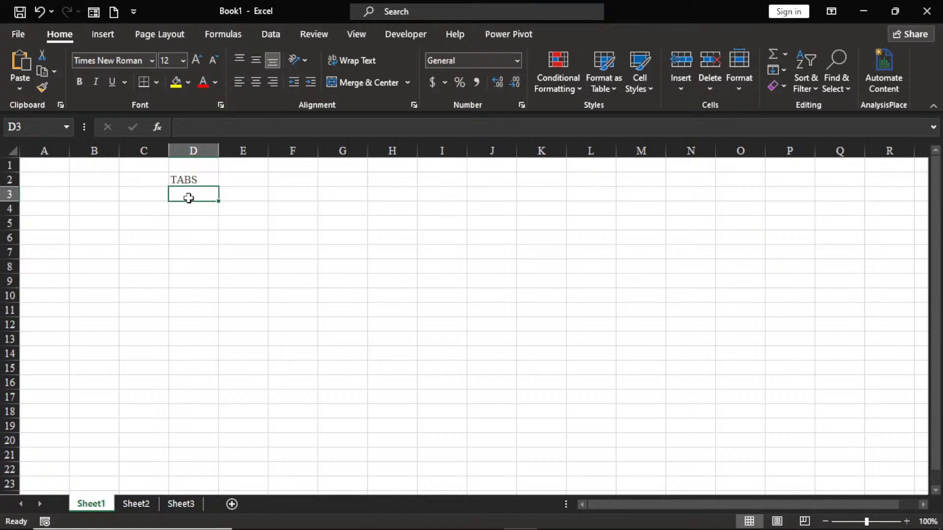
pyautogui.write('RIB')
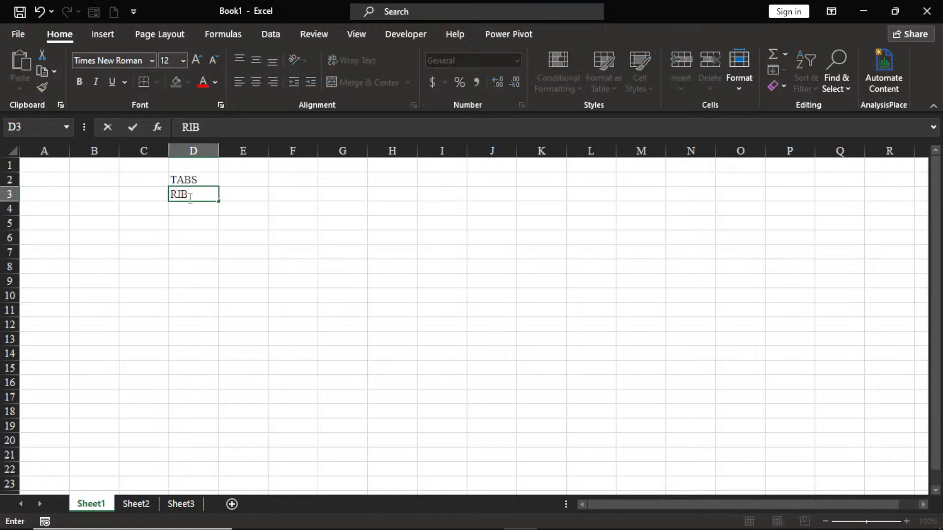
pyautogui.write('OON')
pyautogui.click(243, 245)
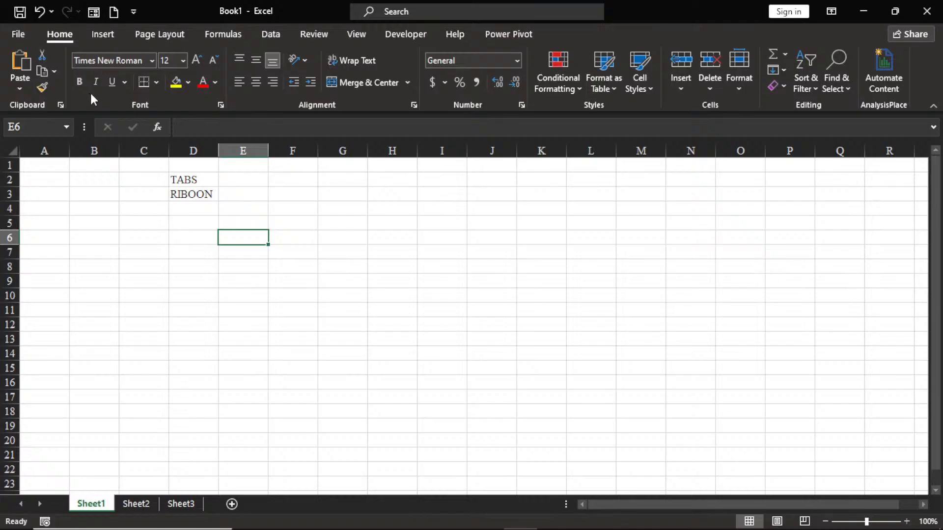
pyautogui.doubleClick(197, 193)
pyautogui.press('BackSpace')
pyautogui.write('B')
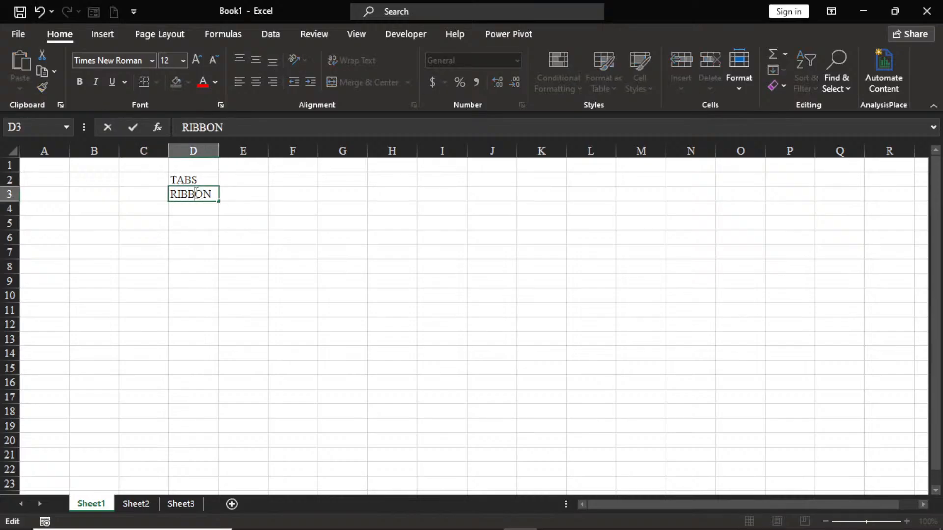
pyautogui.click(202, 226)
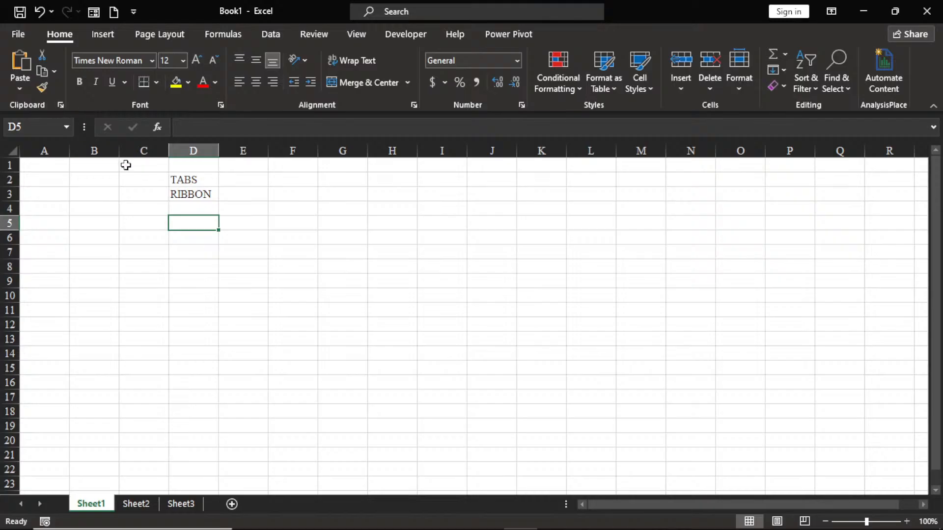
# Step: Enter the label GROUPS in cell E3, next to RIBBON
pyautogui.click(182, 208)
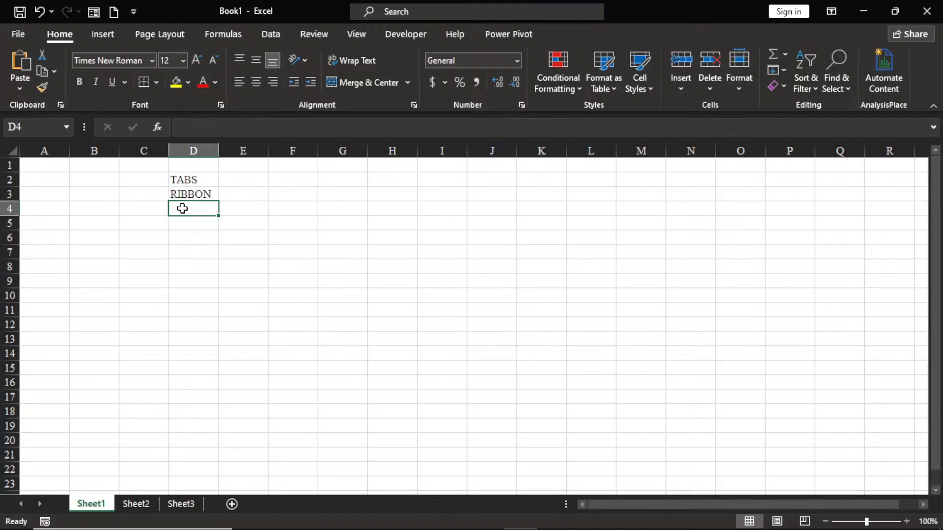
pyautogui.click(247, 196)
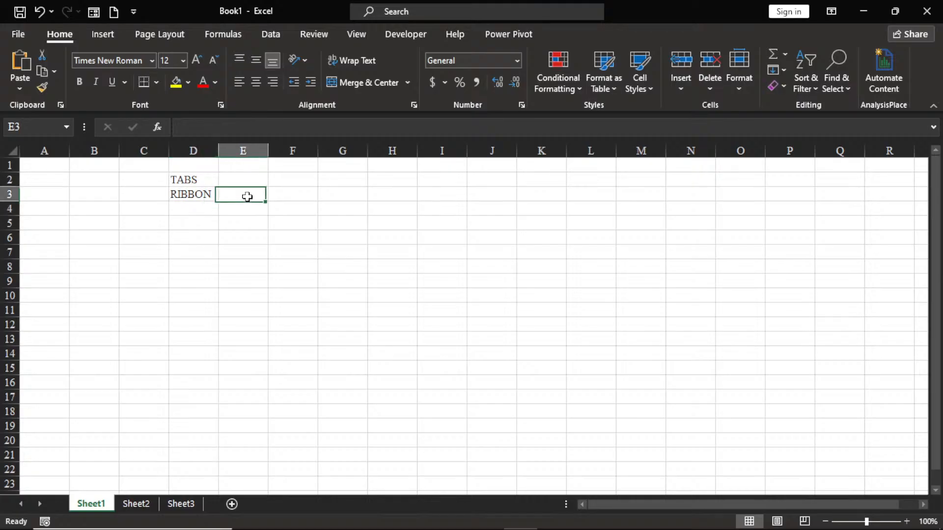
pyautogui.write('GR')
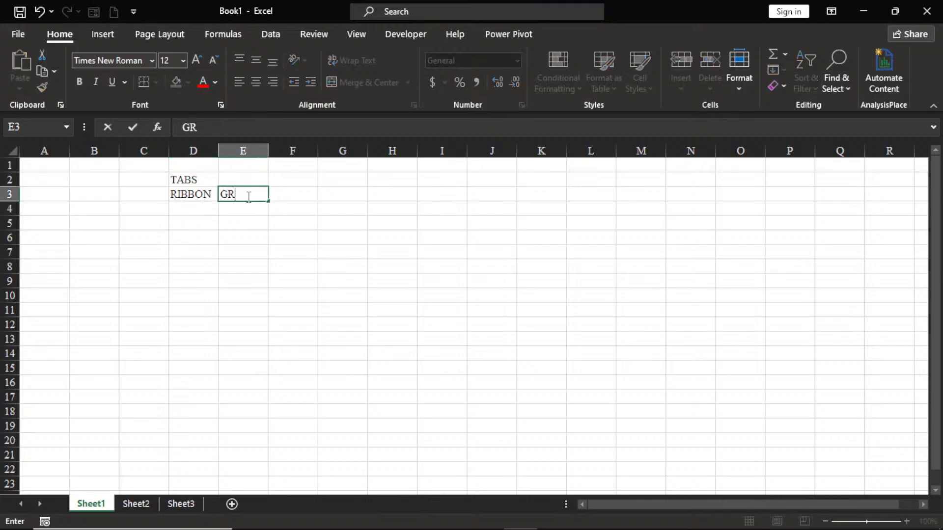
pyautogui.write('OUPS')
pyautogui.click(197, 232)
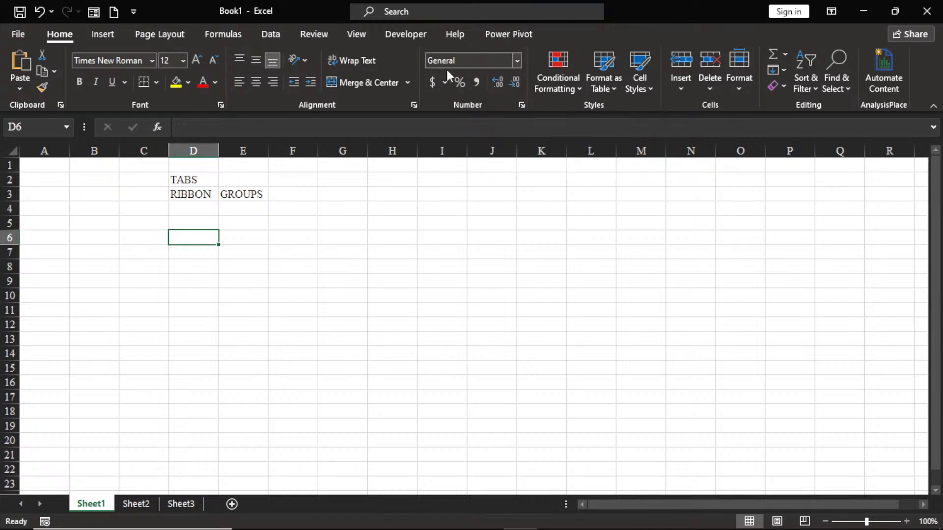
# Step: Examine the Format Cells dialog's number, alignment, font, border, fill and protection settings, including the Currency category, and leave it without applying changes
pyautogui.click(521, 105)
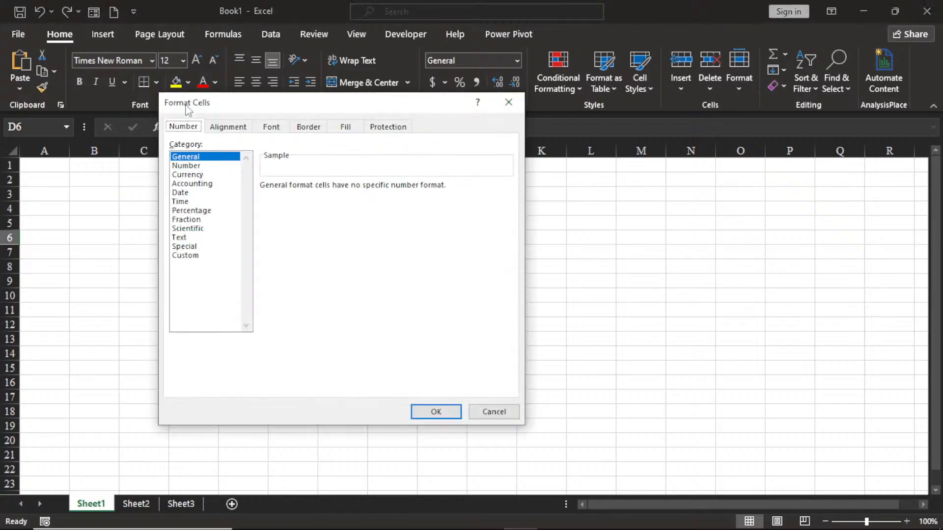
pyautogui.click(195, 175)
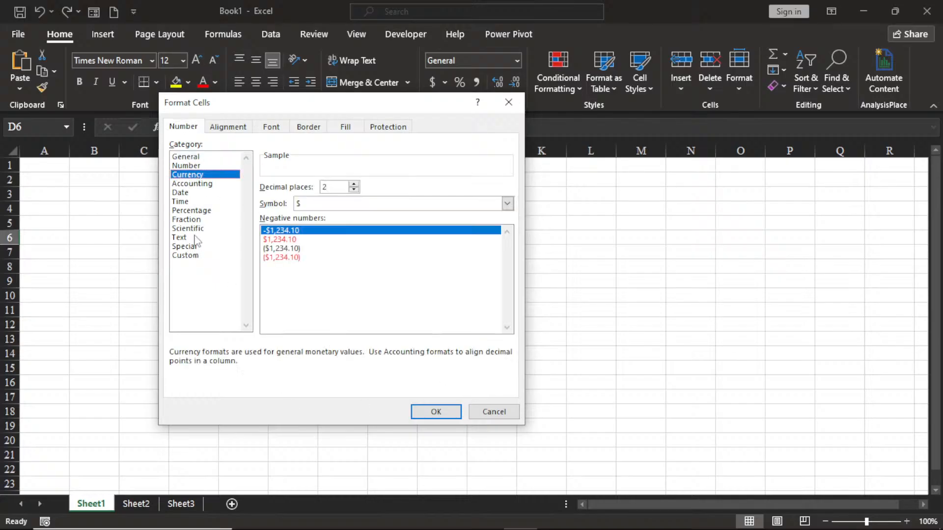
pyautogui.click(222, 130)
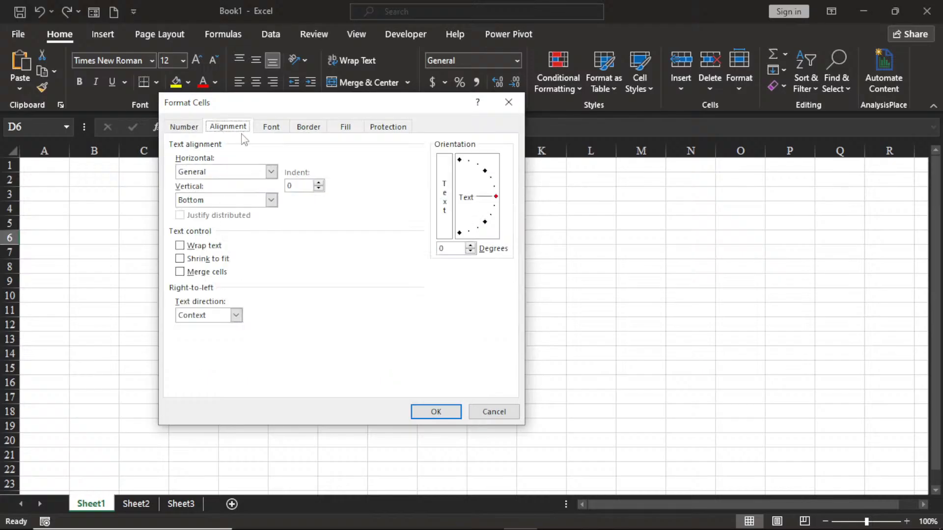
pyautogui.click(271, 127)
pyautogui.click(308, 129)
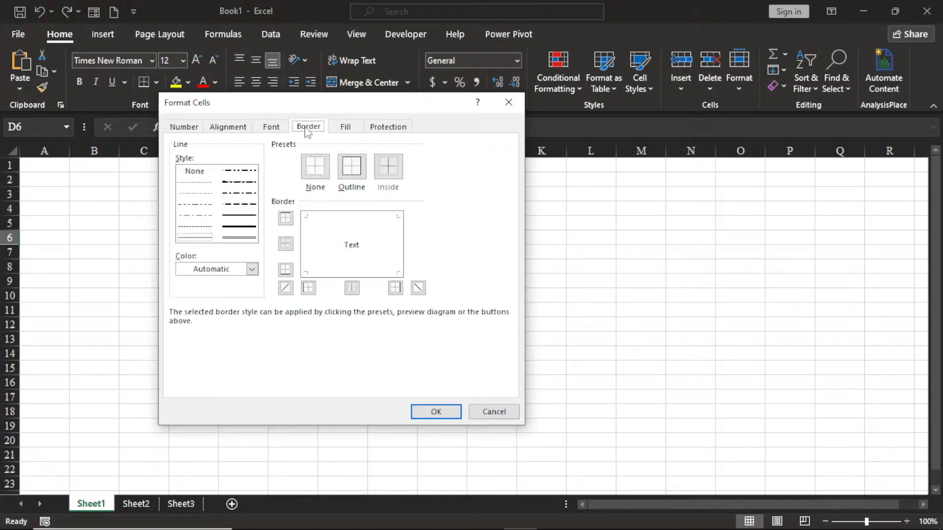
pyautogui.click(346, 128)
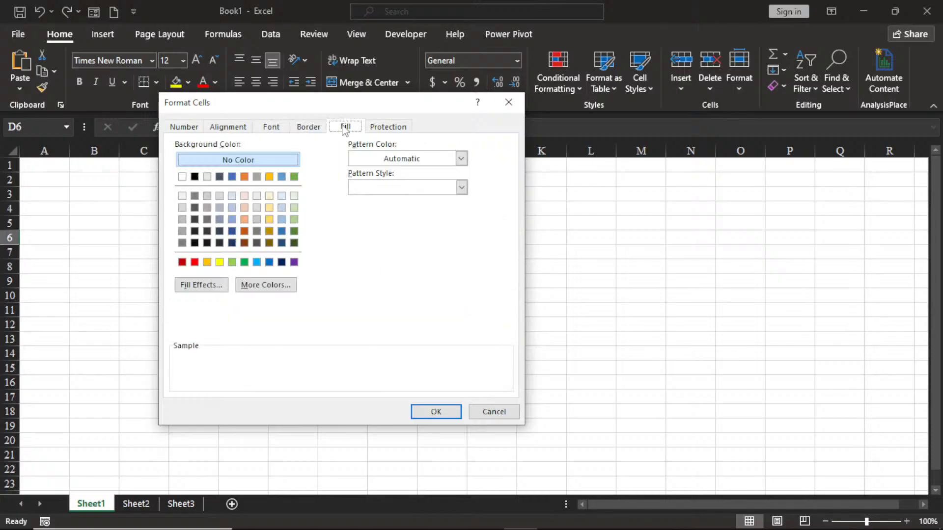
pyautogui.click(390, 128)
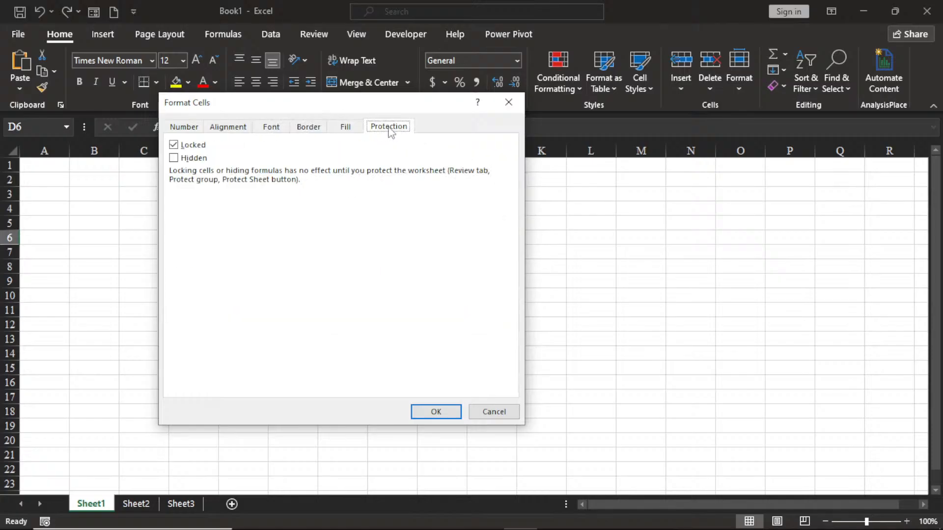
pyautogui.click(507, 103)
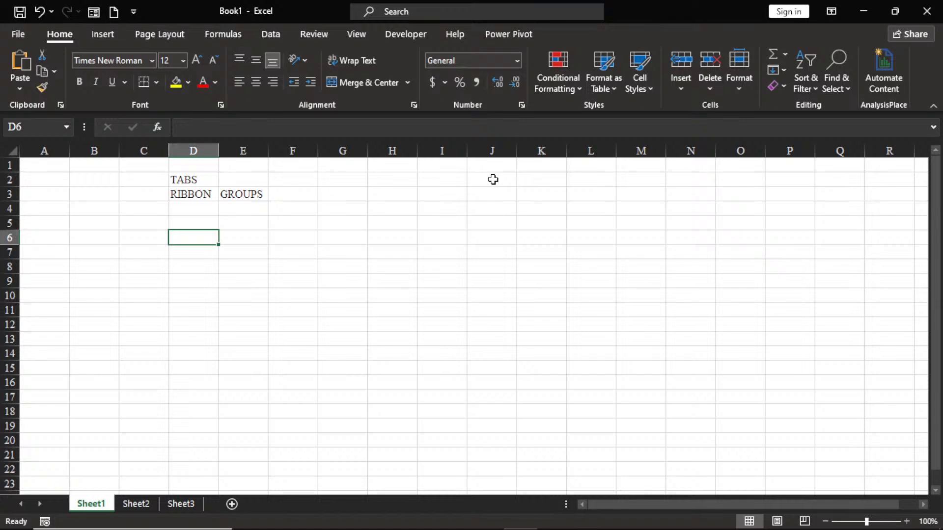
pyautogui.click(414, 105)
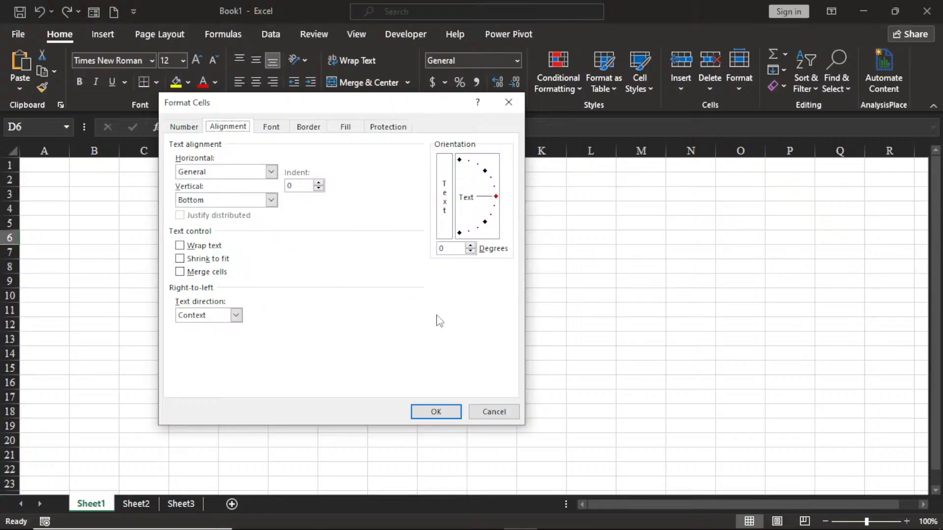
pyautogui.click(509, 107)
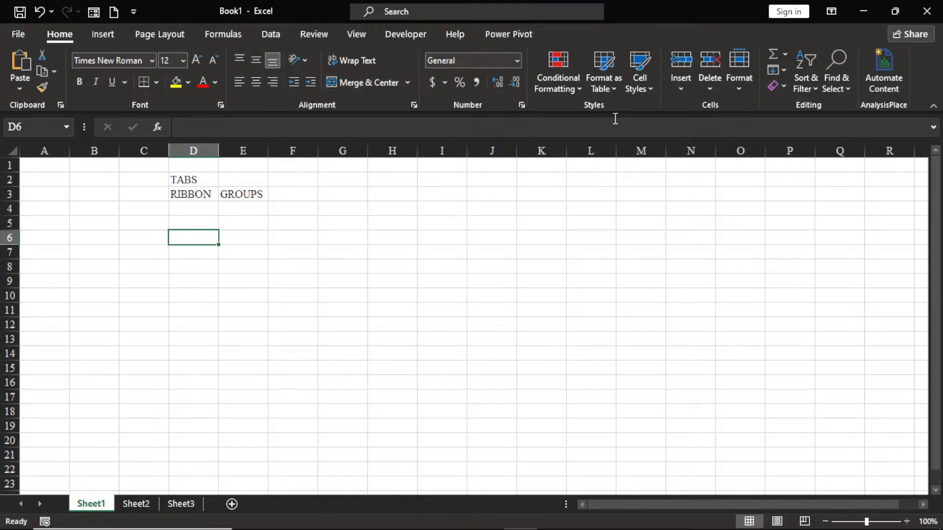
# Step: View the Insert and Page Layout ribbon groups, return to the Home groups, and place the cursor in the formula bar for cell D6
pyautogui.click(114, 33)
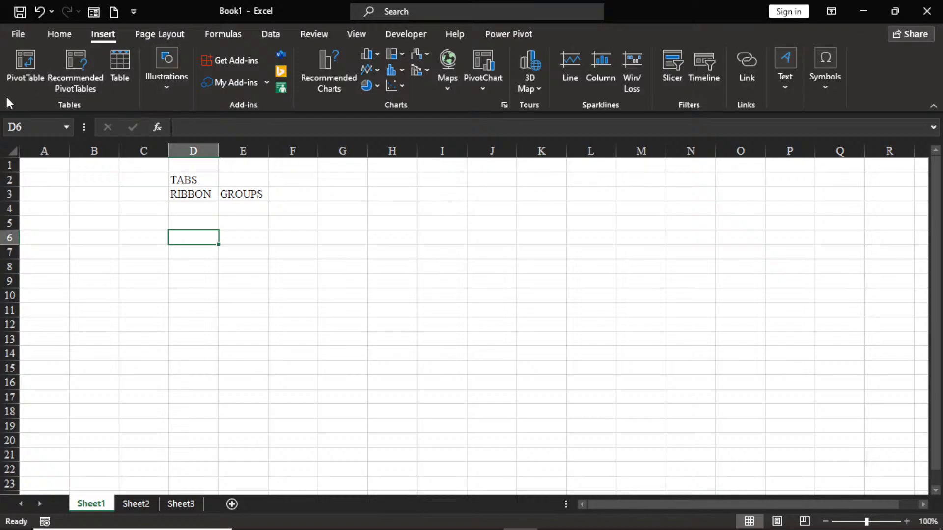
pyautogui.click(157, 35)
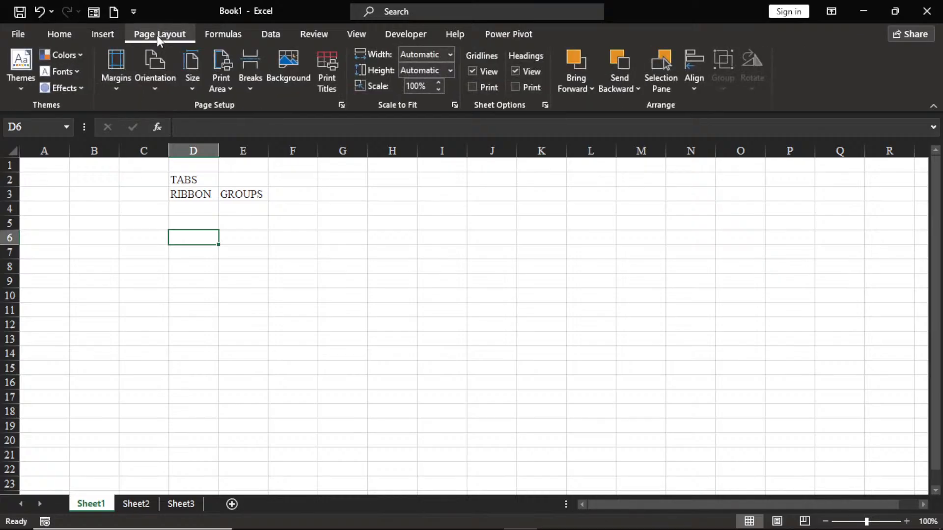
pyautogui.click(58, 36)
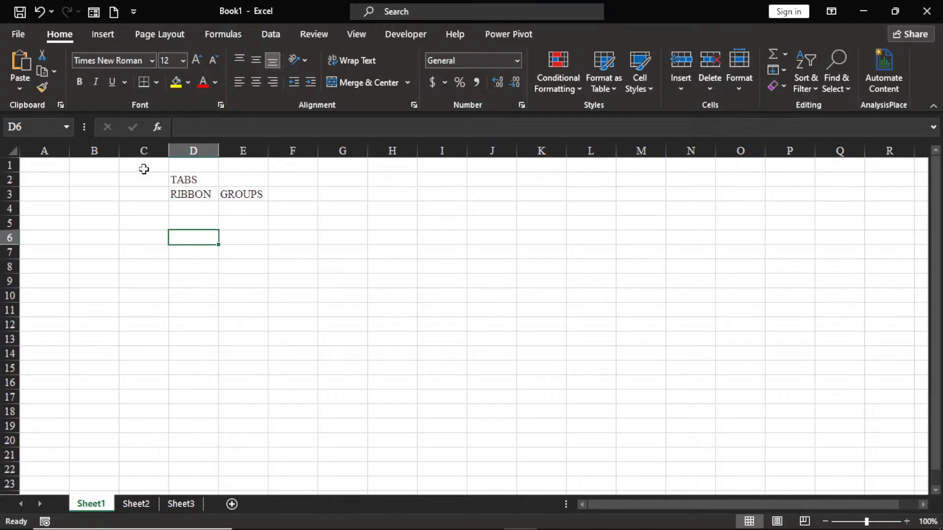
pyautogui.click(255, 130)
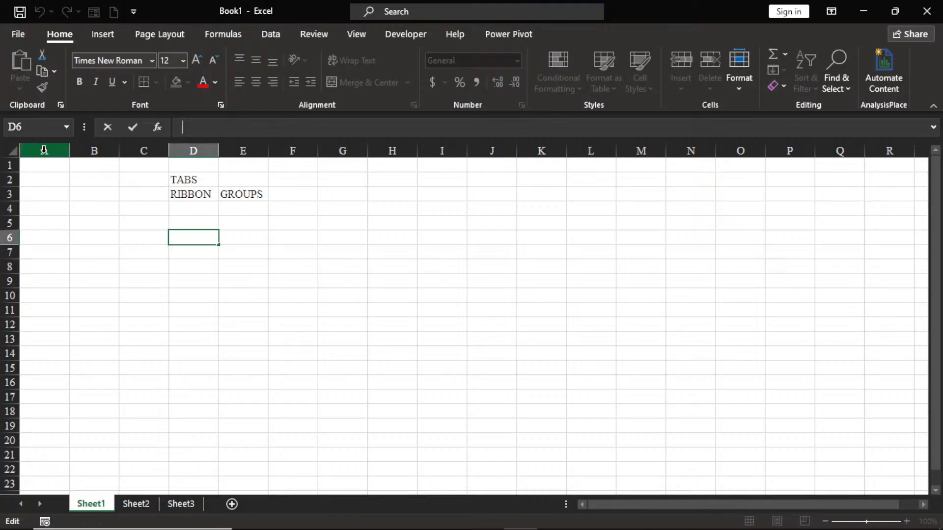
# Step: Select cell B3 and highlight whole columns one at a time, covering columns A through E
pyautogui.click(93, 193)
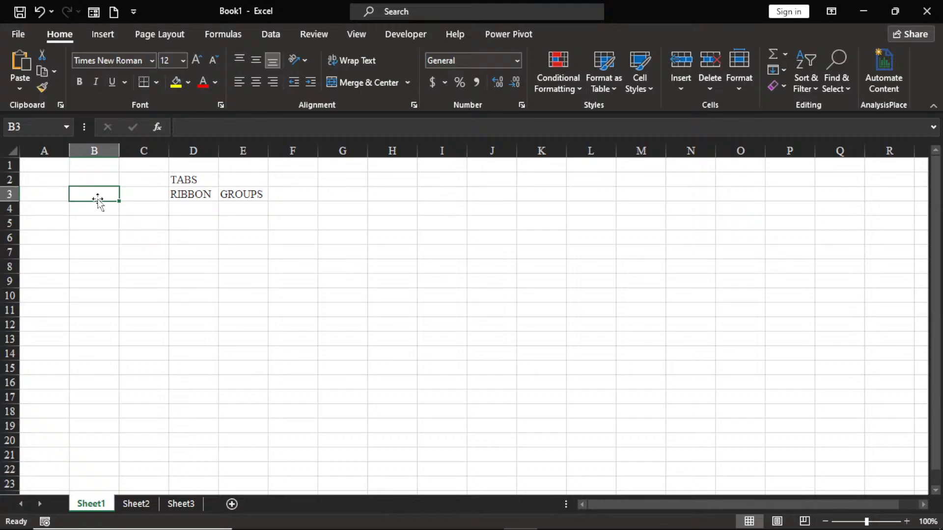
pyautogui.click(94, 153)
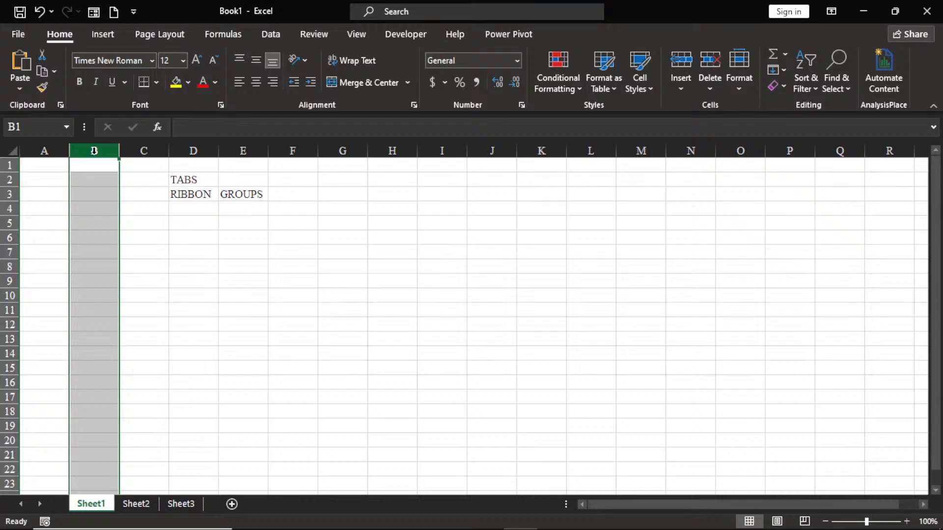
pyautogui.click(45, 151)
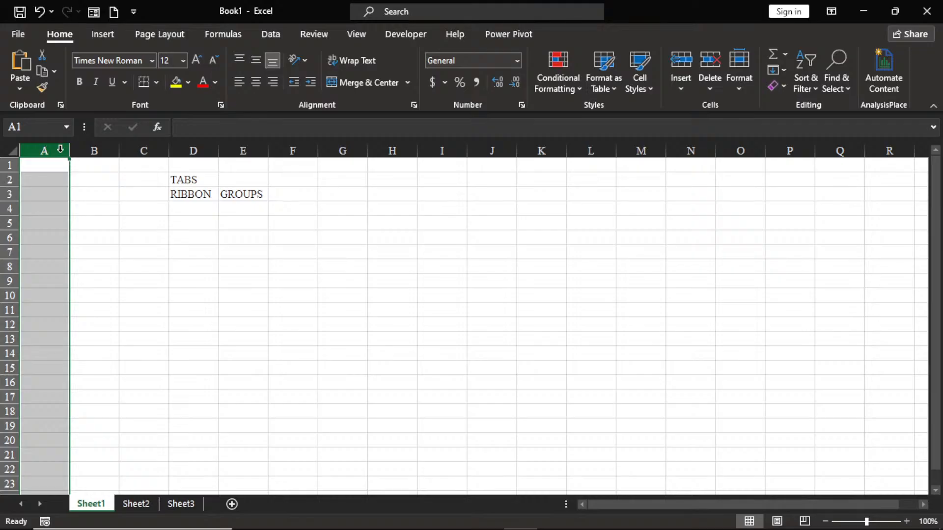
pyautogui.click(92, 152)
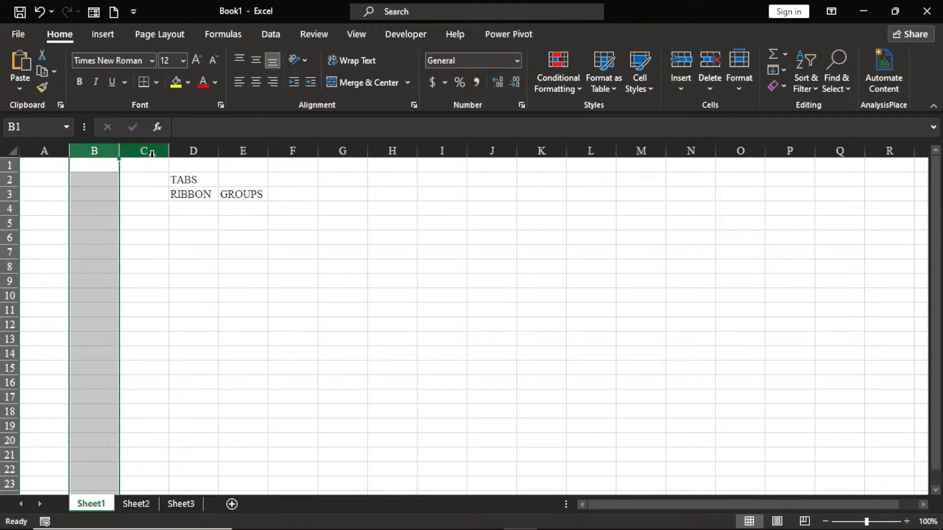
pyautogui.click(143, 151)
pyautogui.click(180, 150)
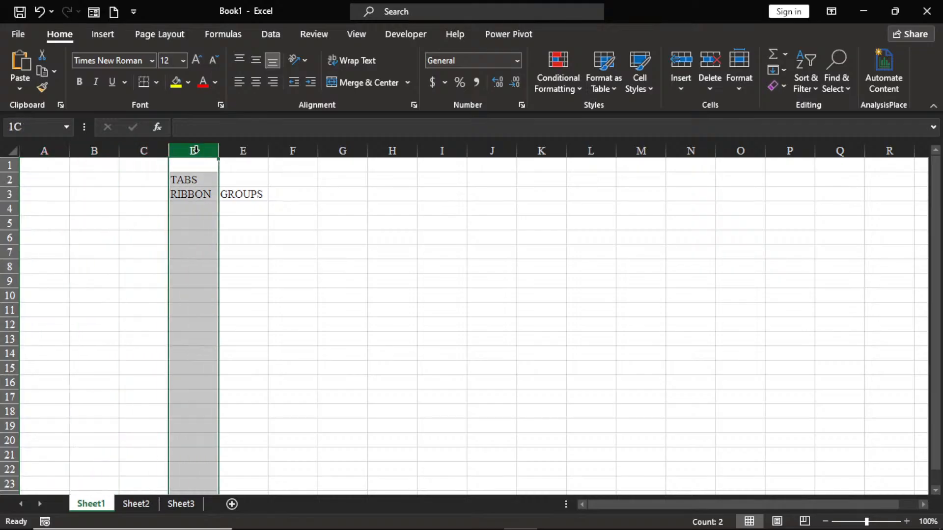
pyautogui.click(244, 152)
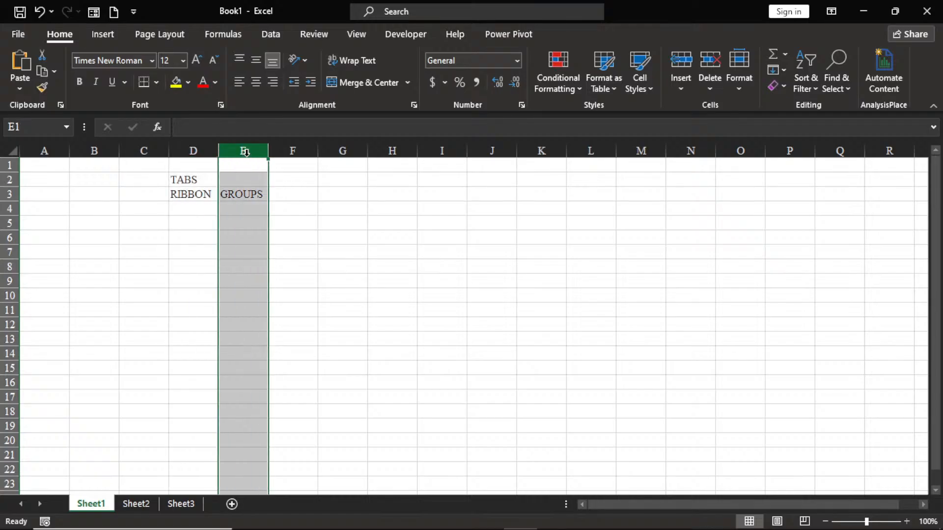
# Step: Highlight whole rows 1 through 6 one after another
pyautogui.click(8, 164)
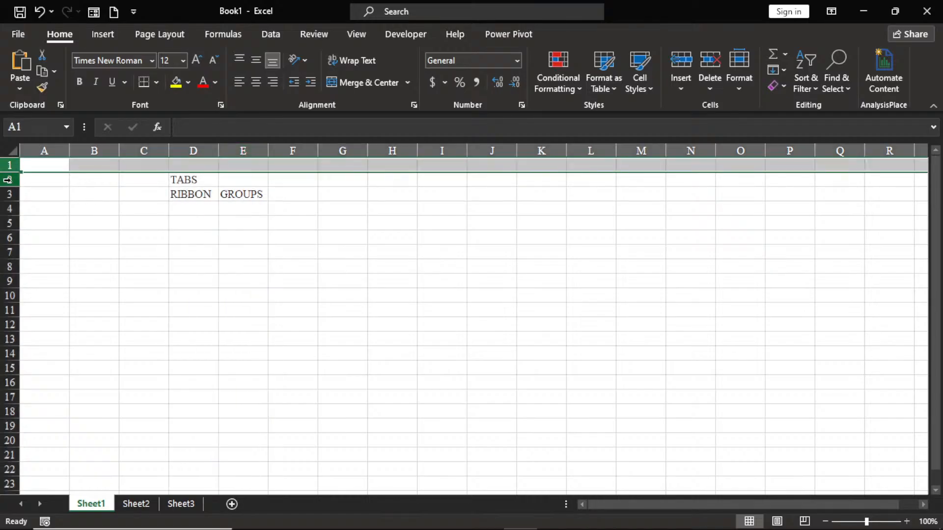
pyautogui.click(10, 179)
pyautogui.click(9, 194)
pyautogui.click(10, 209)
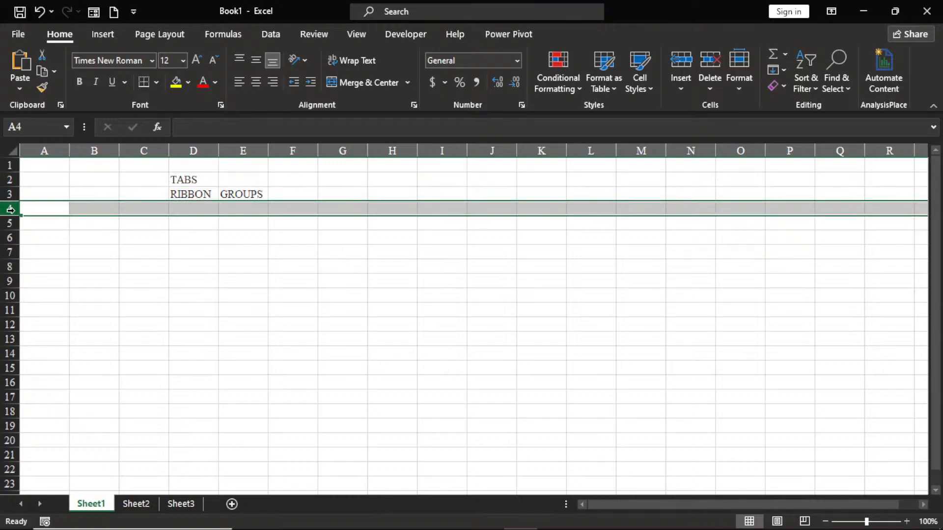
pyautogui.click(10, 224)
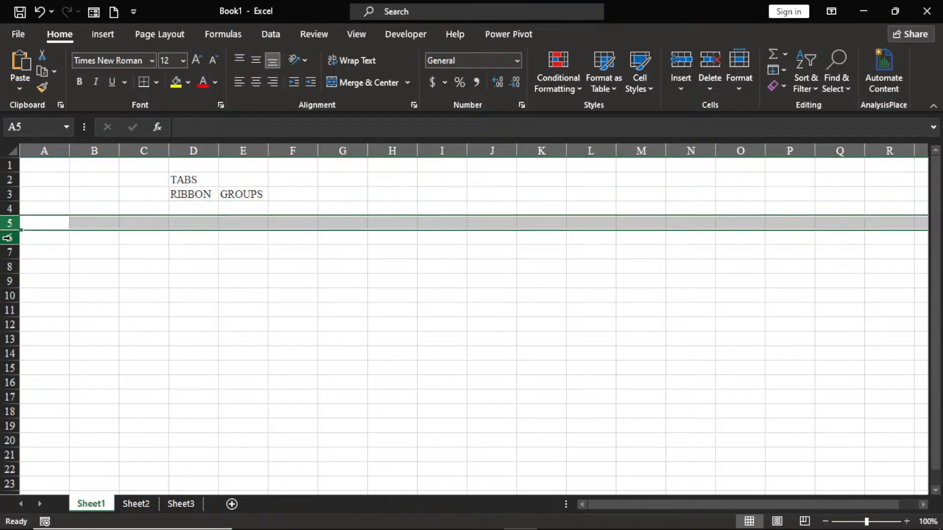
pyautogui.click(10, 238)
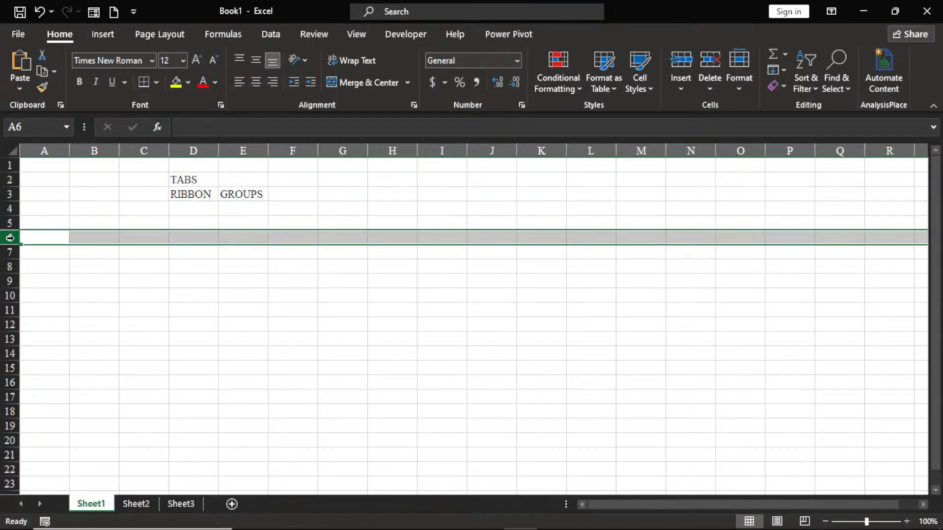
# Step: Enter the labels COLUMNS in cell D4 and ROWS in cell D5, under RIBBON
pyautogui.click(182, 207)
pyautogui.write('COL')
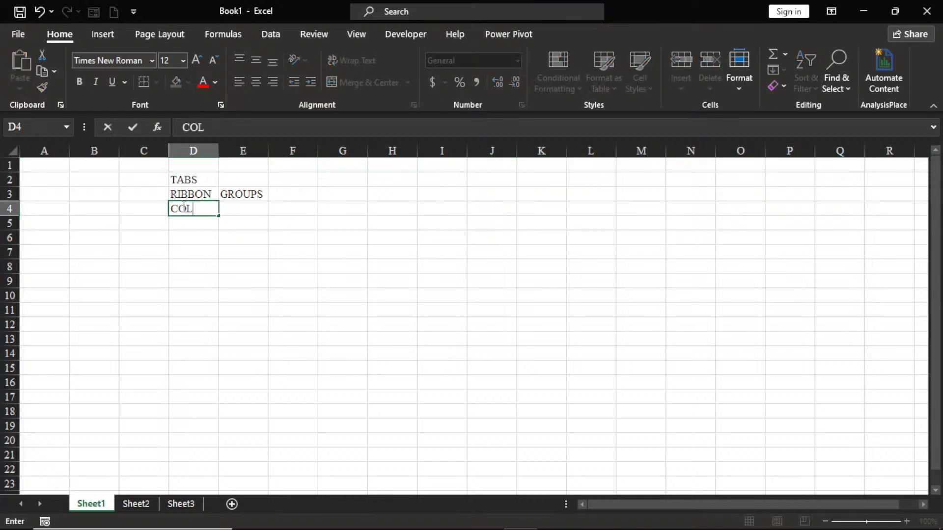
pyautogui.write('UMNS')
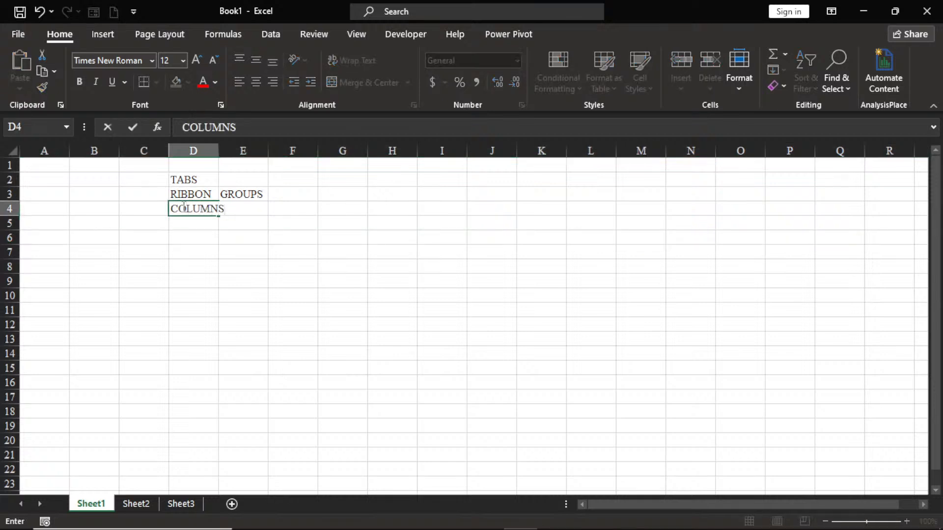
pyautogui.press('Return')
pyautogui.write('ROW')
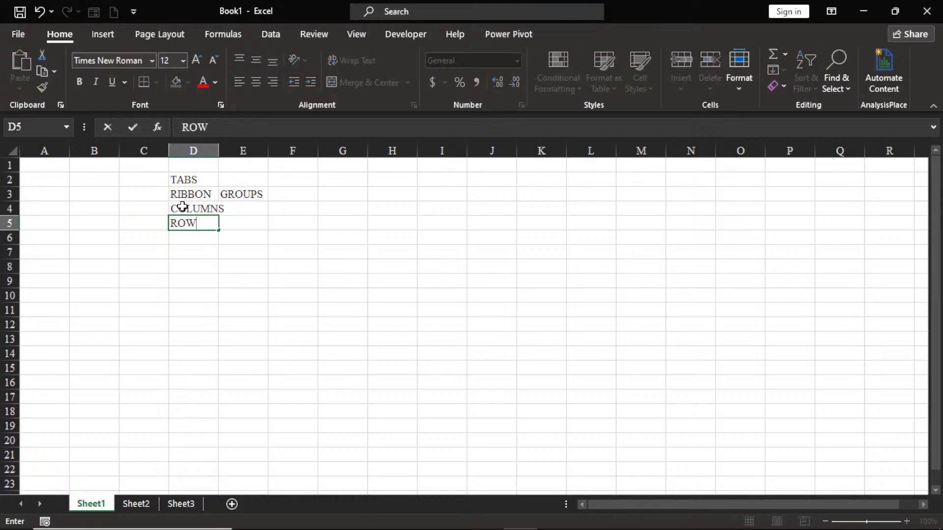
pyautogui.write('S')
pyautogui.click(8, 223)
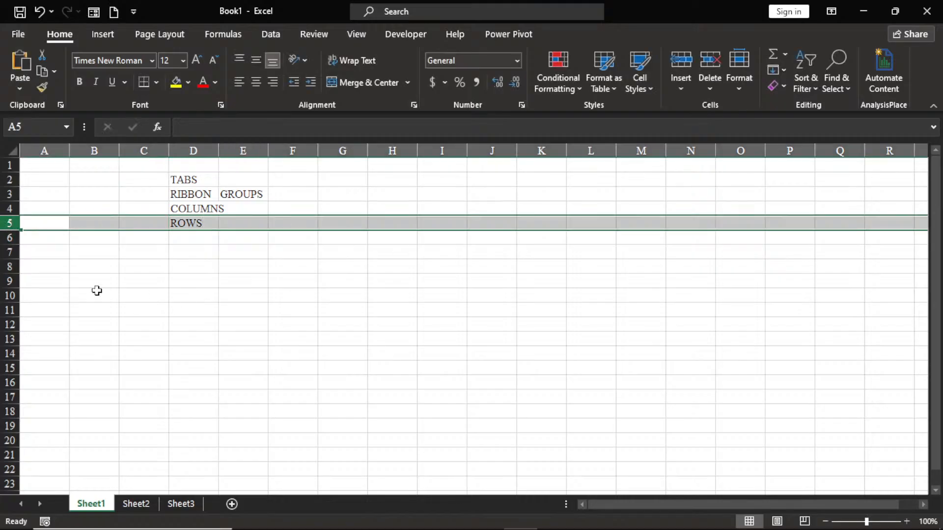
# Step: Highlight row 7, column B and column H in turn, ending with cell F6 selected
pyautogui.click(10, 252)
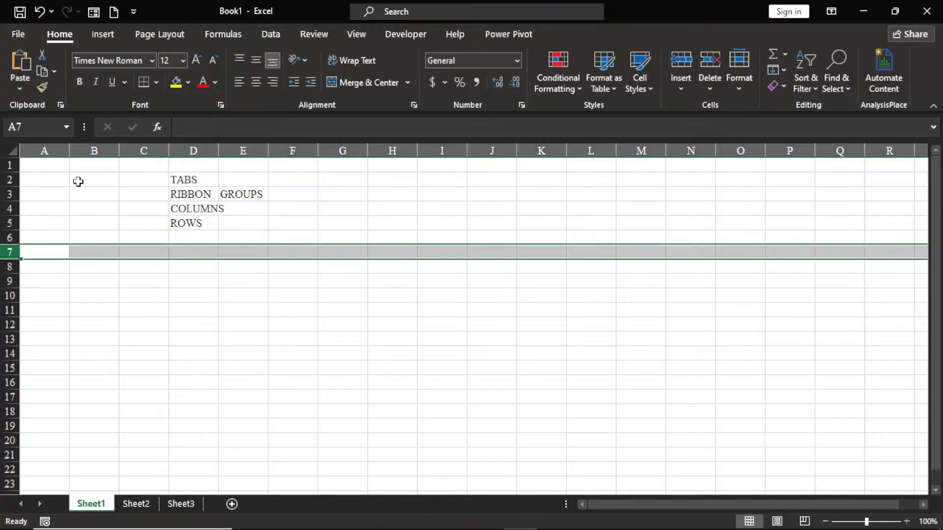
pyautogui.click(104, 148)
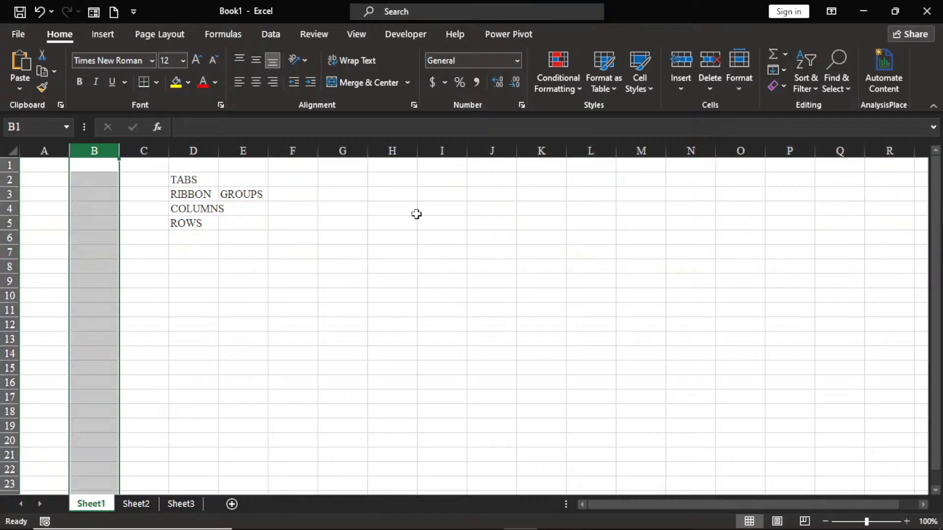
pyautogui.click(399, 149)
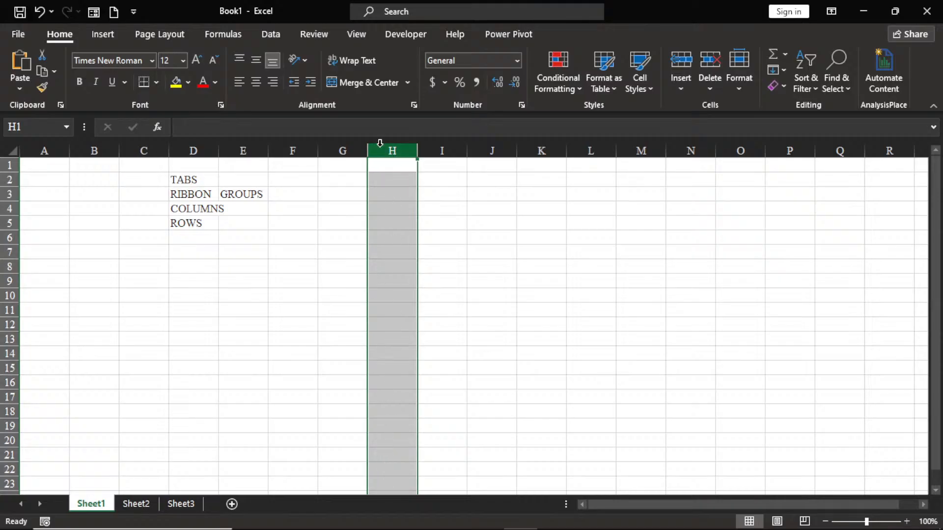
pyautogui.click(274, 236)
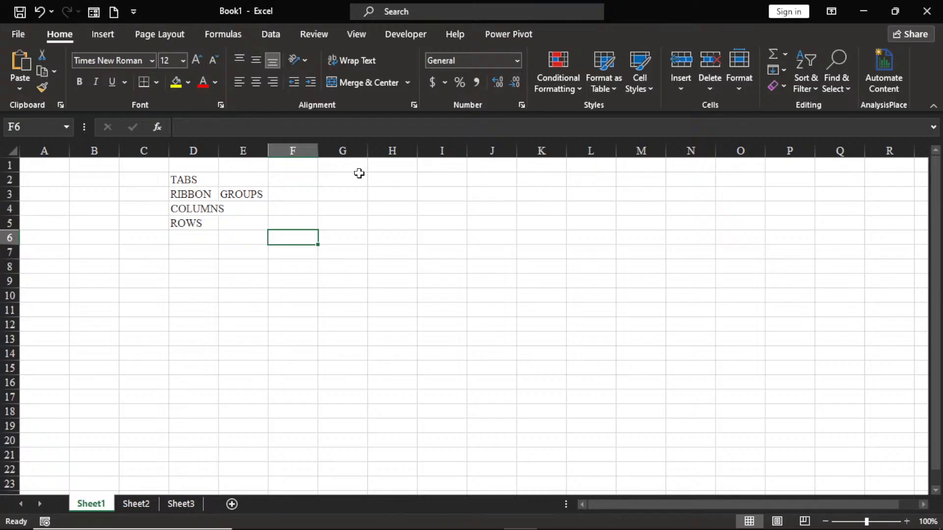
# Step: Enter the label WORKBOOK in cell G2, correcting the mistyped ending of the word
pyautogui.click(344, 182)
pyautogui.write('W')
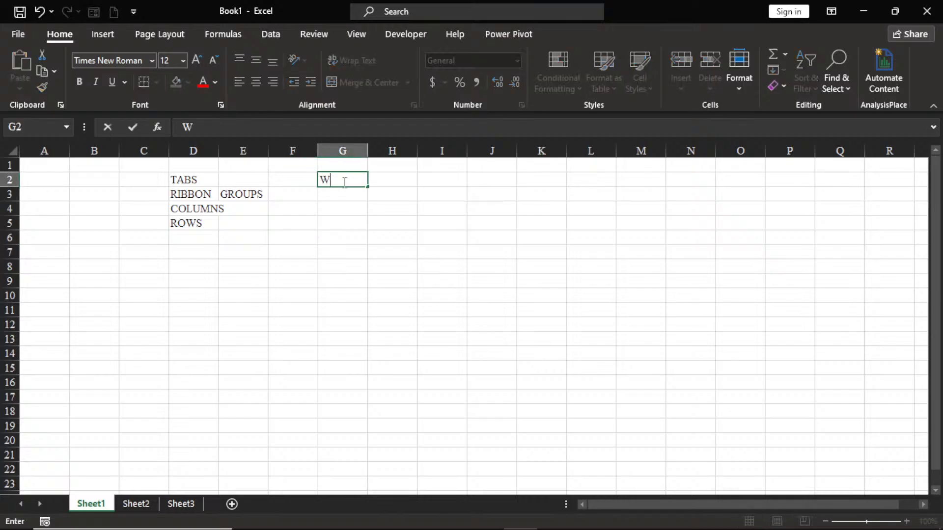
pyautogui.write('ORKSH')
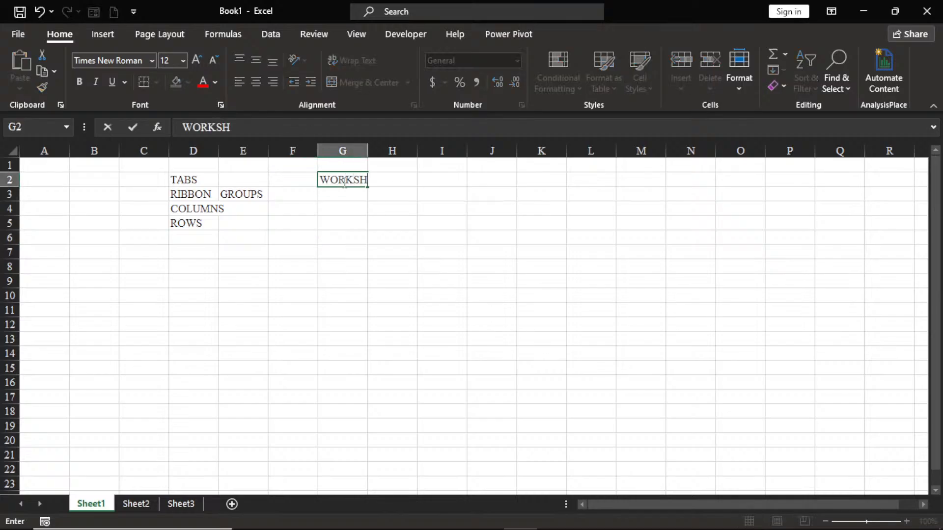
pyautogui.press('BackSpace')
pyautogui.press('BackSpace')
pyautogui.write('BOOK')
pyautogui.press('Return')
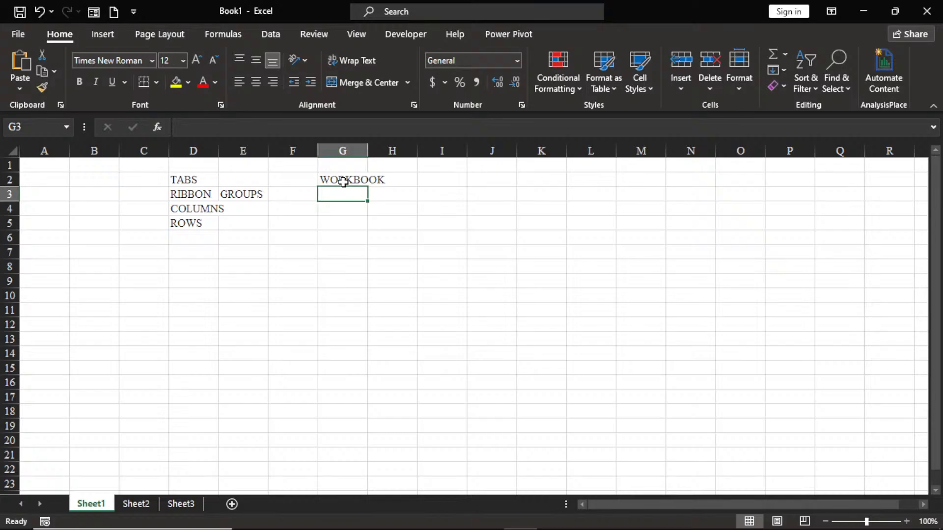
# Step: Enter the labels WORKSHEET in cell G3 and CELL in cell G4, under WORKBOOK
pyautogui.write('WOO')
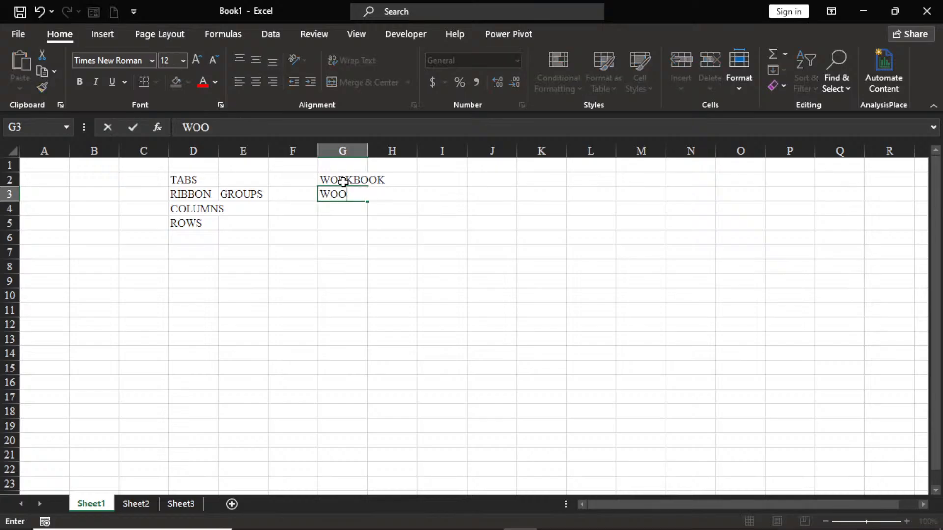
pyautogui.press('BackSpace')
pyautogui.write('RK')
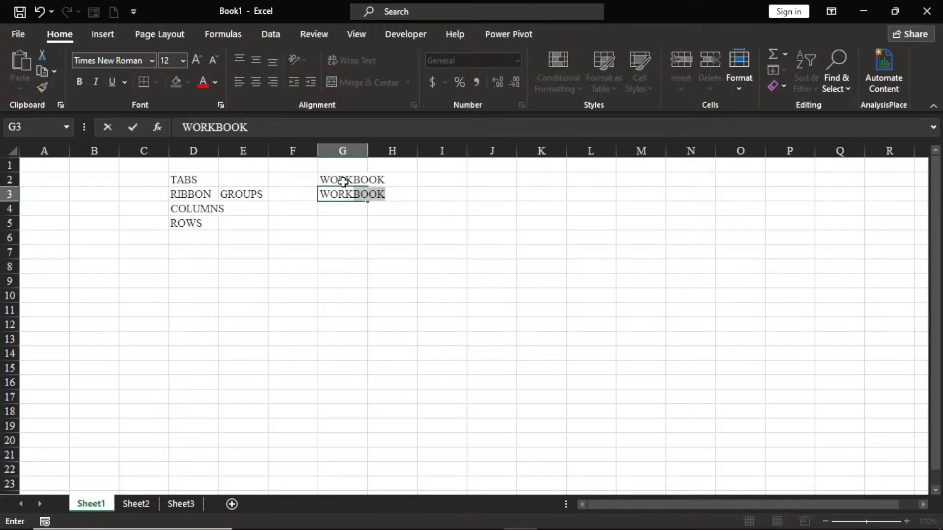
pyautogui.write('SHEET')
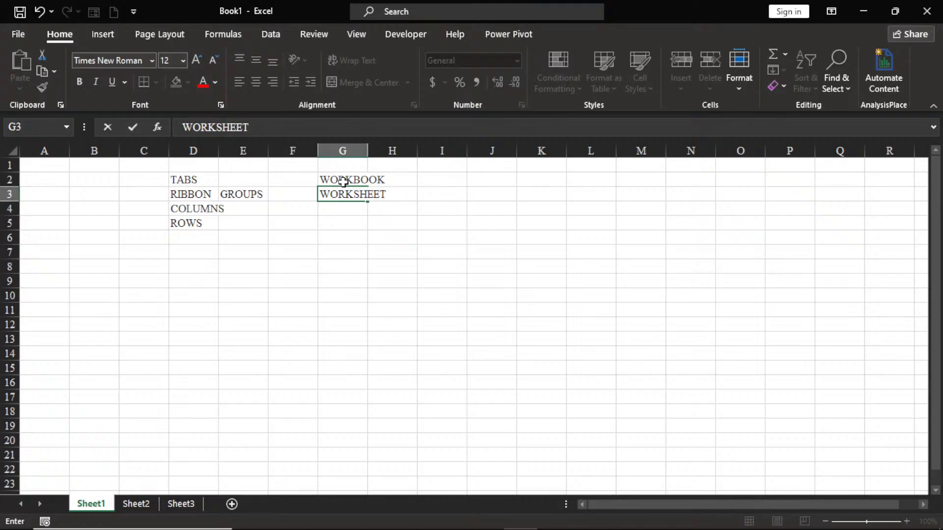
pyautogui.press('Return')
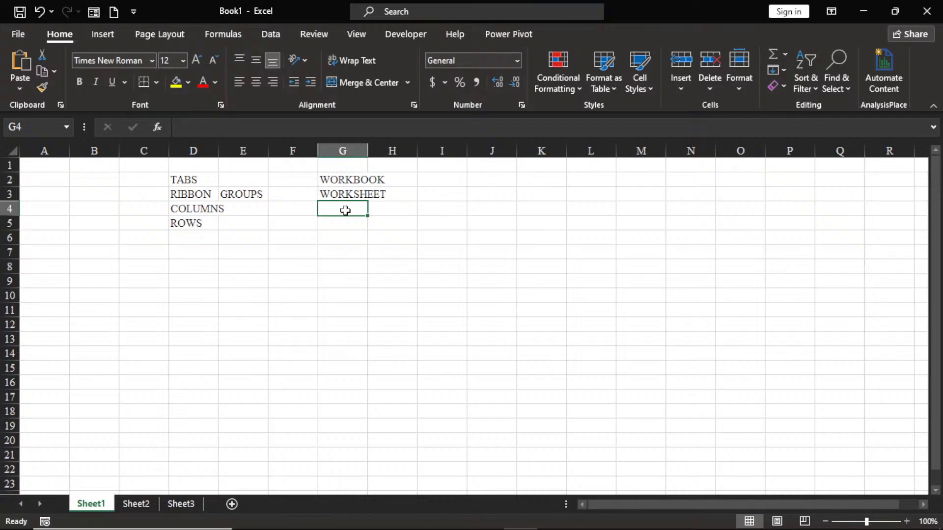
pyautogui.write('CELL')
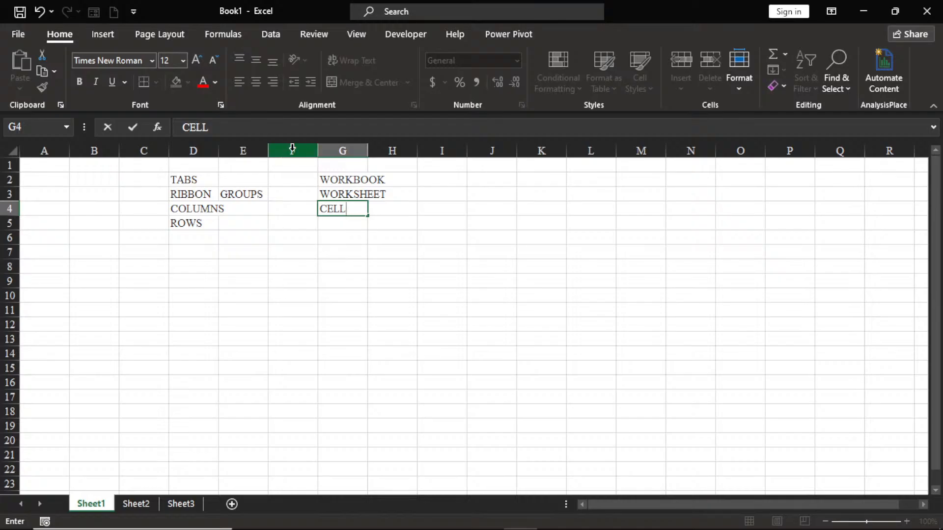
# Step: Highlight column F and row 9 alternately, twice each, to show where they intersect
pyautogui.click(292, 148)
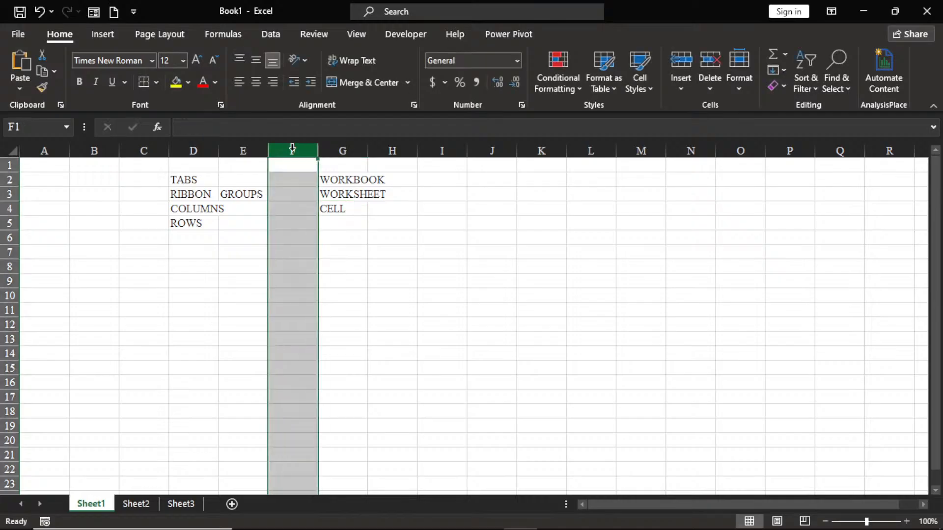
pyautogui.click(5, 280)
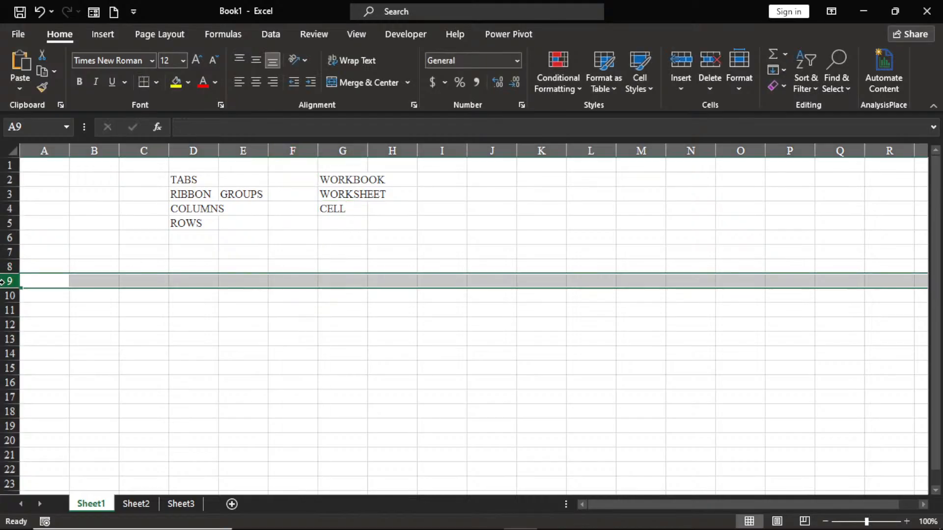
pyautogui.click(293, 151)
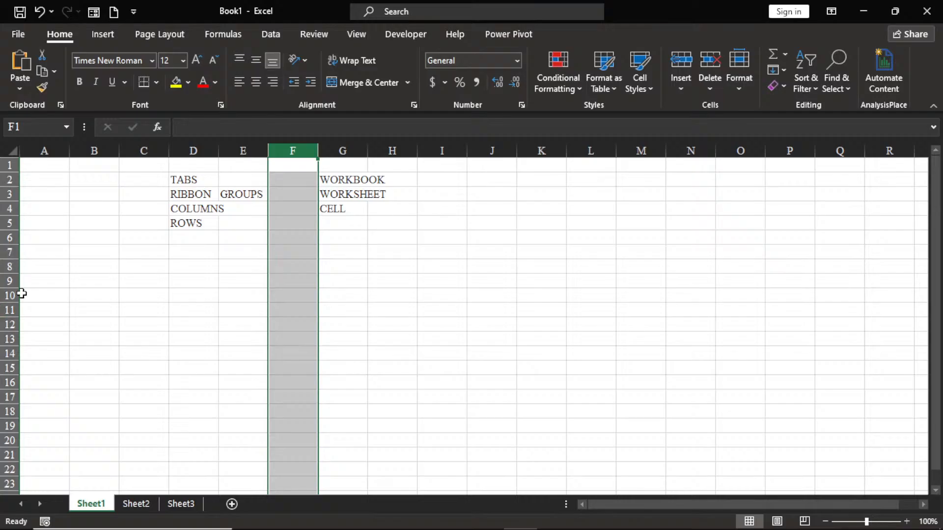
pyautogui.click(9, 280)
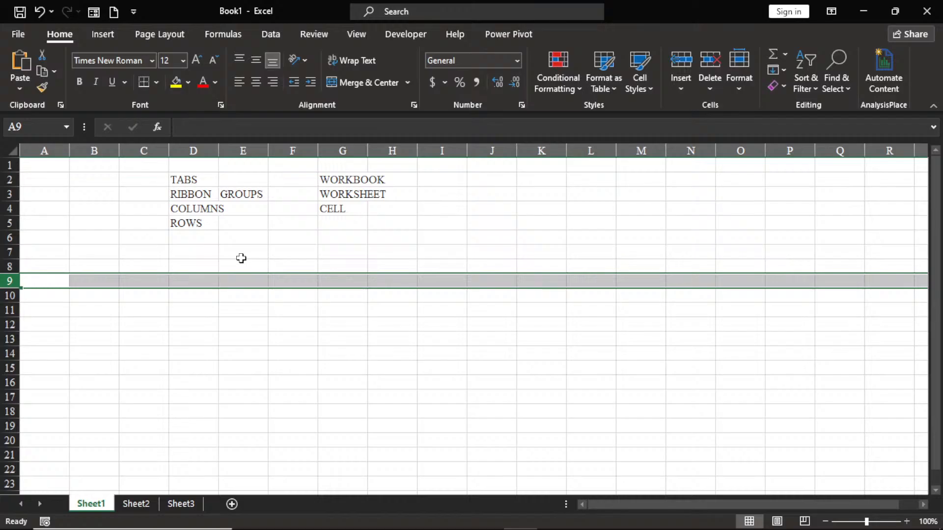
# Step: Enter the sample text HGHDF in cell H6 and the number 2 in cell L5
pyautogui.click(386, 239)
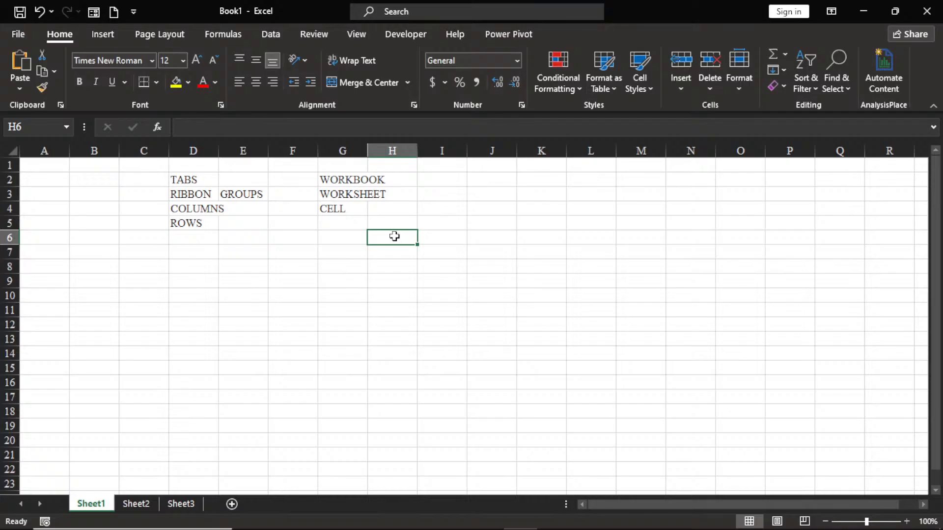
pyautogui.write('HGHDF')
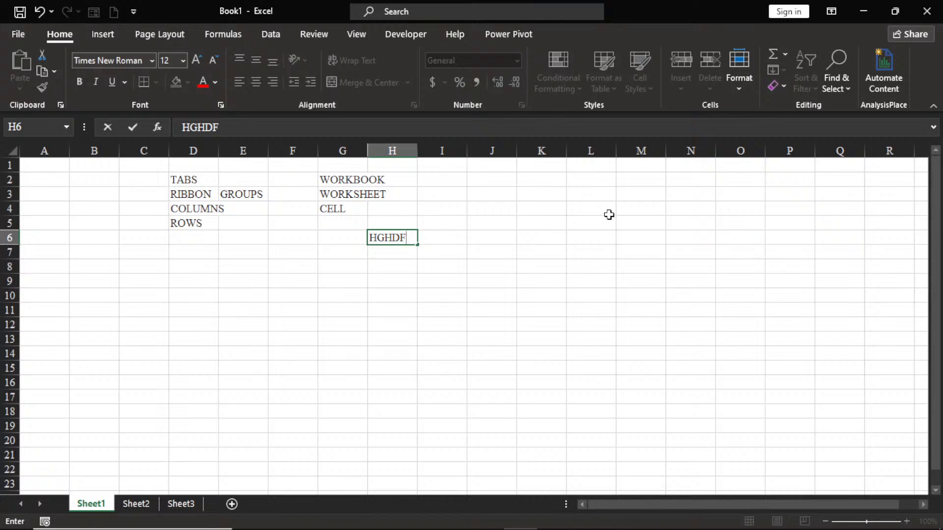
pyautogui.click(594, 222)
pyautogui.write('2')
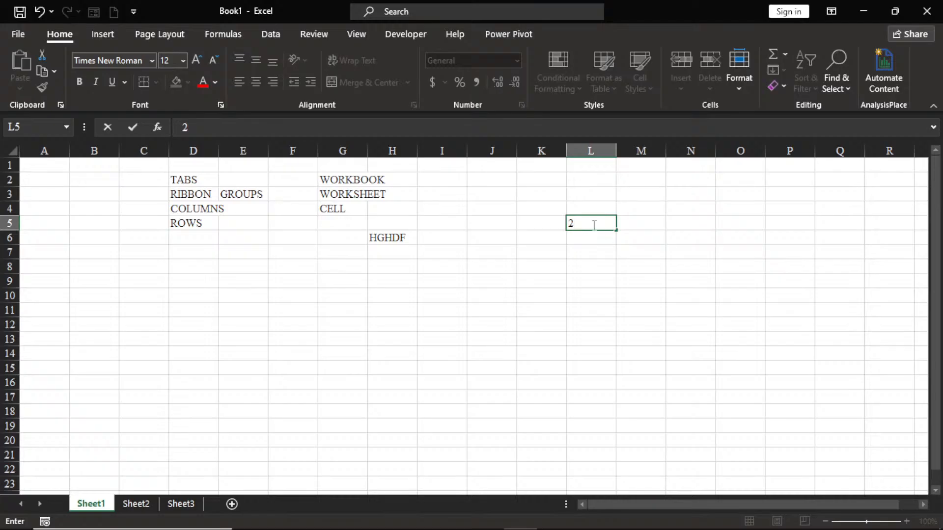
# Step: Select cell J10, highlight row 10 and column J in turn, and finish with cell J10 selected
pyautogui.click(486, 295)
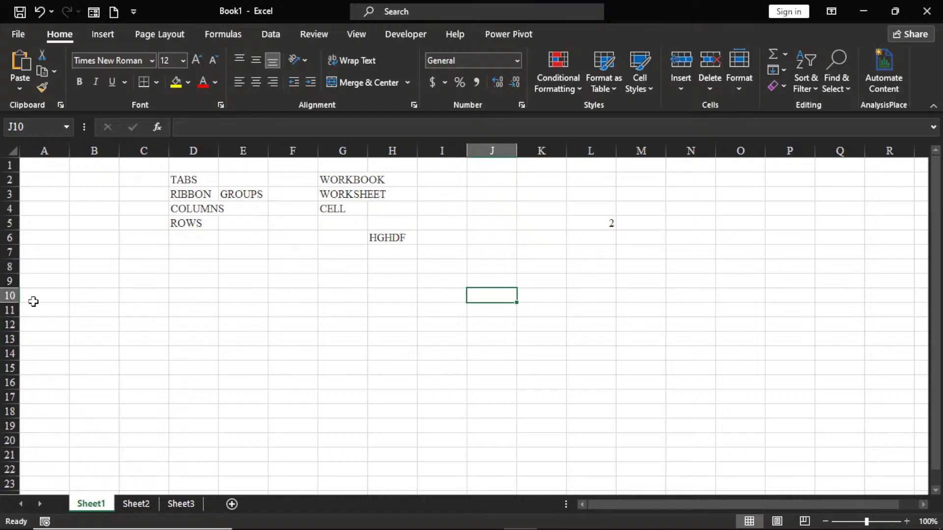
pyautogui.click(5, 295)
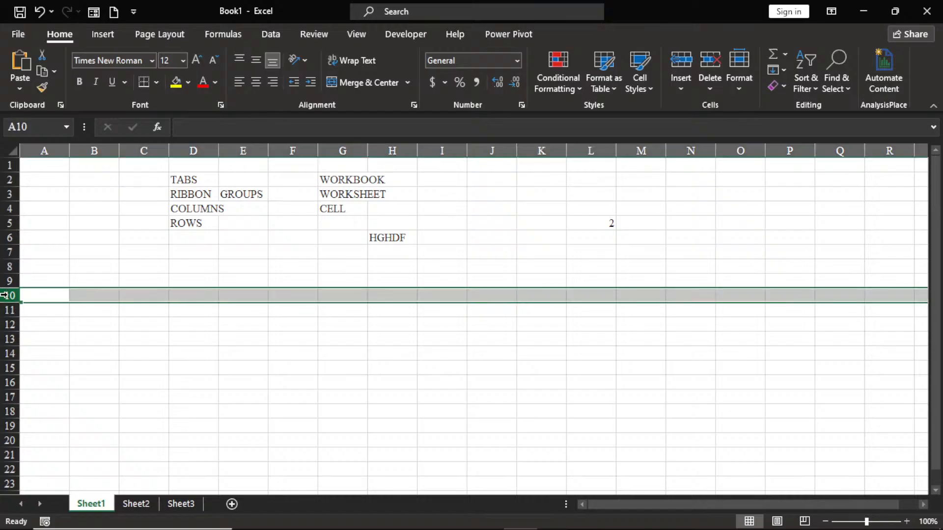
pyautogui.click(491, 151)
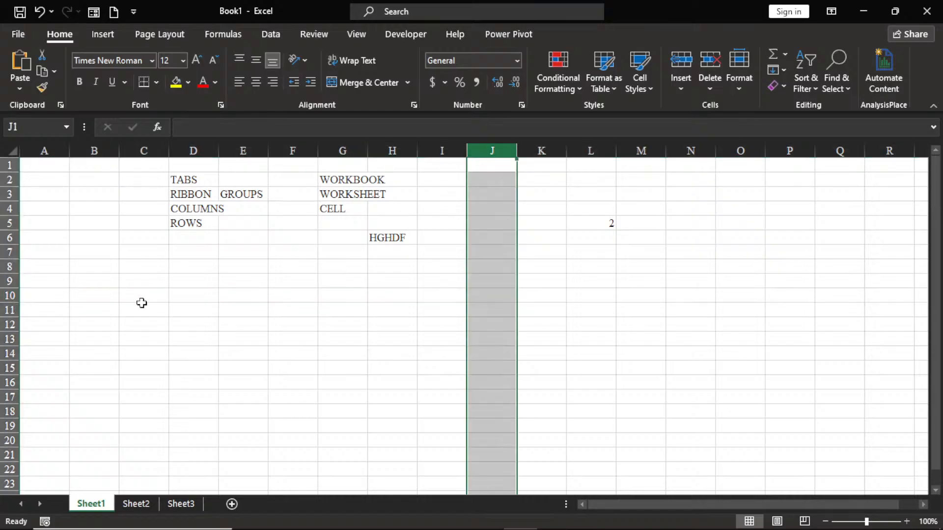
pyautogui.click(10, 296)
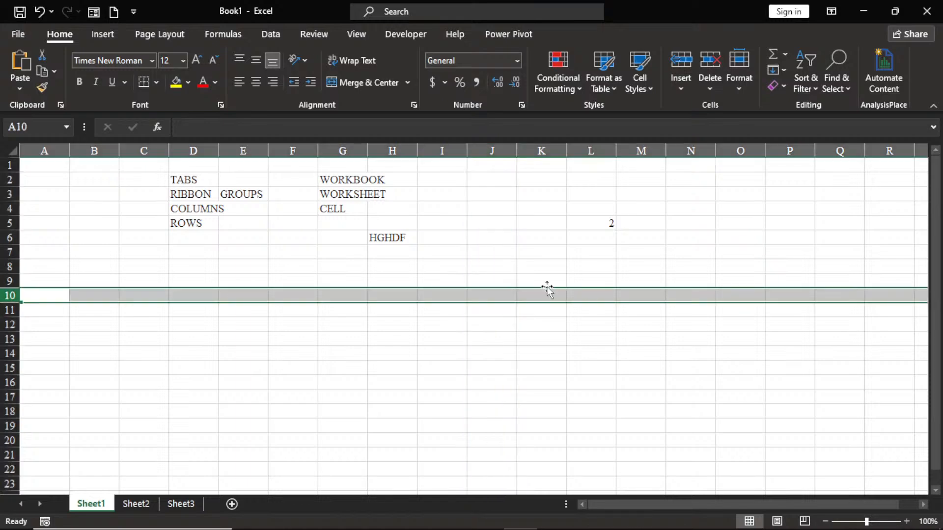
pyautogui.click(487, 293)
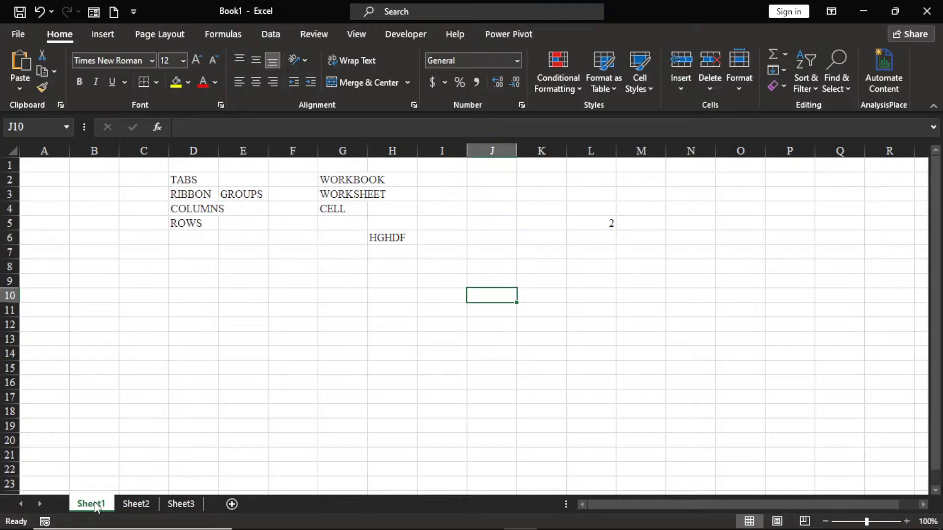
# Step: View Sheet2 and Sheet3, and add four new worksheets after Sheet3
pyautogui.click(144, 504)
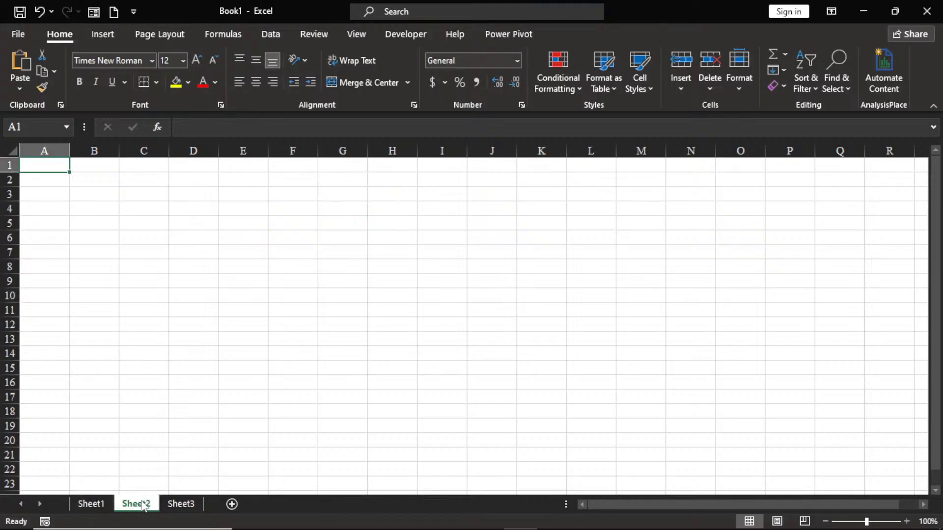
pyautogui.click(188, 505)
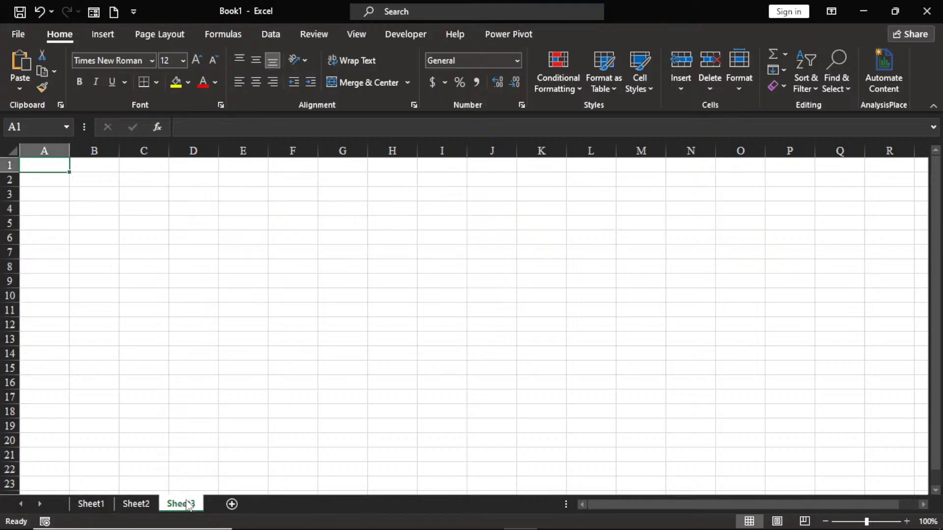
pyautogui.click(232, 504)
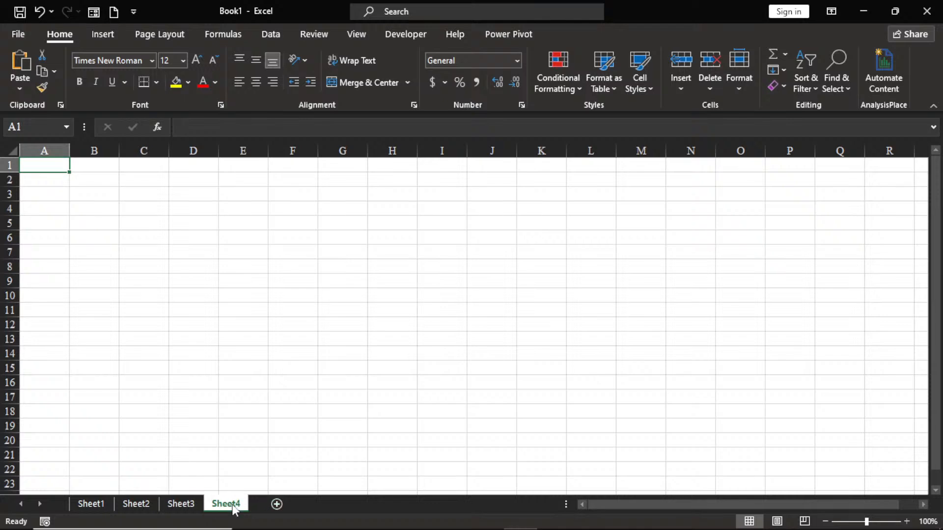
pyautogui.click(278, 505)
pyautogui.click(322, 505)
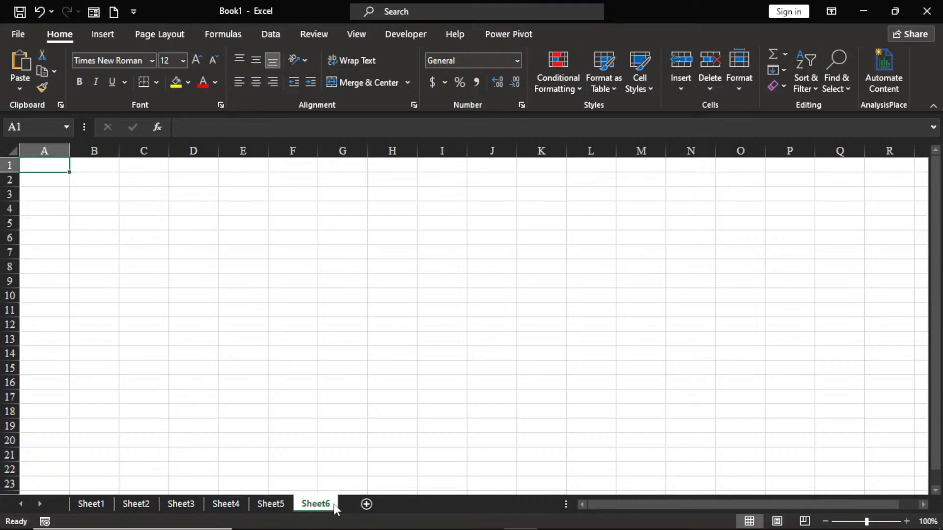
pyautogui.click(366, 505)
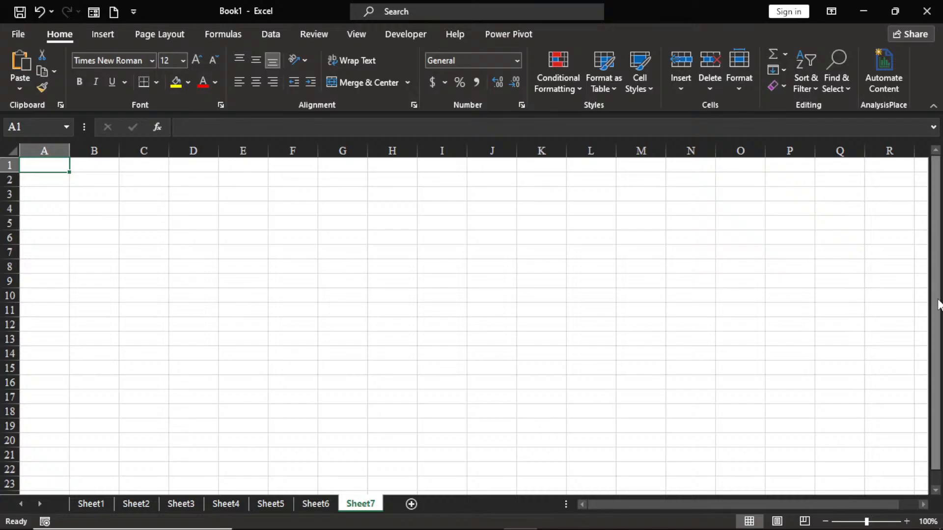
pyautogui.moveTo(939, 305)
pyautogui.mouseDown()
pyautogui.moveTo(939, 335)
pyautogui.moveTo(940, 314)
pyautogui.mouseUp()
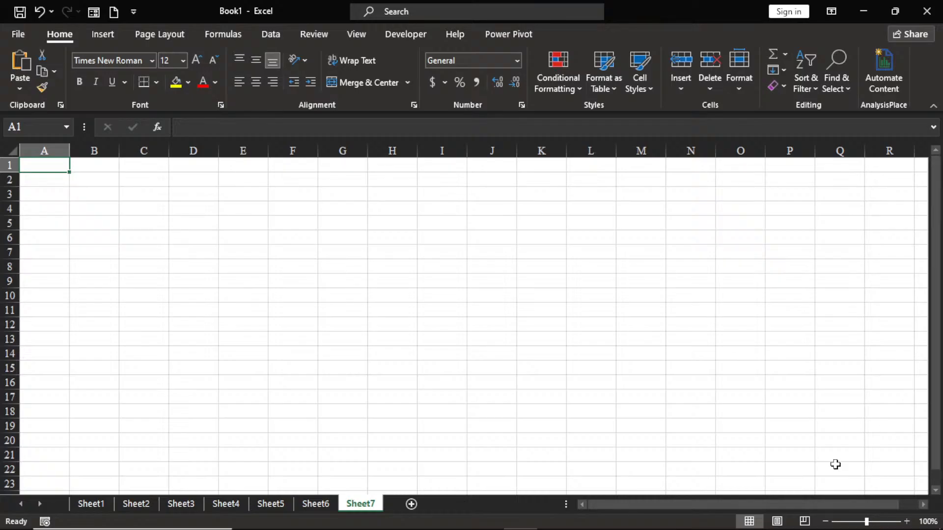
pyautogui.moveTo(791, 504); pyautogui.dragTo(754, 505)
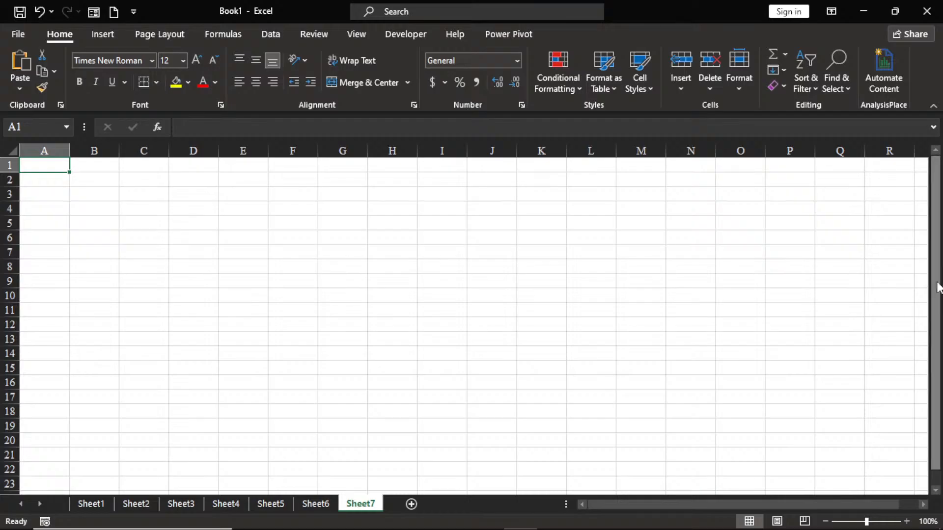
pyautogui.moveTo(940, 282); pyautogui.dragTo(941, 328)
pyautogui.moveTo(940, 270); pyautogui.dragTo(939, 236)
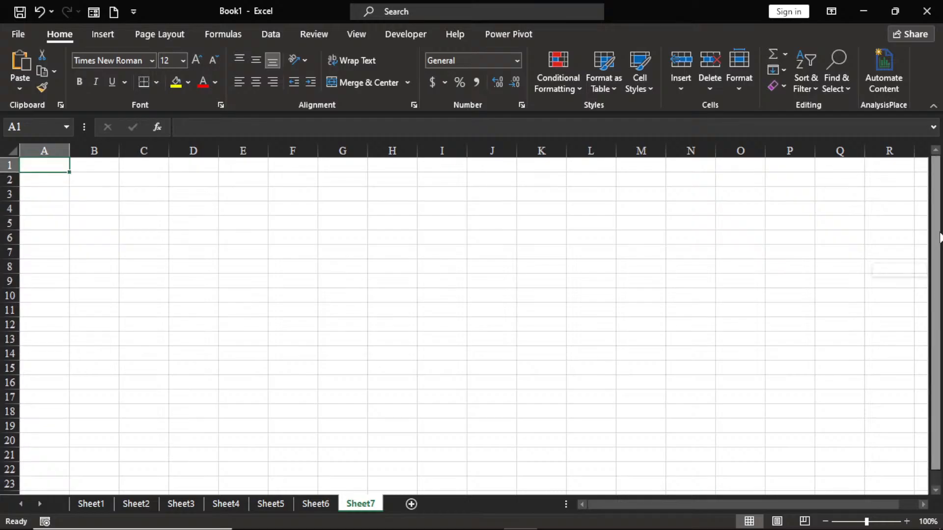
pyautogui.moveTo(744, 503)
pyautogui.mouseDown()
pyautogui.moveTo(776, 503)
pyautogui.moveTo(730, 506)
pyautogui.moveTo(800, 505)
pyautogui.moveTo(735, 503)
pyautogui.mouseUp()
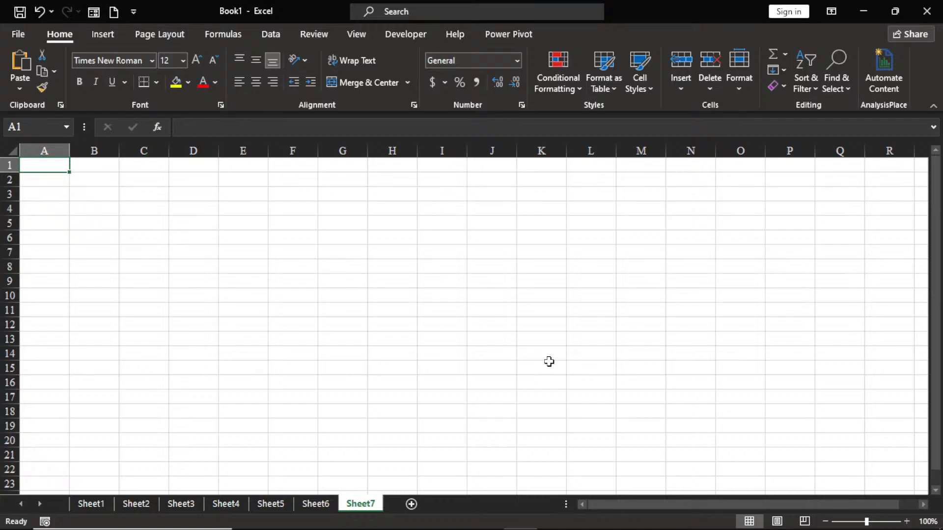
# Step: Enter MONDAY in cell C3 of Sheet7
pyautogui.click(105, 181)
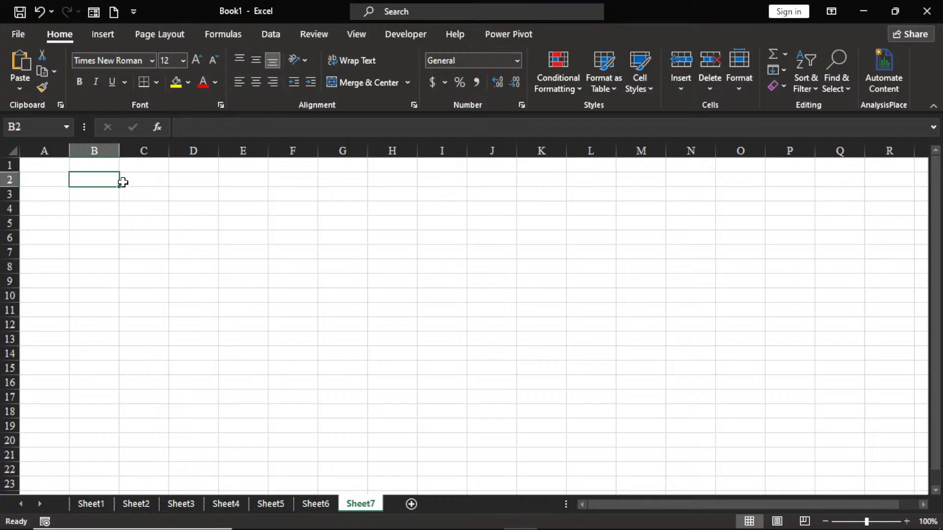
pyautogui.click(147, 197)
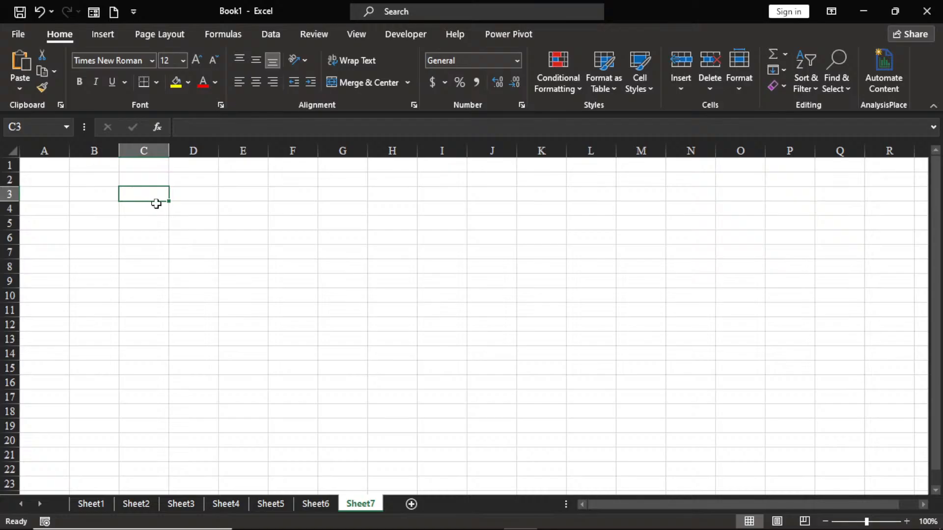
pyautogui.write('MONDAY')
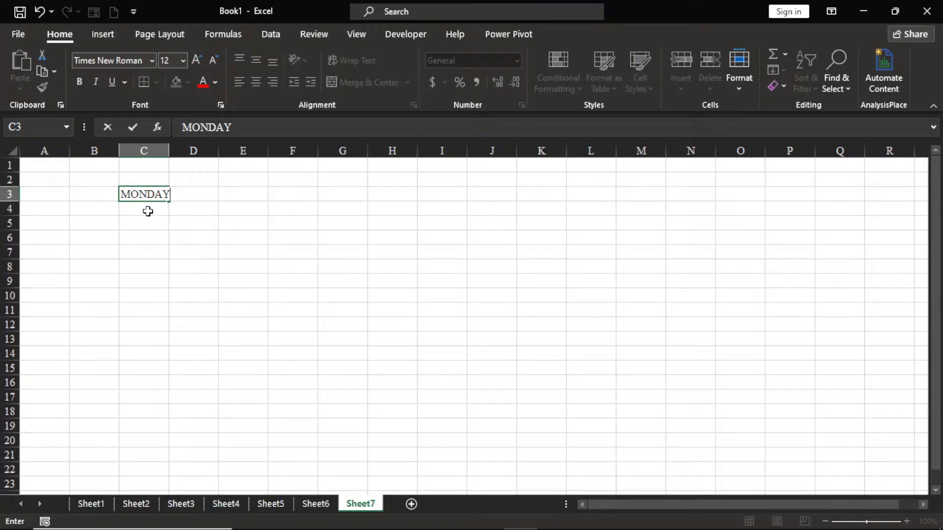
pyautogui.press('Return')
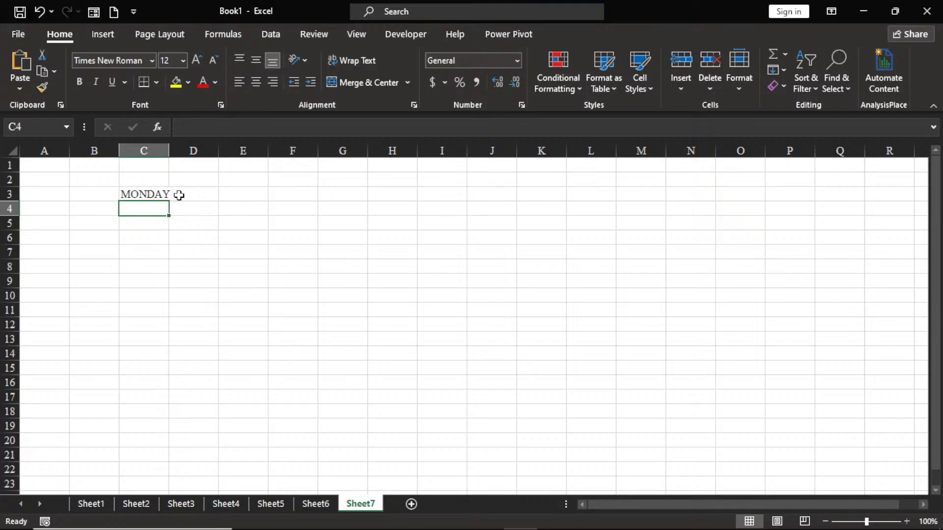
# Step: Enter TUESDAY in cell D3, beside MONDAY
pyautogui.click(146, 194)
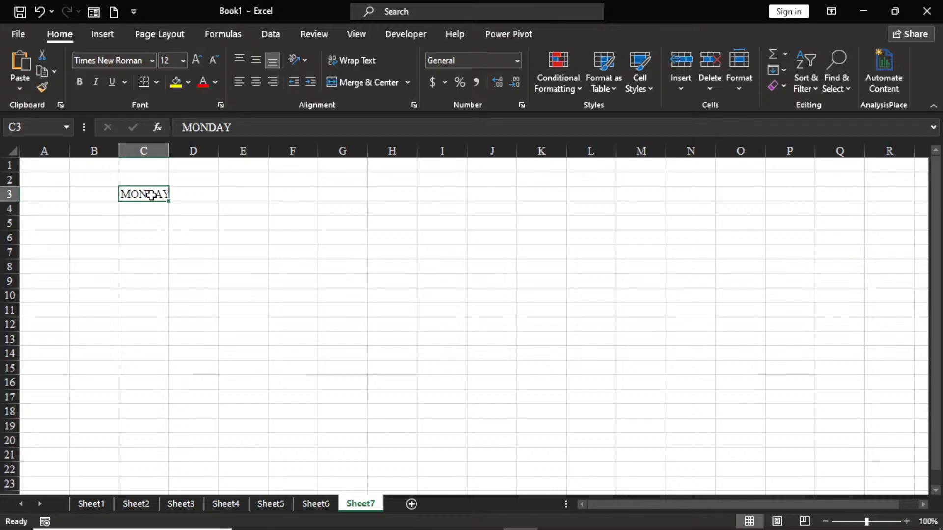
pyautogui.press('Right')
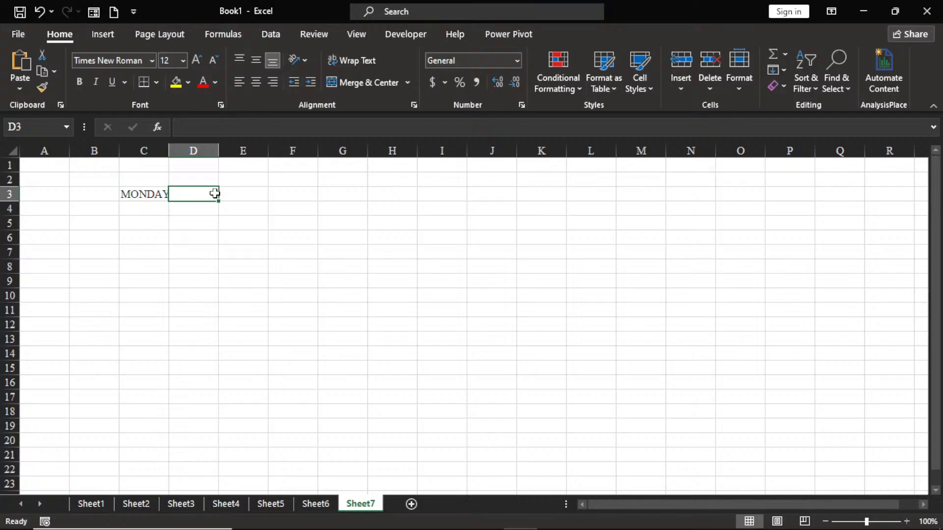
pyautogui.click(129, 193)
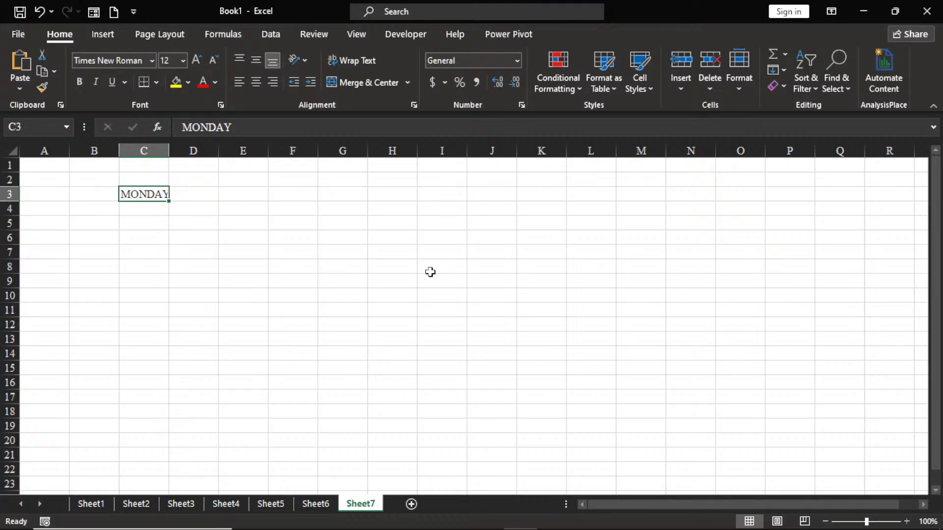
pyautogui.press('Tab')
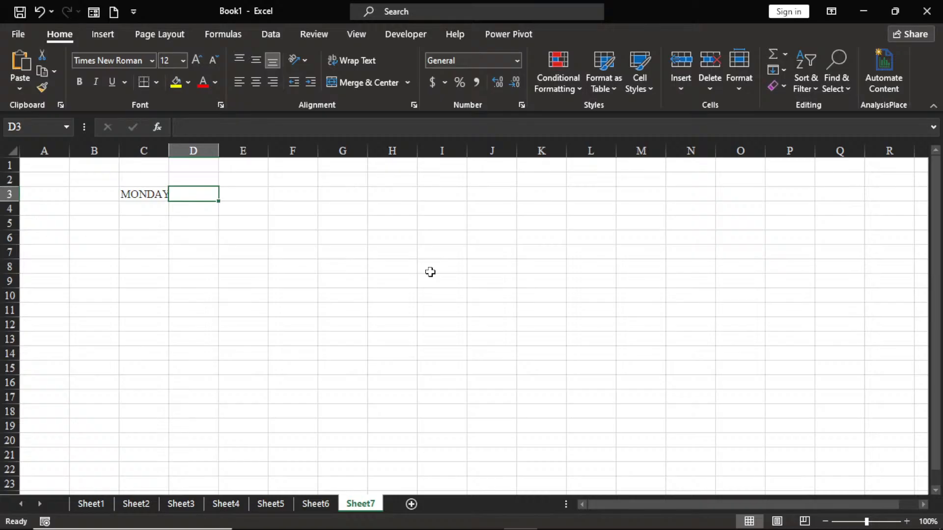
pyautogui.write('TUESDA')
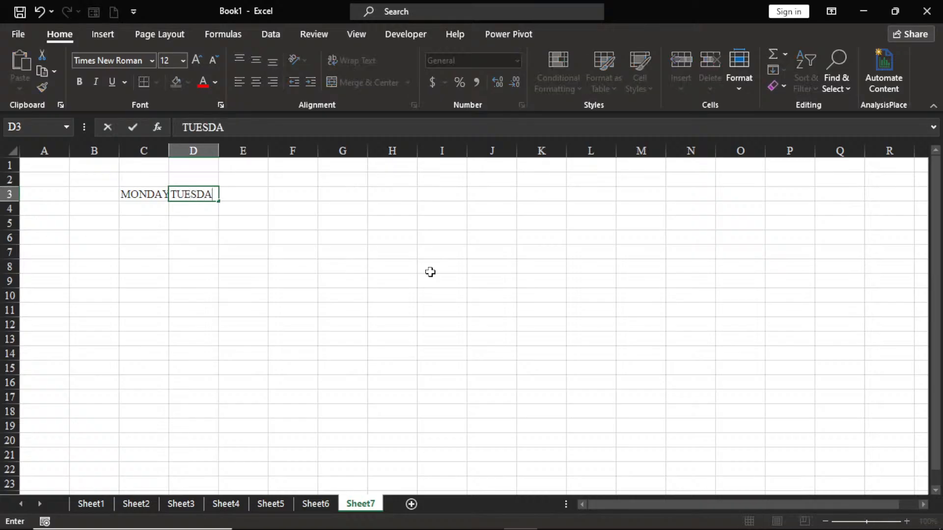
pyautogui.write('Y')
pyautogui.press('Tab')
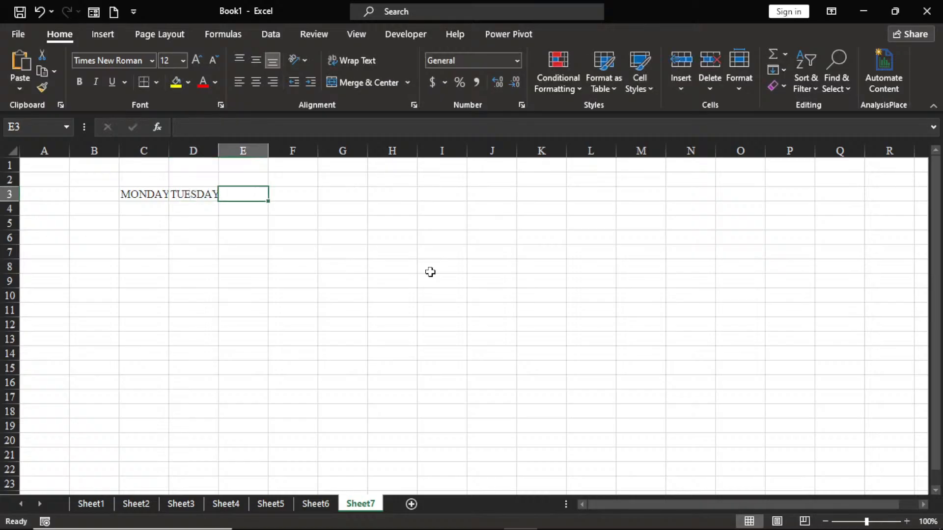
pyautogui.write('WED')
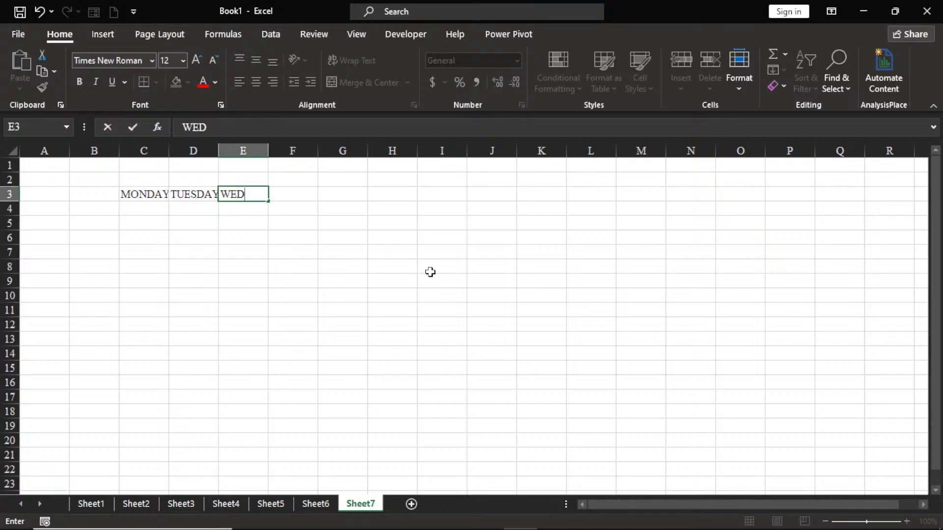
pyautogui.press('BackSpace')
pyautogui.press('BackSpace')
pyautogui.press('BackSpace')
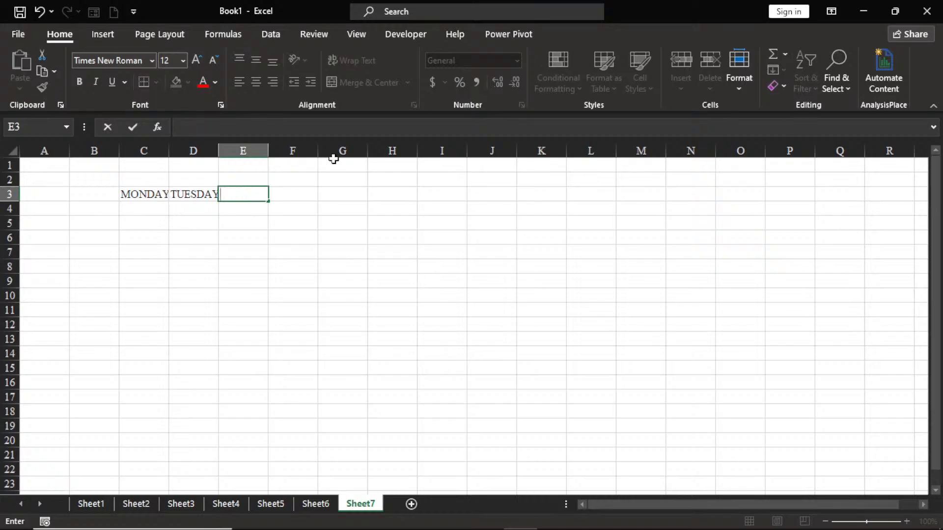
pyautogui.click(131, 196)
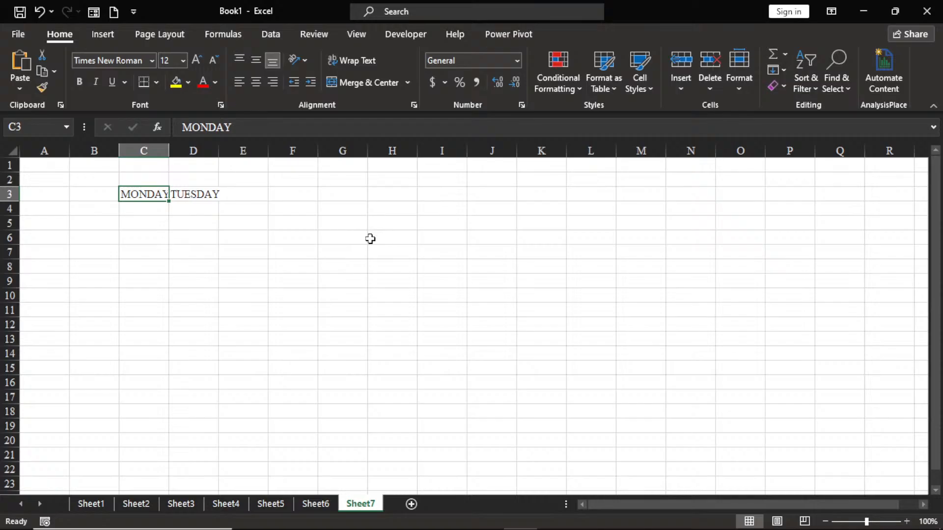
pyautogui.click(346, 256)
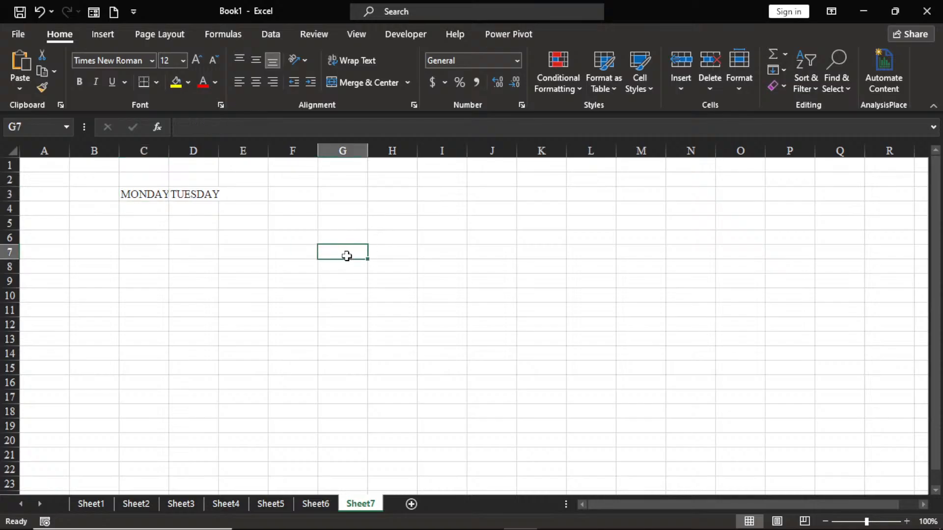
# Step: Enter the label AUTOFILL in cell J2
pyautogui.click(494, 183)
pyautogui.write('AU')
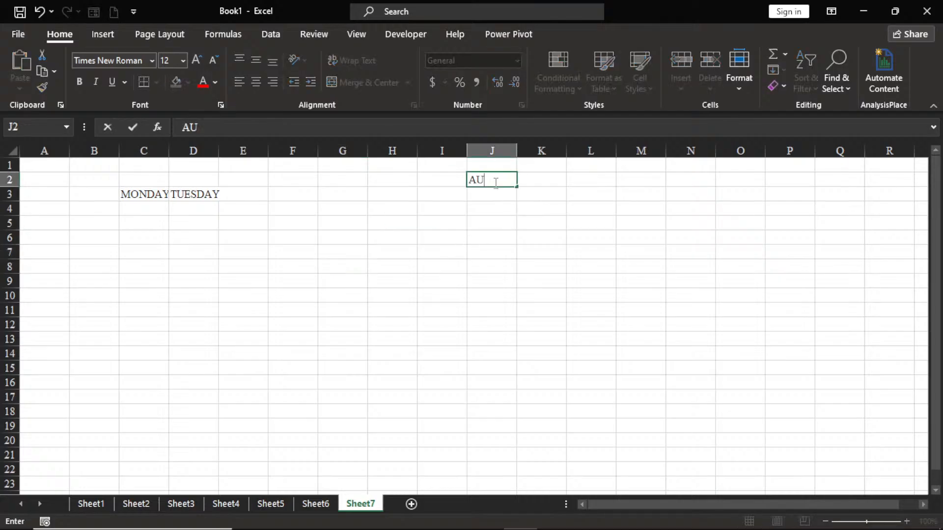
pyautogui.write('TOFILL')
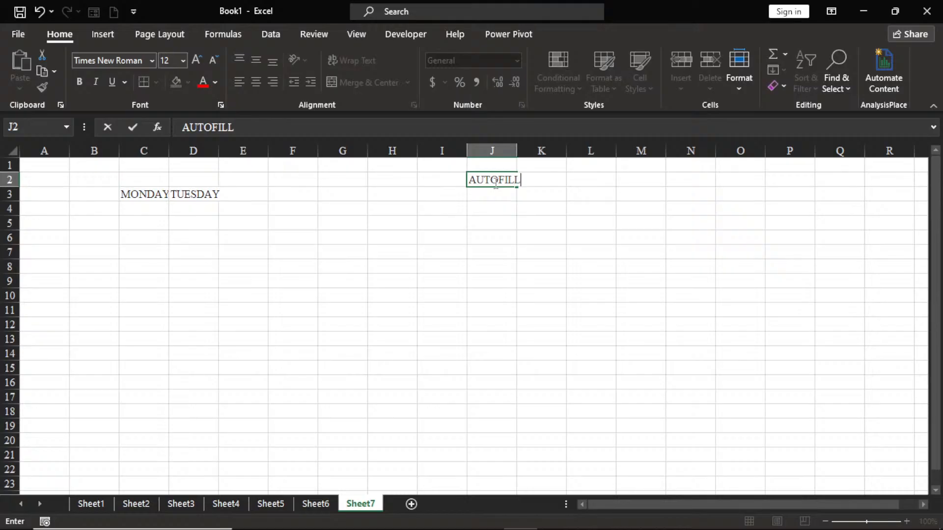
pyautogui.click(600, 263)
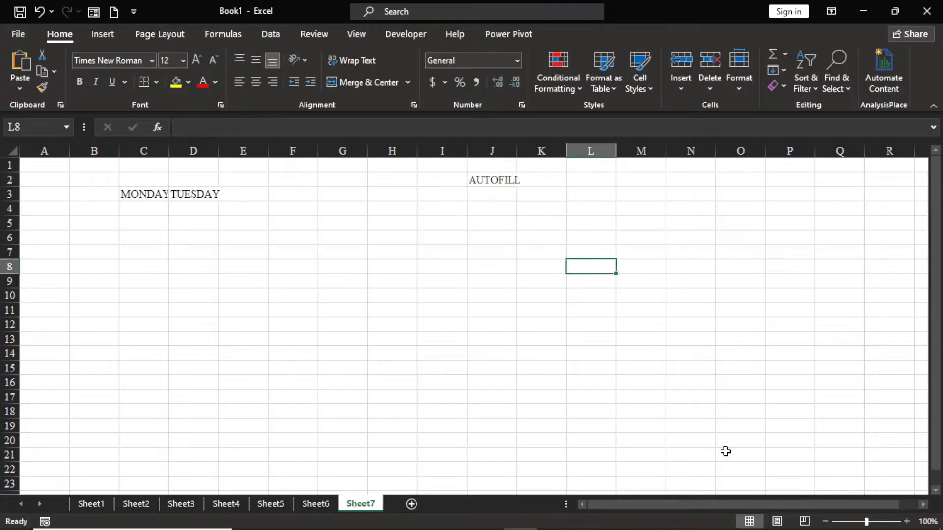
# Step: Autofill the weekday series from MONDAY in C3 across row 3 to FRIDAY in G3
pyautogui.click(907, 521)
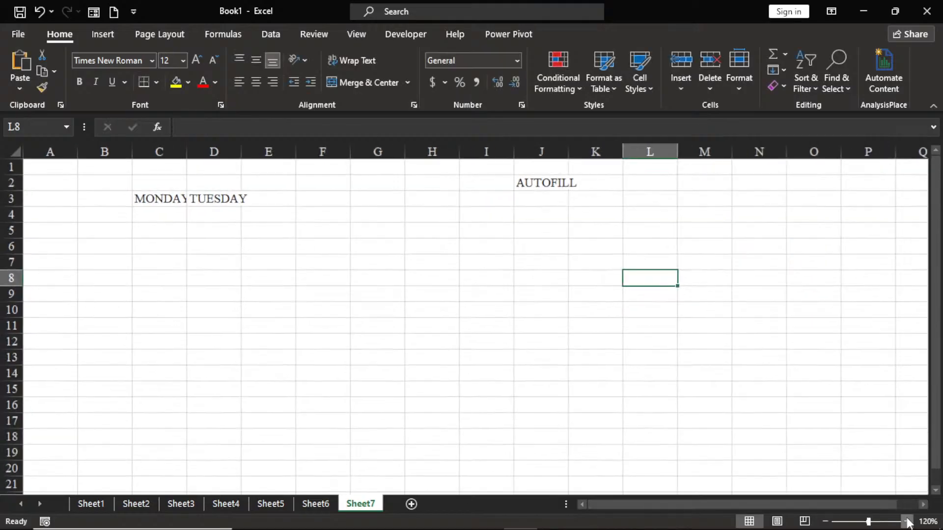
pyautogui.click(907, 522)
pyautogui.click(907, 522)
pyautogui.click(907, 522)
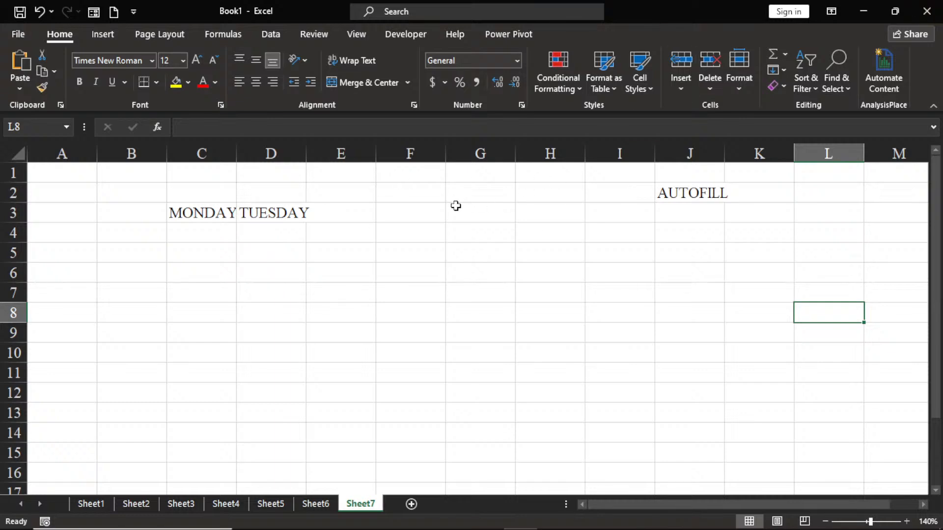
pyautogui.click(208, 212)
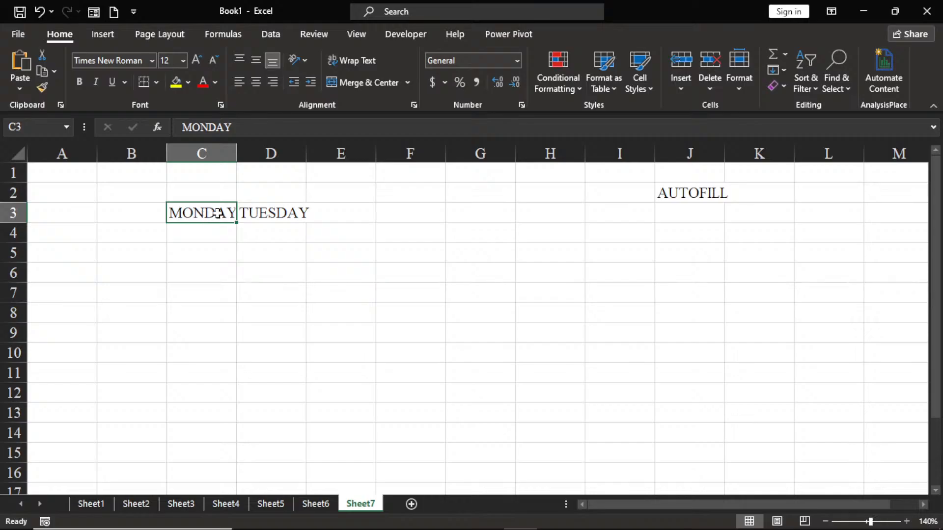
pyautogui.click(255, 212)
pyautogui.click(321, 219)
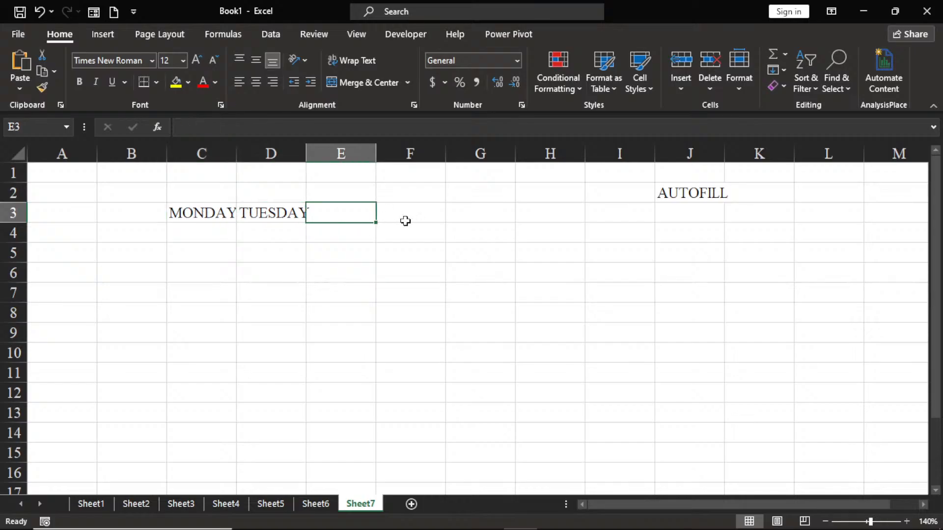
pyautogui.click(406, 221)
pyautogui.click(194, 212)
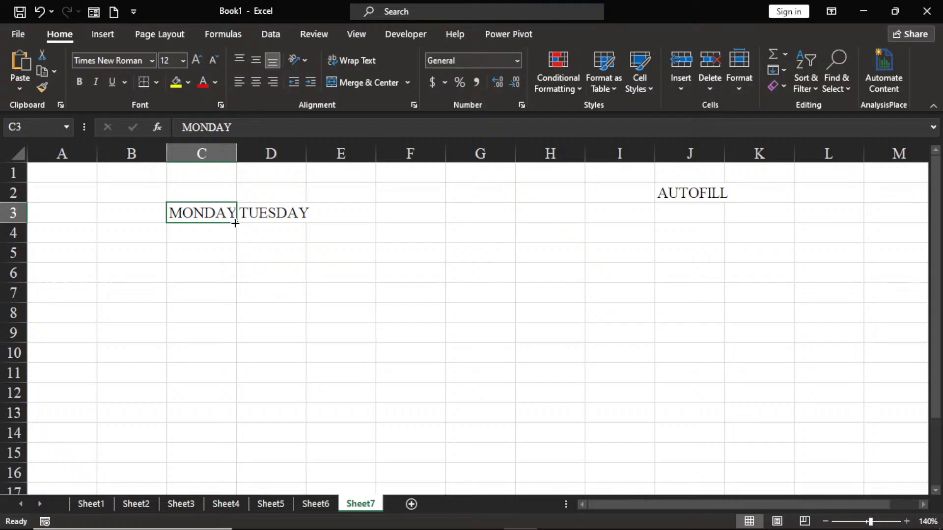
pyautogui.moveTo(235, 224); pyautogui.dragTo(490, 227)
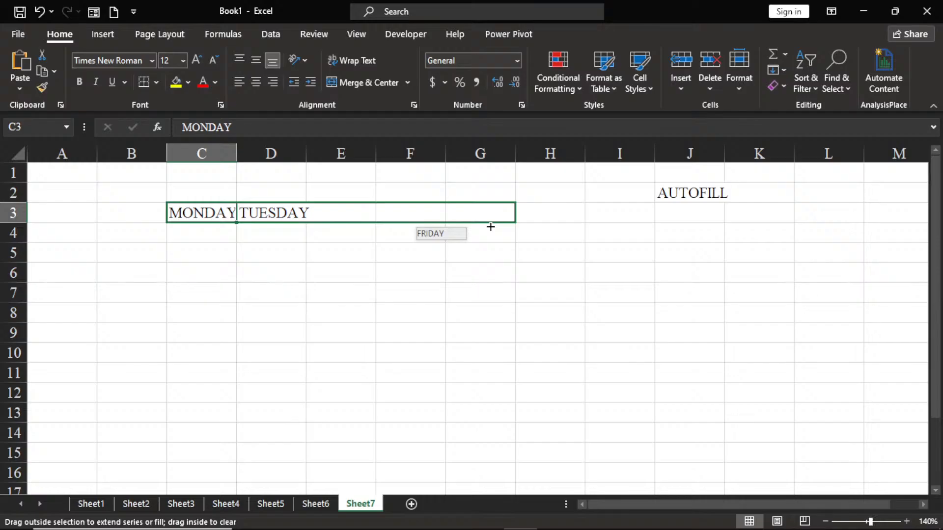
pyautogui.moveTo(490, 227); pyautogui.dragTo(492, 227)
pyautogui.moveTo(491, 227); pyautogui.dragTo(491, 226)
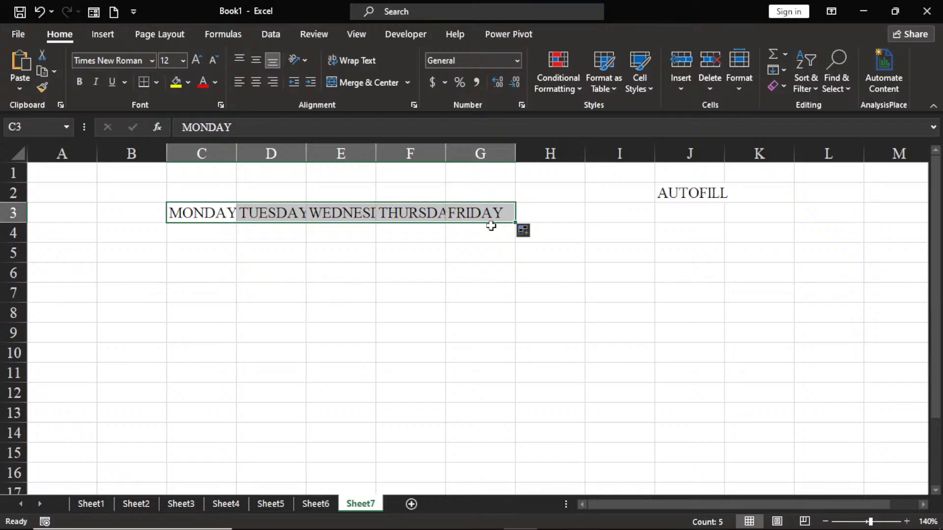
# Step: Enter MON in cell C5 and autofill the abbreviated weekdays across row 5 to FRI in G5
pyautogui.click(186, 254)
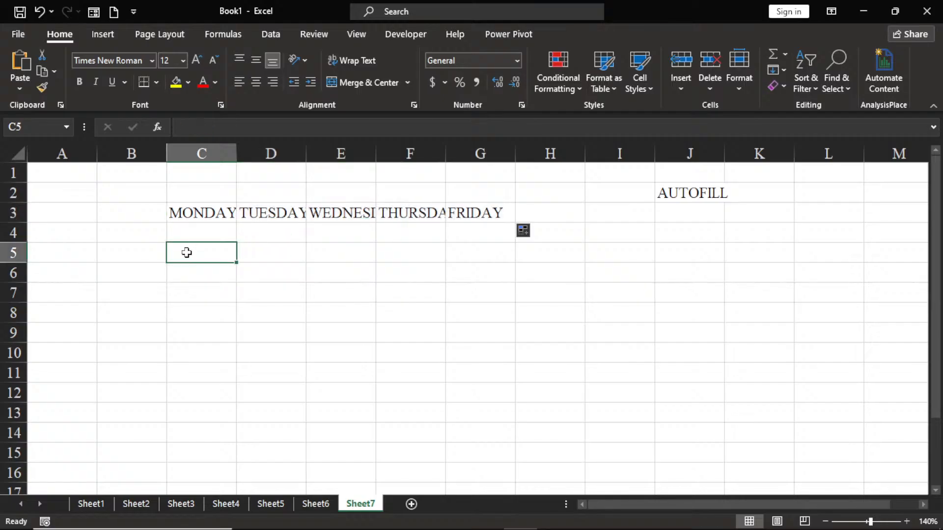
pyautogui.write('MON')
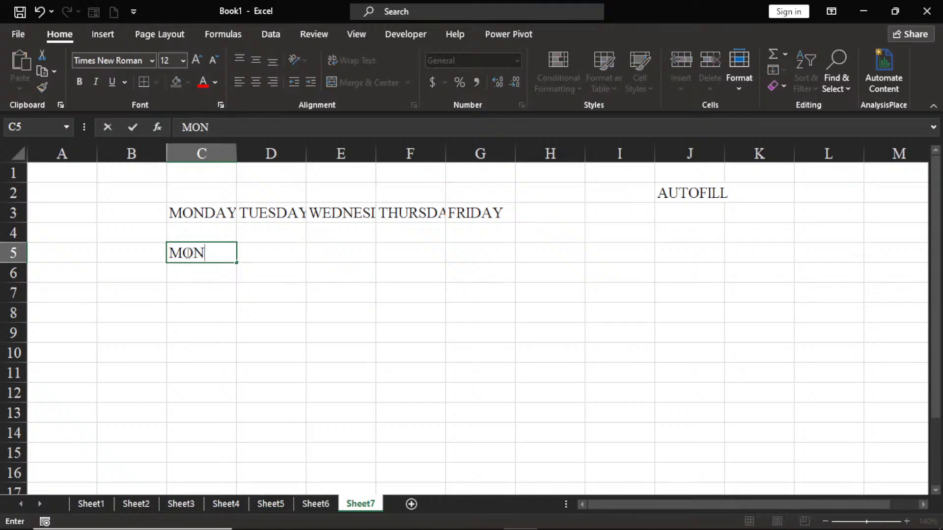
pyautogui.click(188, 274)
pyautogui.click(196, 254)
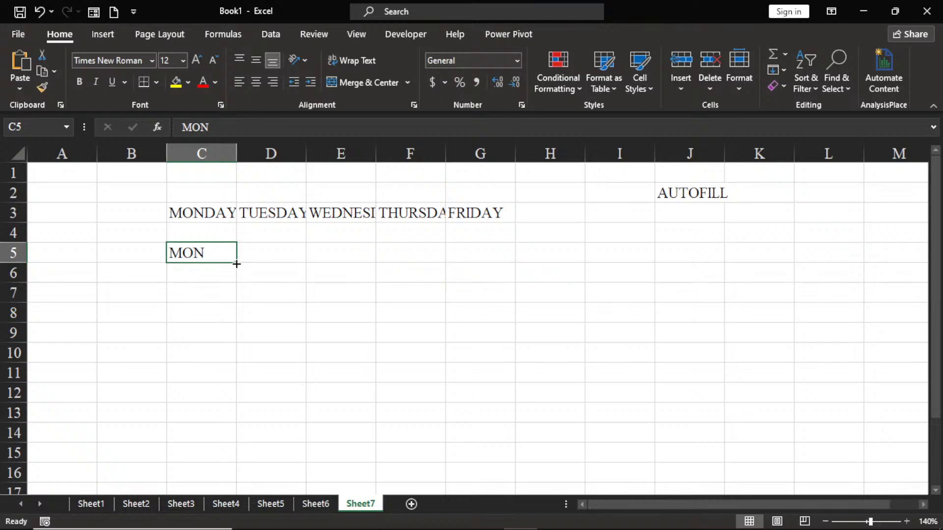
pyautogui.moveTo(236, 264); pyautogui.dragTo(488, 257)
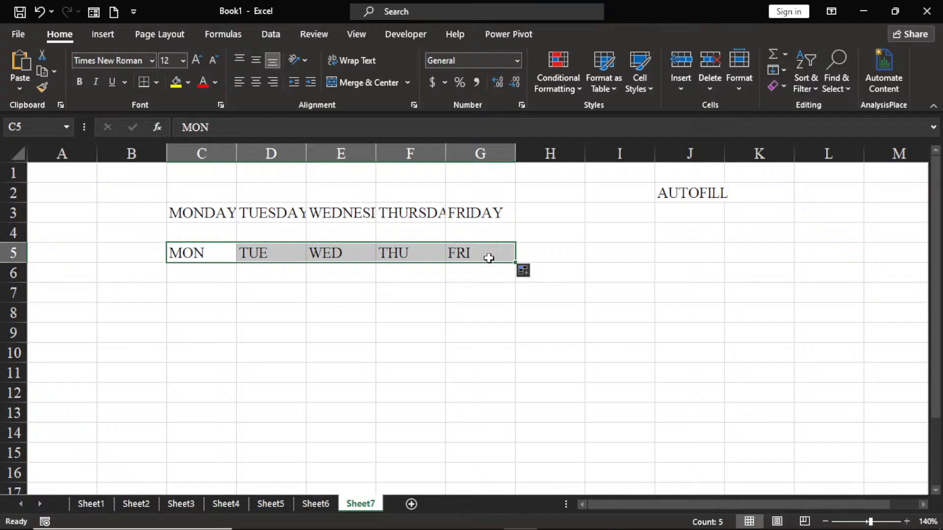
# Step: Autofill the abbreviated weekdays from MON in C5 down column C to FRI in C9
pyautogui.click(190, 292)
pyautogui.click(182, 253)
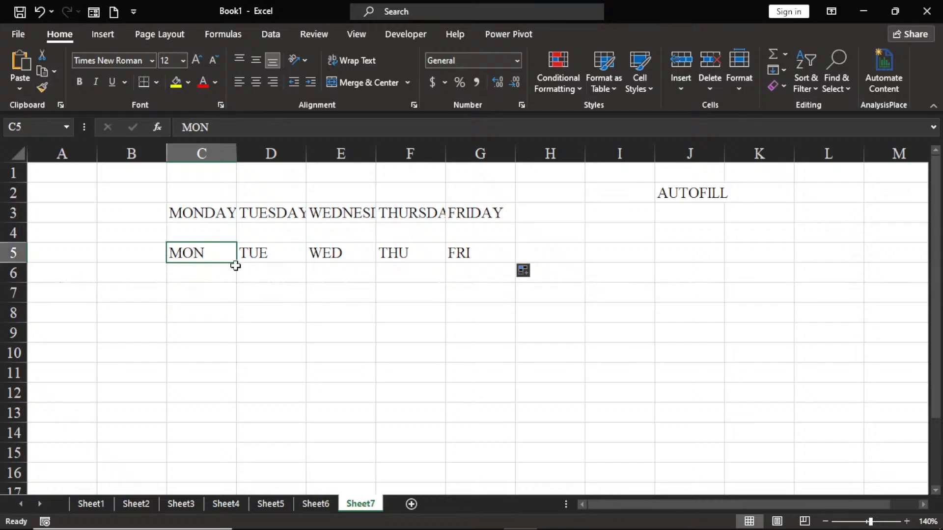
pyautogui.moveTo(238, 265); pyautogui.dragTo(235, 345)
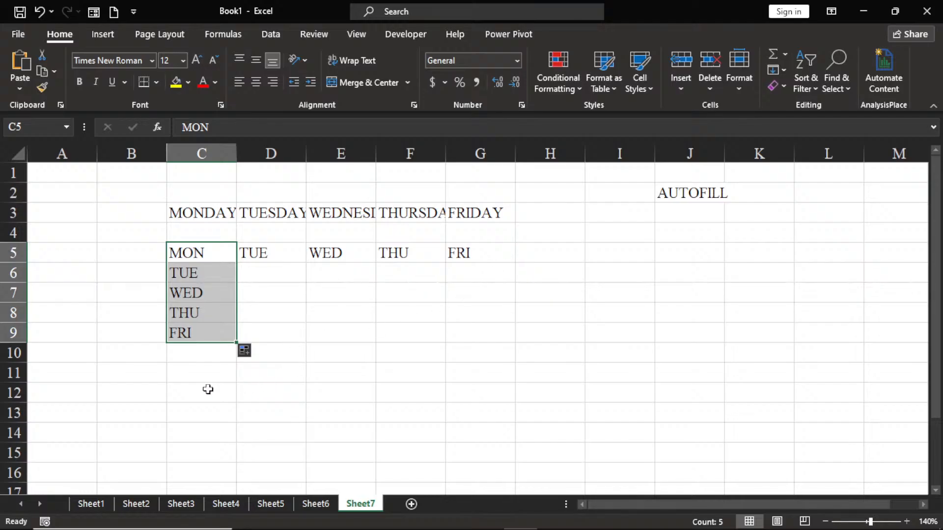
# Step: Enter JANUARY in cell C11
pyautogui.click(182, 372)
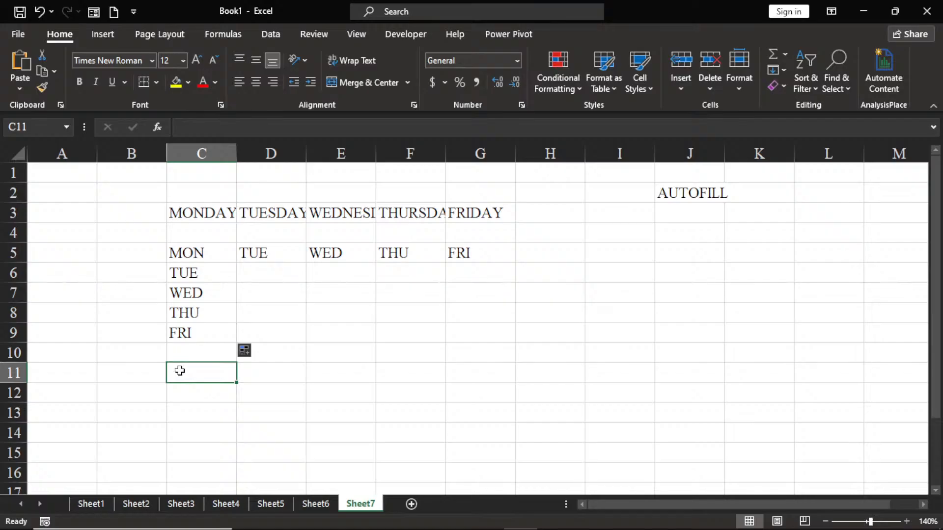
pyautogui.write('JAU')
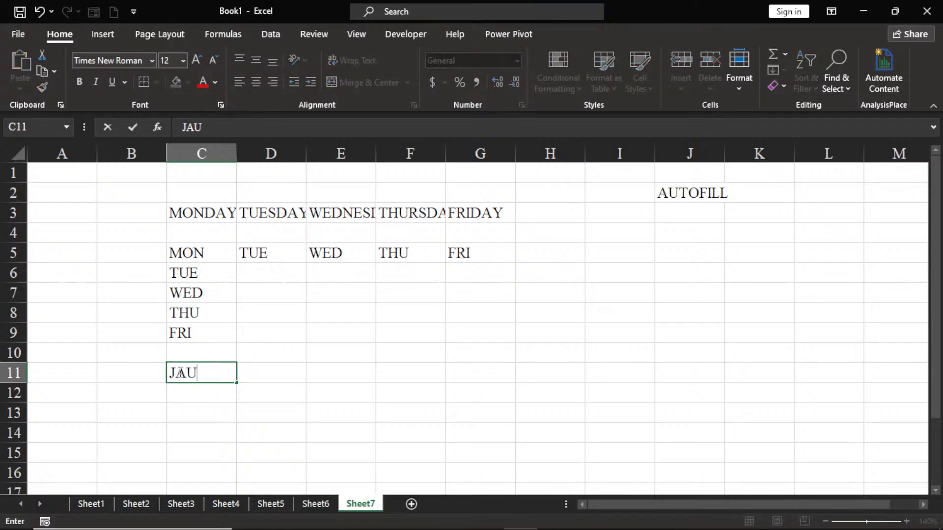
pyautogui.press('BackSpace')
pyautogui.write('NUARY')
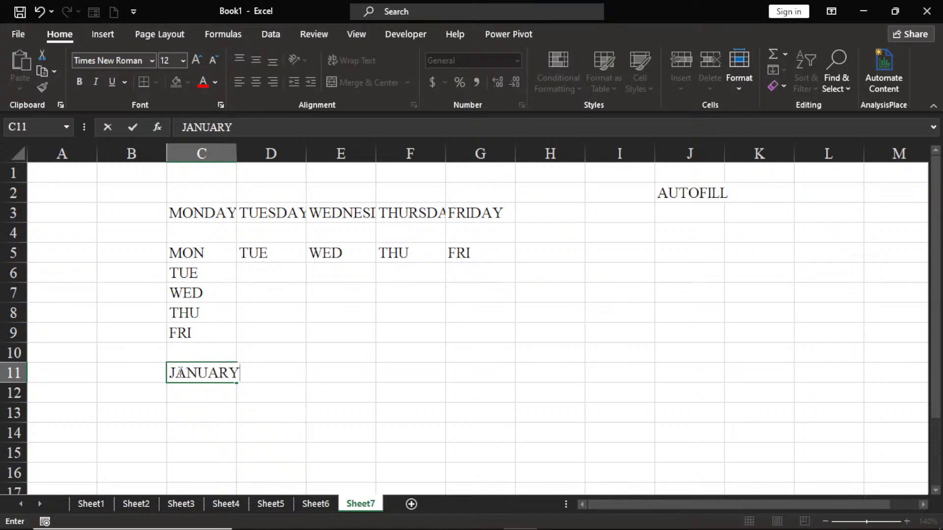
pyautogui.press('Tab')
pyautogui.write('FEBRUAR')
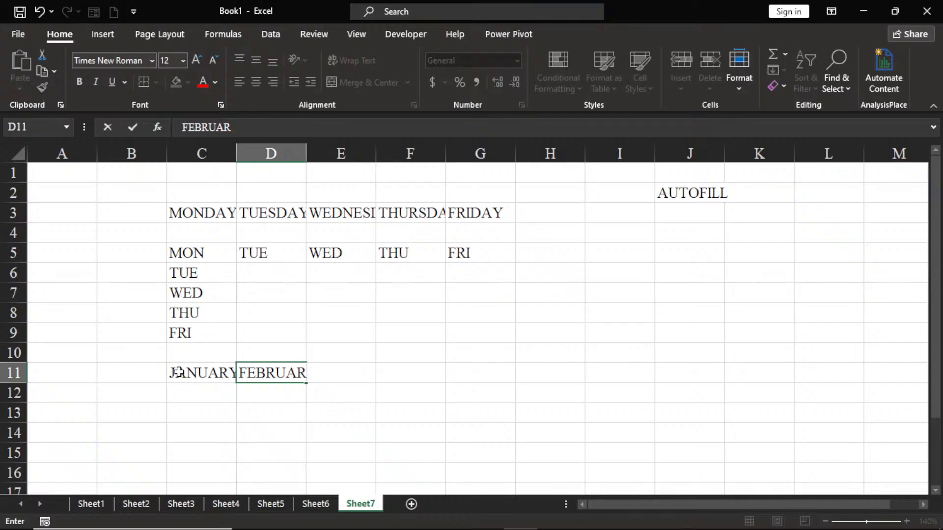
pyautogui.press('BackSpace')
pyautogui.press('BackSpace')
pyautogui.press('BackSpace')
pyautogui.press('BackSpace')
pyautogui.press('BackSpace')
pyautogui.press('BackSpace')
pyautogui.press('BackSpace')
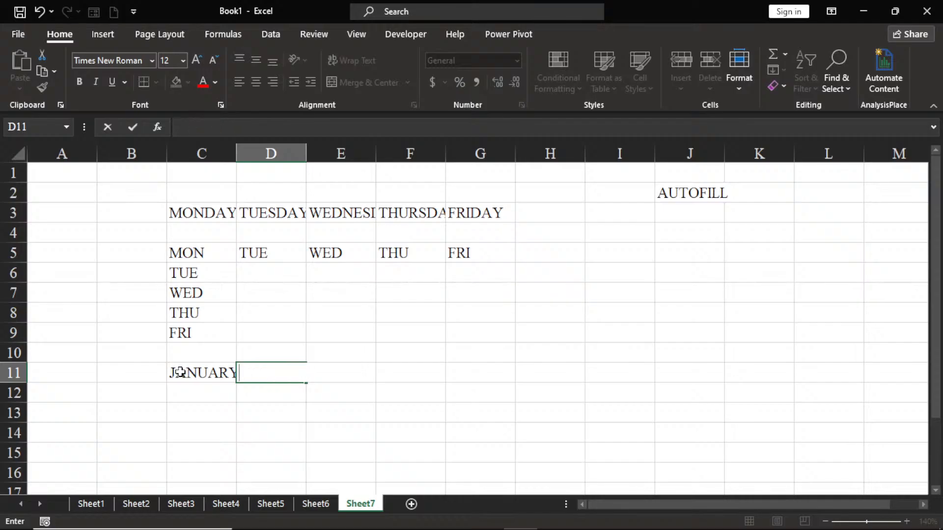
# Step: Autofill the month series from JANUARY in C11 across row 11 to NOVEMBER in M11
pyautogui.click(204, 414)
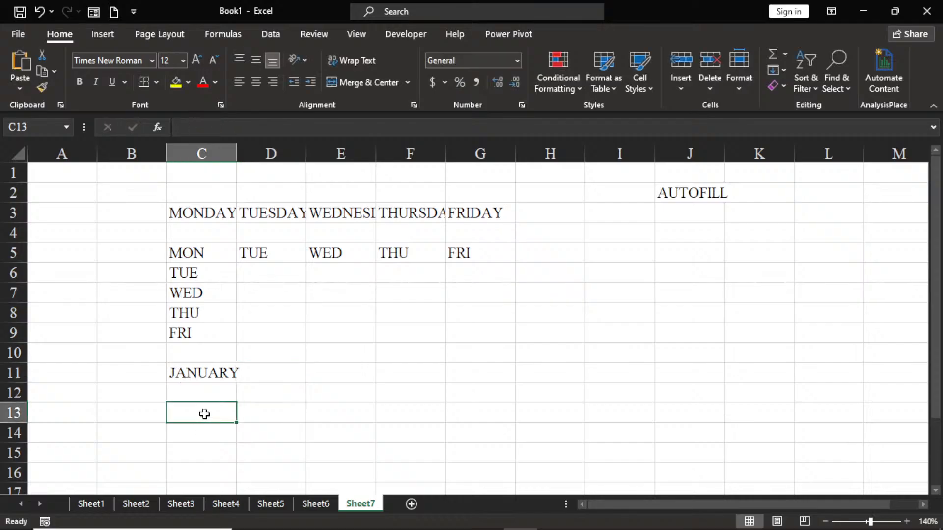
pyautogui.click(205, 373)
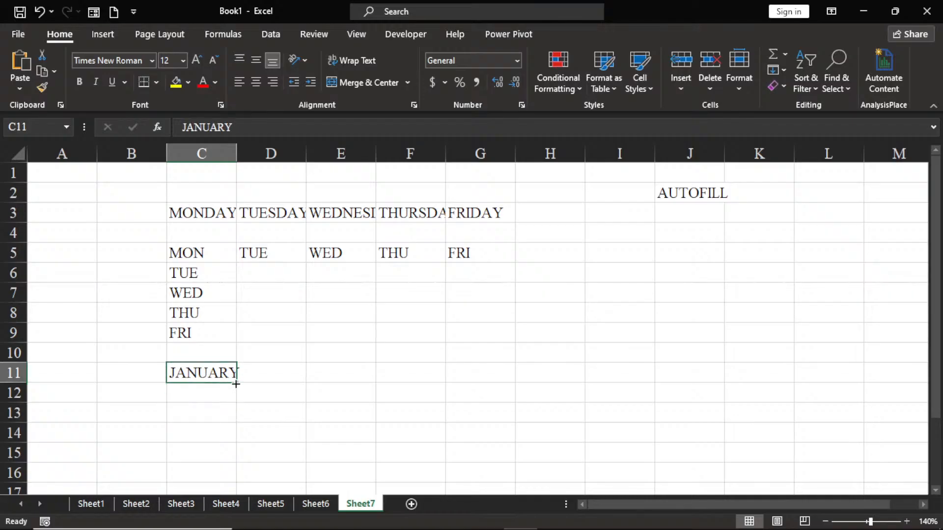
pyautogui.moveTo(236, 384); pyautogui.dragTo(914, 381)
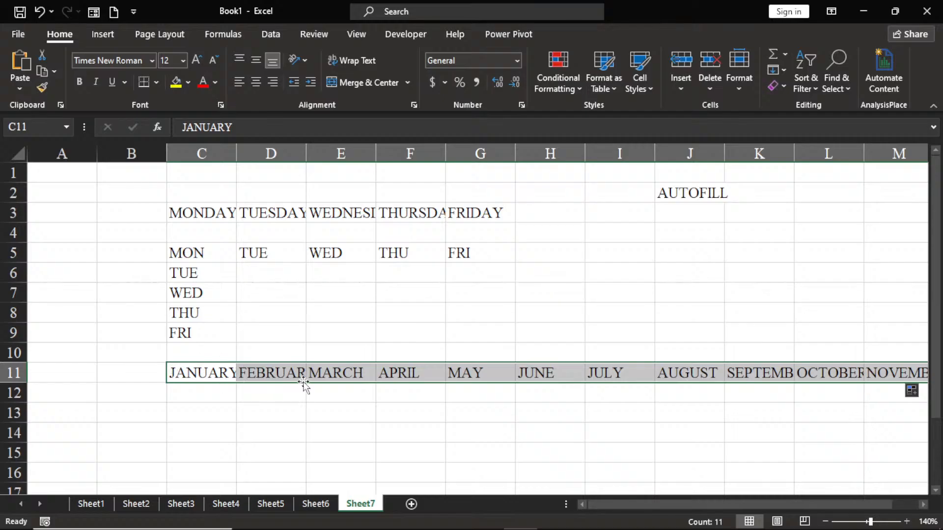
pyautogui.click(342, 414)
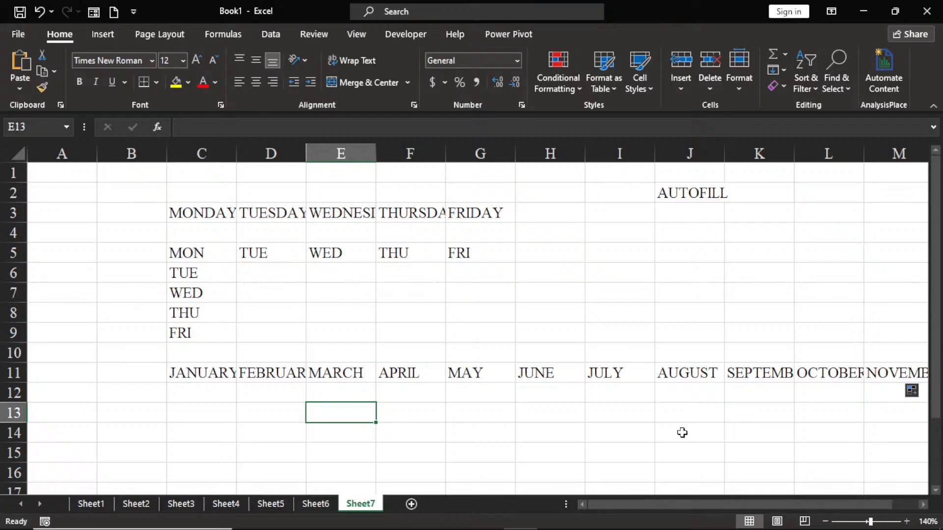
# Step: Widen column D by hand so FEBRUARY in D11 has enough room
pyautogui.click(262, 374)
pyautogui.click(274, 350)
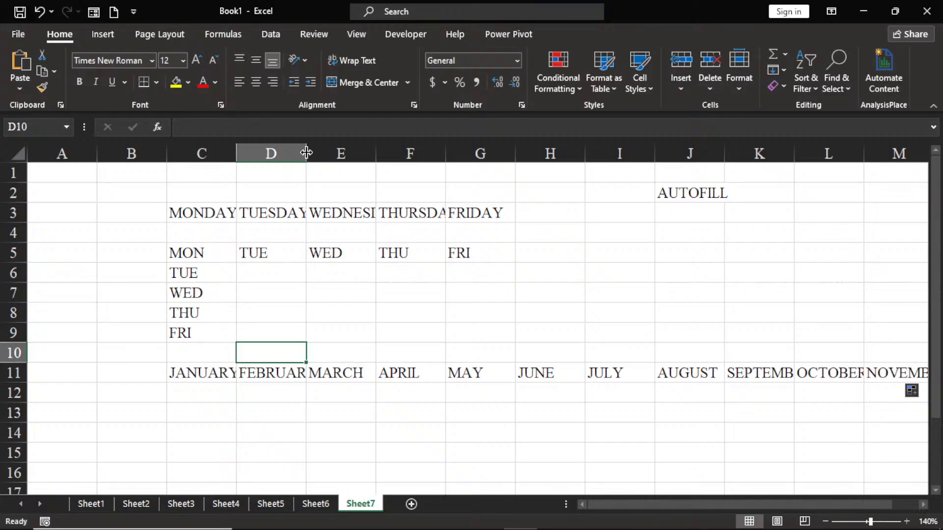
pyautogui.moveTo(307, 153); pyautogui.dragTo(359, 168)
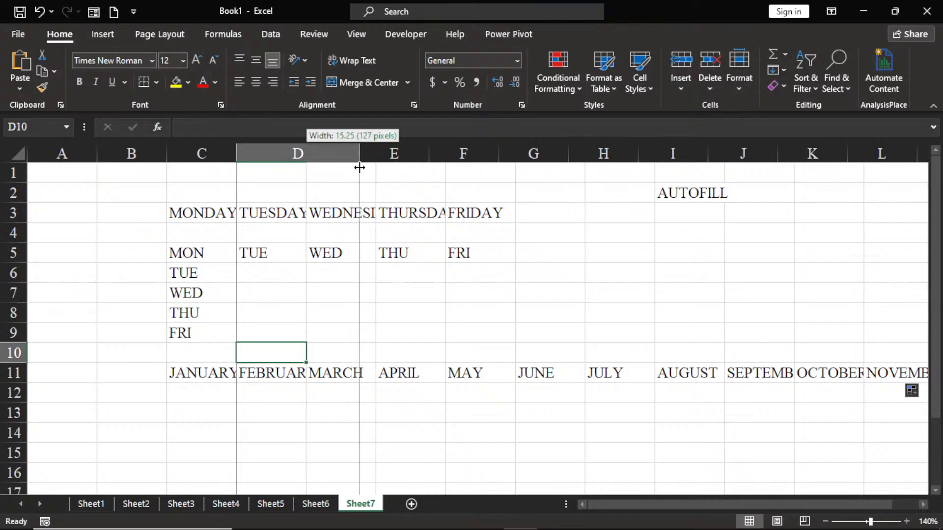
pyautogui.moveTo(360, 167); pyautogui.dragTo(426, 163)
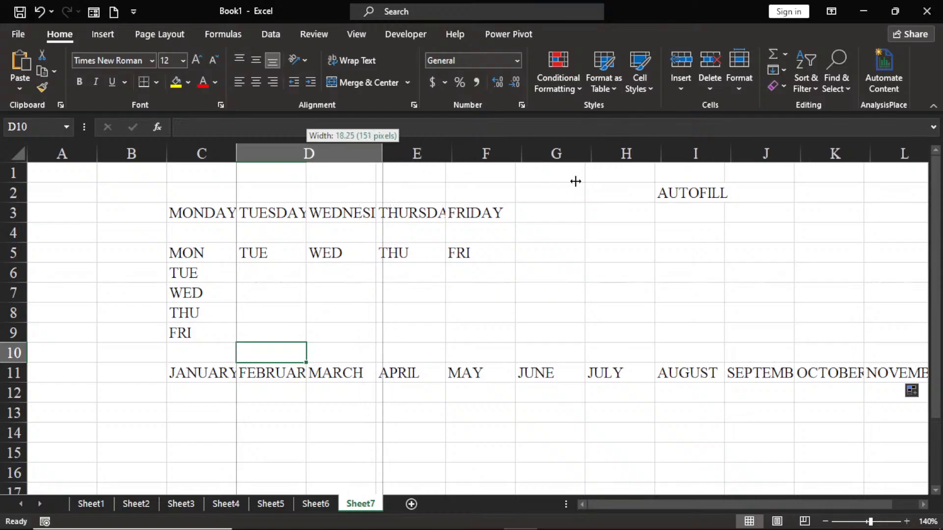
pyautogui.moveTo(604, 140); pyautogui.dragTo(638, 152)
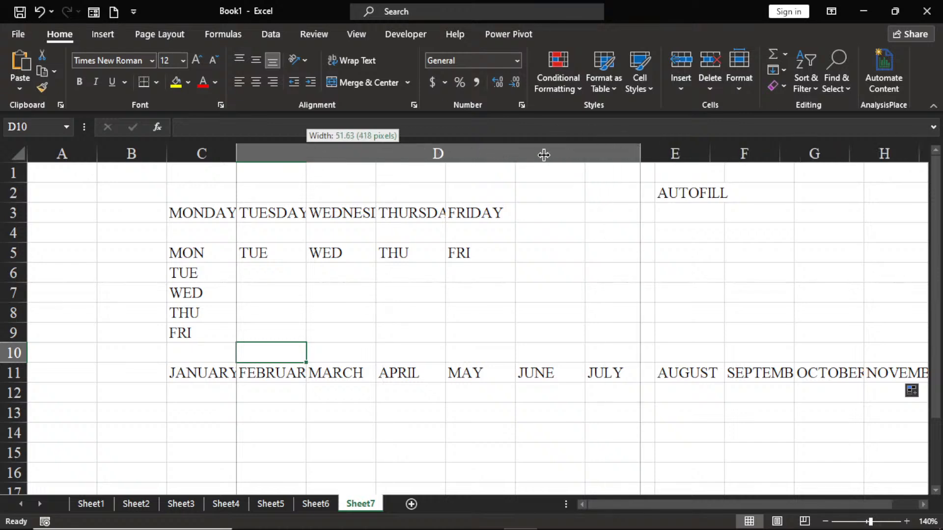
pyautogui.moveTo(543, 156); pyautogui.dragTo(366, 155)
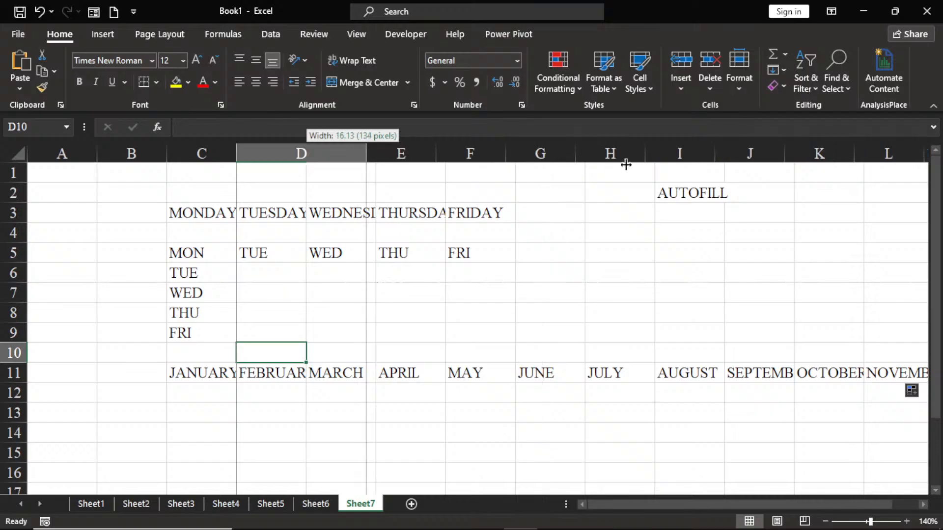
pyautogui.moveTo(660, 165); pyautogui.dragTo(375, 152)
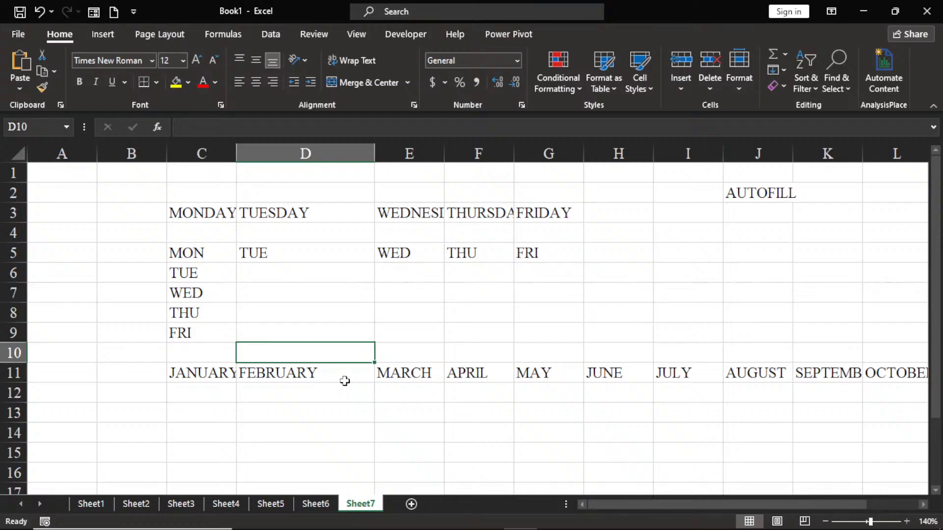
# Step: Enter the label AUTOFIT in cell H2
pyautogui.click(637, 194)
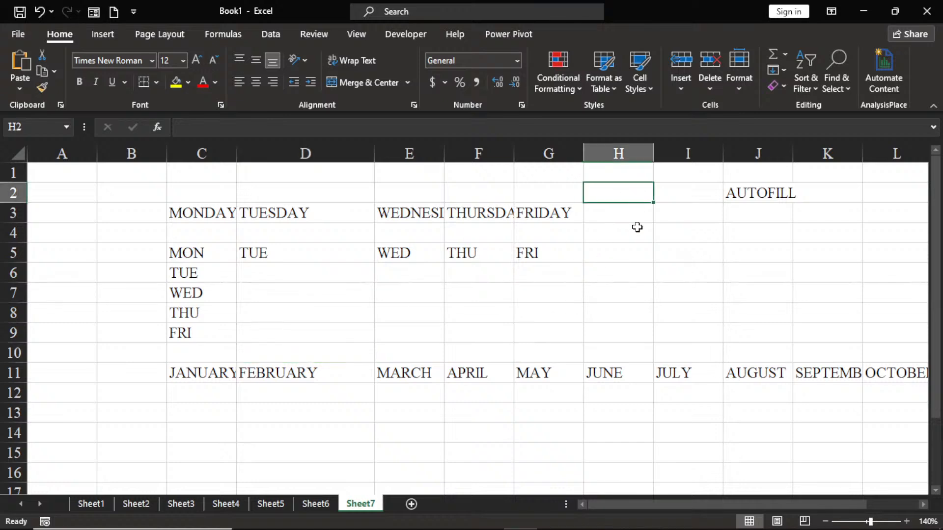
pyautogui.write('A')
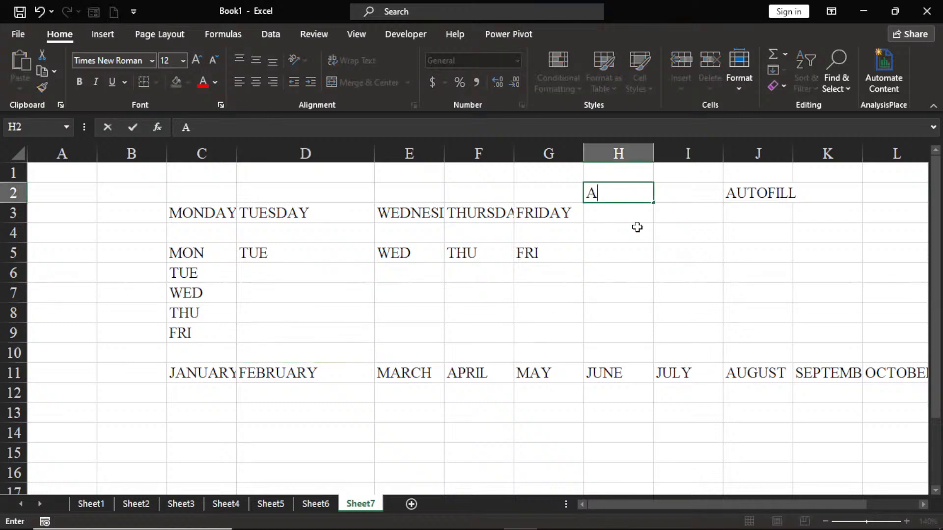
pyautogui.write('UTOFIT')
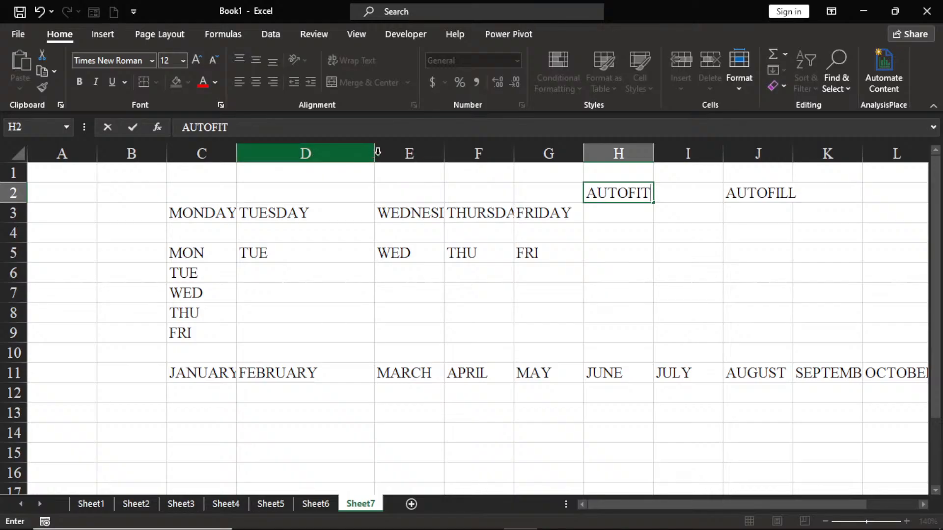
pyautogui.click(377, 179)
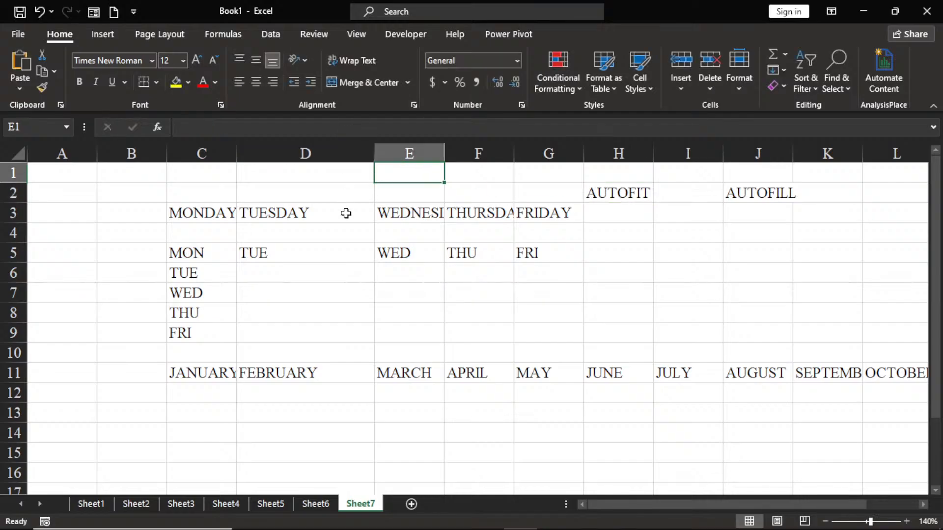
# Step: Autofit the width of column D to its longest entry
pyautogui.click(334, 228)
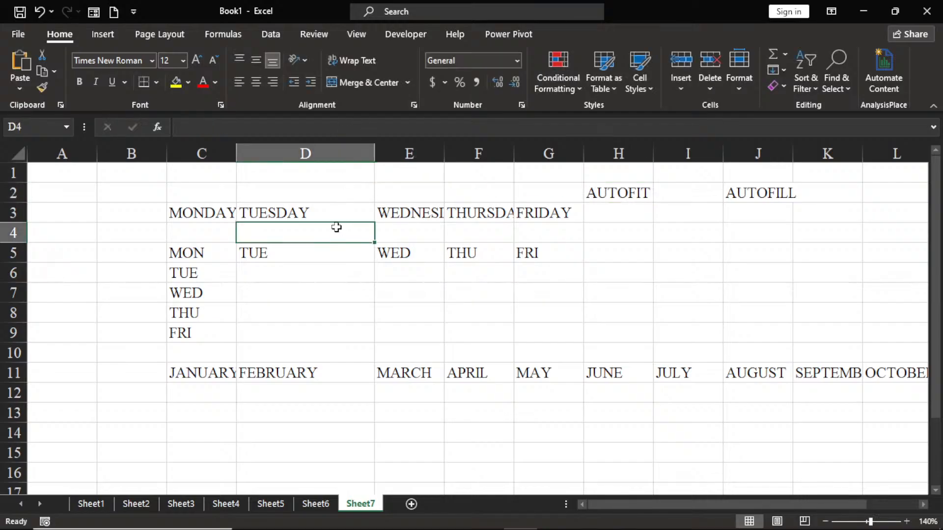
pyautogui.doubleClick(374, 156)
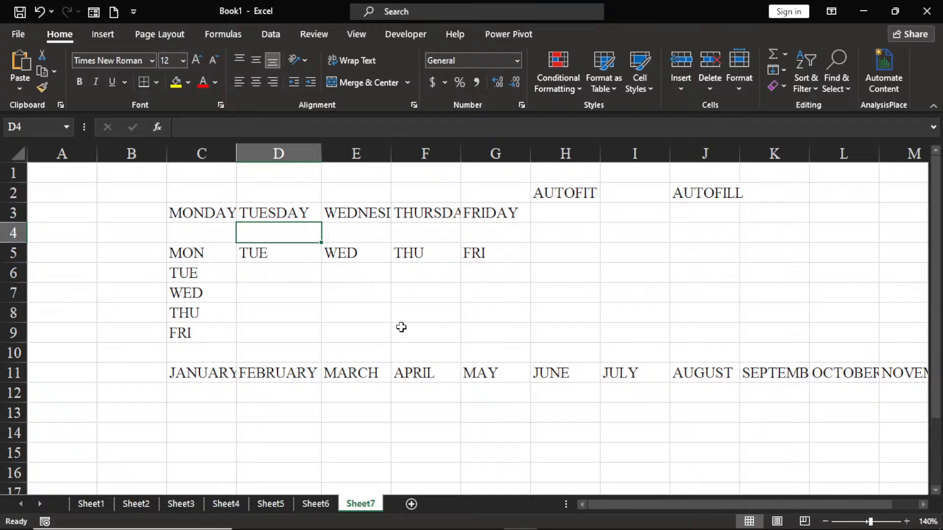
# Step: Enter the heading EXCEL BEGINNERS in cell A3
pyautogui.click(58, 216)
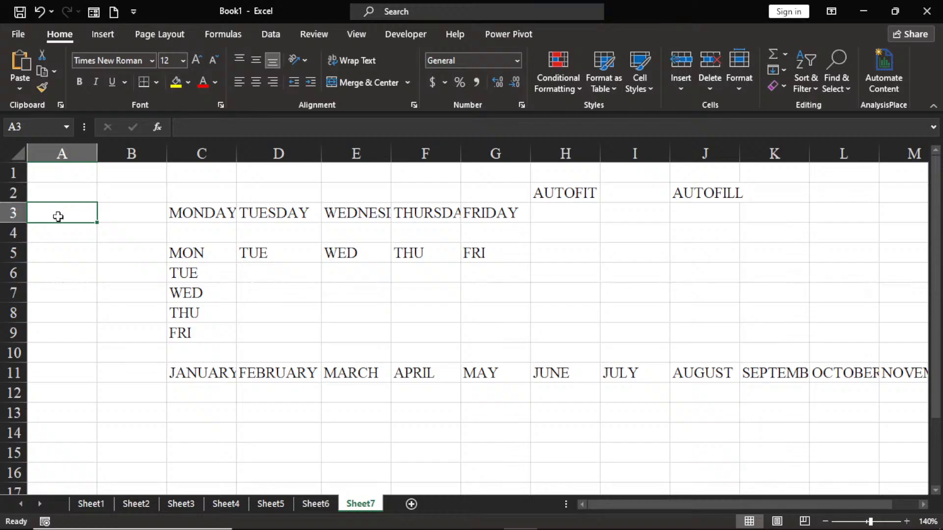
pyautogui.write('EX')
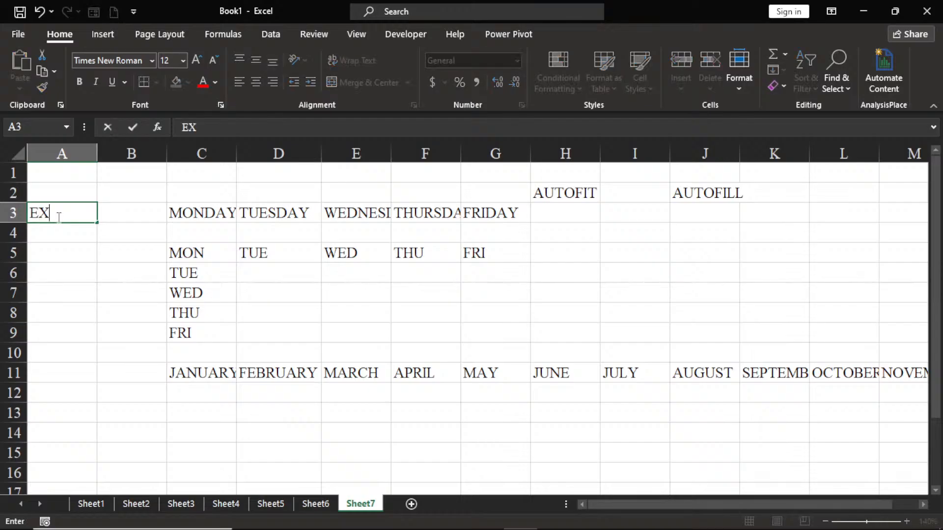
pyautogui.write('CEL BE')
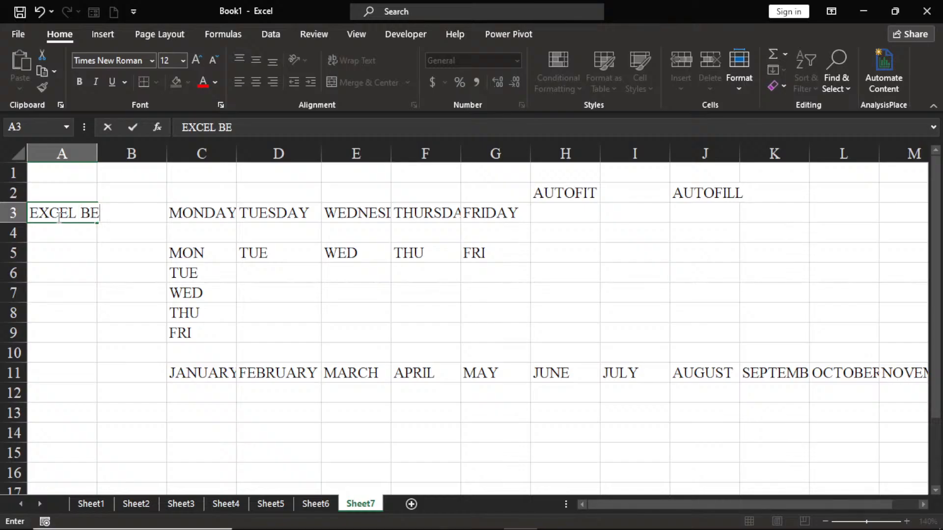
pyautogui.write('GINNERS')
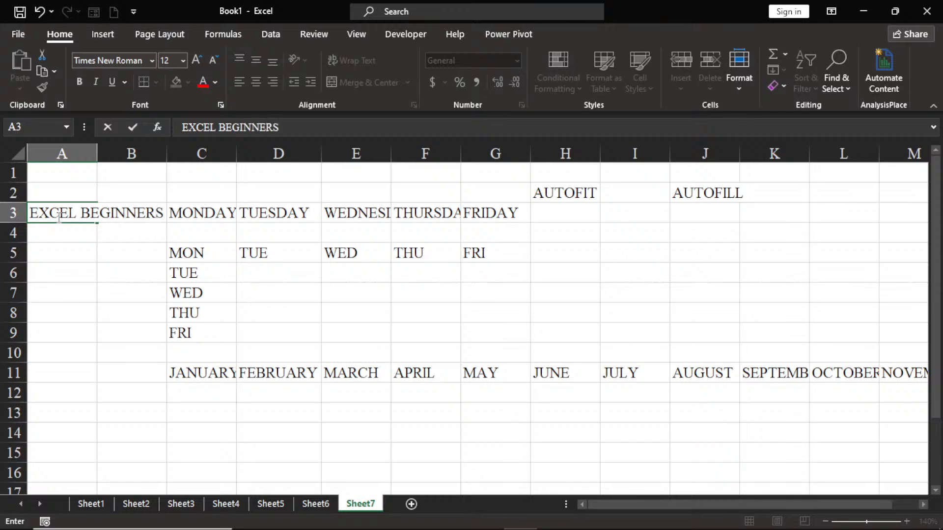
pyautogui.click(58, 268)
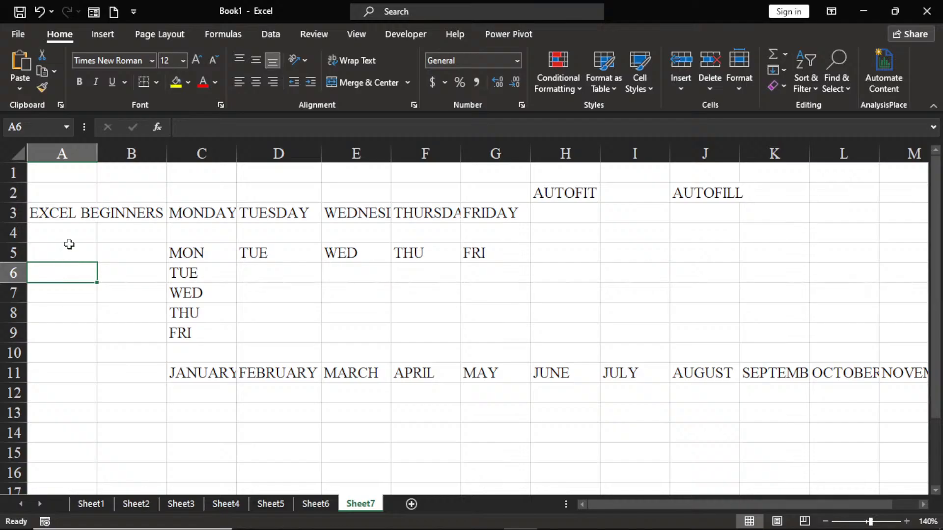
# Step: Extend the heading in A3 to read EXCEL BEGINNERS ID
pyautogui.doubleClick(102, 216)
pyautogui.click(76, 216)
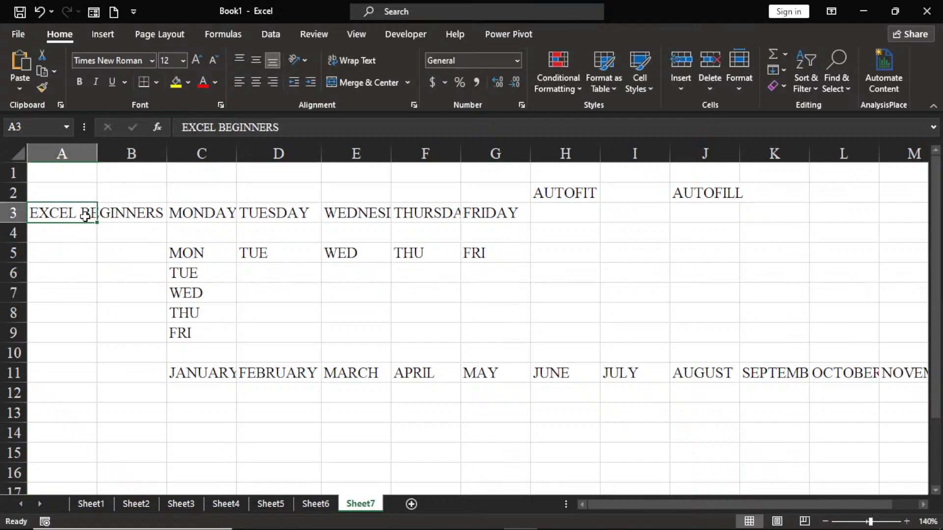
pyautogui.doubleClick(86, 216)
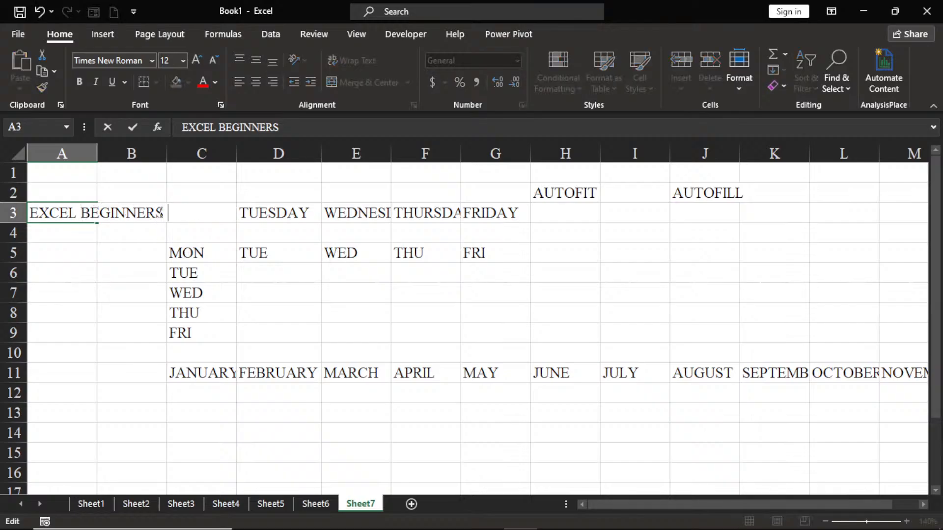
pyautogui.write('ID')
pyautogui.click(53, 293)
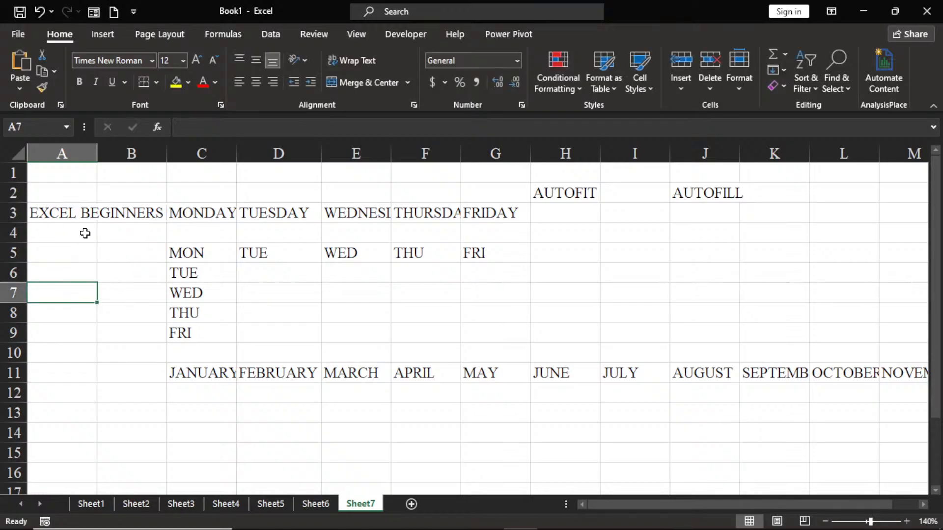
# Step: Enter 1 in A4 and 2 in A5, and autofit column A to its longest entry
pyautogui.click(63, 233)
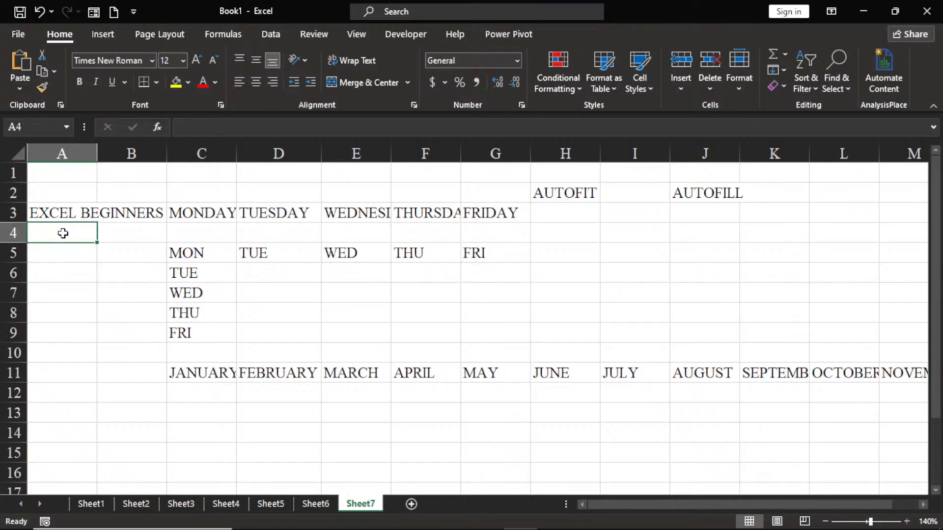
pyautogui.write('12')
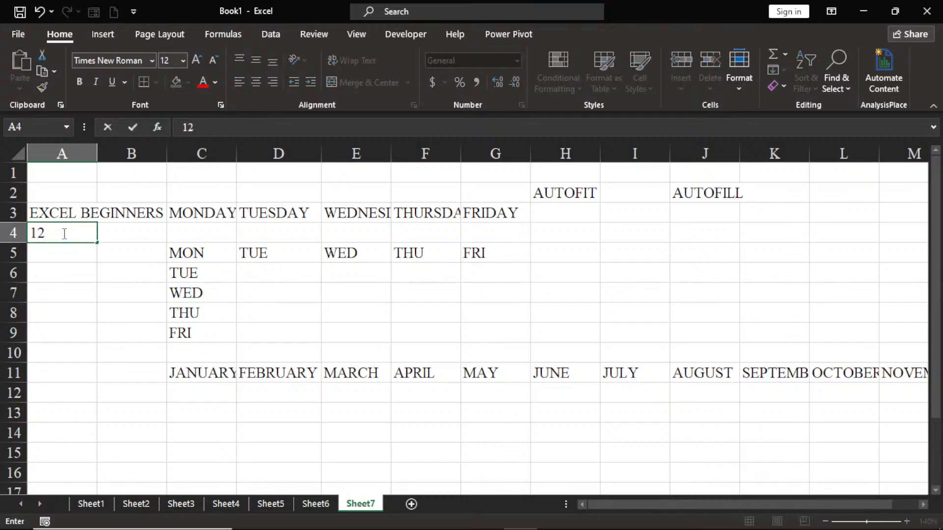
pyautogui.write('\\')
pyautogui.press('BackSpace')
pyautogui.press('BackSpace')
pyautogui.click(63, 252)
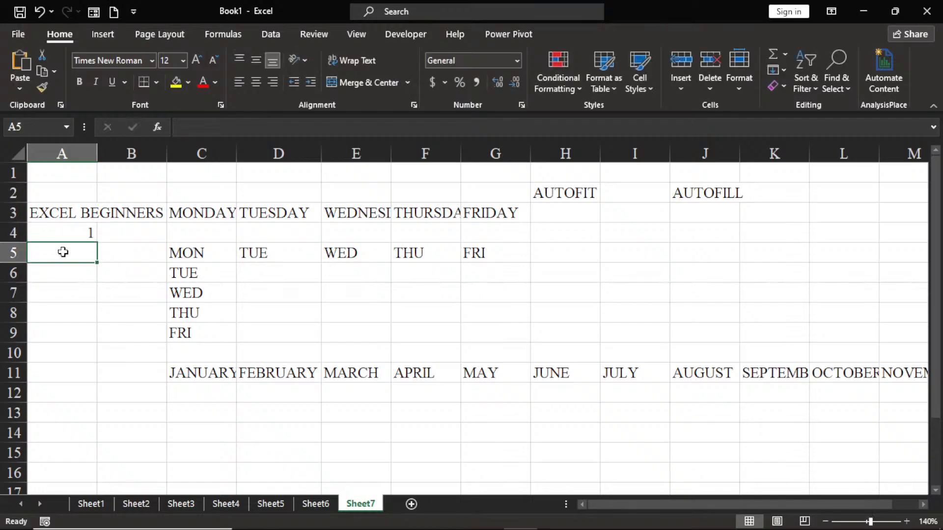
pyautogui.write('2')
pyautogui.click(69, 286)
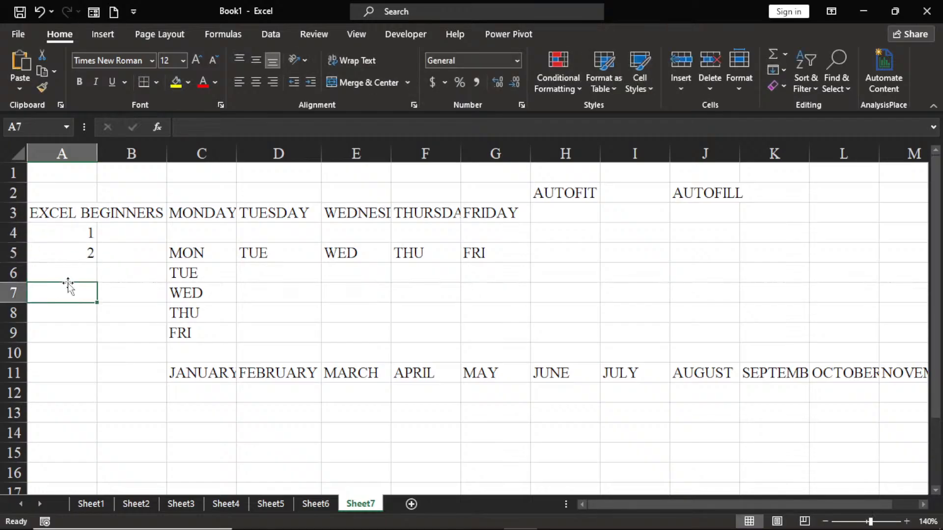
pyautogui.doubleClick(94, 153)
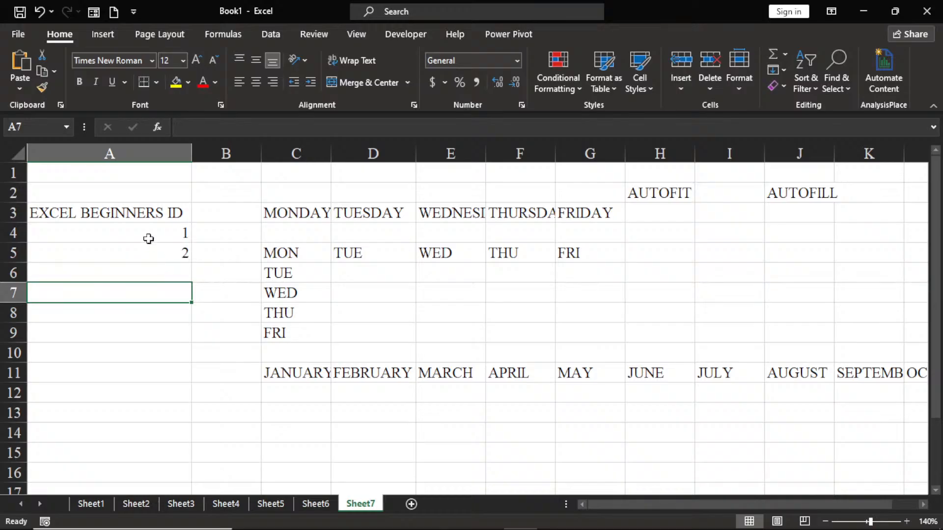
# Step: Shorten the heading in A3 to EXCEL ID and autofit column A to the new text
pyautogui.doubleClick(137, 213)
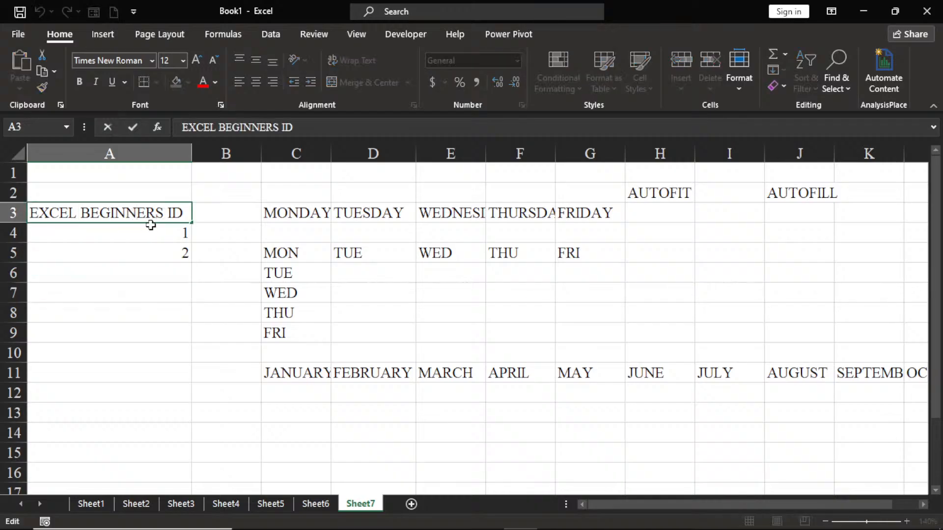
pyautogui.click(167, 218)
pyautogui.press('BackSpace')
pyautogui.press('BackSpace')
pyautogui.press('BackSpace')
pyautogui.press('BackSpace')
pyautogui.press('BackSpace')
pyautogui.press('BackSpace')
pyautogui.press('BackSpace')
pyautogui.press('BackSpace')
pyautogui.press('BackSpace')
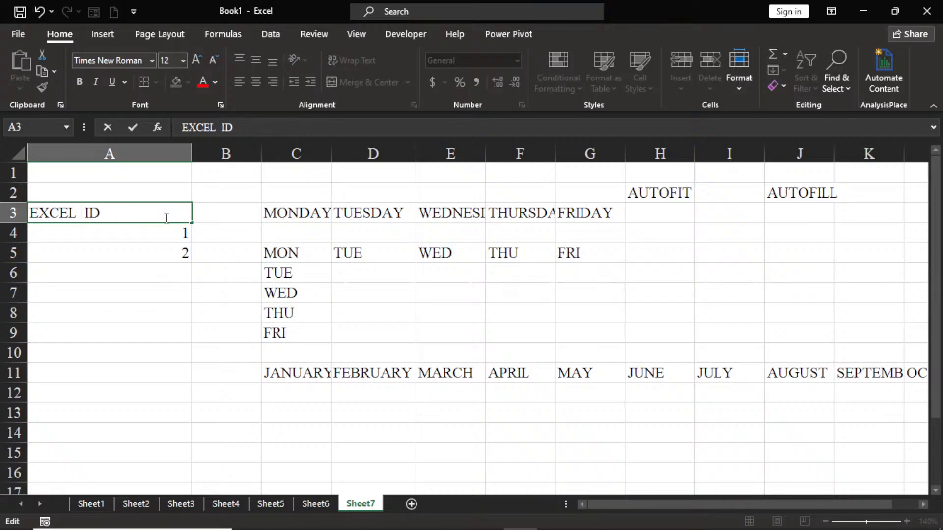
pyautogui.press('BackSpace')
pyautogui.click(150, 154)
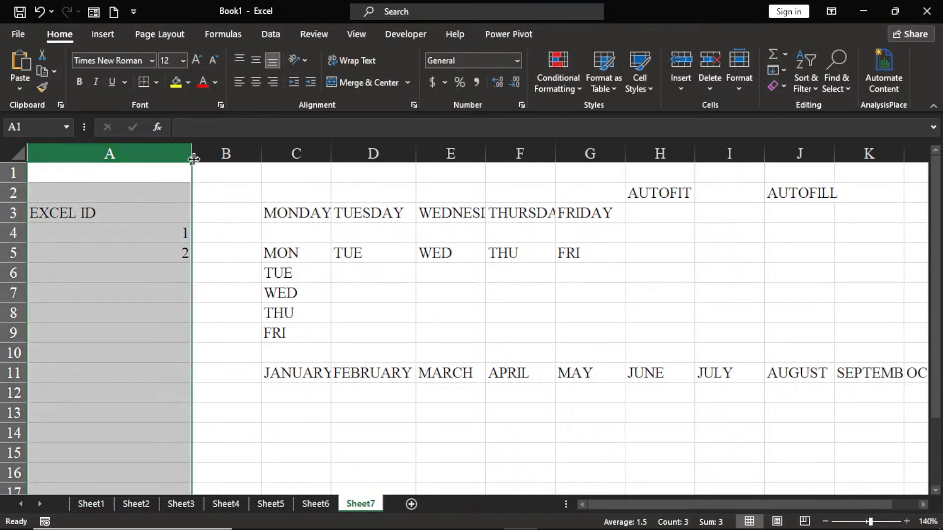
pyautogui.doubleClick(192, 158)
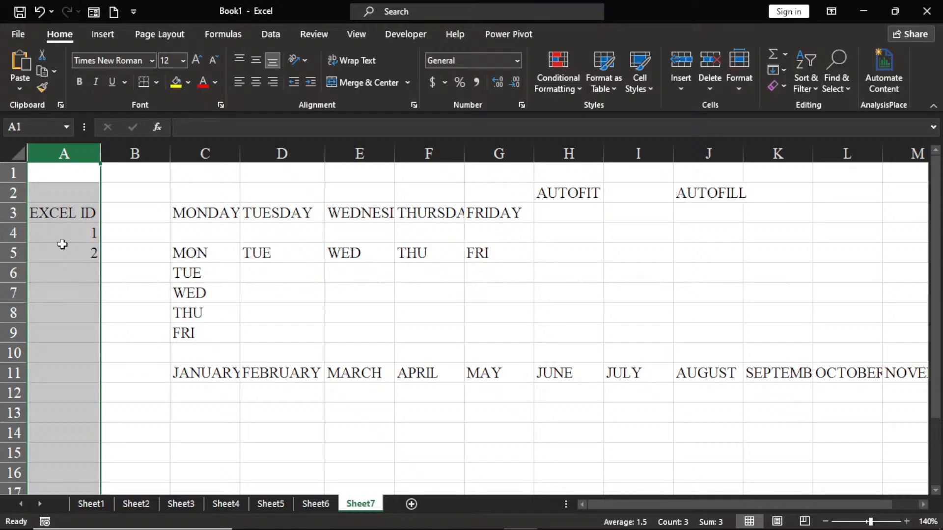
# Step: Narrow column A by hand to less than the width of the EXCEL ID heading
pyautogui.click(67, 212)
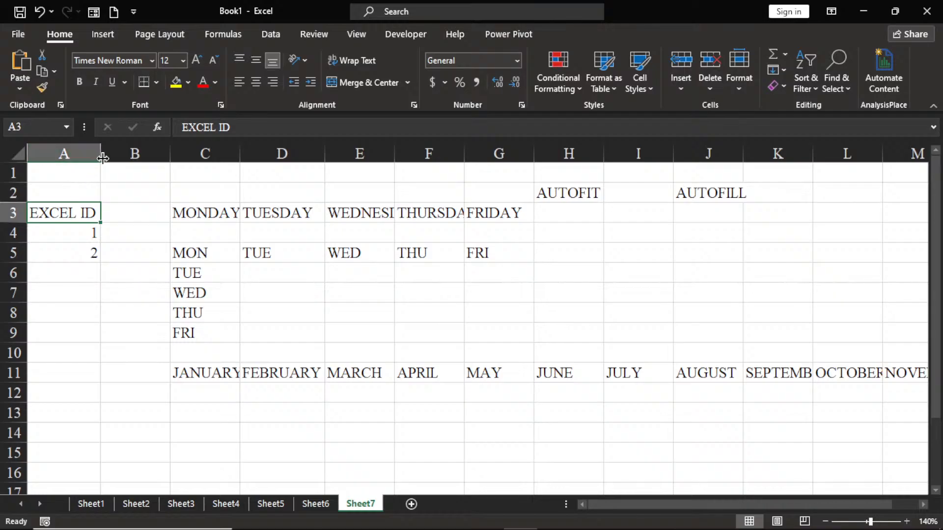
pyautogui.moveTo(103, 157); pyautogui.dragTo(75, 156)
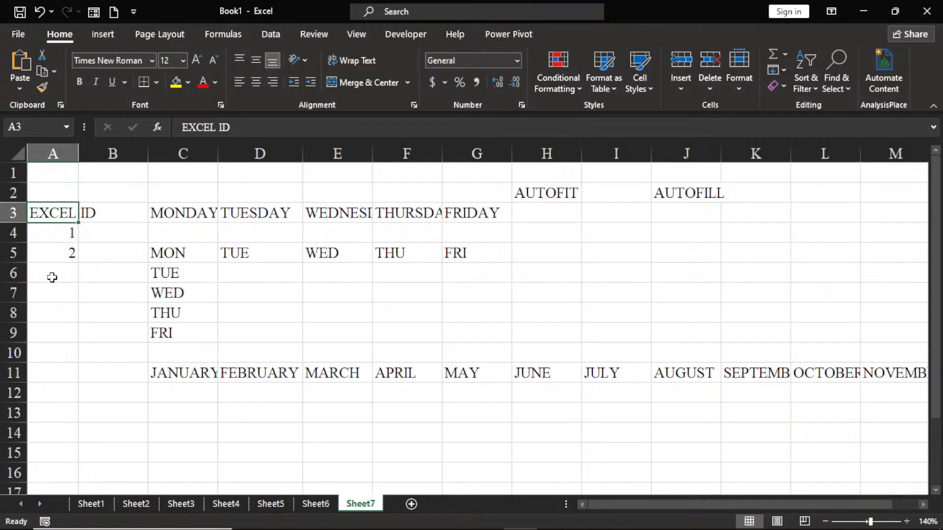
# Step: Wrap the EXCEL ID heading in A3 and widen column A slightly so the word EXCEL fits on one line
pyautogui.click(88, 266)
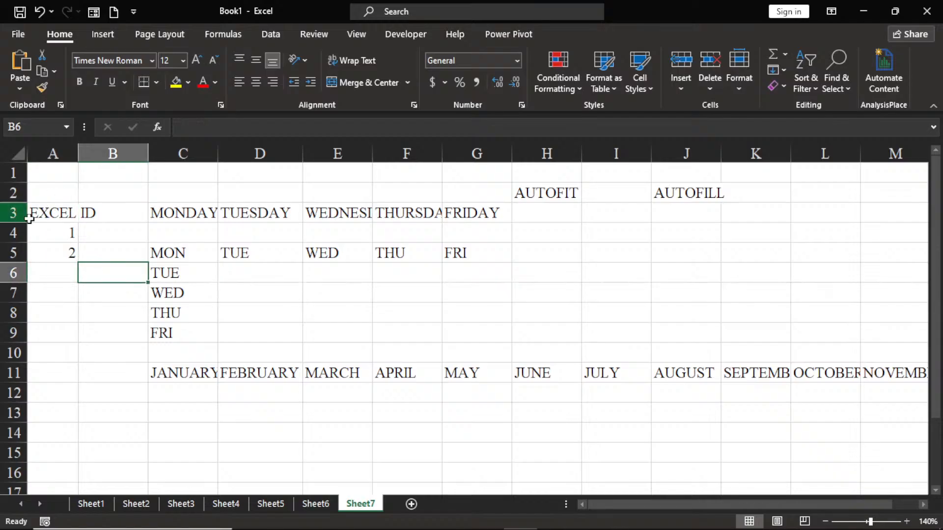
pyautogui.click(58, 212)
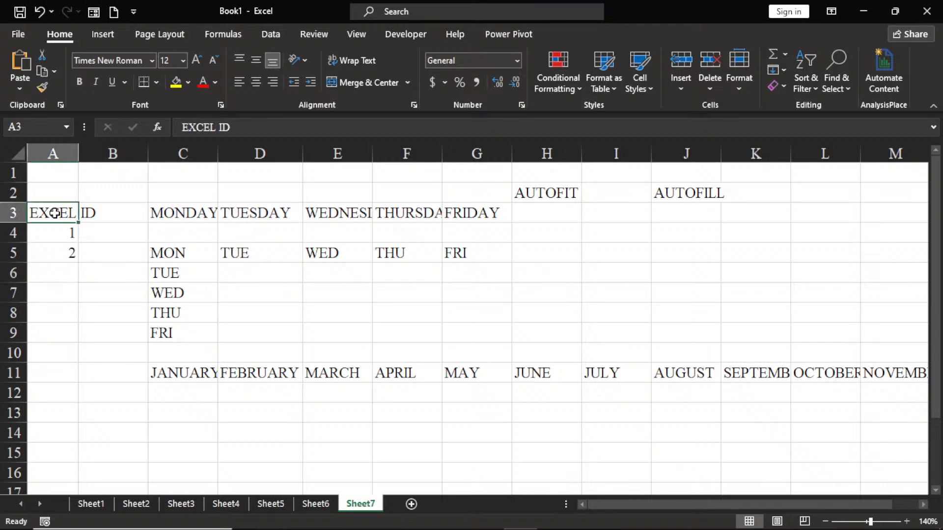
pyautogui.click(349, 61)
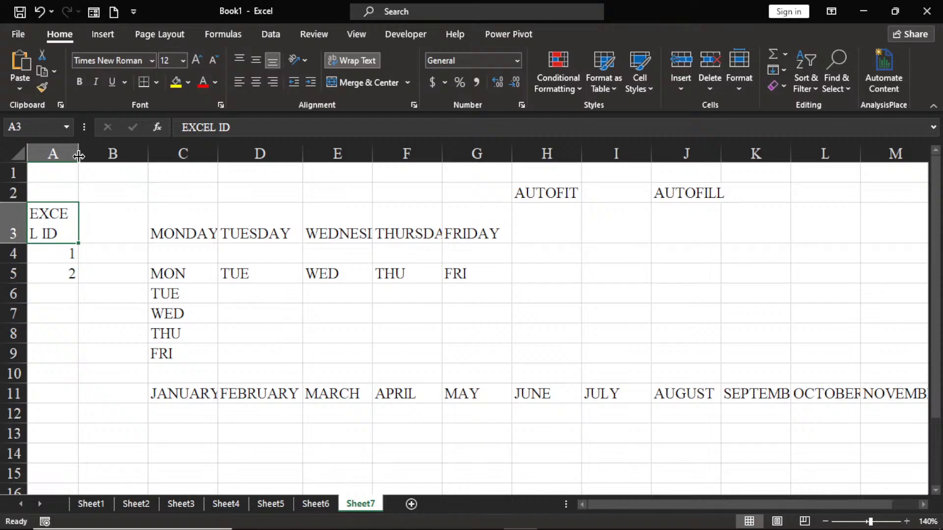
pyautogui.moveTo(80, 157); pyautogui.dragTo(83, 156)
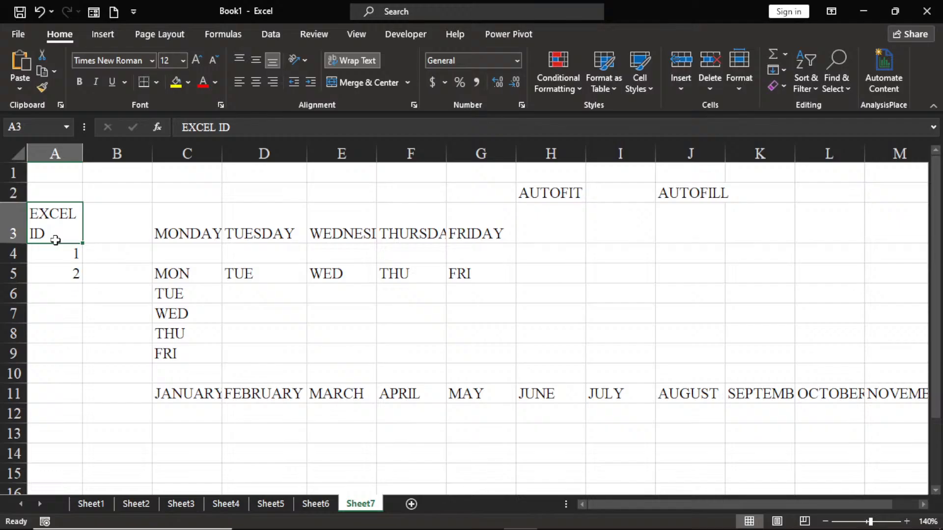
pyautogui.click(231, 286)
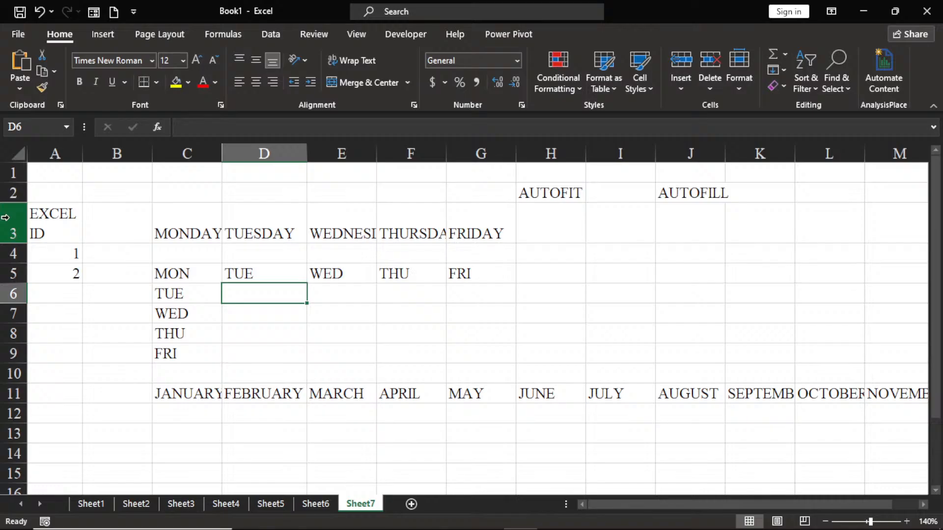
# Step: Select all cells of the sheet and clear the selection, then select them all again starting from C6 and deselect
pyautogui.moveTo(74, 509)
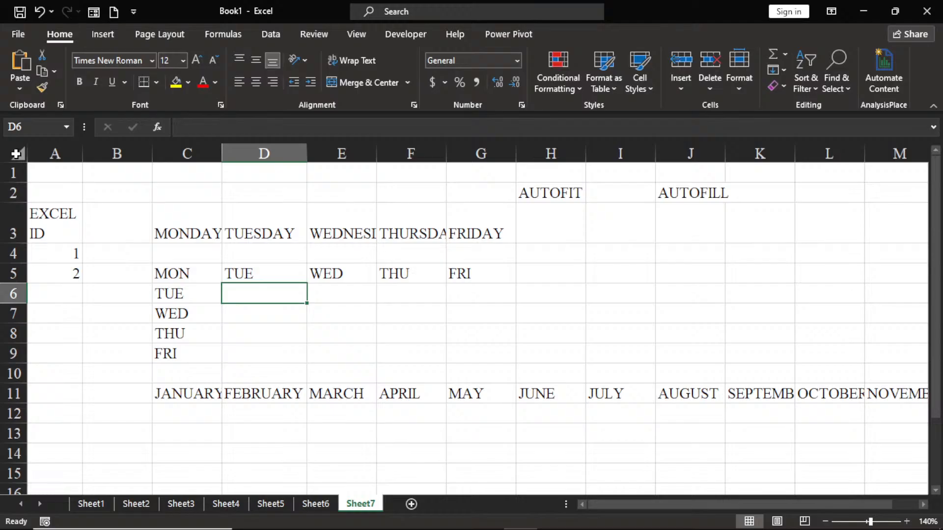
pyautogui.click(18, 154)
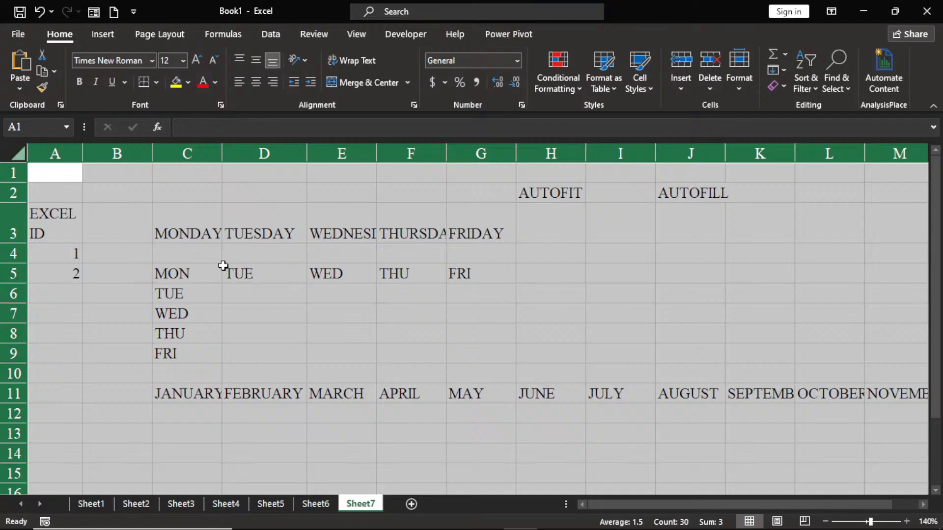
pyautogui.click(194, 294)
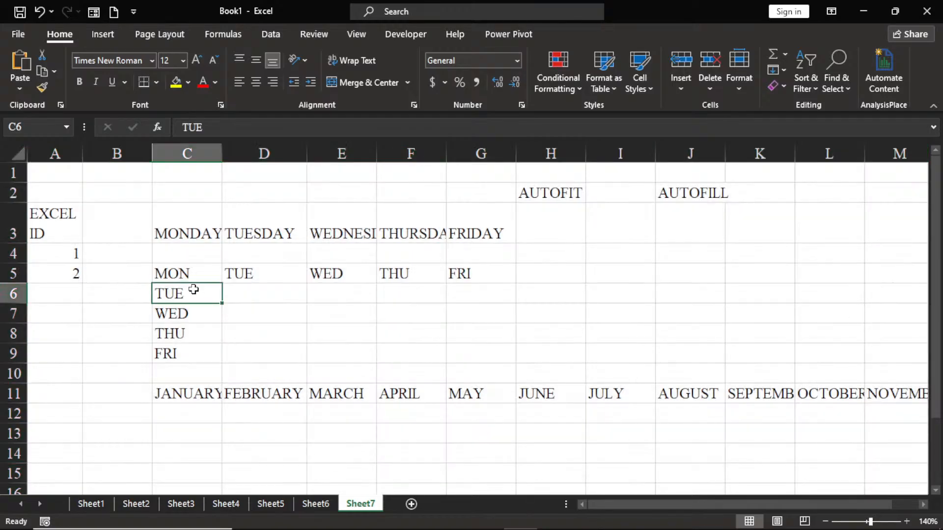
pyautogui.hotkey('ctrl', 'a')
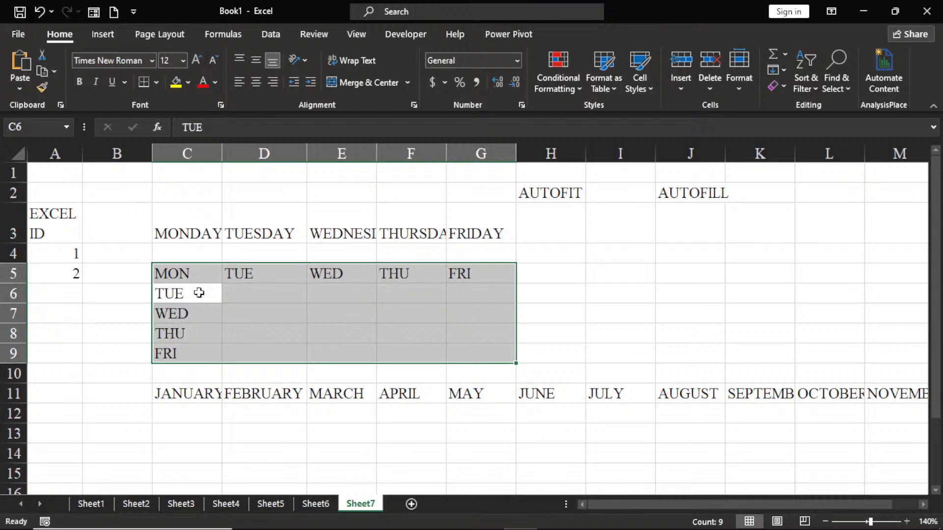
pyautogui.hotkey('ctrl', 'a')
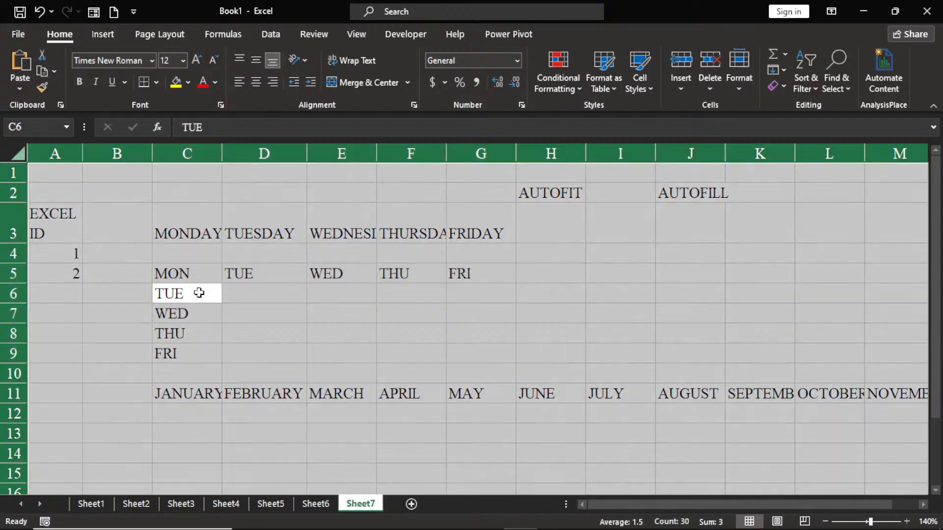
pyautogui.click(195, 286)
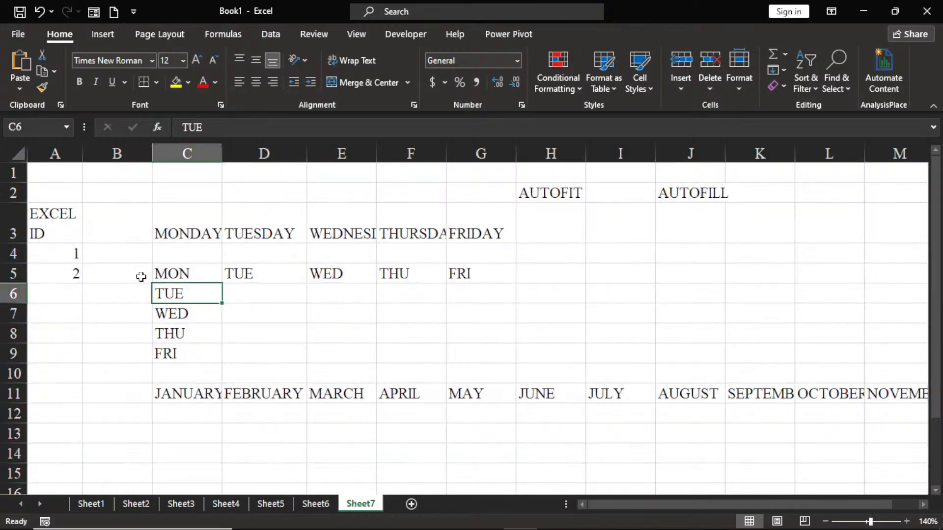
# Step: Autofit all columns of the whole sheet at once to their longest entries
pyautogui.click(18, 155)
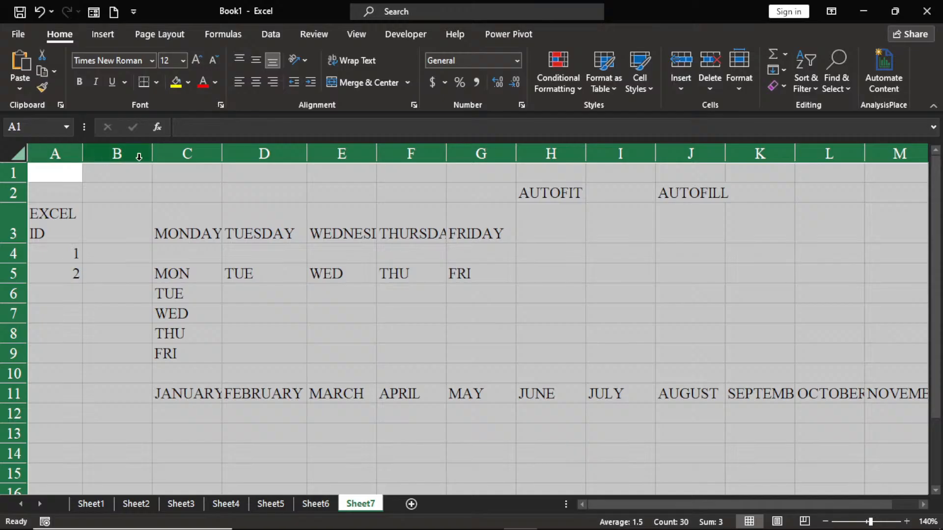
pyautogui.doubleClick(81, 156)
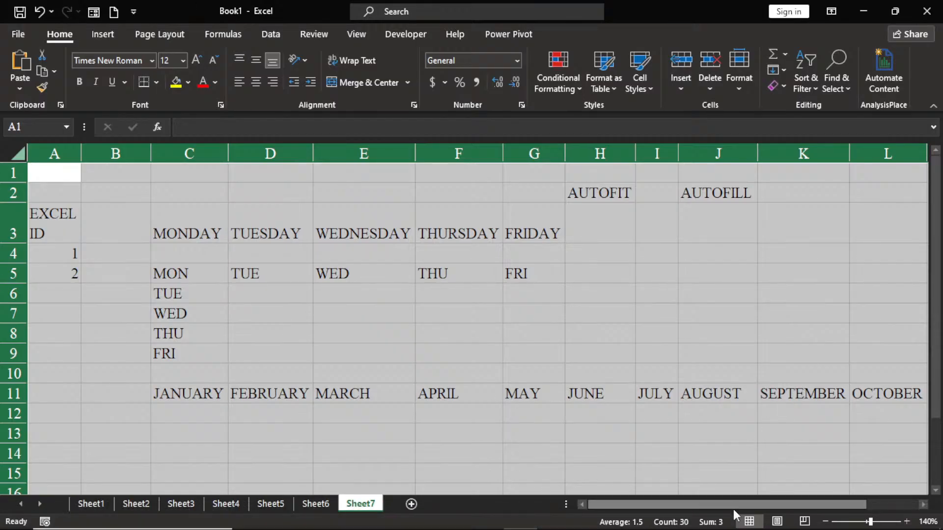
pyautogui.moveTo(733, 504); pyautogui.dragTo(660, 508)
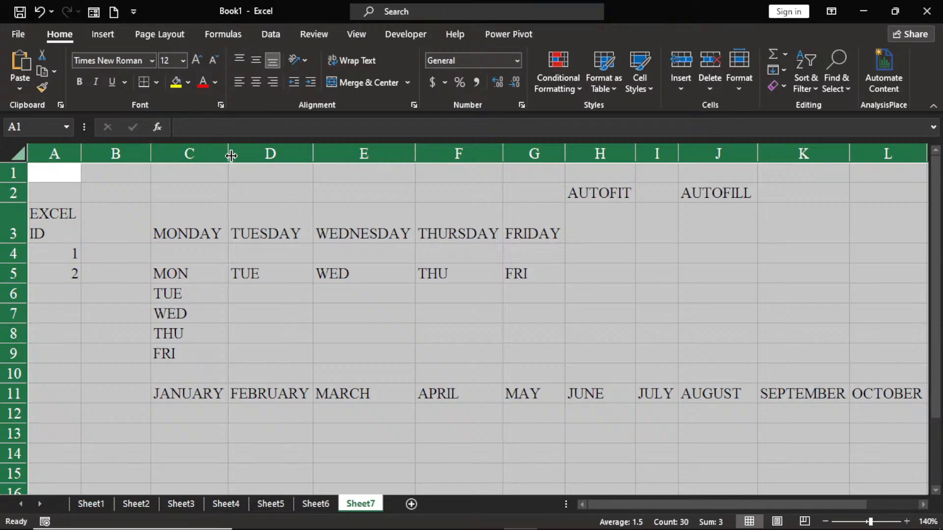
pyautogui.click(313, 154)
# Step: Select A3:A5, then the block from A1 through row 12 spanning all weekday and month entries, and deselect it
pyautogui.click(151, 218)
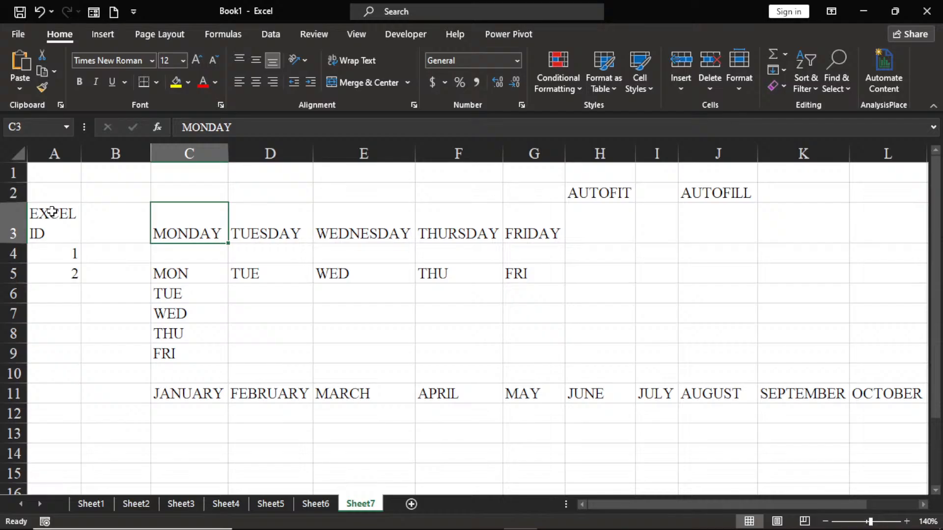
pyautogui.moveTo(52, 212); pyautogui.dragTo(54, 270)
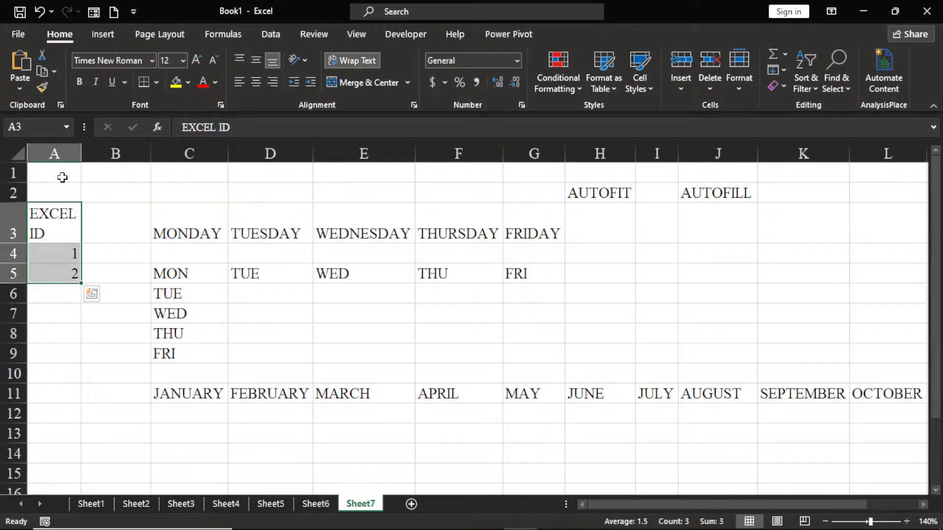
pyautogui.click(62, 177)
pyautogui.moveTo(71, 176); pyautogui.dragTo(905, 415)
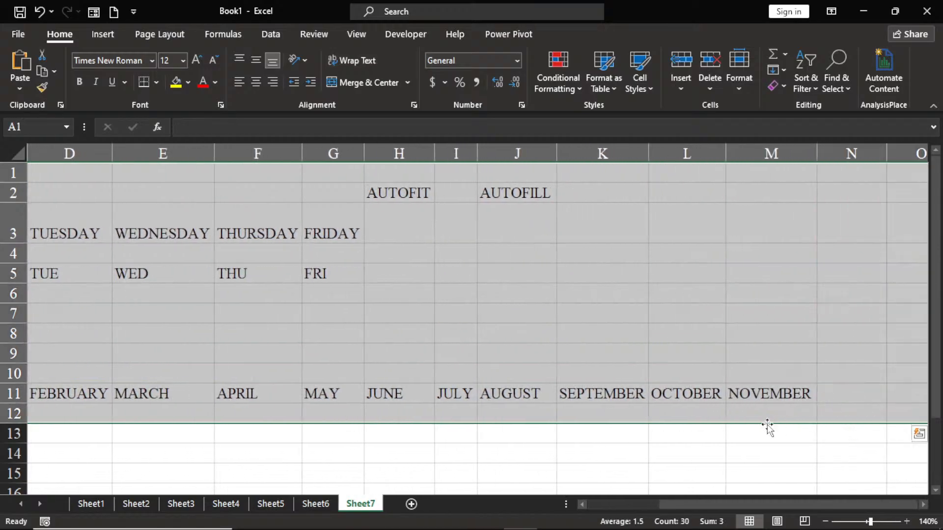
pyautogui.moveTo(670, 504); pyautogui.dragTo(601, 506)
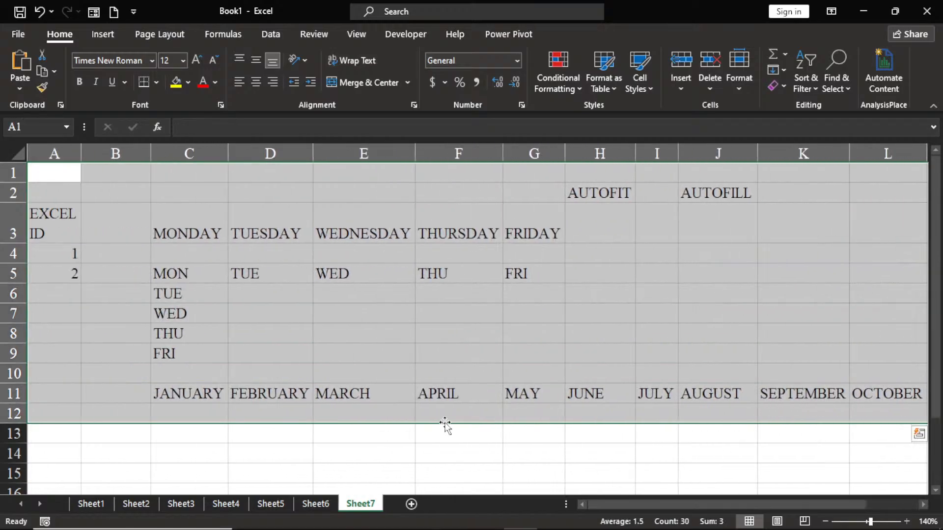
pyautogui.click(242, 308)
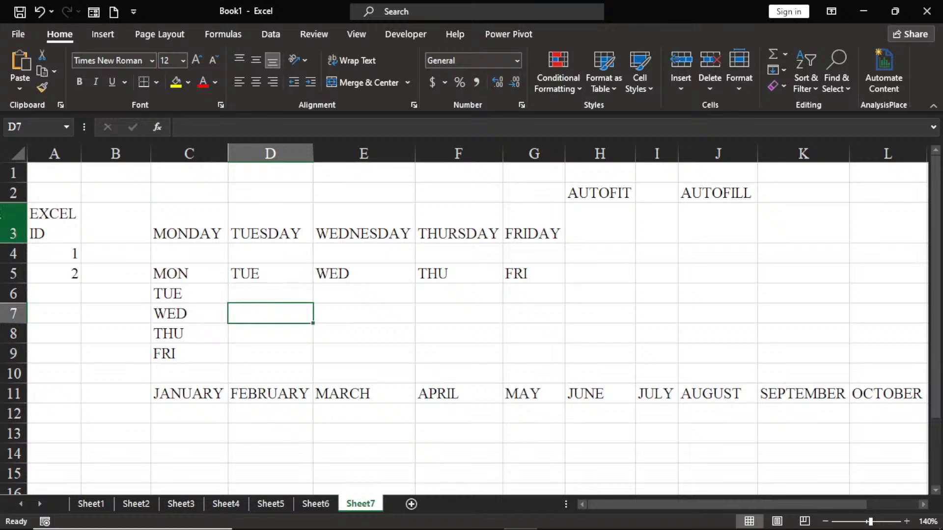
# Step: Select every cell in Sheet7 and delete all of its contents
pyautogui.click(10, 153)
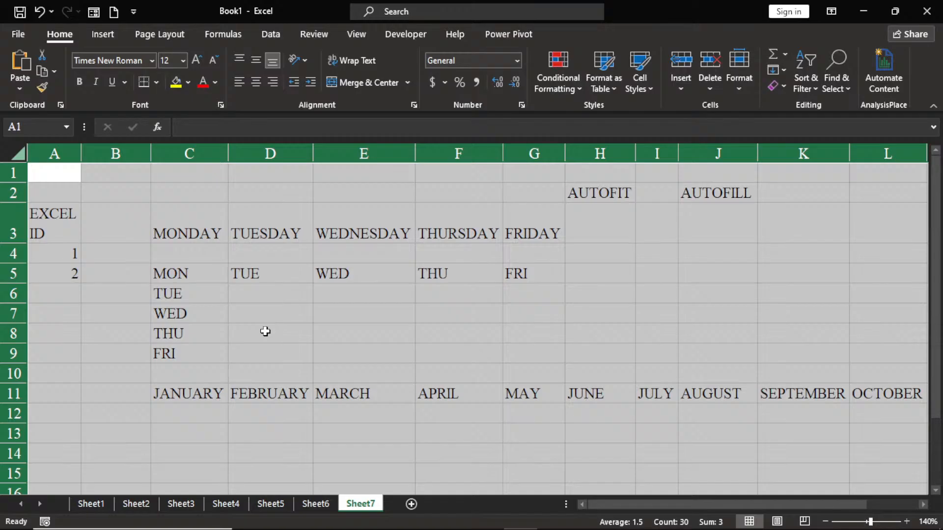
pyautogui.press('Delete')
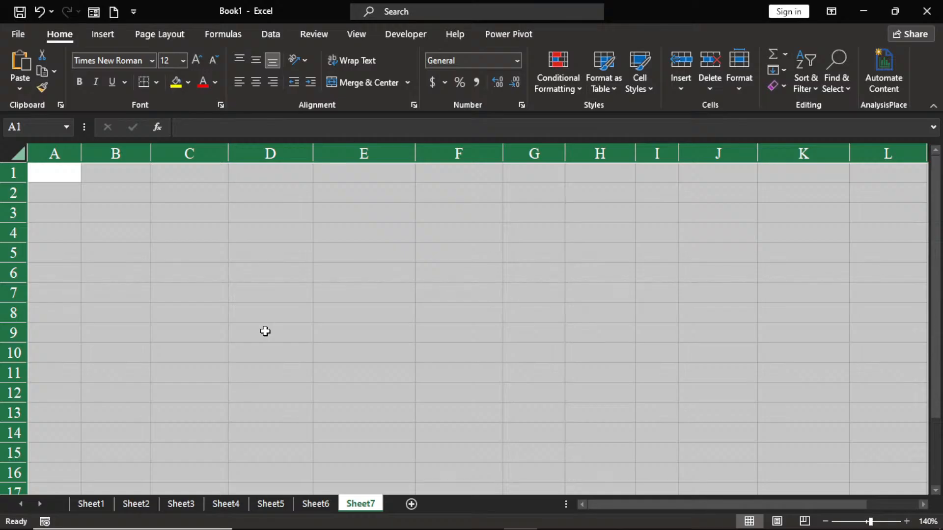
pyautogui.click(261, 251)
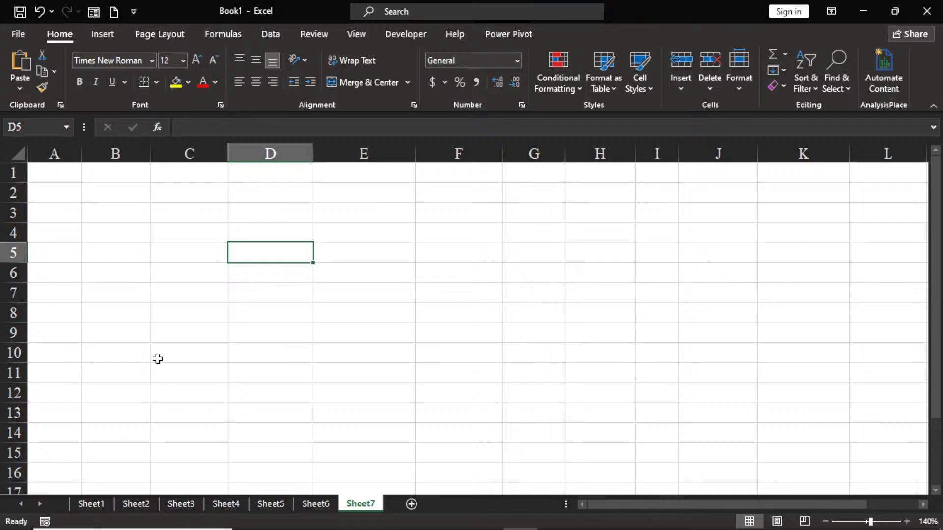
# Step: Look through Sheet1, Sheet2 and Sheet3, and rename Sheet1 as JAN
pyautogui.click(100, 506)
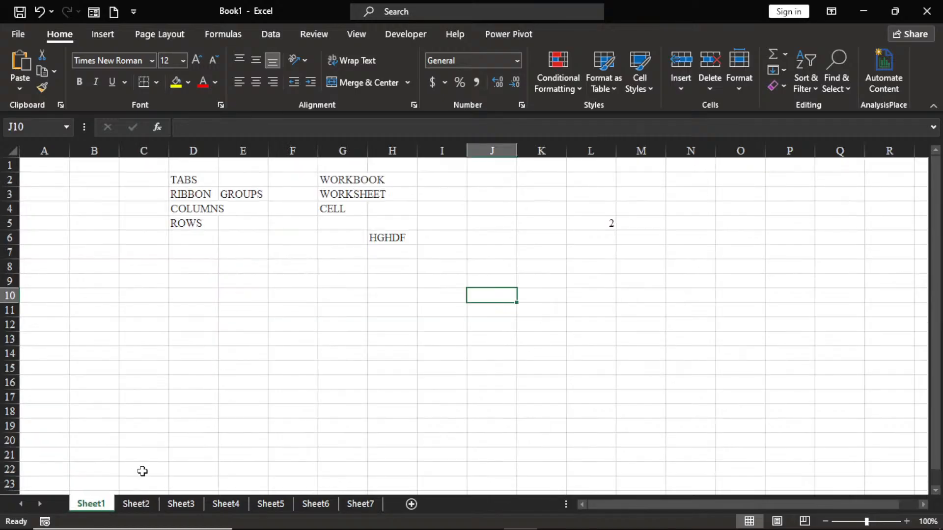
pyautogui.click(146, 506)
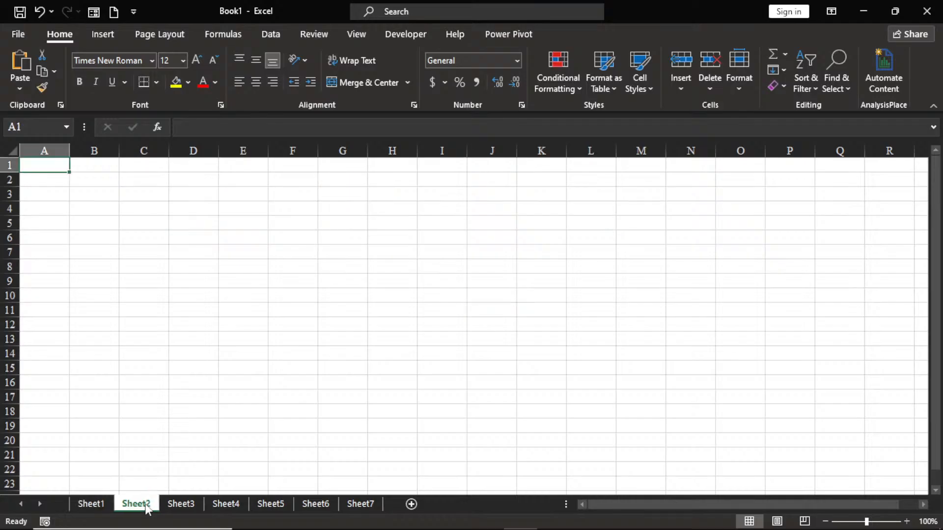
pyautogui.click(195, 508)
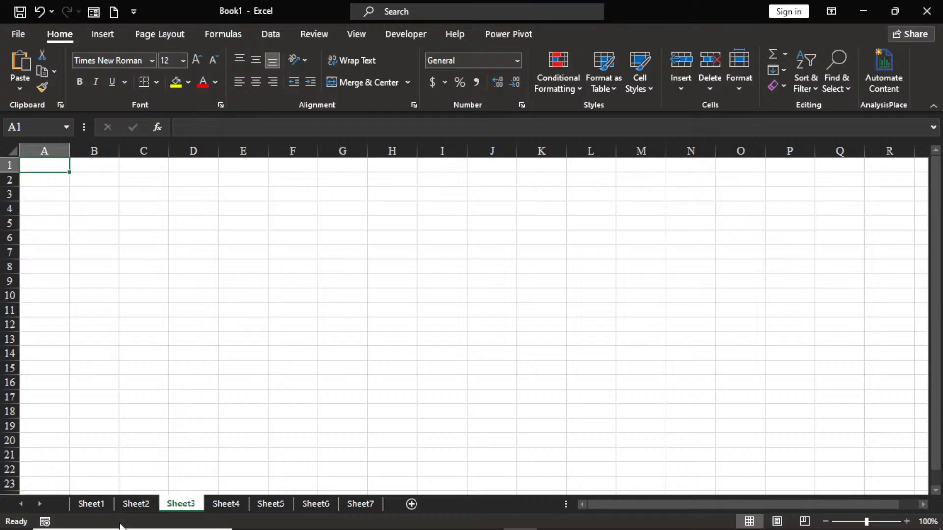
pyautogui.click(92, 504)
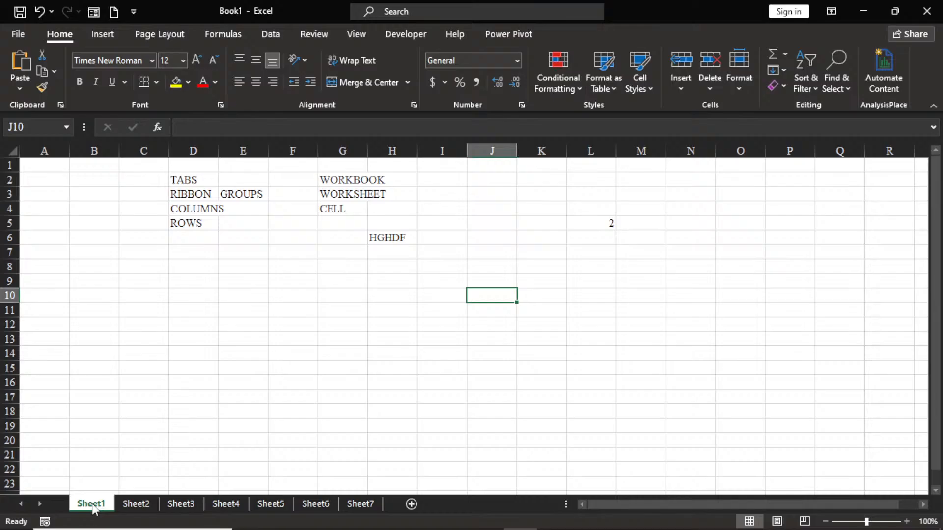
pyautogui.doubleClick(93, 503)
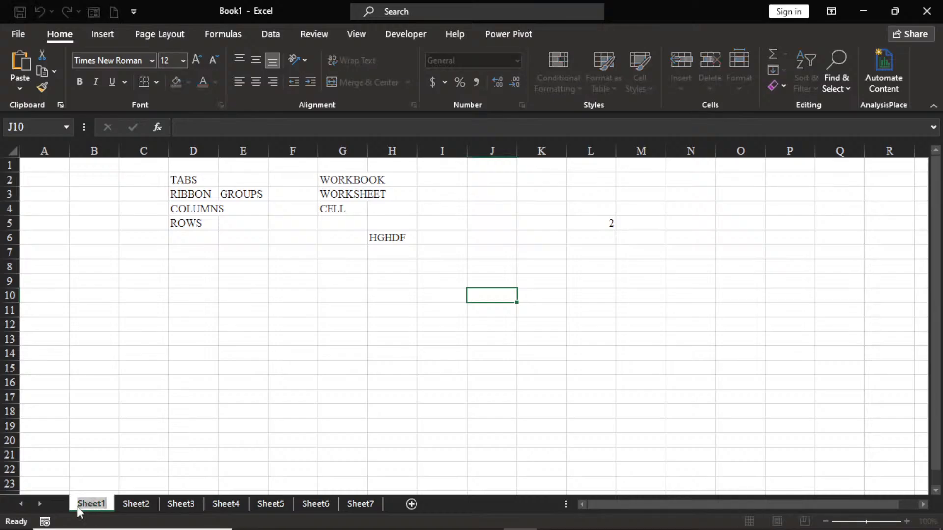
pyautogui.write('JAN')
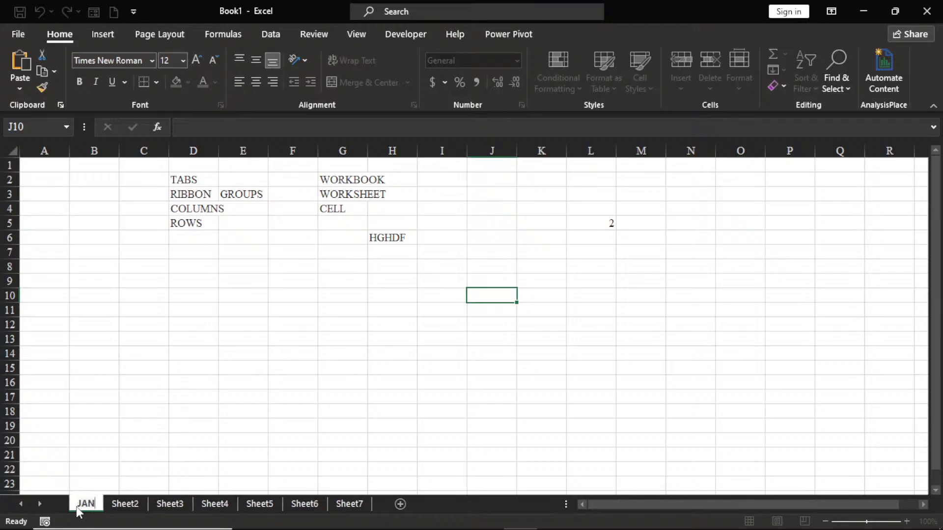
pyautogui.press('Return')
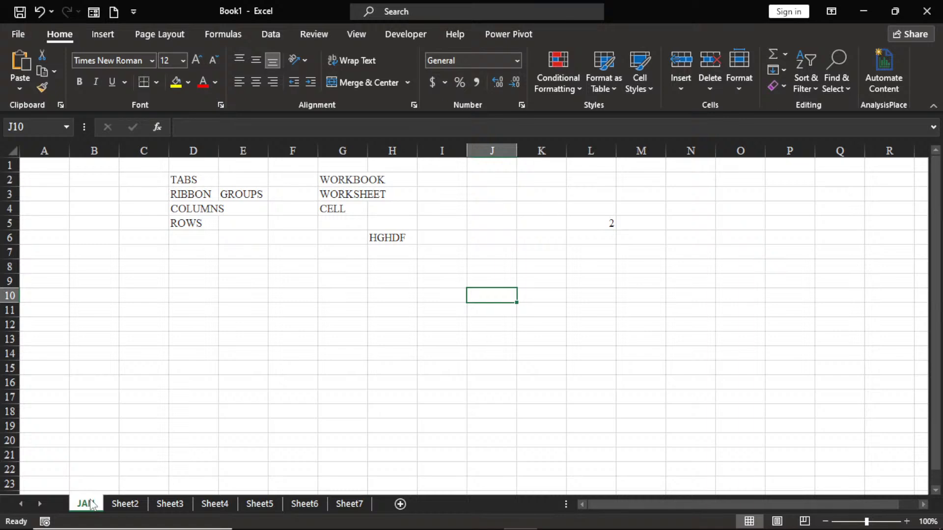
# Step: Rename Sheet2 as FEB
pyautogui.doubleClick(126, 504)
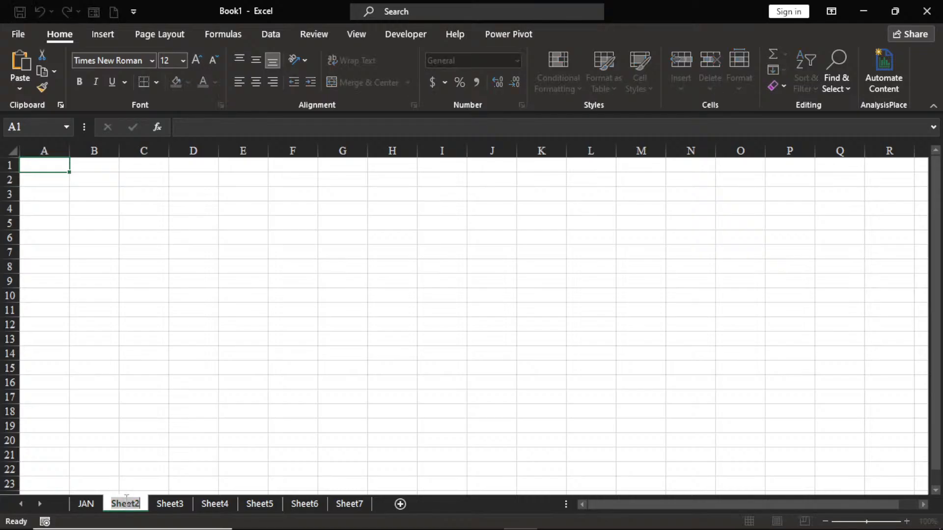
pyautogui.write('FEB')
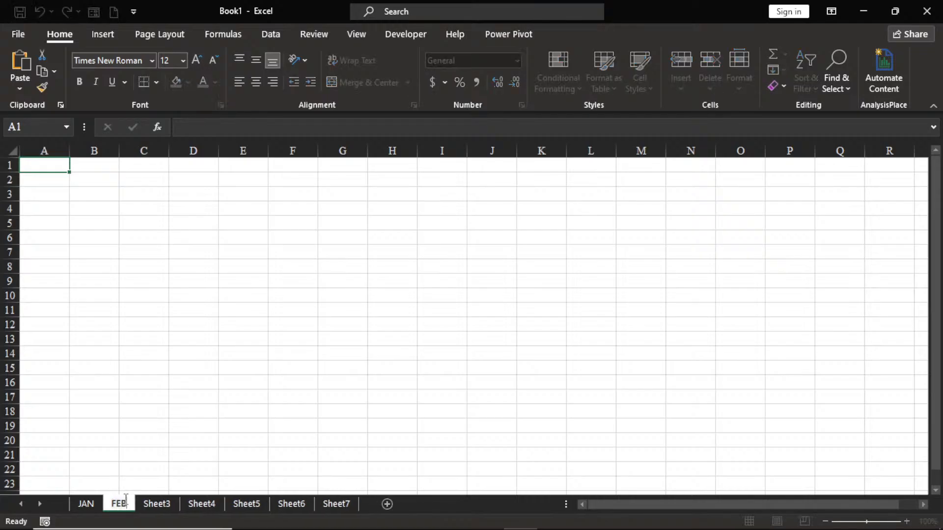
pyautogui.press('Return')
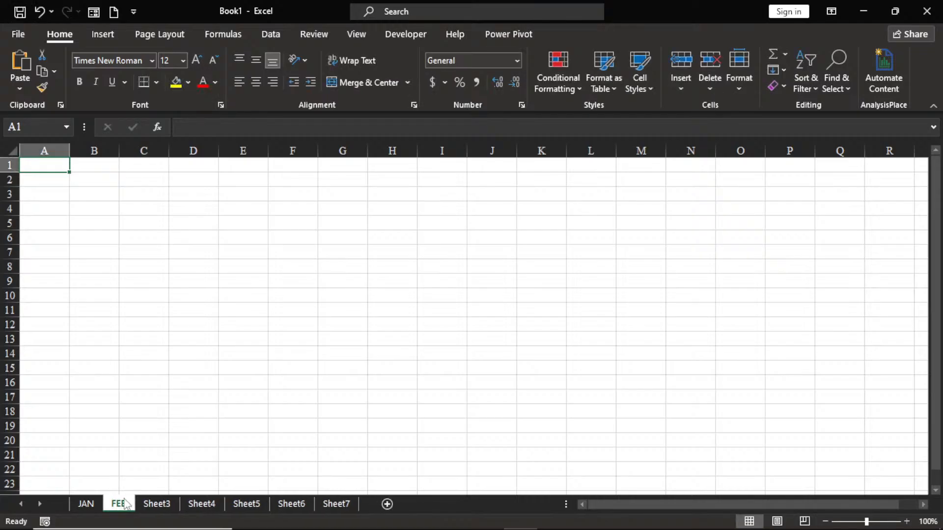
# Step: Rename Sheet3 as MAR
pyautogui.rightClick(158, 502)
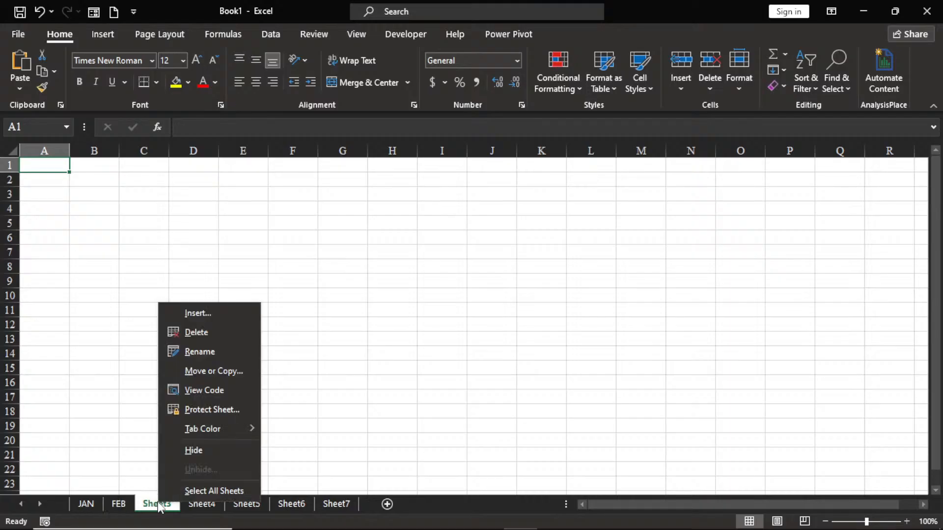
pyautogui.click(196, 352)
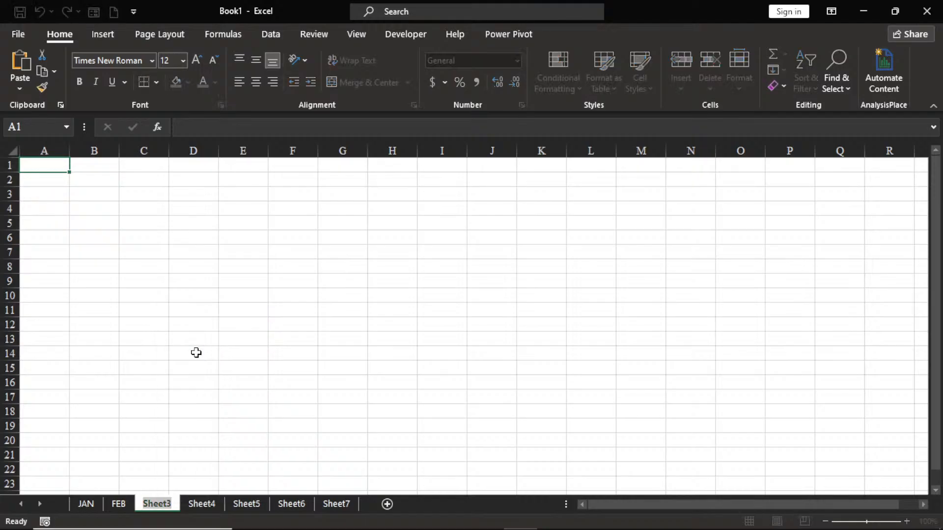
pyautogui.write('MAR')
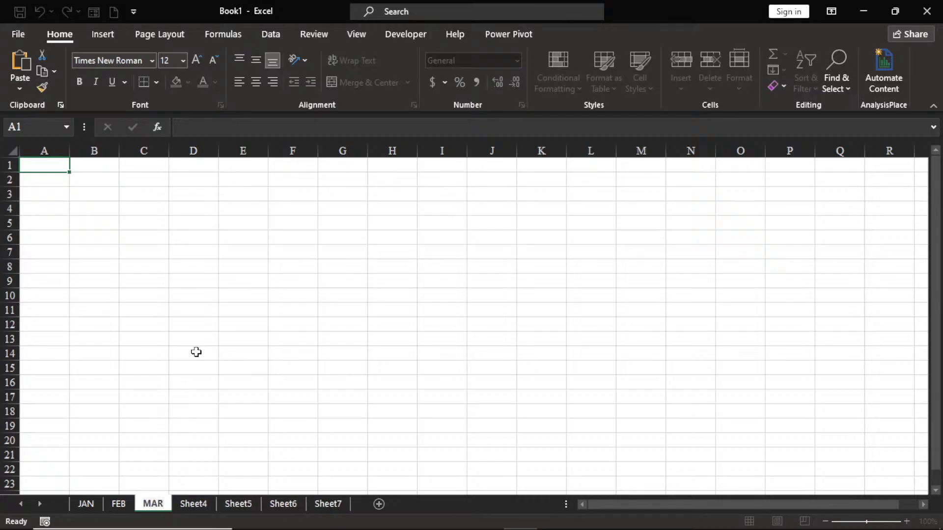
pyautogui.press('Return')
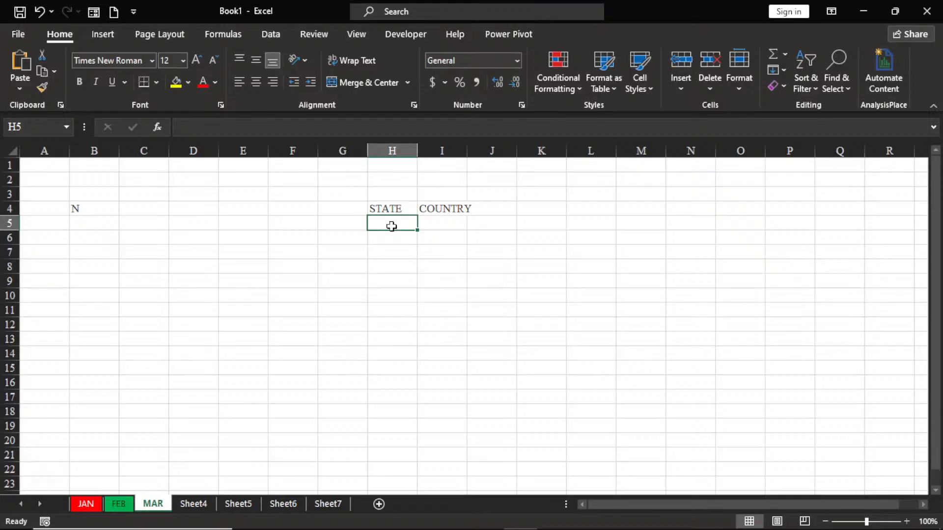
# Step: Enter OSUN under the STATE heading in cell H5 of the MAR sheet
pyautogui.write('OSUN')
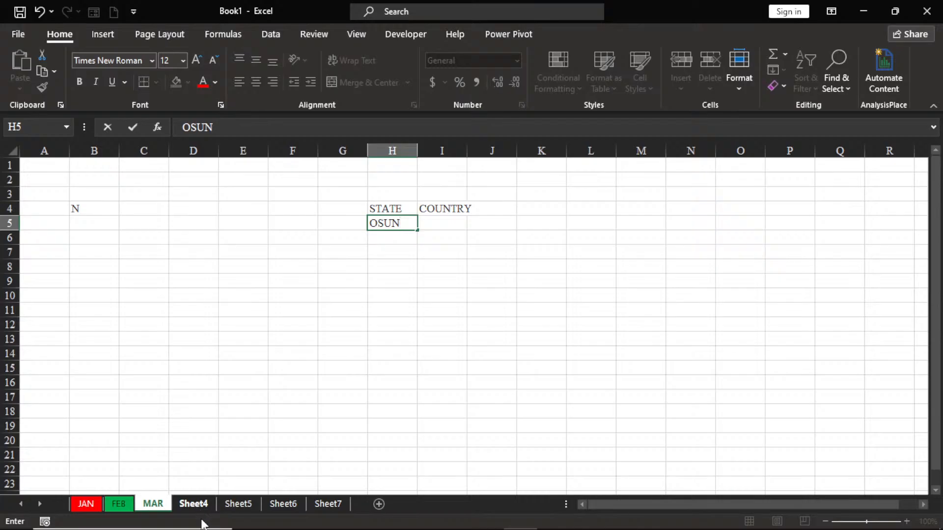
pyautogui.moveTo(213, 522)
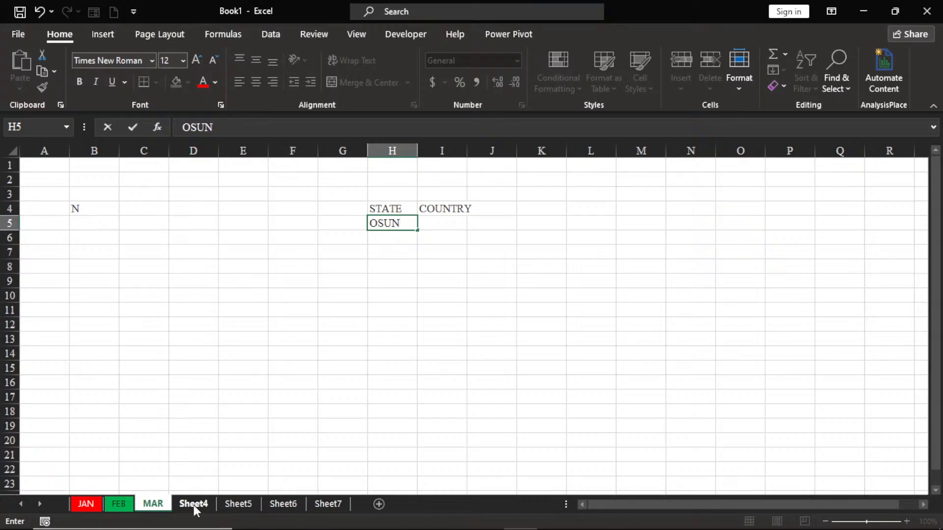
pyautogui.moveTo(419, 528)
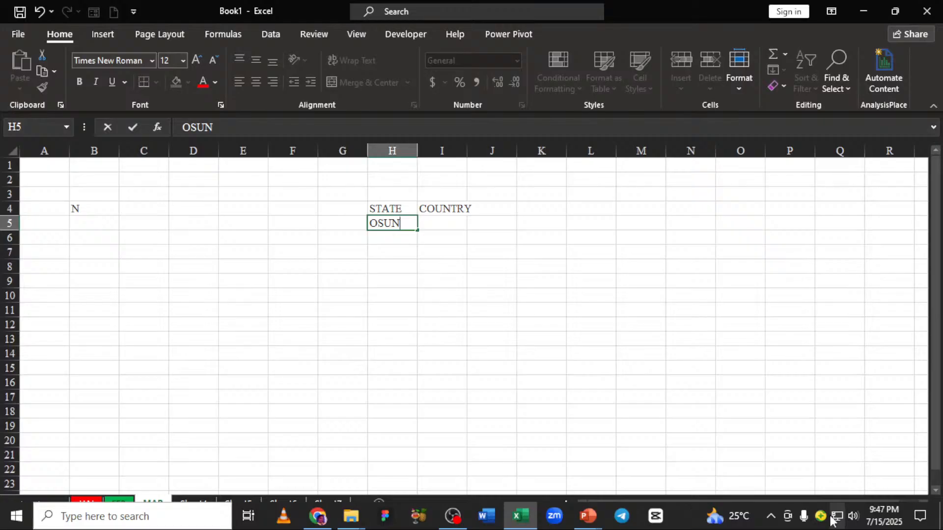
pyautogui.moveTo(833, 521)
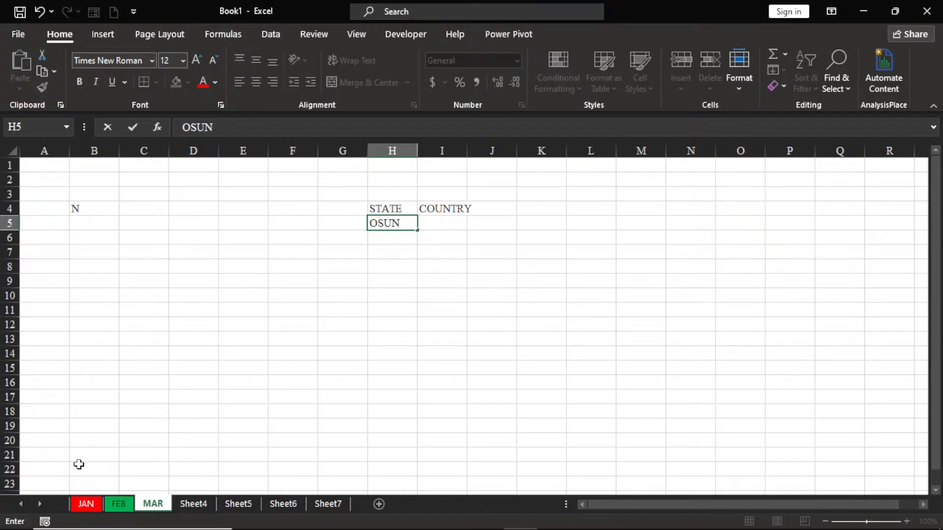
# Step: Rename Sheet4 as APR
pyautogui.moveTo(214, 526)
pyautogui.doubleClick(193, 505)
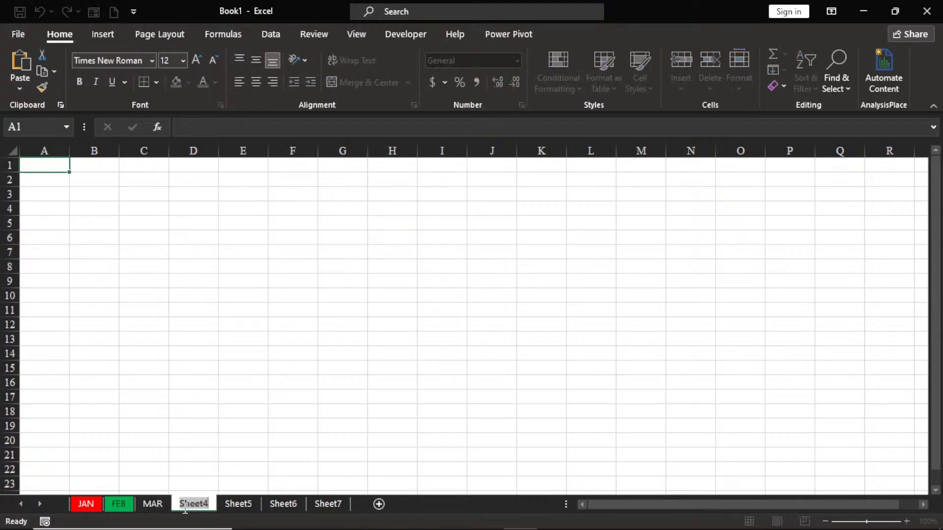
pyautogui.write('APR')
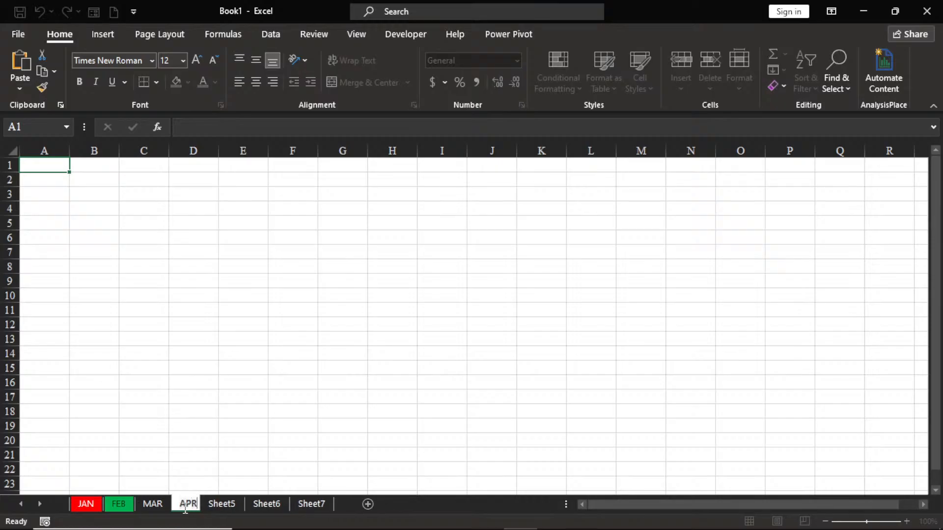
pyautogui.press('Return')
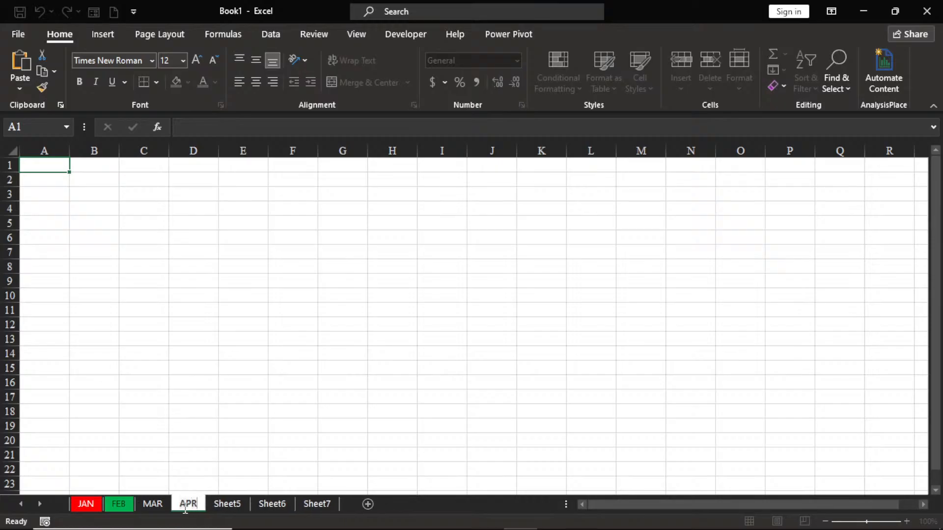
pyautogui.click(185, 509)
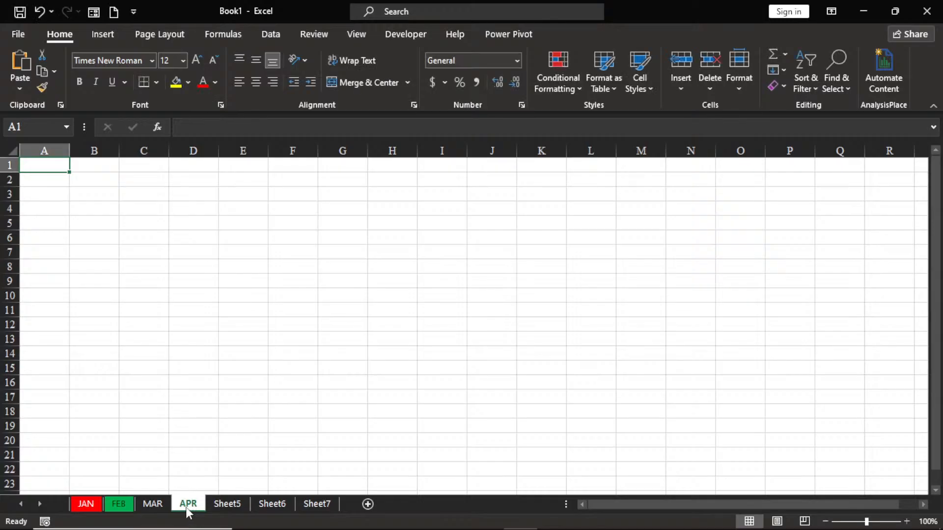
# Step: Rename Sheet5 as MAY
pyautogui.rightClick(226, 508)
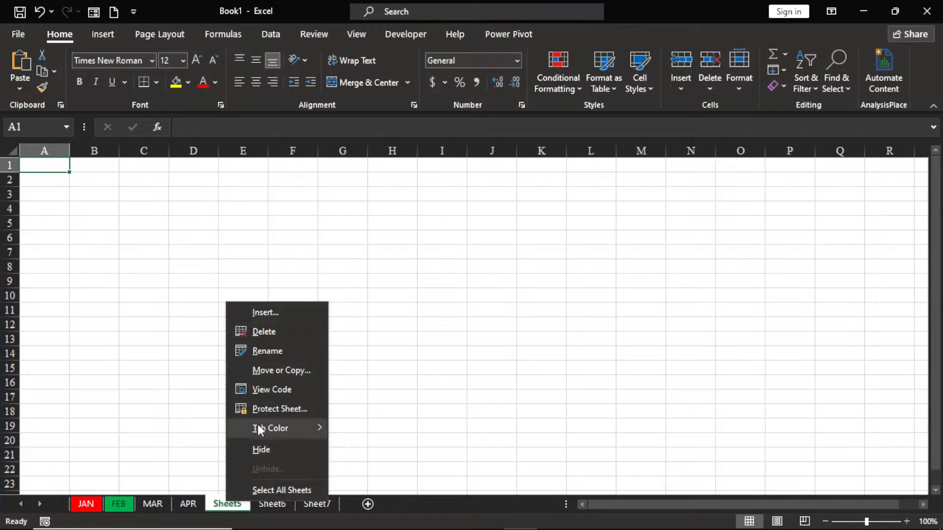
pyautogui.click(266, 351)
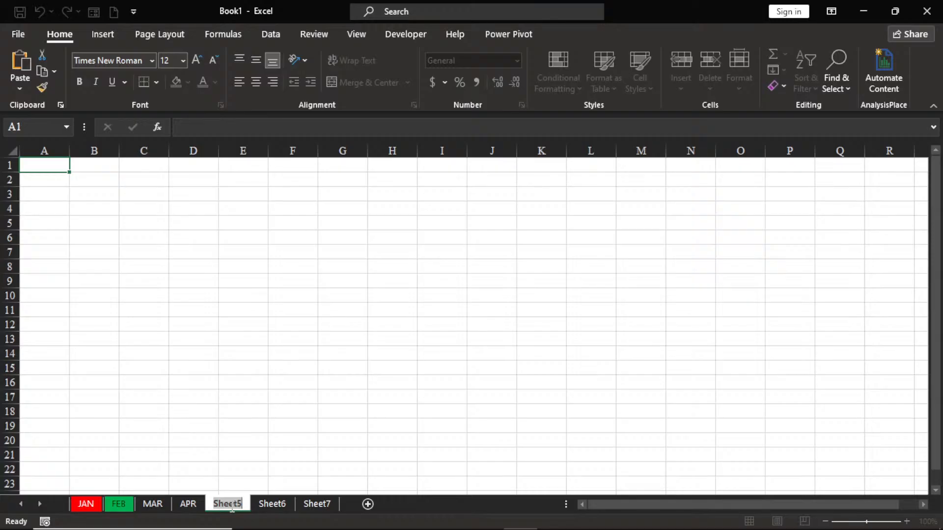
pyautogui.write('MAY')
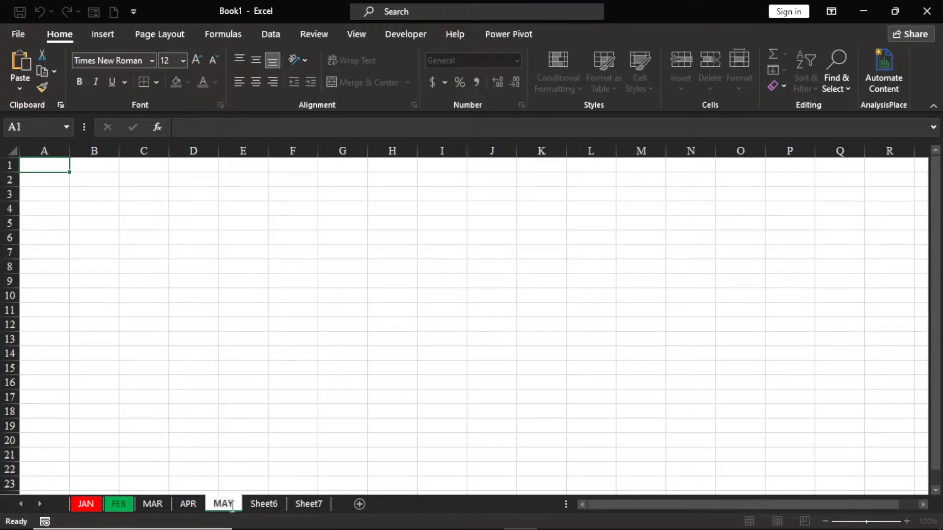
pyautogui.moveTo(197, 527)
pyautogui.press('Return')
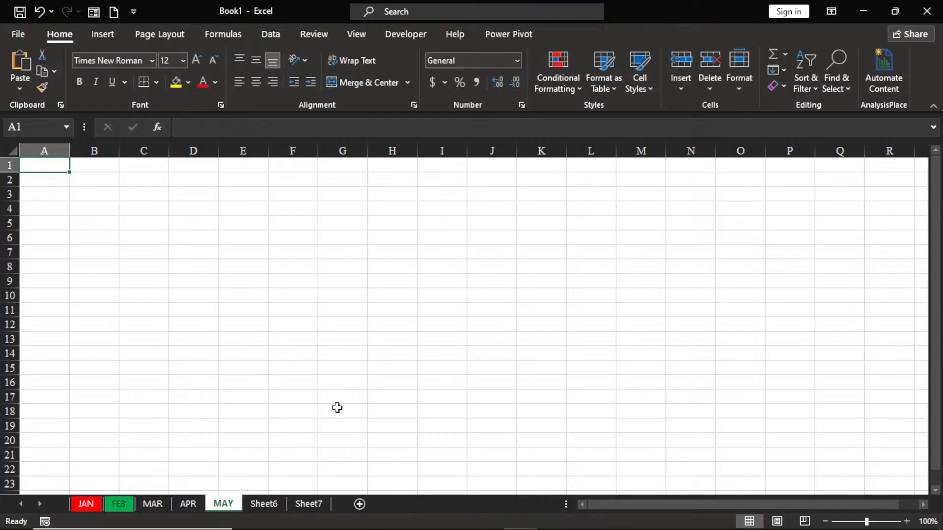
# Step: Set the MAR sheet's tab color to the standard Dark Blue
pyautogui.rightClick(153, 504)
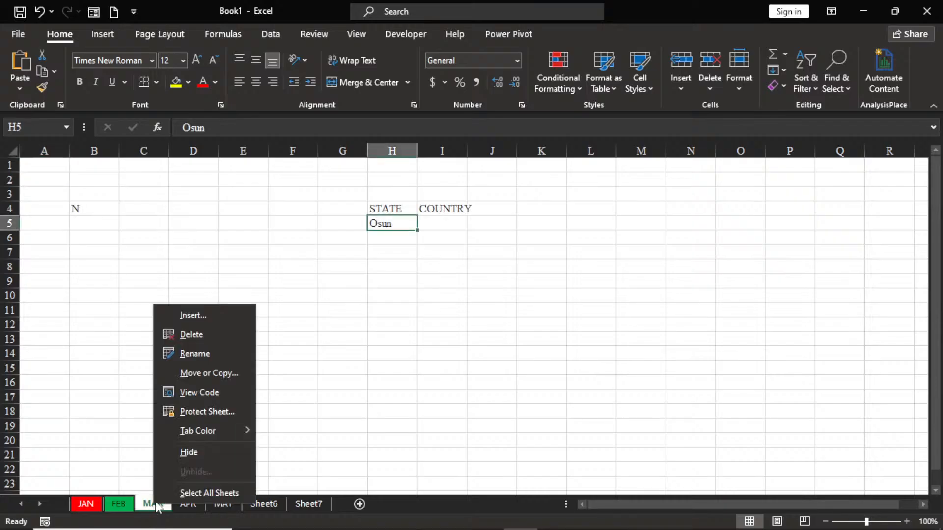
pyautogui.moveTo(202, 436)
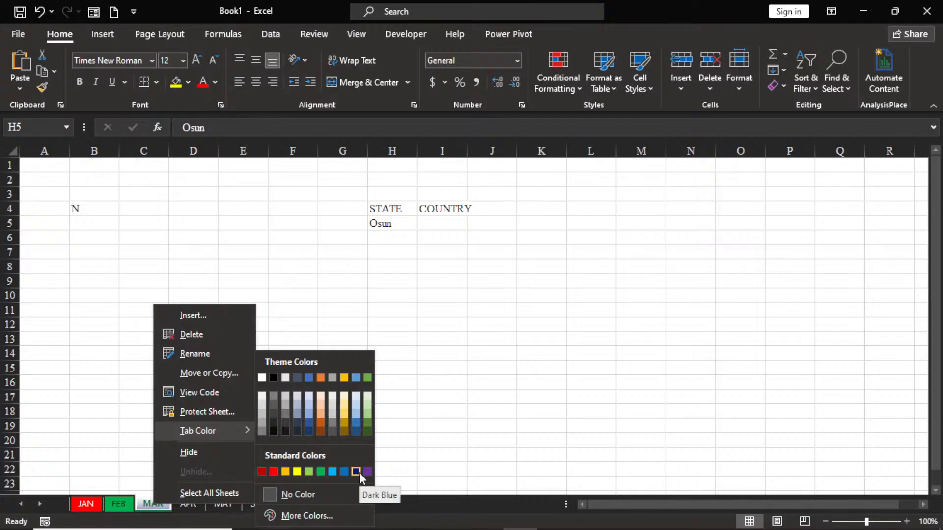
pyautogui.press('Escape')
pyautogui.press('Escape')
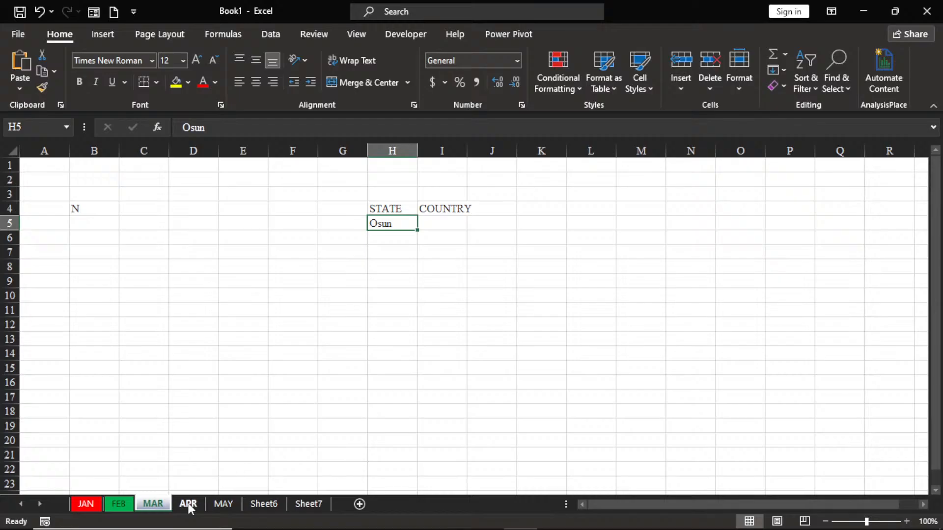
# Step: Set the APR sheet's tab color to the standard purple and switch to the MAY sheet
pyautogui.click(189, 506)
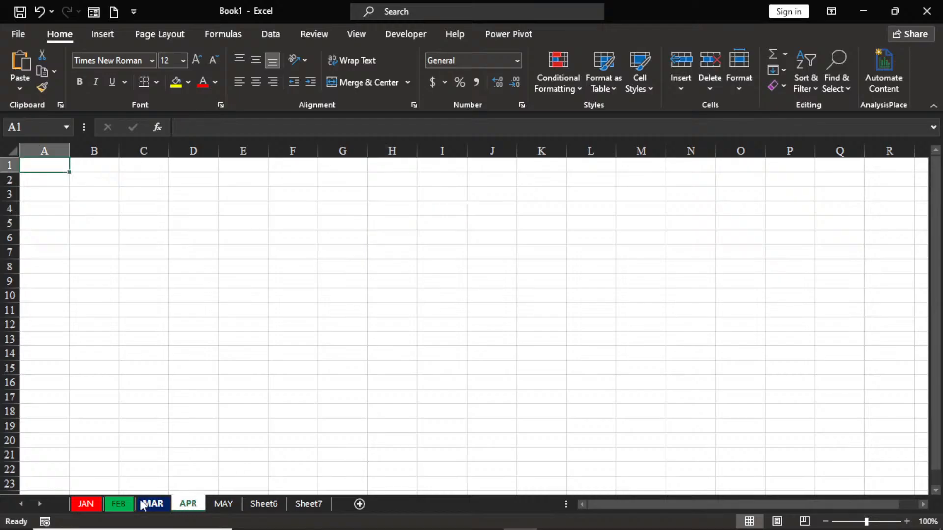
pyautogui.rightClick(191, 506)
pyautogui.moveTo(241, 427)
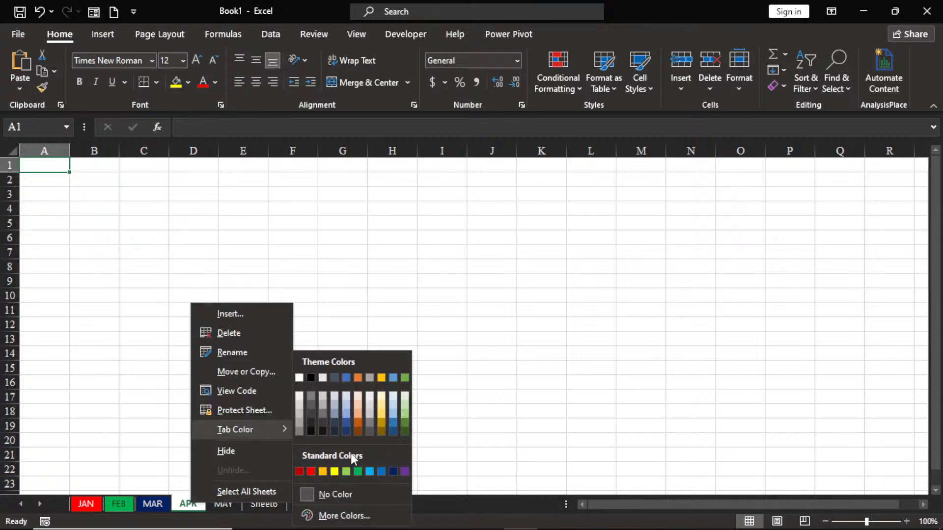
pyautogui.click(404, 472)
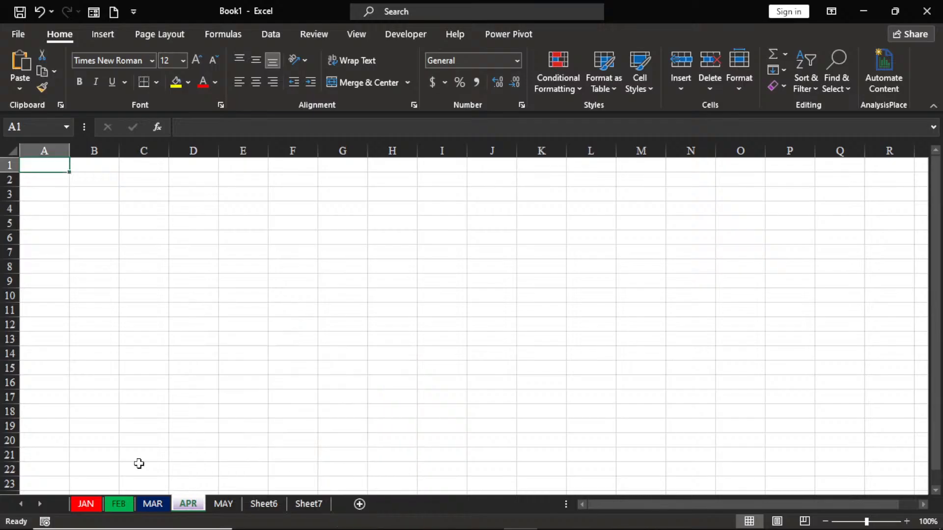
pyautogui.click(223, 505)
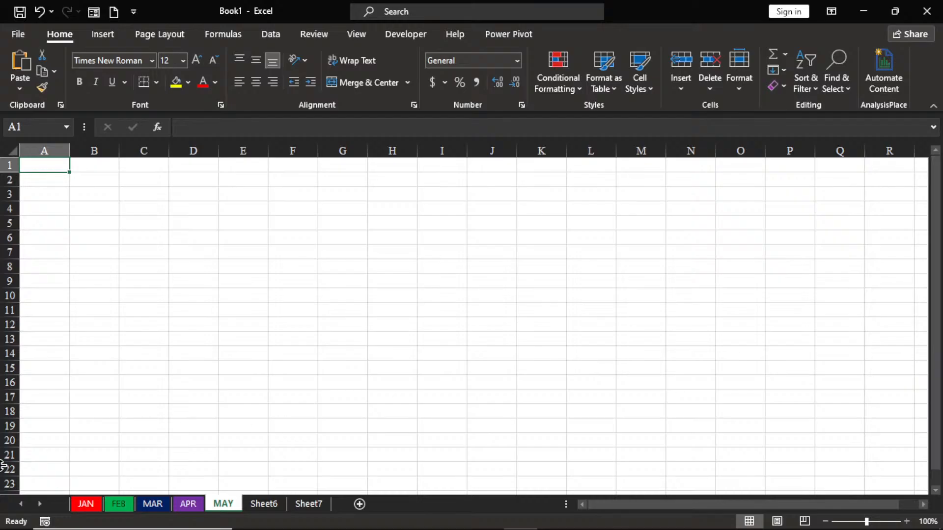
# Step: Return to the MAR sheet, look at the workbook's start page, and select the empty cell E8
pyautogui.click(145, 503)
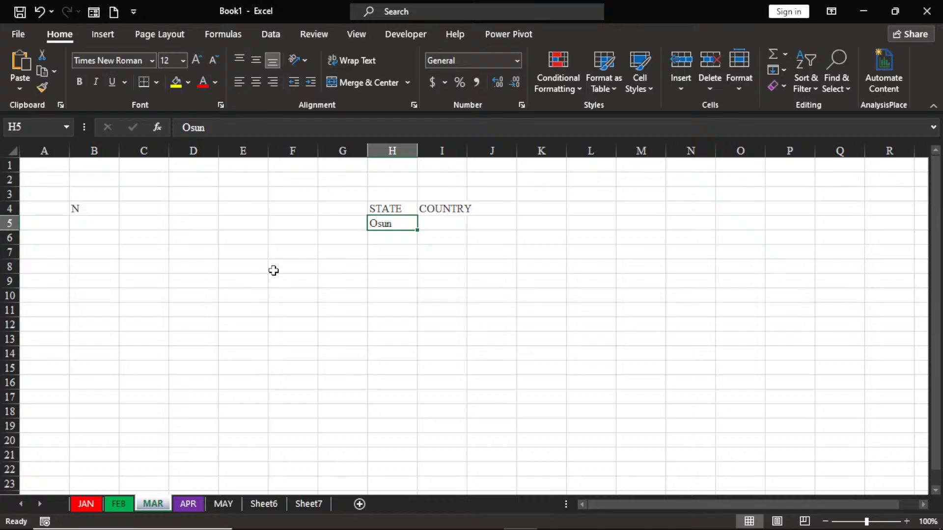
pyautogui.click(389, 243)
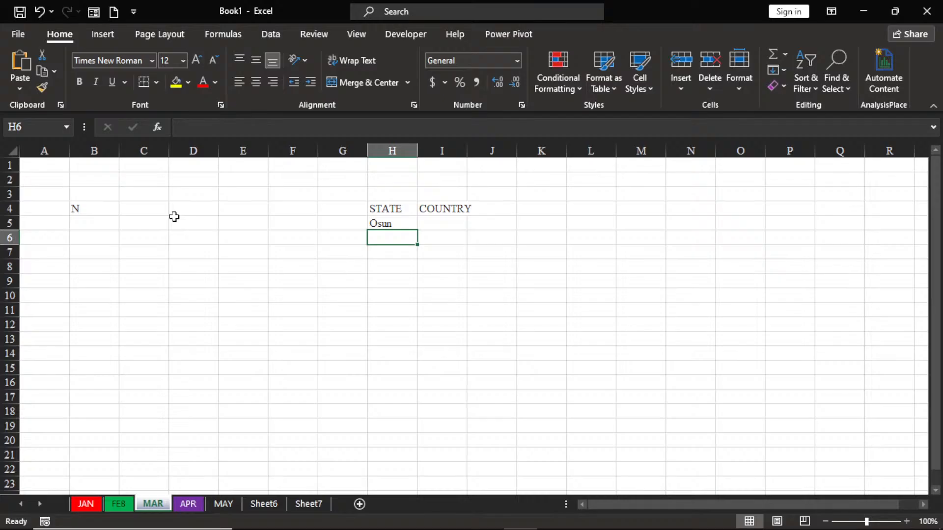
pyautogui.click(19, 35)
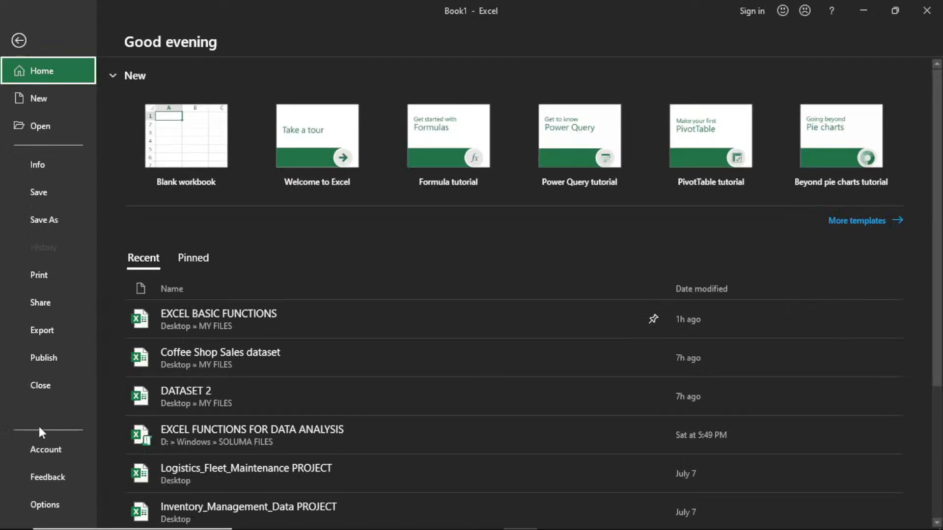
pyautogui.click(19, 41)
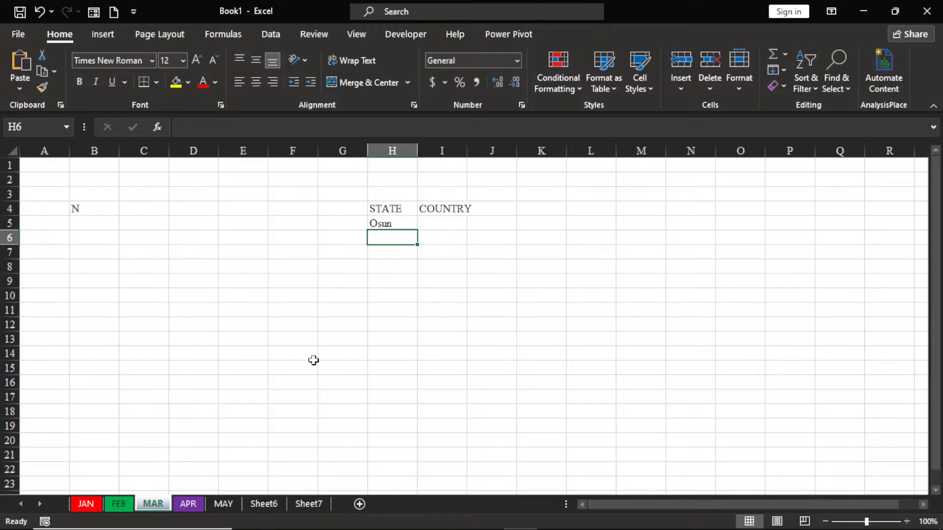
pyautogui.click(251, 264)
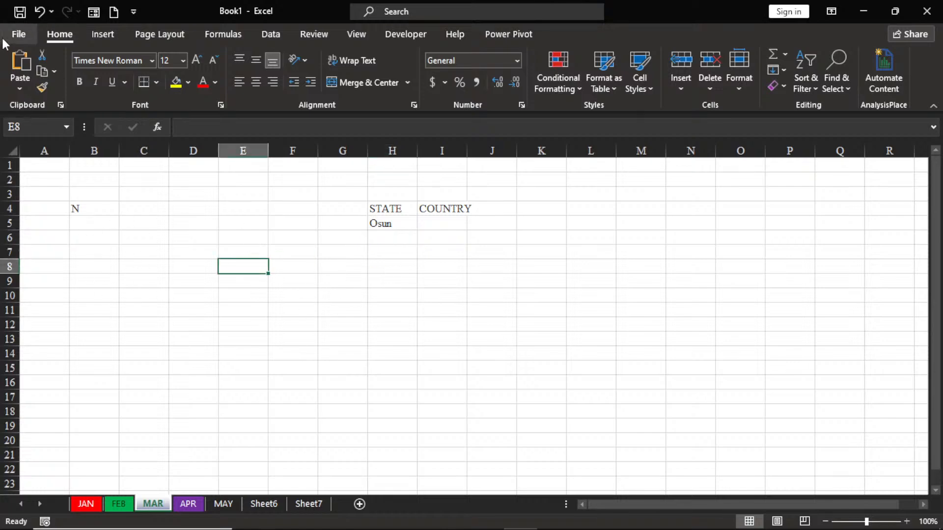
# Step: Open the AutoCorrect settings from the Proofing section of Excel Options
pyautogui.click(18, 35)
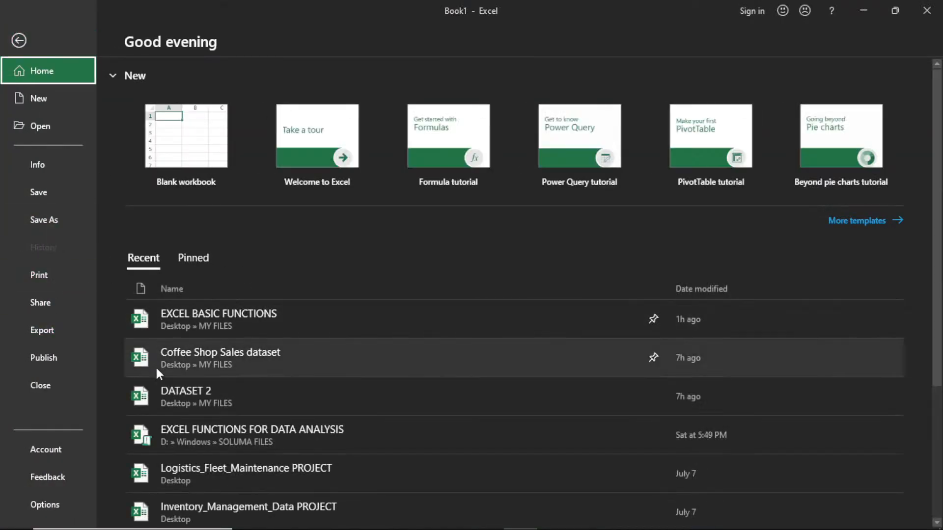
pyautogui.click(46, 506)
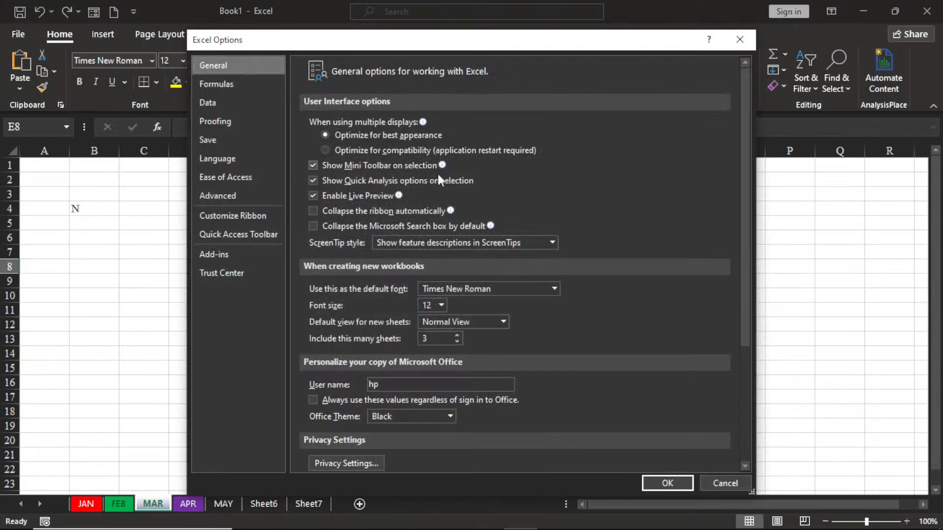
pyautogui.click(216, 120)
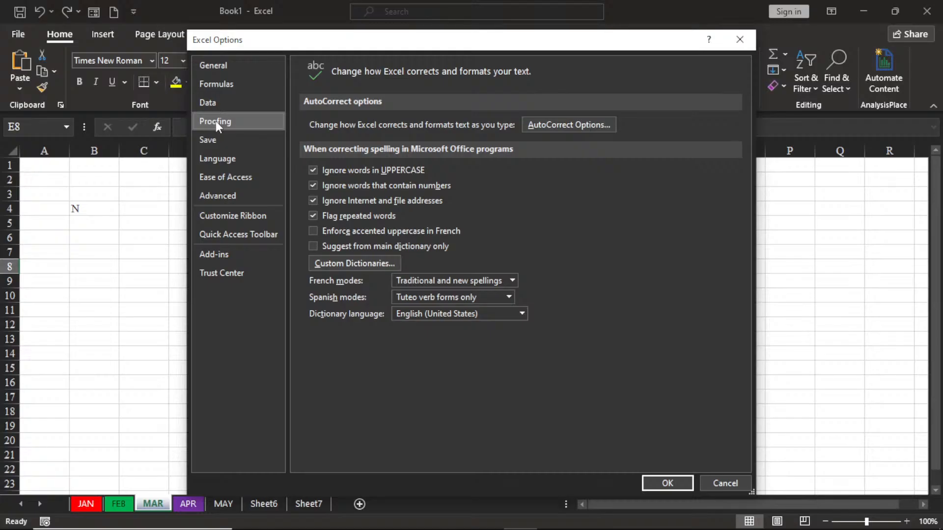
pyautogui.click(561, 124)
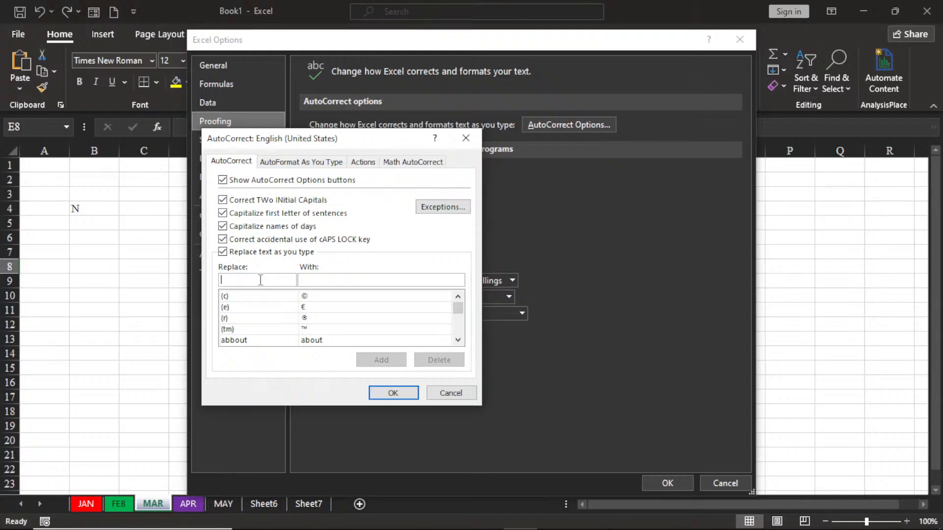
# Step: Add an AutoCorrect entry that replaces OS with Osun
pyautogui.write('OS')
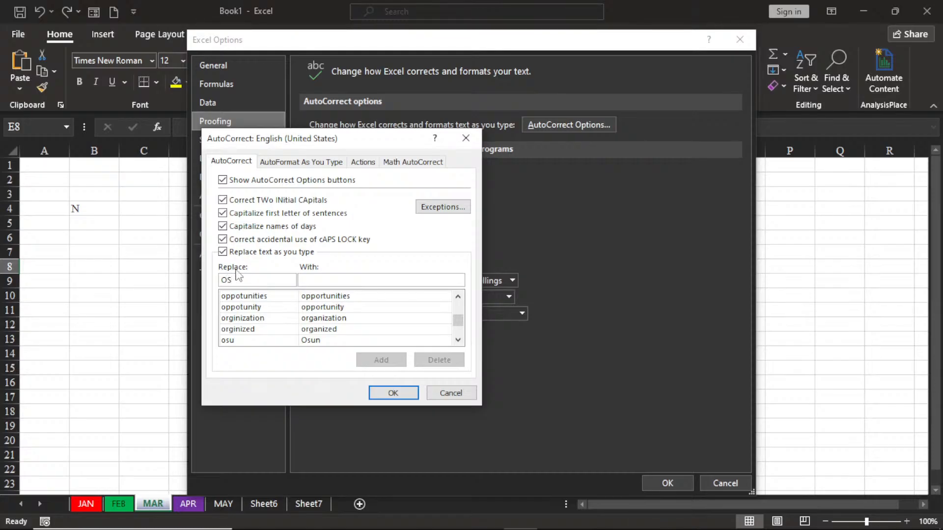
pyautogui.click(342, 279)
pyautogui.write('O')
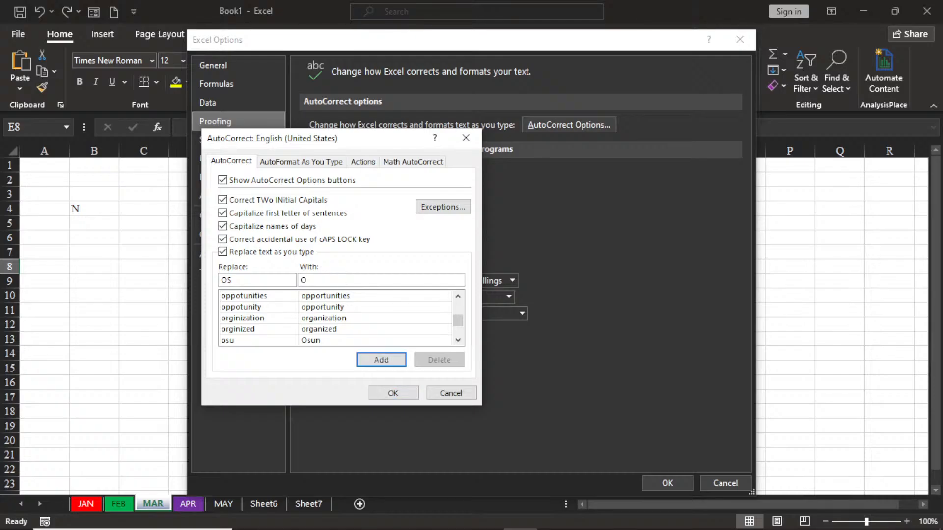
pyautogui.write('sun')
pyautogui.click(379, 359)
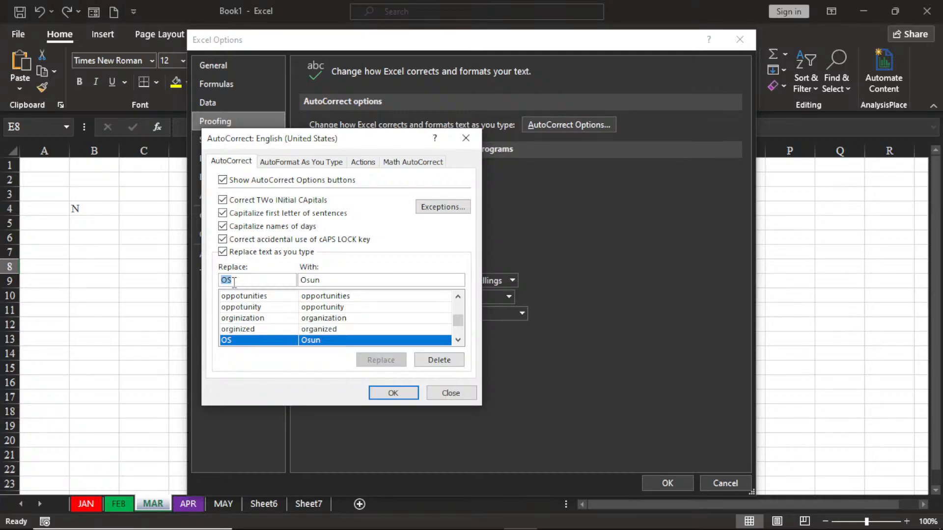
# Step: Add an AutoCorrect entry that replaces ng with Nigeria
pyautogui.write('ng')
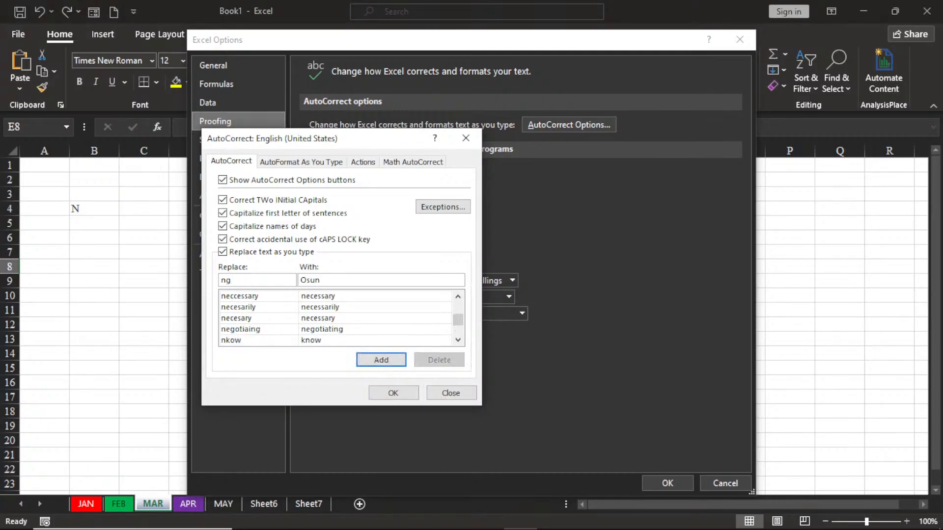
pyautogui.press('Return')
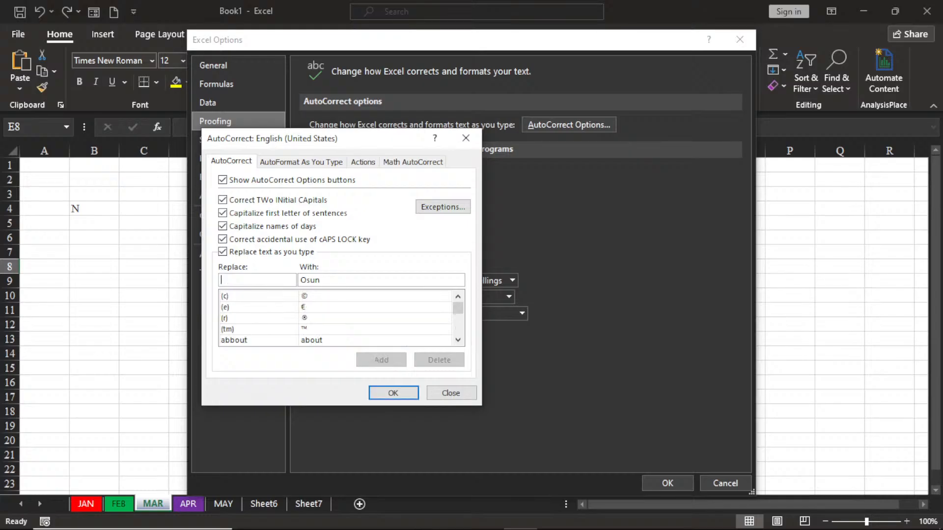
pyautogui.write('ng')
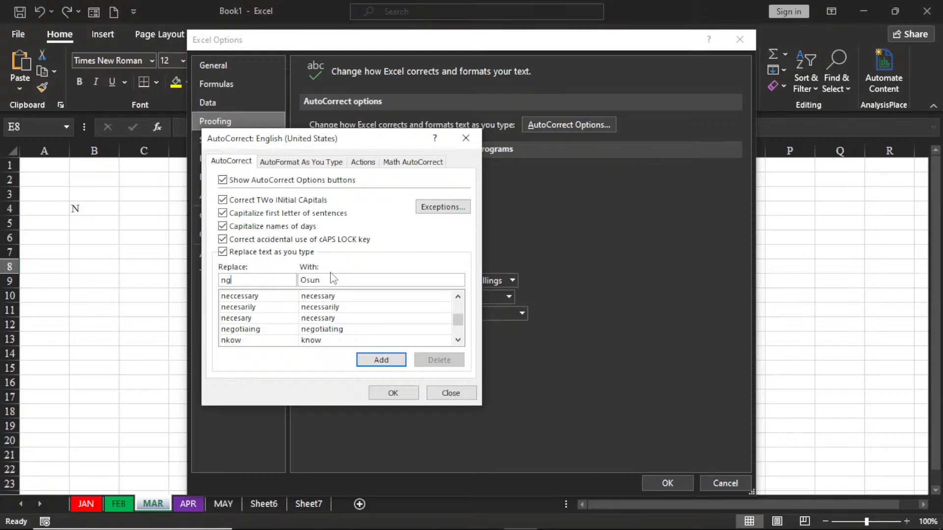
pyautogui.click(325, 281)
pyautogui.press('BackSpace')
pyautogui.press('BackSpace')
pyautogui.press('BackSpace')
pyautogui.press('BackSpace')
pyautogui.write('Nigeria')
pyautogui.click(374, 361)
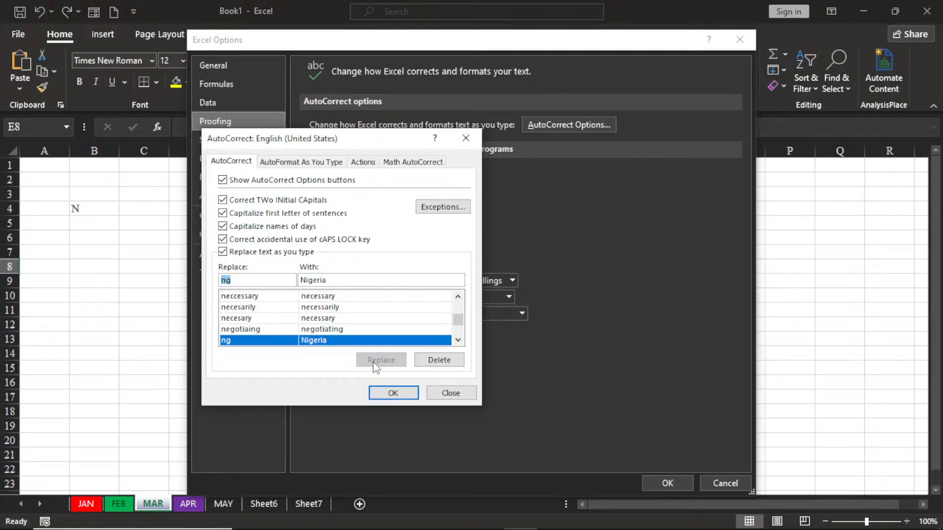
# Step: Add an AutoCorrect entry that replaces gh with Ghana
pyautogui.write('gh')
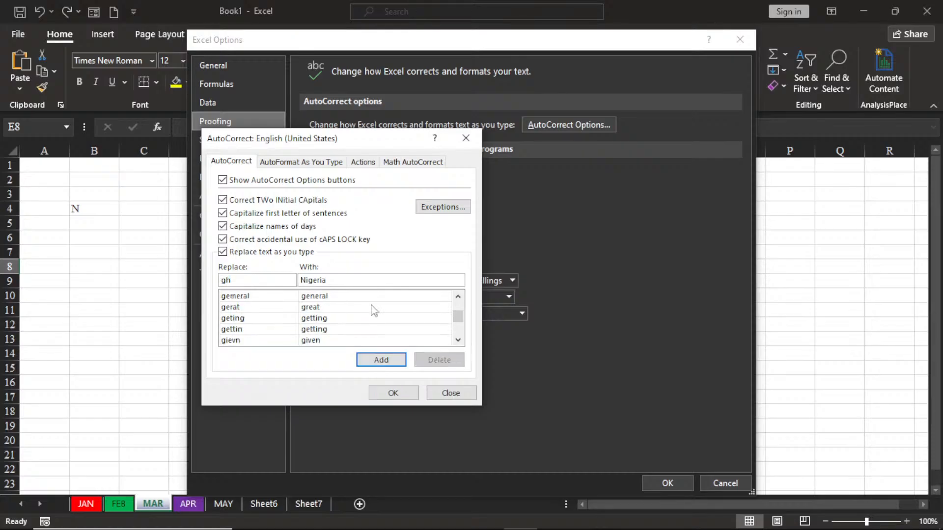
pyautogui.doubleClick(333, 283)
pyautogui.press('BackSpace')
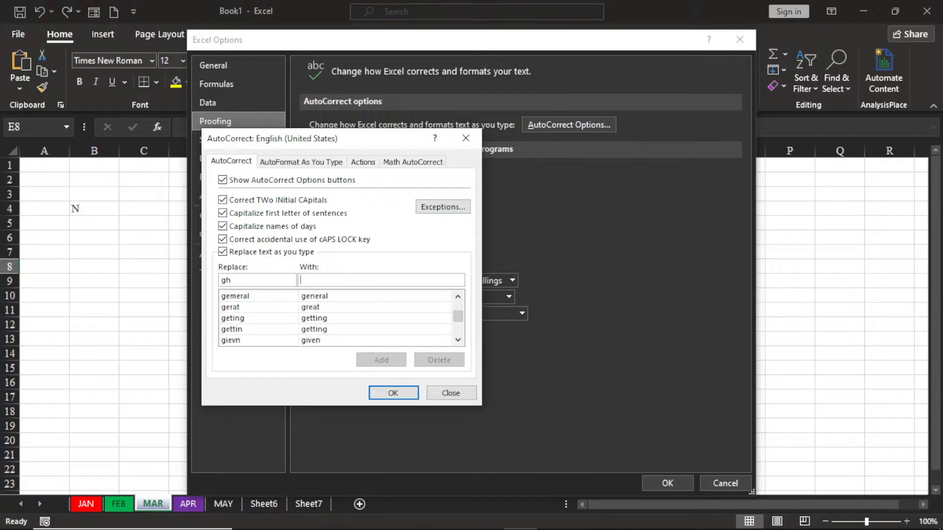
pyautogui.write('Ghana')
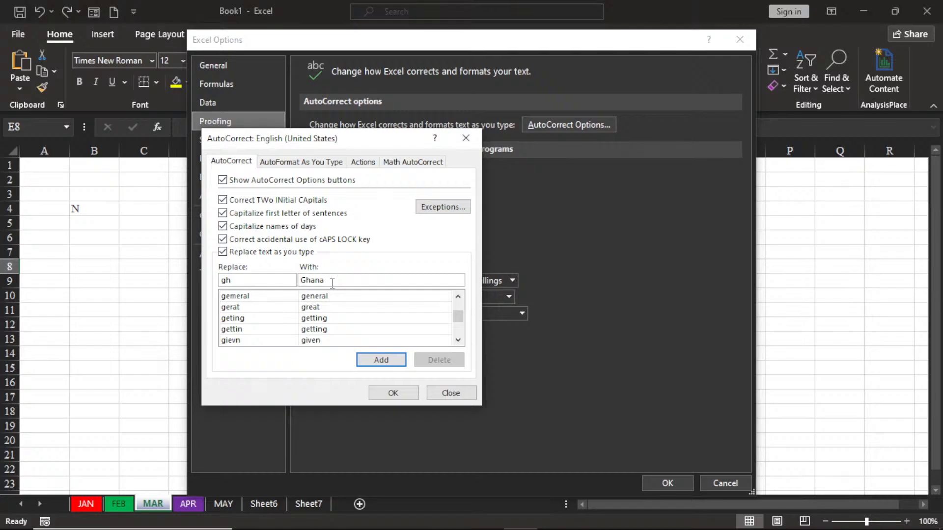
pyautogui.click(381, 362)
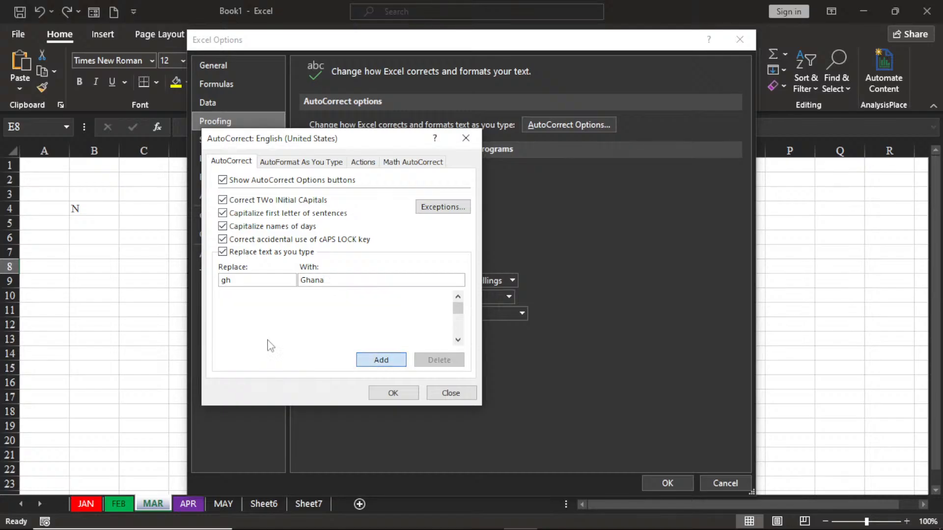
# Step: Add an AutoCorrect entry that replaces lg with Lagos, and accept the AutoCorrect and Excel Options settings
pyautogui.write('lg')
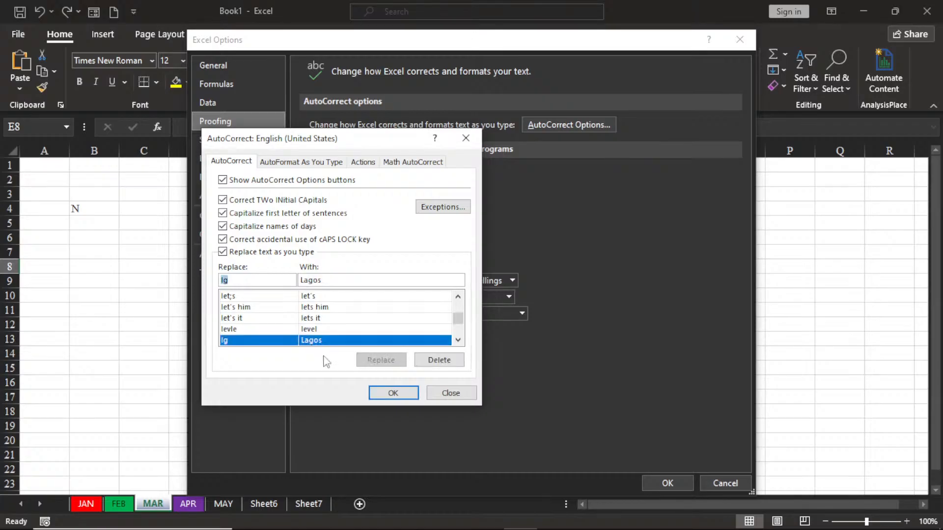
pyautogui.click(405, 393)
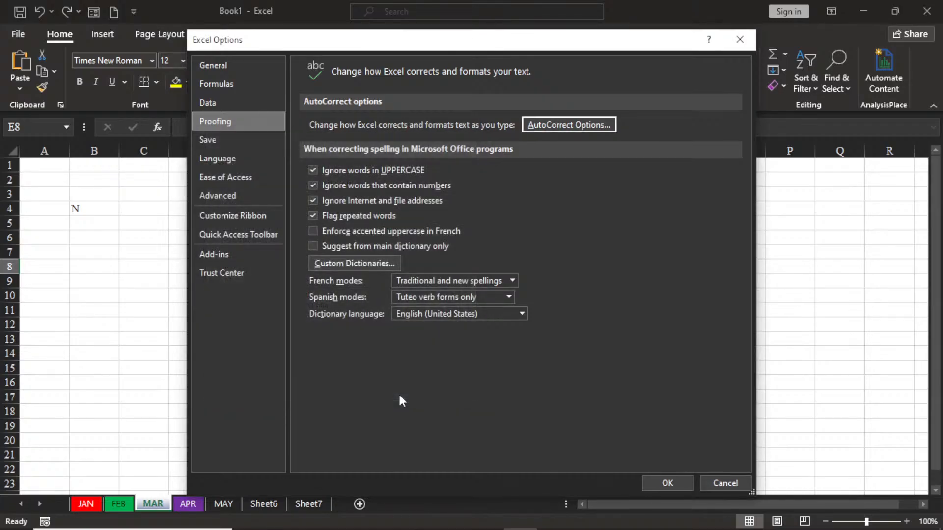
pyautogui.click(672, 480)
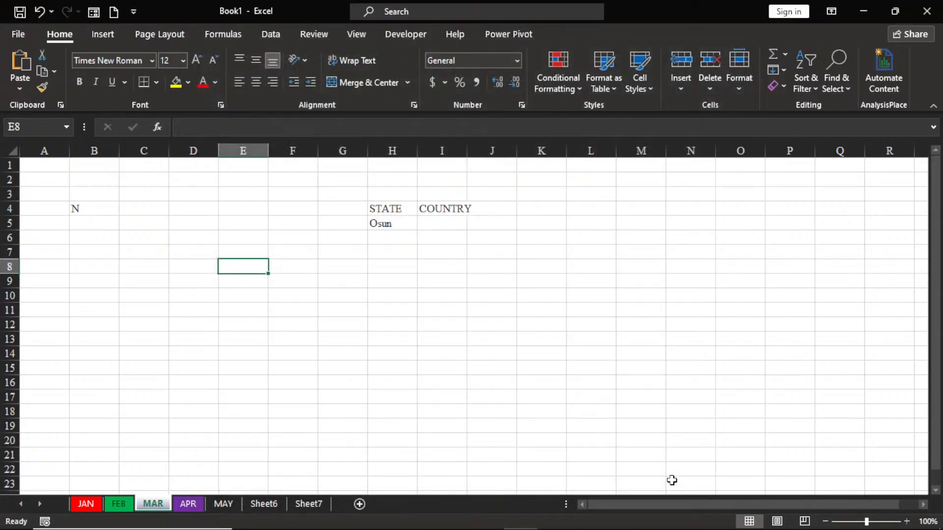
# Step: Fill the STATE column with Osun in H6 and Lagos in H7, using their AutoCorrect abbreviations
pyautogui.click(382, 238)
pyautogui.write('Osun')
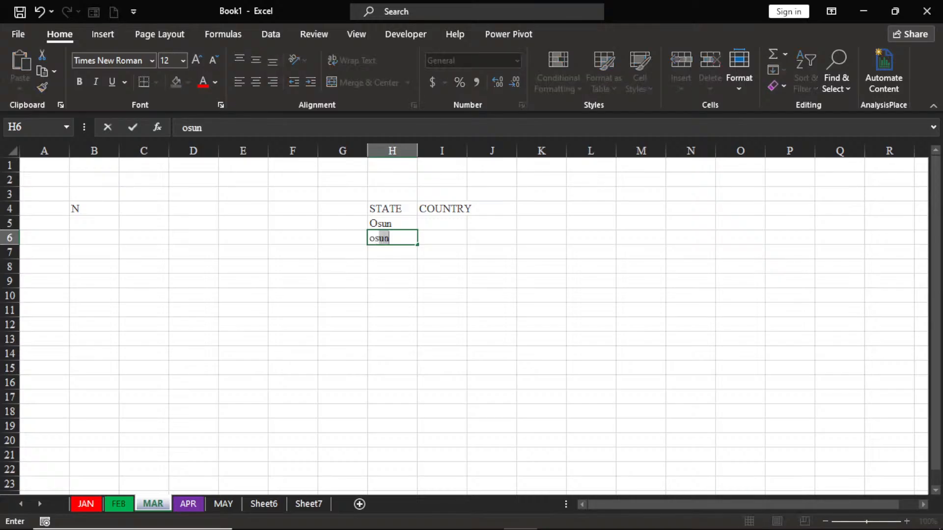
pyautogui.press('Return')
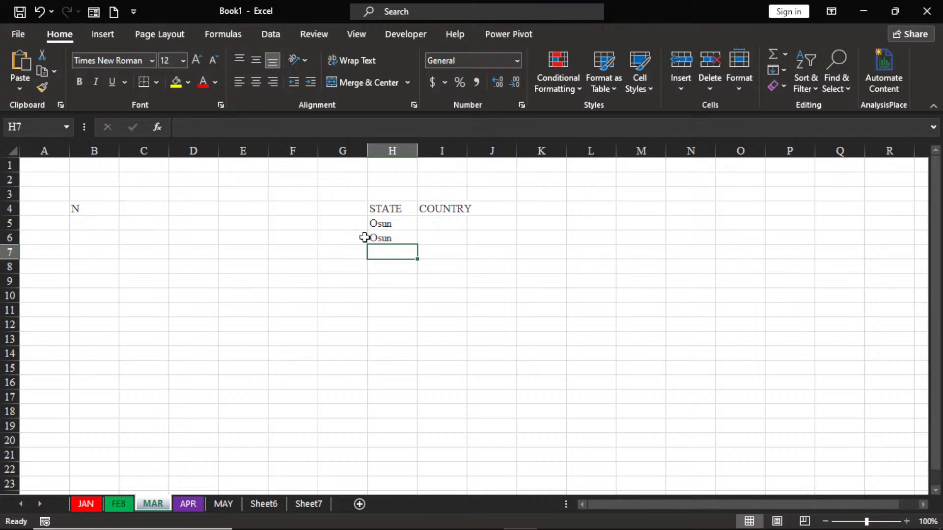
pyautogui.click(438, 223)
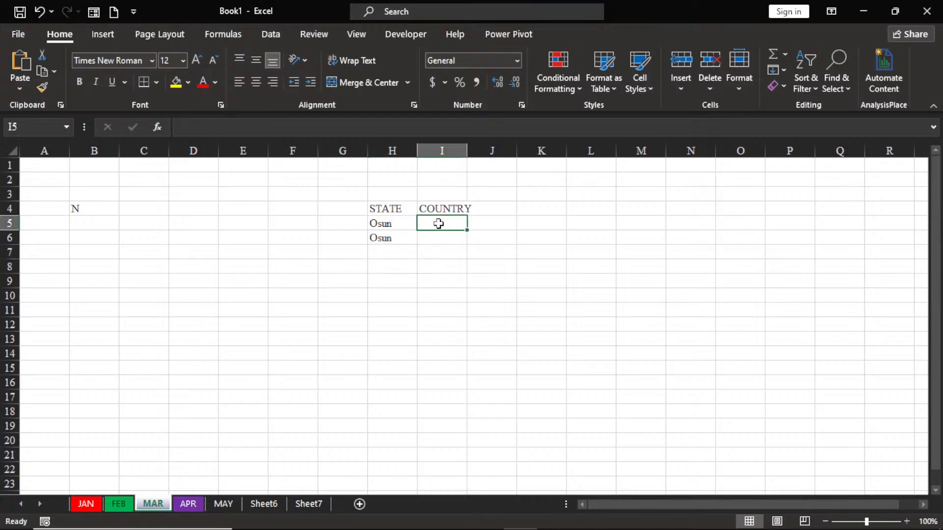
pyautogui.click(384, 256)
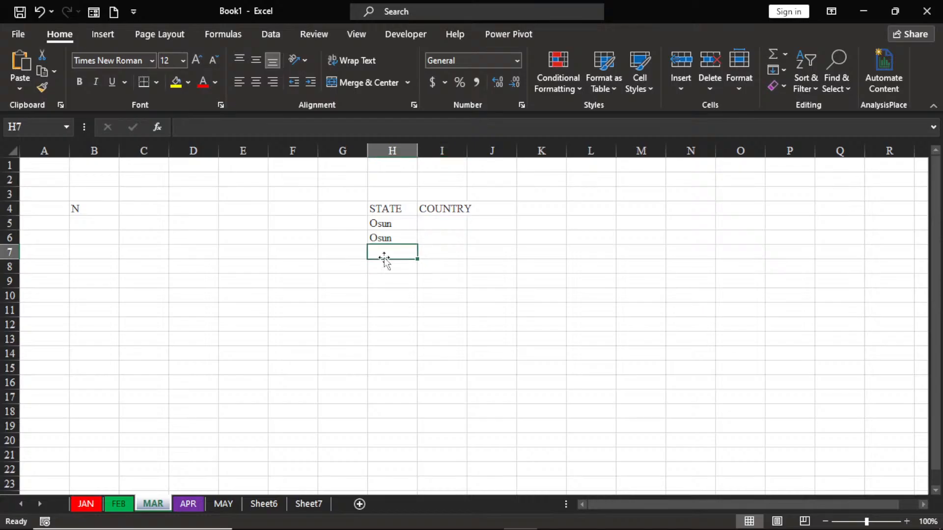
pyautogui.write('1')
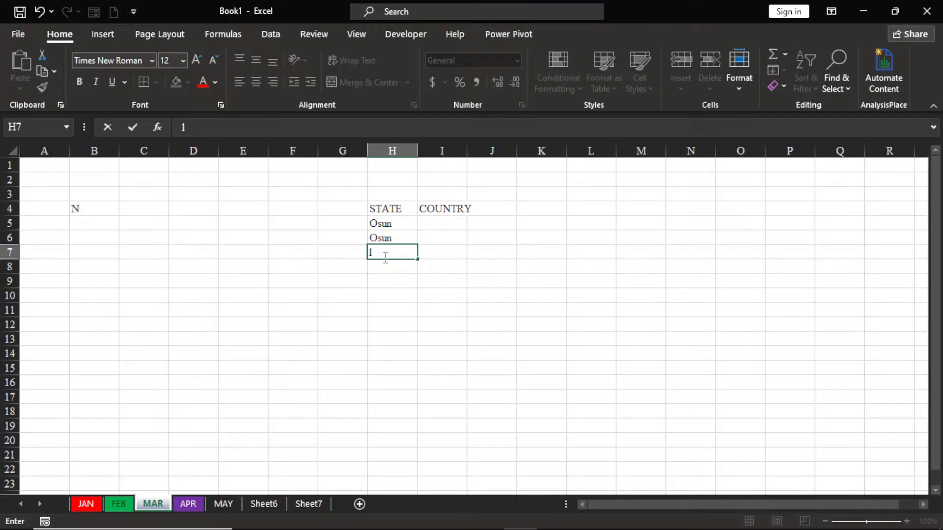
pyautogui.write('agos')
pyautogui.press('Return')
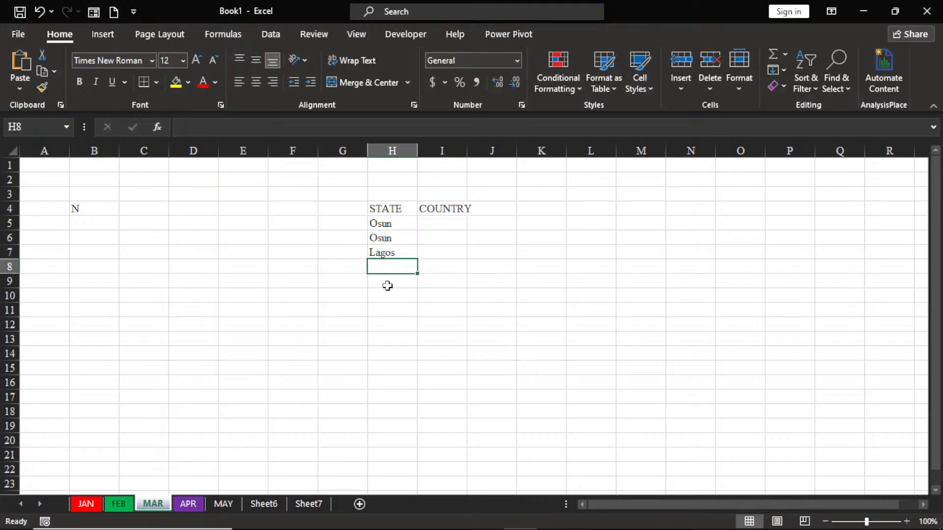
# Step: Fill the COUNTRY column with Nigeria in I5 and Ghana in I6 by entering the abbreviations ng and gh
pyautogui.click(446, 223)
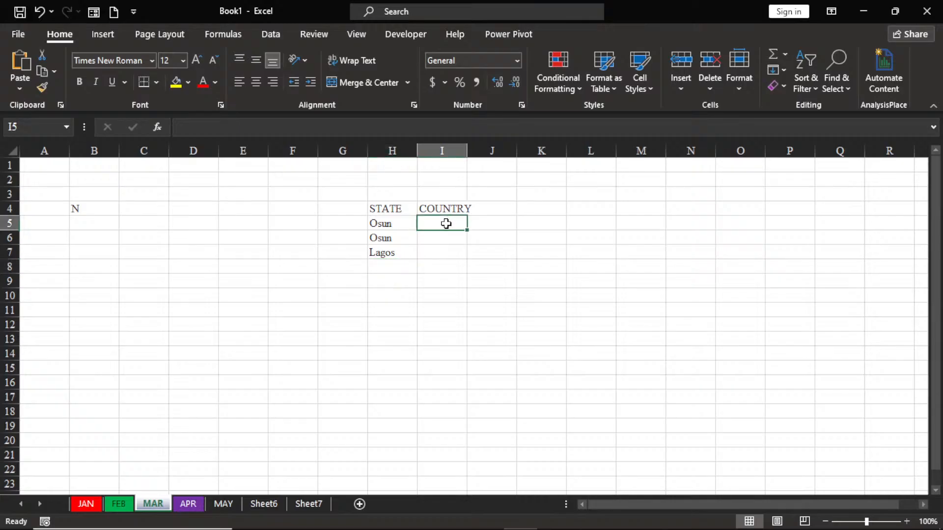
pyautogui.write('ng')
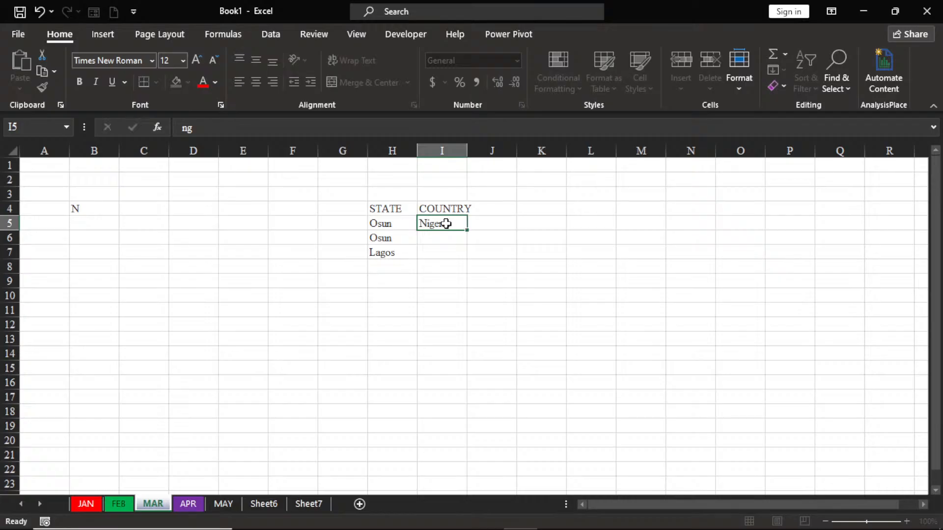
pyautogui.press('Return')
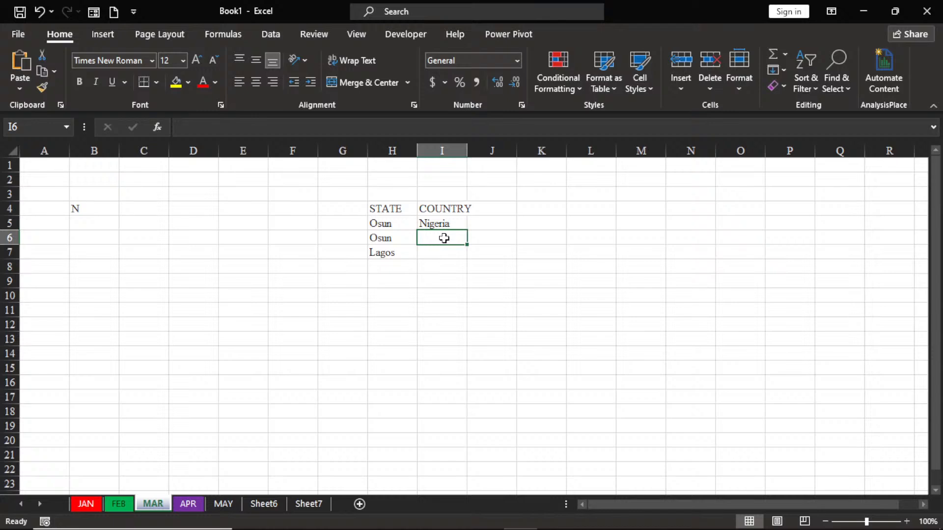
pyautogui.write('gh')
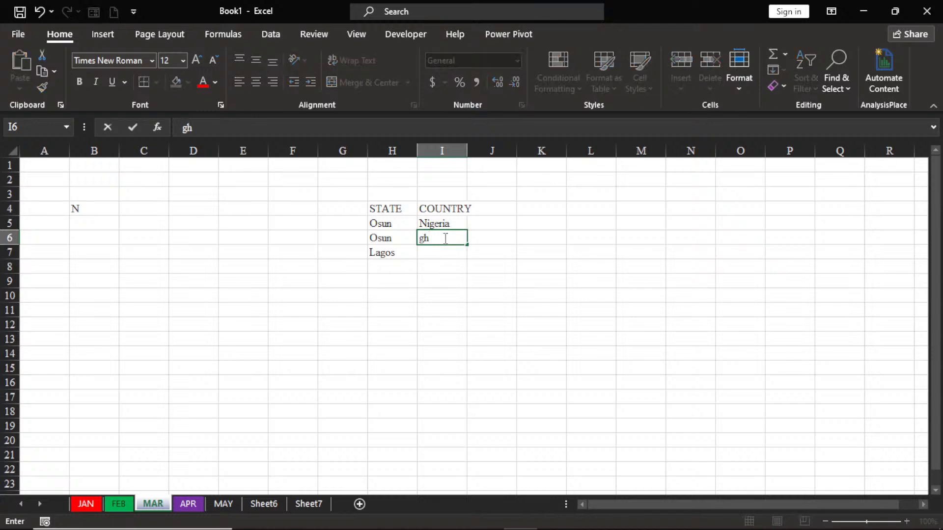
pyautogui.press('Return')
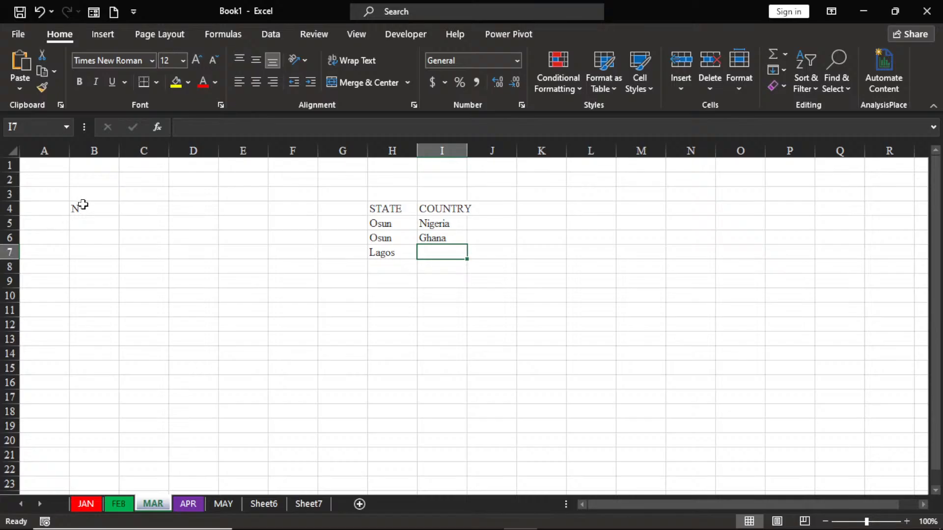
# Step: Enter the note "ctrl down arrow" in cell C4 and select the empty cell C6
pyautogui.click(134, 207)
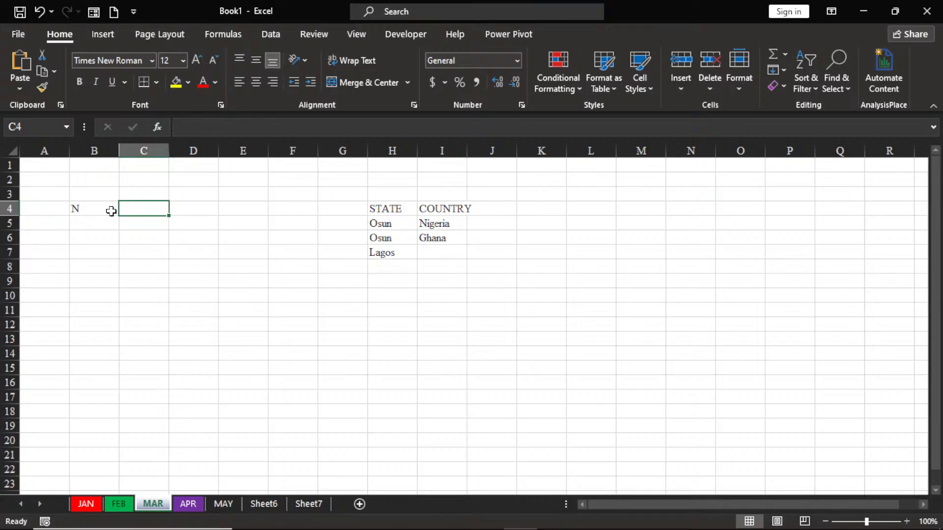
pyautogui.write('ct')
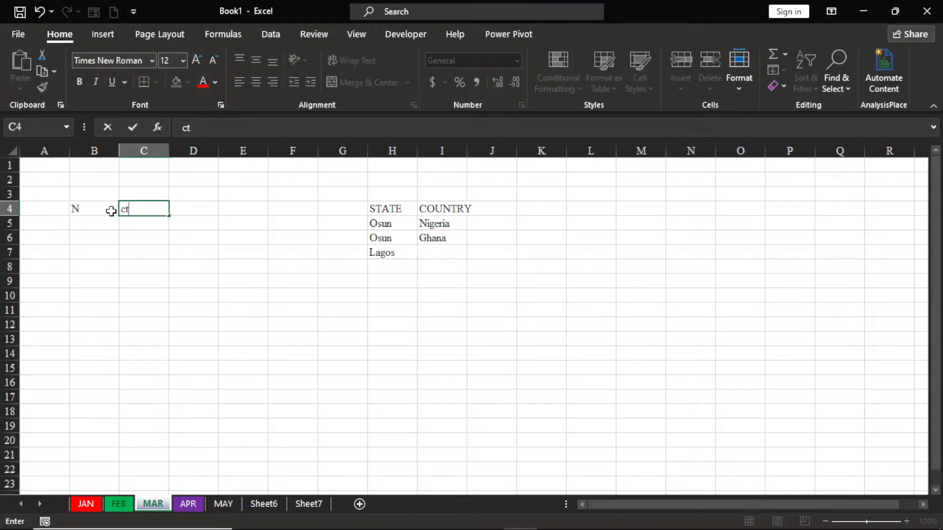
pyautogui.write('rl')
pyautogui.write('down ar')
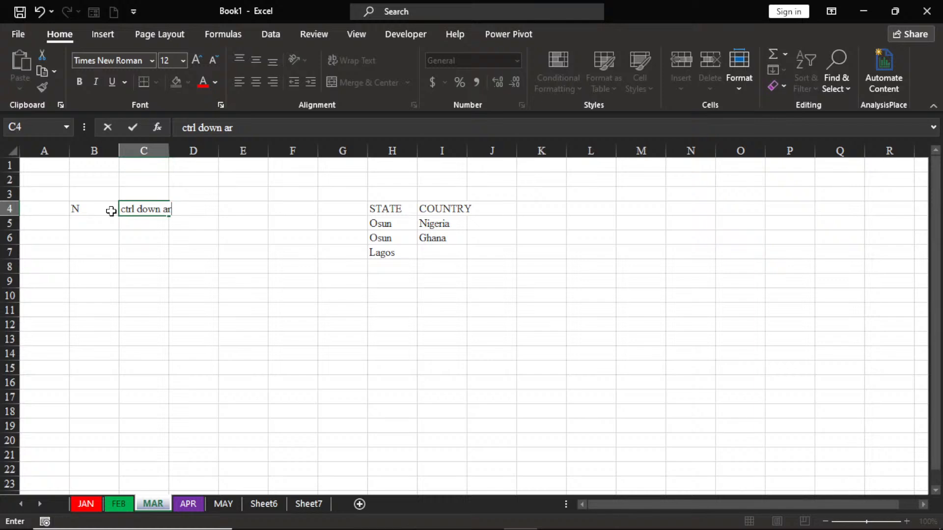
pyautogui.write('row')
pyautogui.click(149, 236)
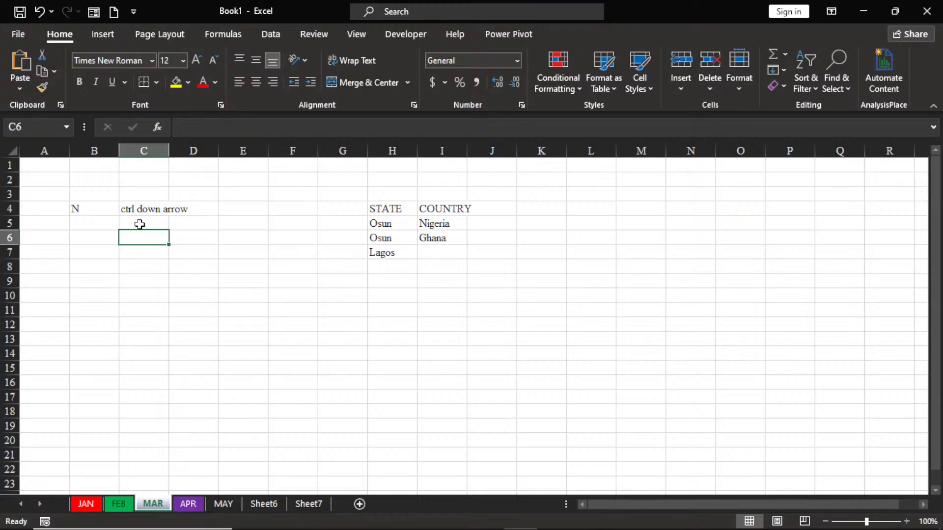
# Step: Jump to the last row of column C and zoom the worksheet to 140%
pyautogui.hotkey('ctrl', 'Down')
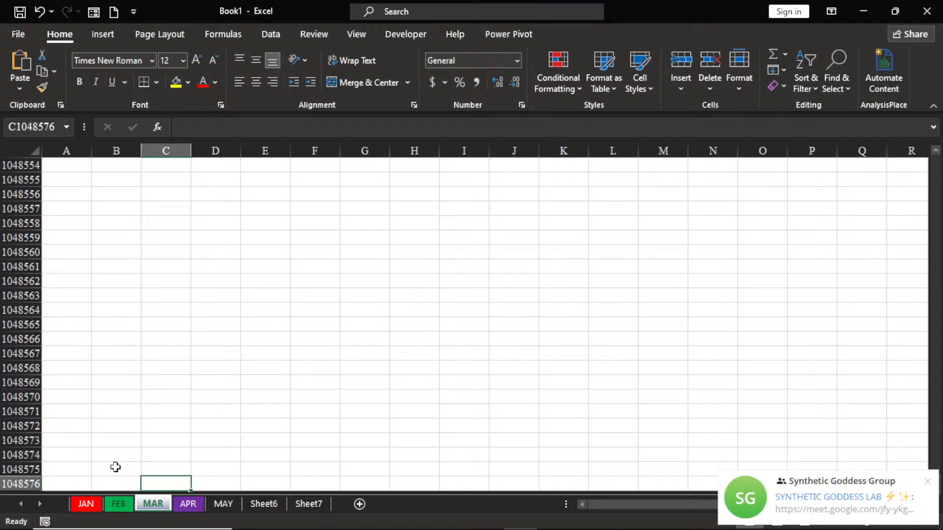
pyautogui.click(928, 479)
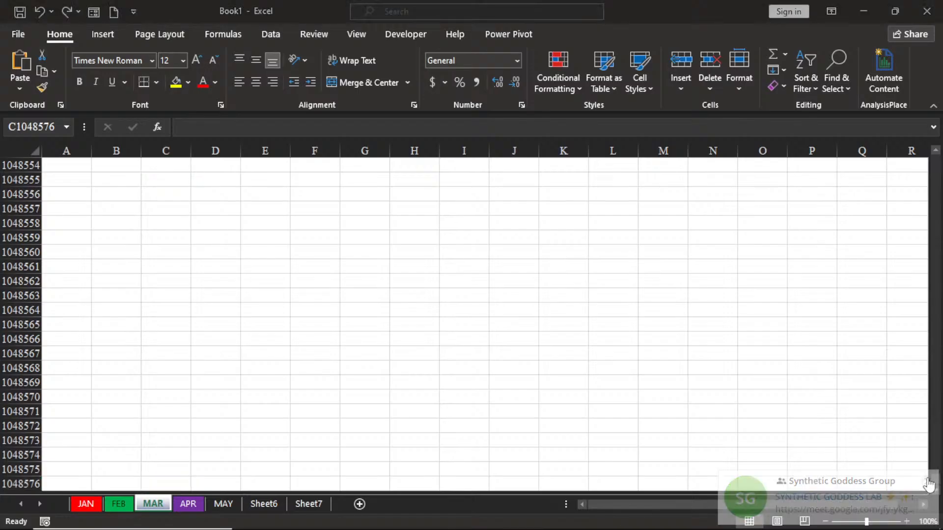
pyautogui.click(907, 522)
pyautogui.click(907, 522)
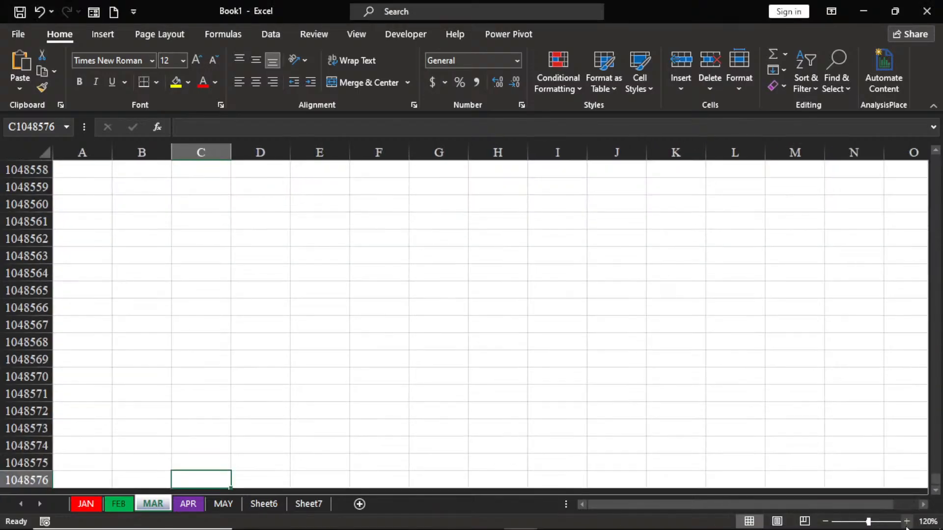
pyautogui.click(906, 522)
pyautogui.click(906, 522)
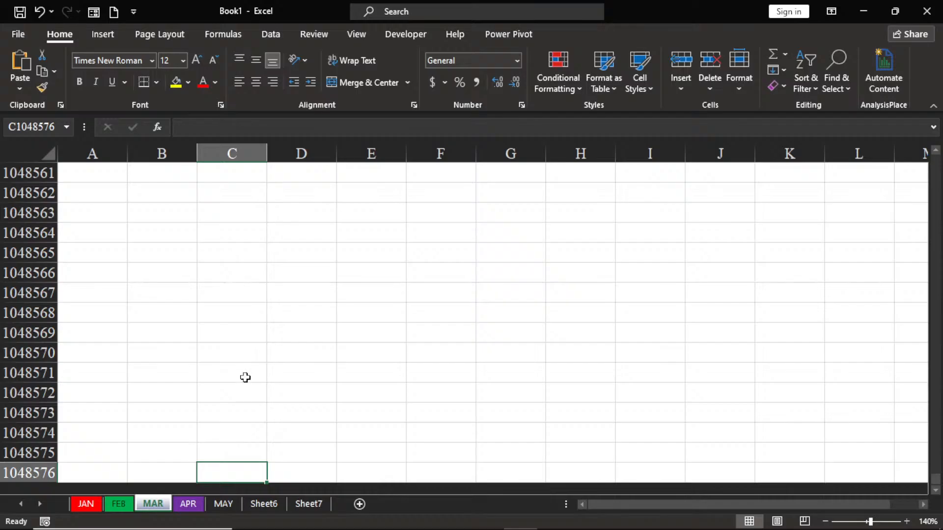
# Step: Enter the note "ctrl forward arrow" in cell B1048563 and select the empty cell D1048563
pyautogui.click(161, 218)
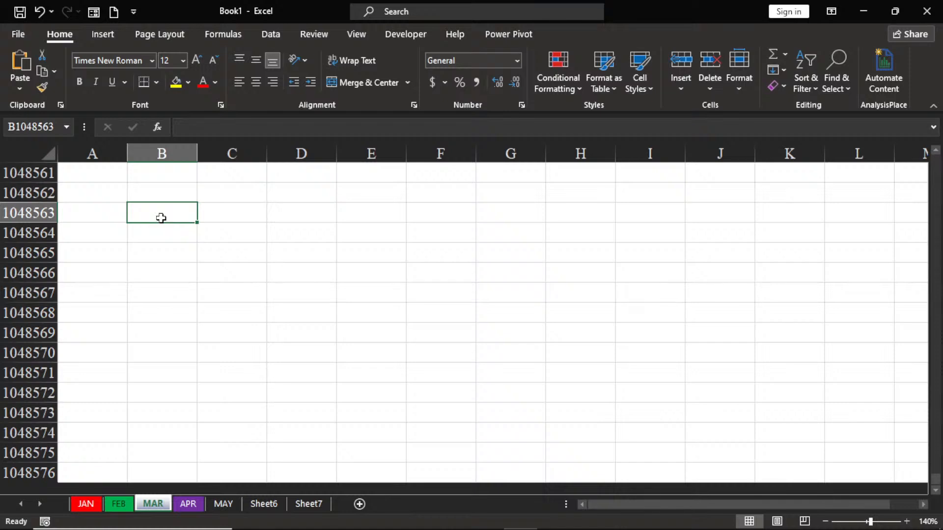
pyautogui.write('ctrl')
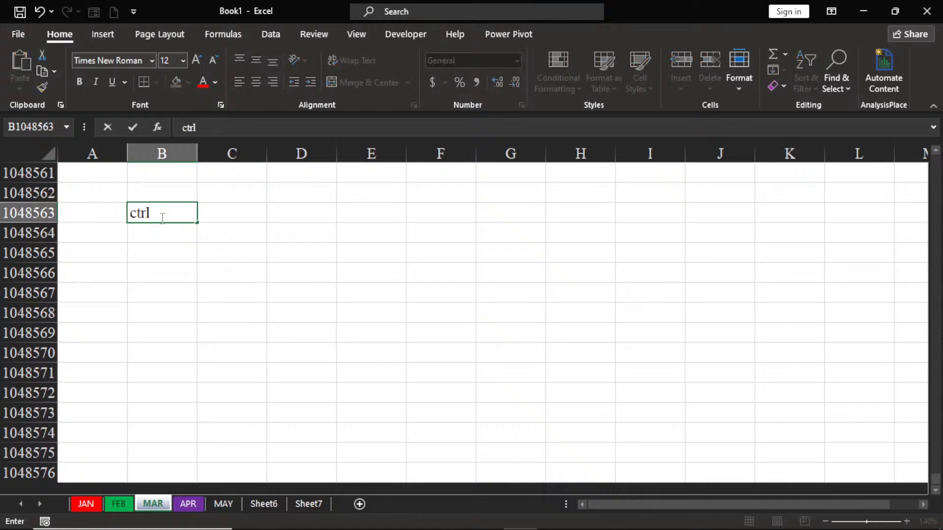
pyautogui.write(' fp')
pyautogui.press('BackSpace')
pyautogui.write('orward')
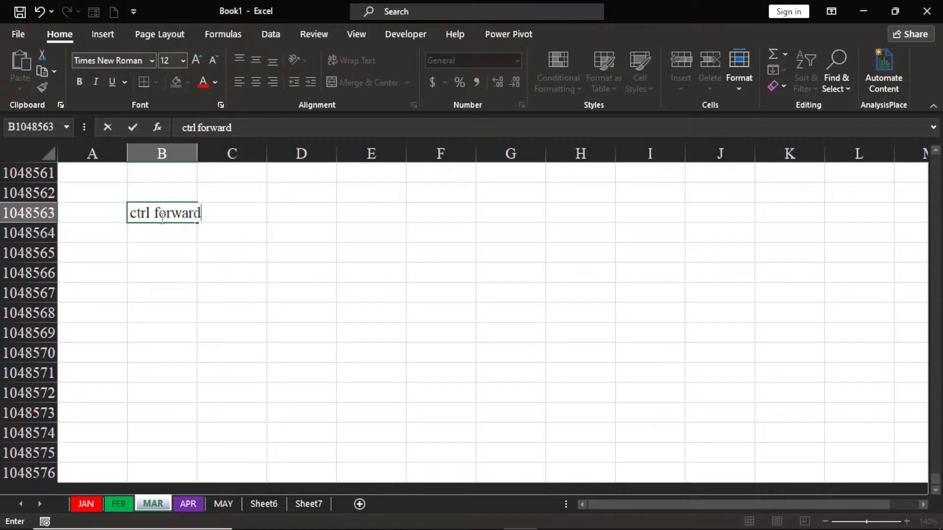
pyautogui.write(' arroe')
pyautogui.press('BackSpace')
pyautogui.write('w')
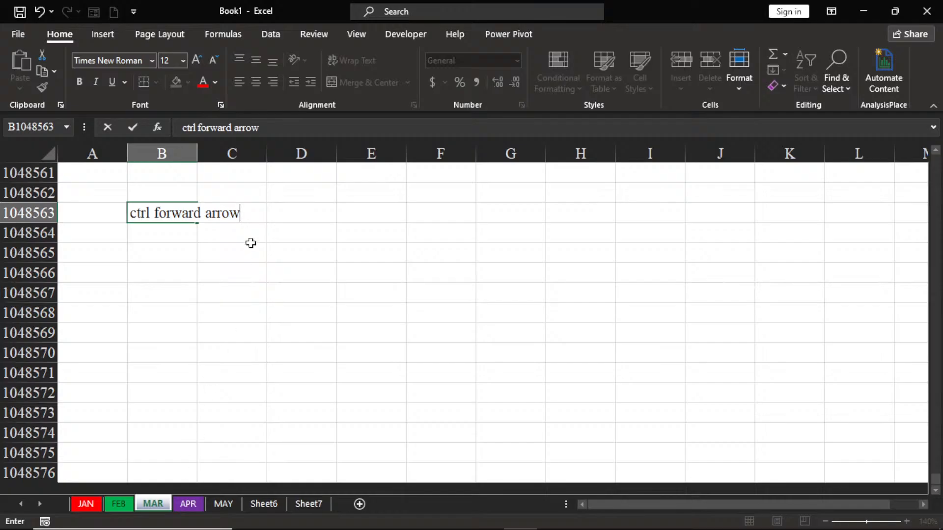
pyautogui.click(290, 215)
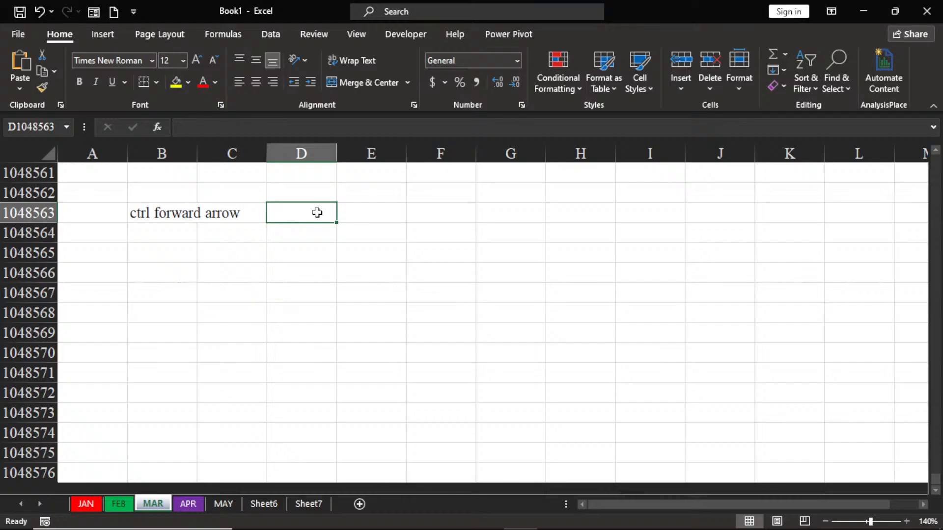
# Step: Jump to the last column of row 1048563 and select the worksheet's last cell, XFD1048576, to examine its reference
pyautogui.hotkey('ctrl', 'Right')
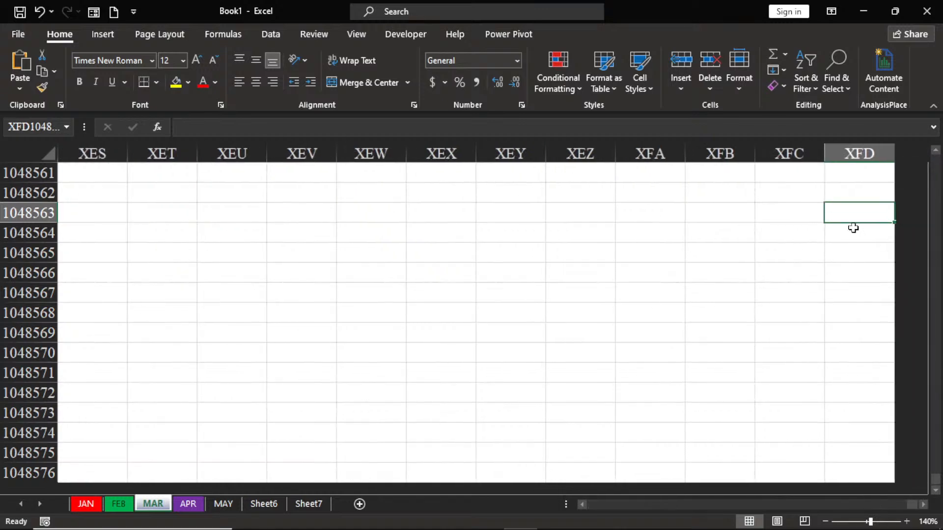
pyautogui.hotkey('ctrl', 'space')
pyautogui.click(857, 477)
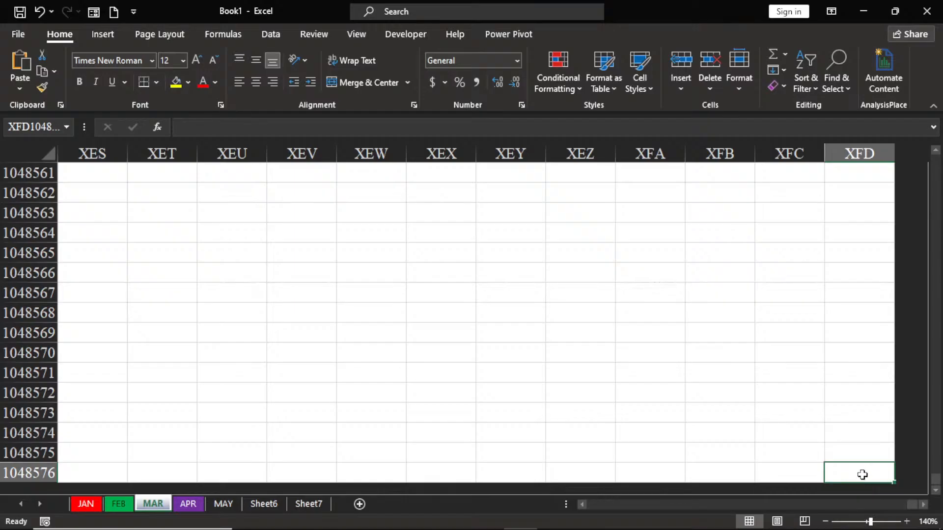
pyautogui.click(66, 128)
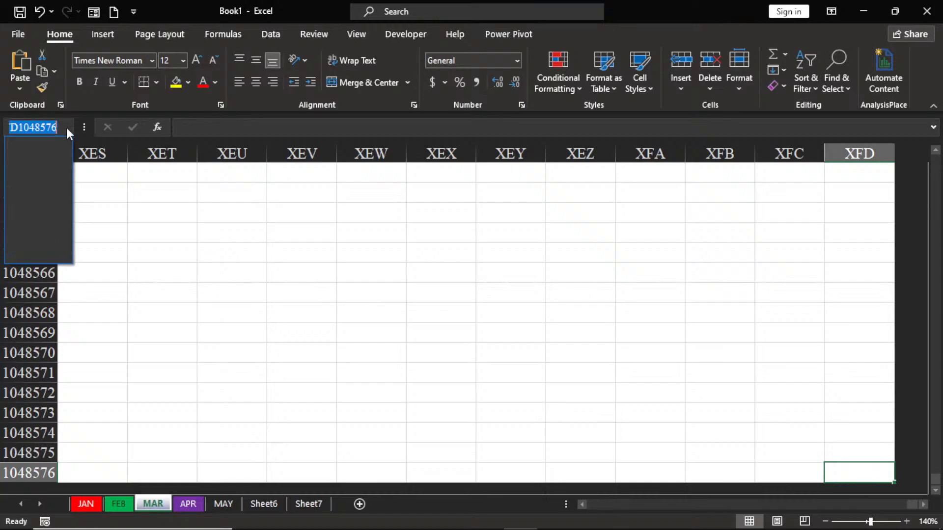
pyautogui.click(67, 125)
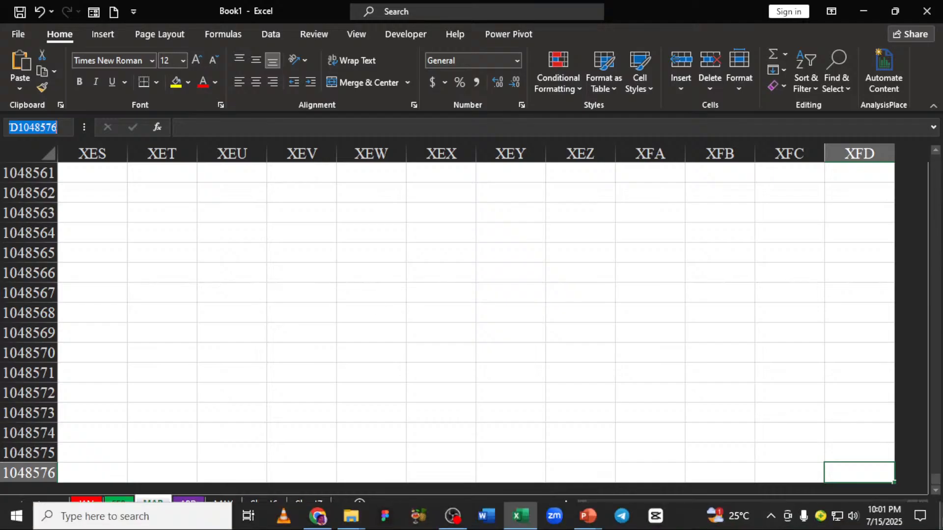
pyautogui.click(858, 473)
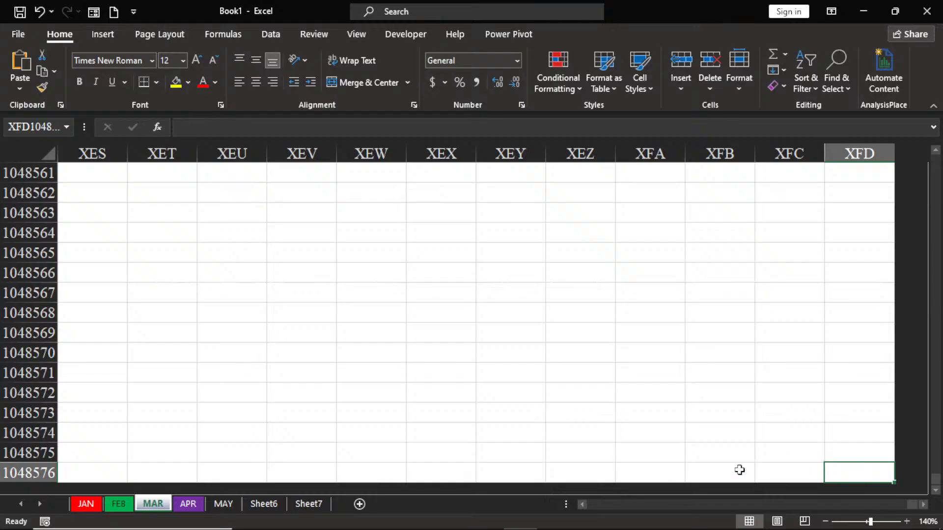
# Step: Enter the note "ctrl home" in column XEW at row 1048564
pyautogui.click(391, 236)
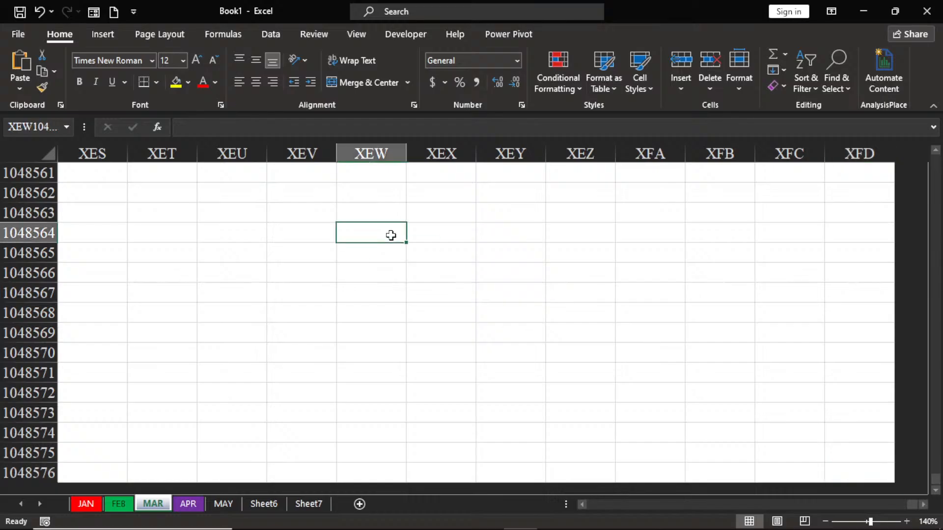
pyautogui.write('ct')
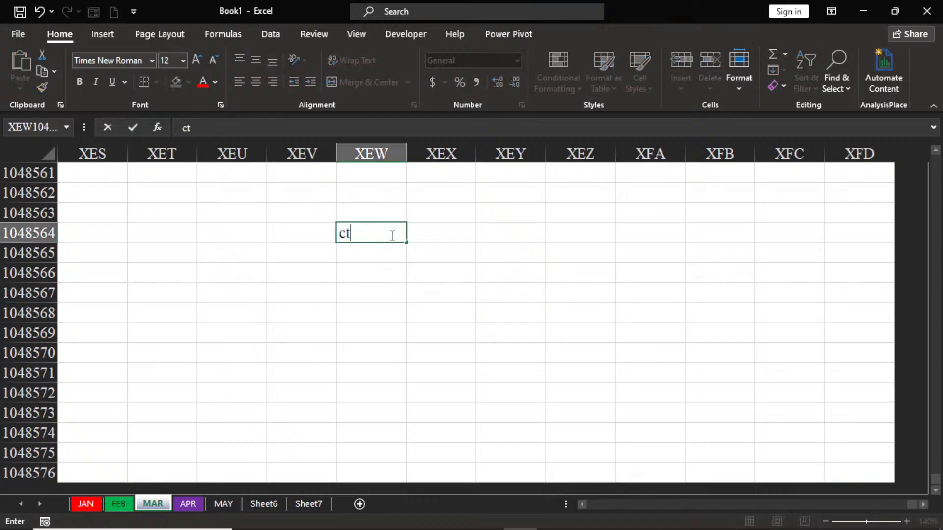
pyautogui.write('rl home')
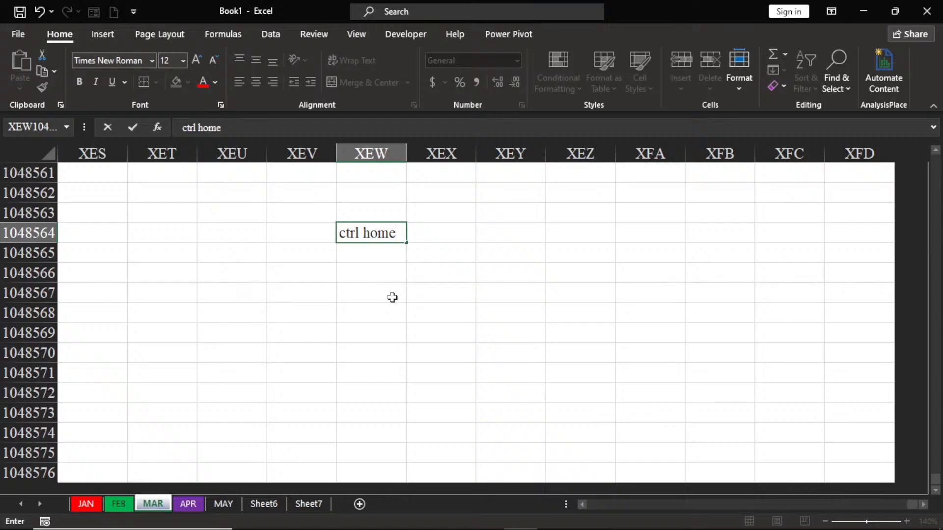
pyautogui.hotkey('ctrl', 'Return')
# Step: Jump back to the worksheet's first cell, A1, and repeat the jump from cell K13
pyautogui.hotkey('ctrl', 'Home')
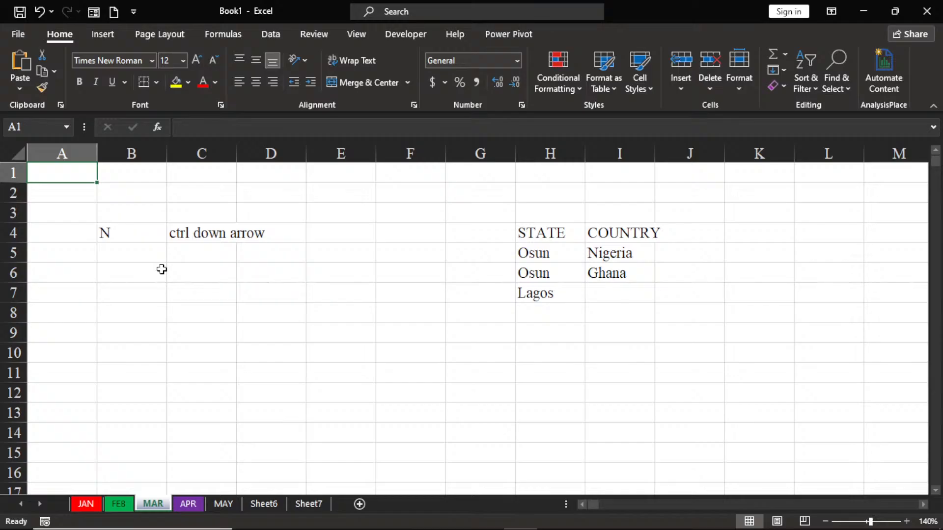
pyautogui.click(748, 406)
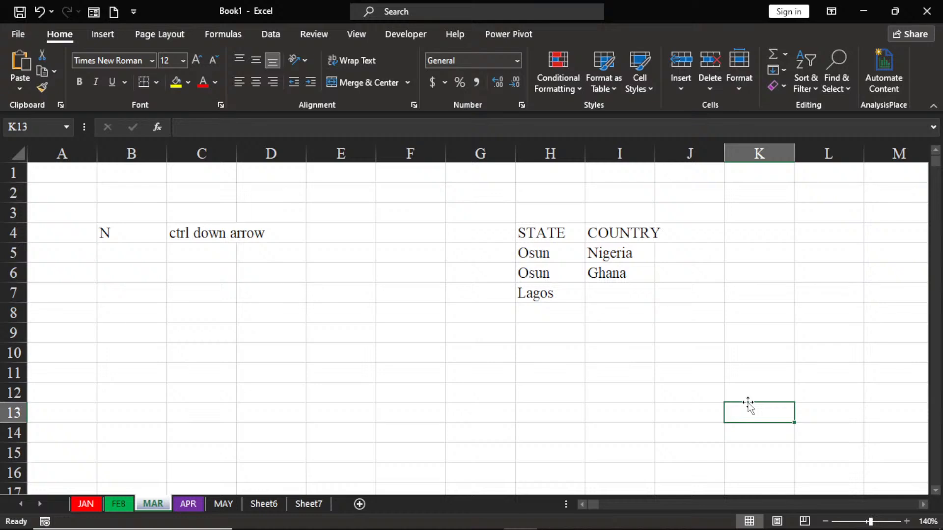
pyautogui.hotkey('ctrl', 'Home')
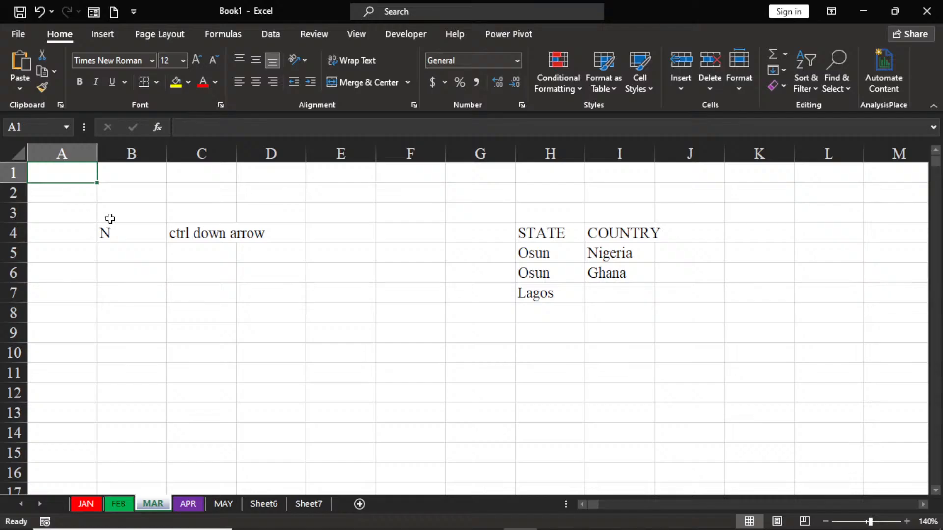
# Step: Add the column header s/n in cell G4, beside the STATE header
pyautogui.click(478, 239)
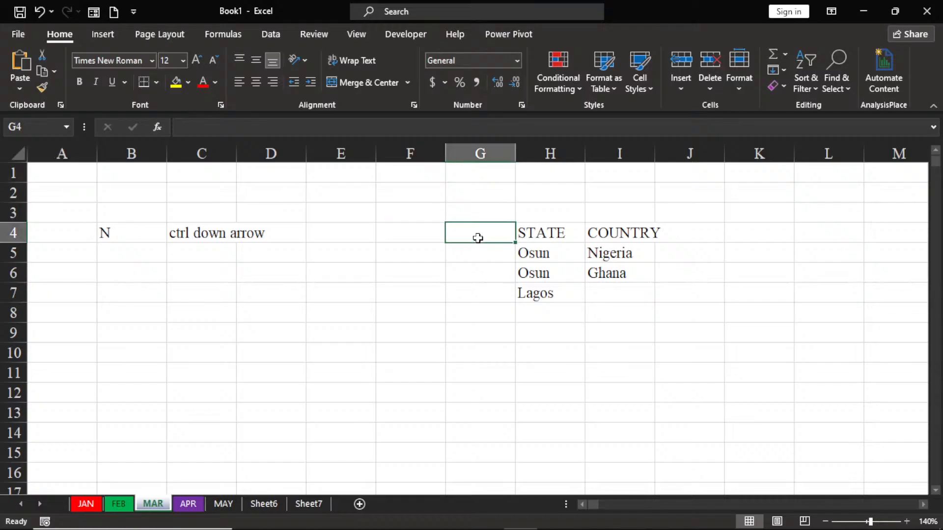
pyautogui.write('s/n')
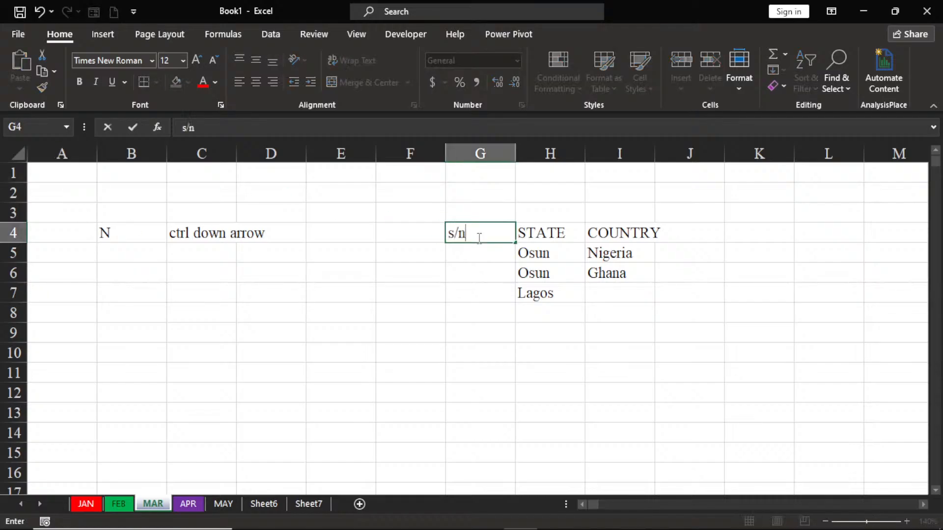
pyautogui.click(471, 256)
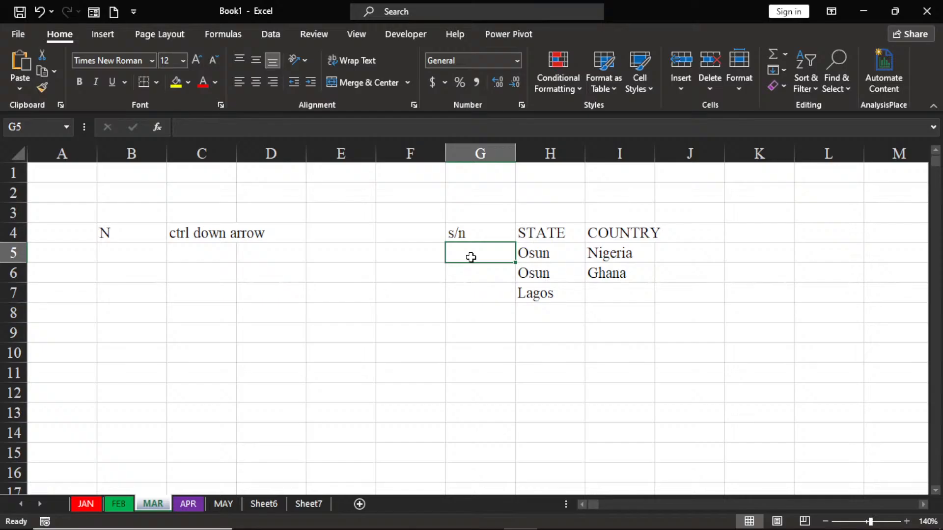
# Step: Number the rows under the s/n header 1, 2 and 3 in cells G5 to G7
pyautogui.write('1')
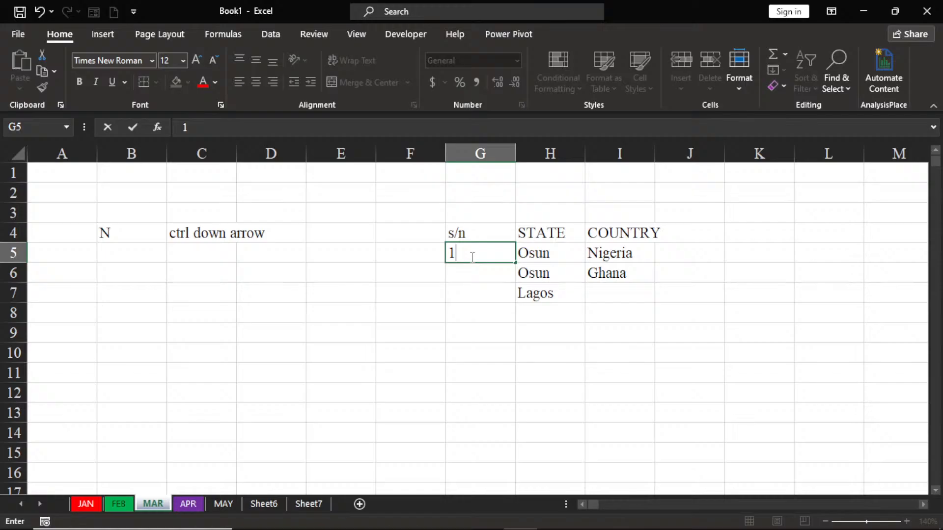
pyautogui.press('Return')
pyautogui.write('2')
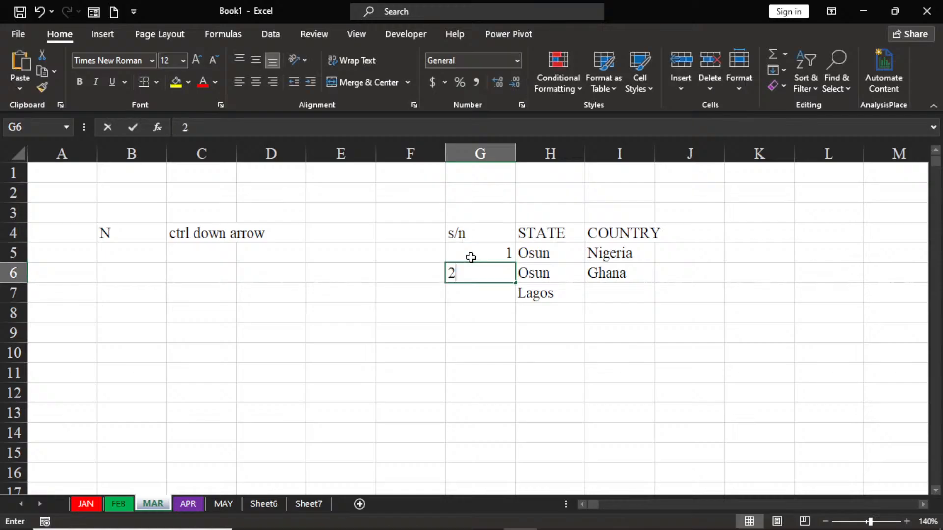
pyautogui.press('Return')
pyautogui.write('3')
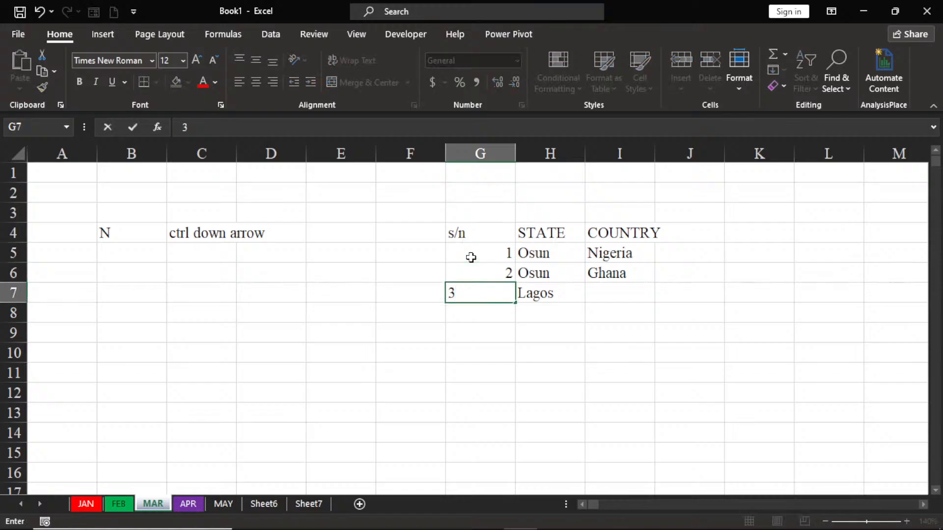
pyautogui.write('4')
pyautogui.press('BackSpace')
pyautogui.press('BackSpace')
pyautogui.write('3')
pyautogui.press('Return')
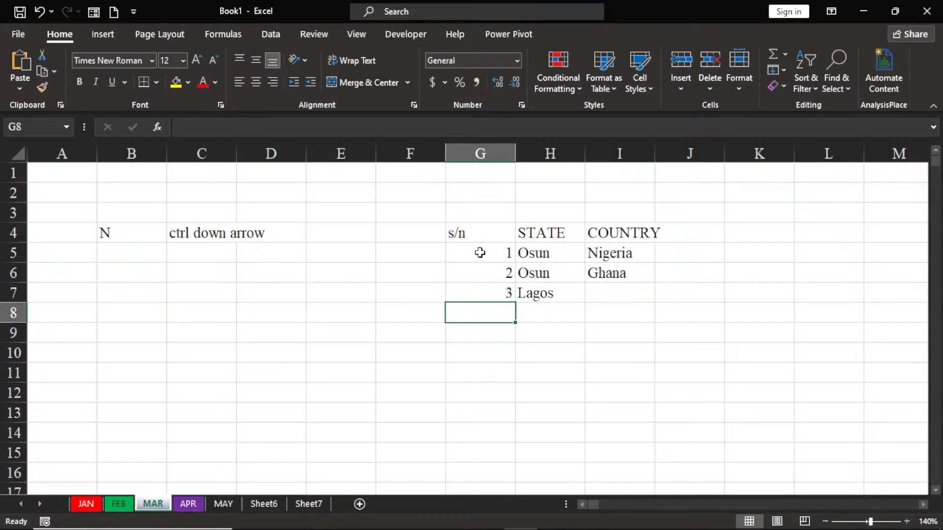
# Step: Select the serial numbers G5:G7 and the whole table G4:I7, and enter the label "range" in cell E3
pyautogui.moveTo(480, 249); pyautogui.dragTo(482, 289)
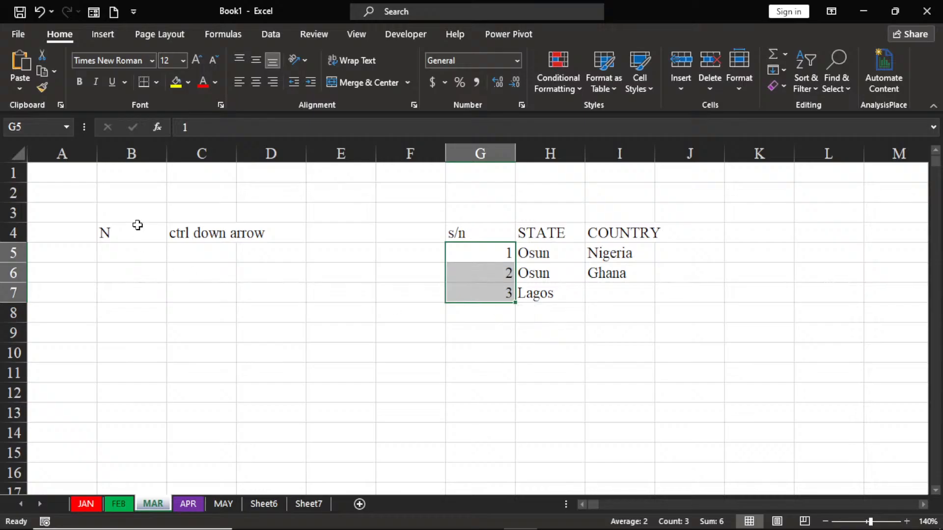
pyautogui.moveTo(490, 234); pyautogui.dragTo(635, 286)
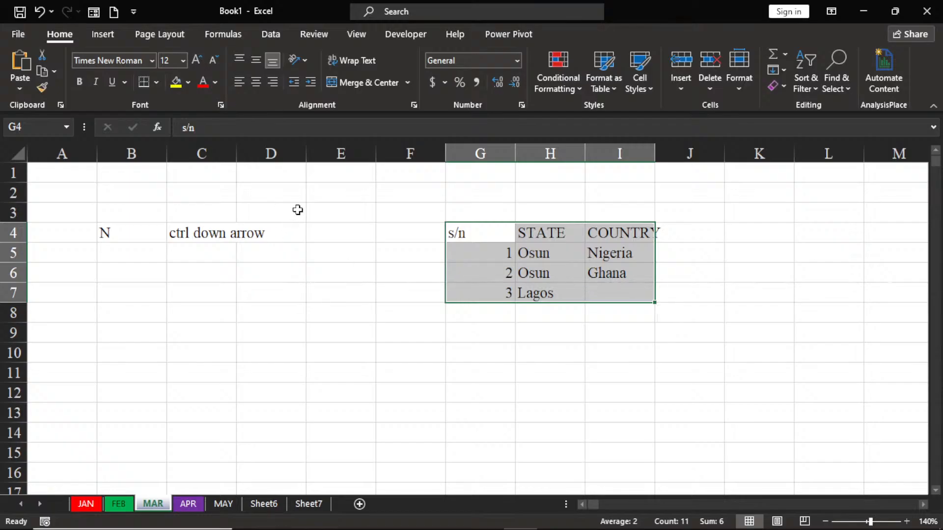
pyautogui.click(313, 210)
pyautogui.write('ra')
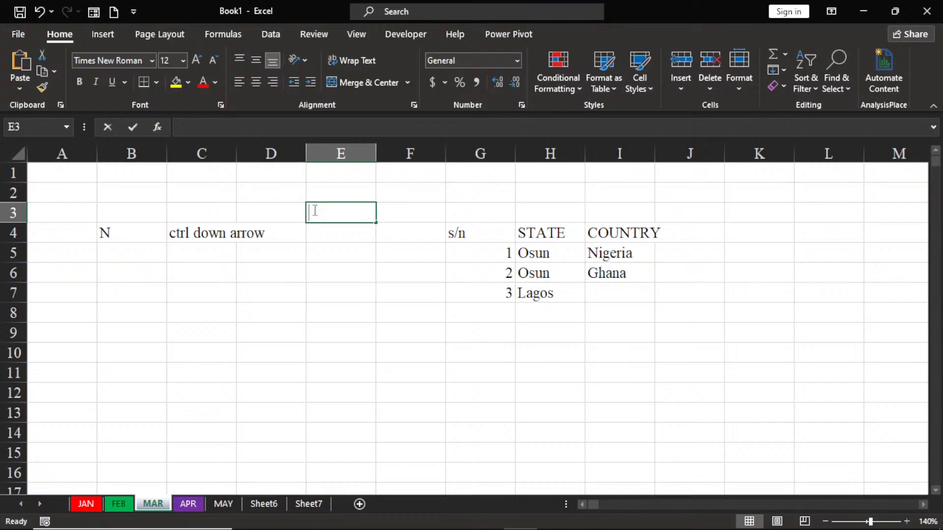
pyautogui.write('nge')
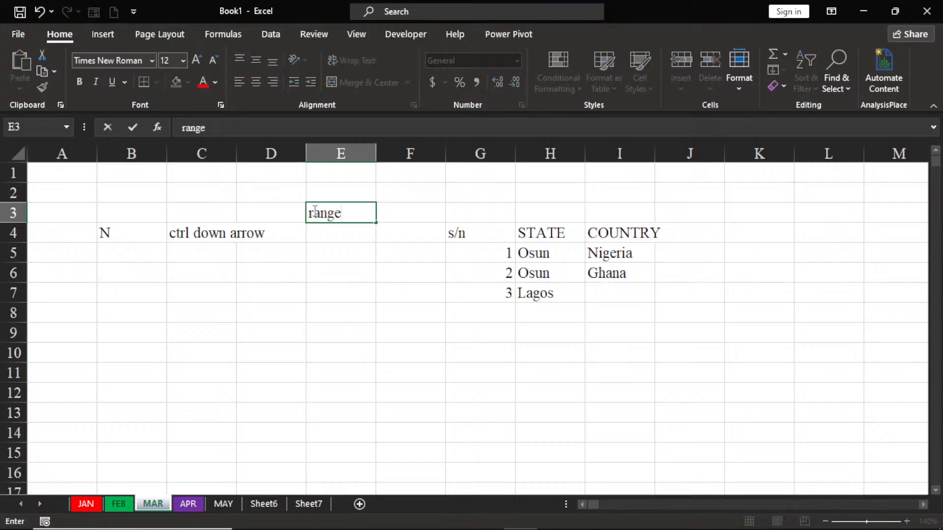
pyautogui.click(332, 248)
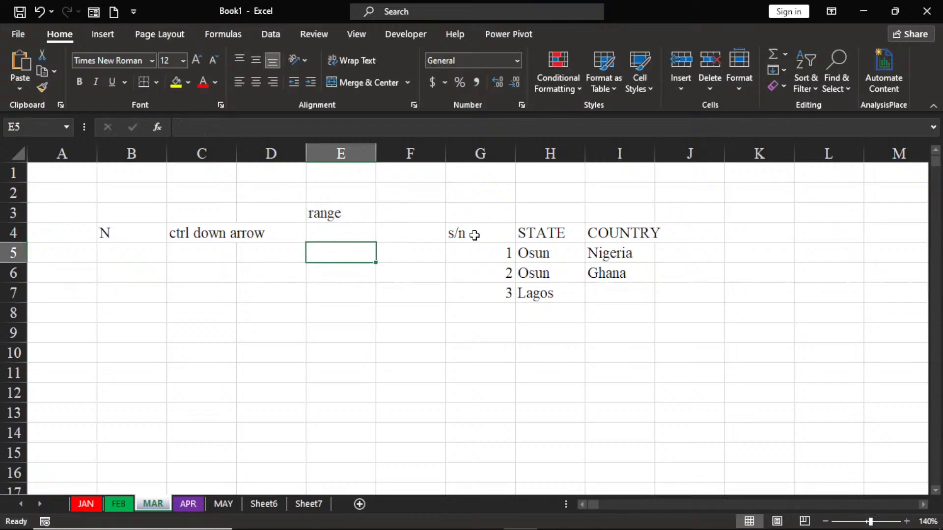
# Step: Select the table G4:I7 and write its range reference "g4:i7" in cell E7
pyautogui.moveTo(475, 235); pyautogui.dragTo(634, 284)
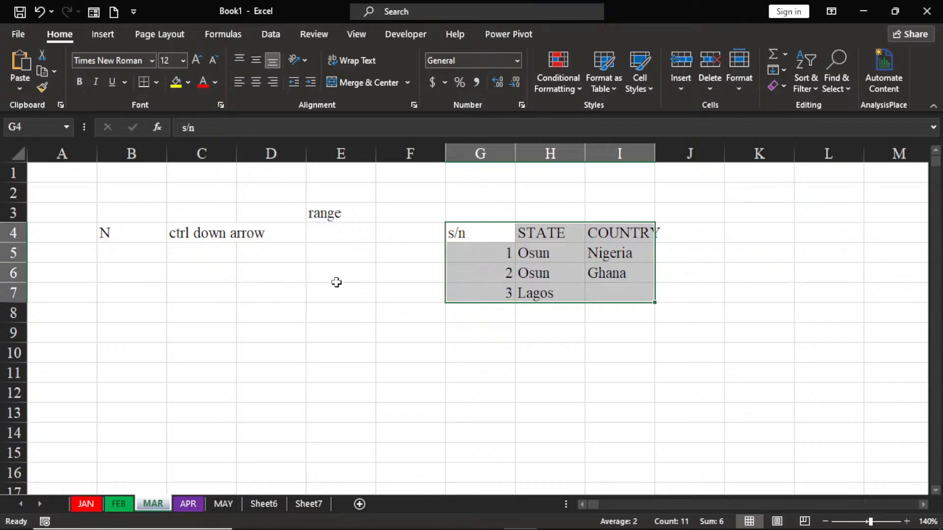
pyautogui.click(322, 296)
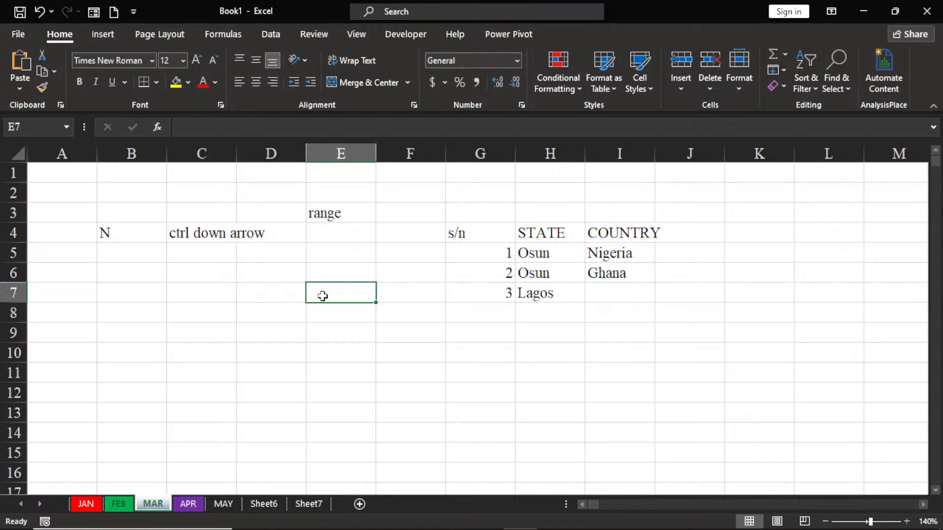
pyautogui.write('g')
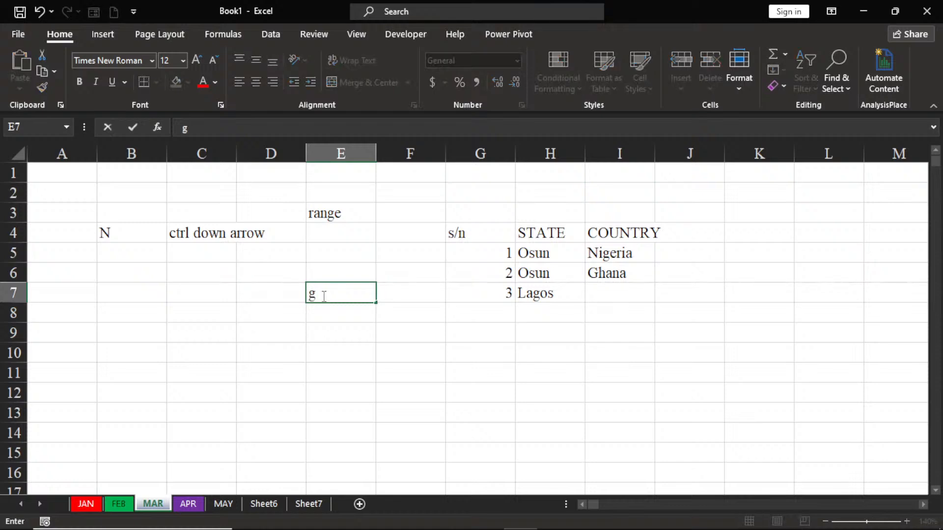
pyautogui.write('4:i7')
# Step: Check the range by selecting its corner cells G4 and I7 and the whole block G4:I7, and return to cell E7
pyautogui.click(467, 236)
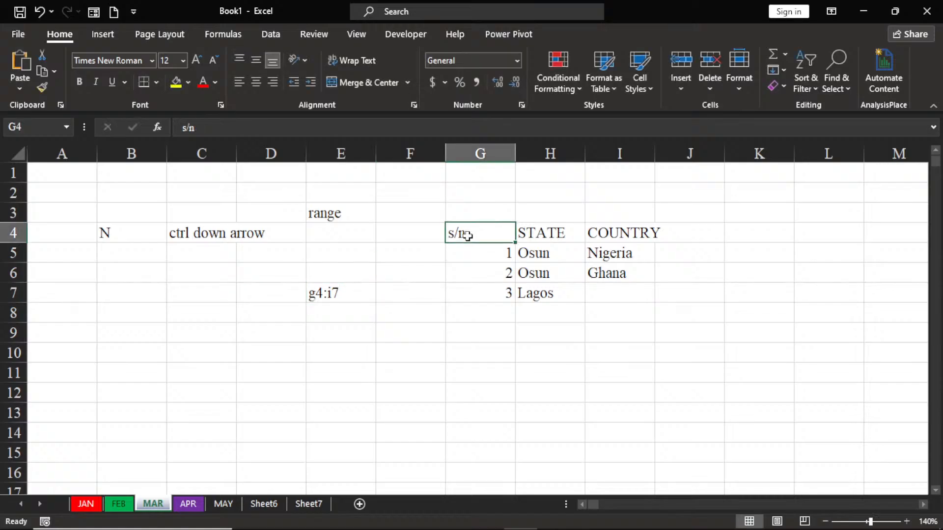
pyautogui.click(625, 299)
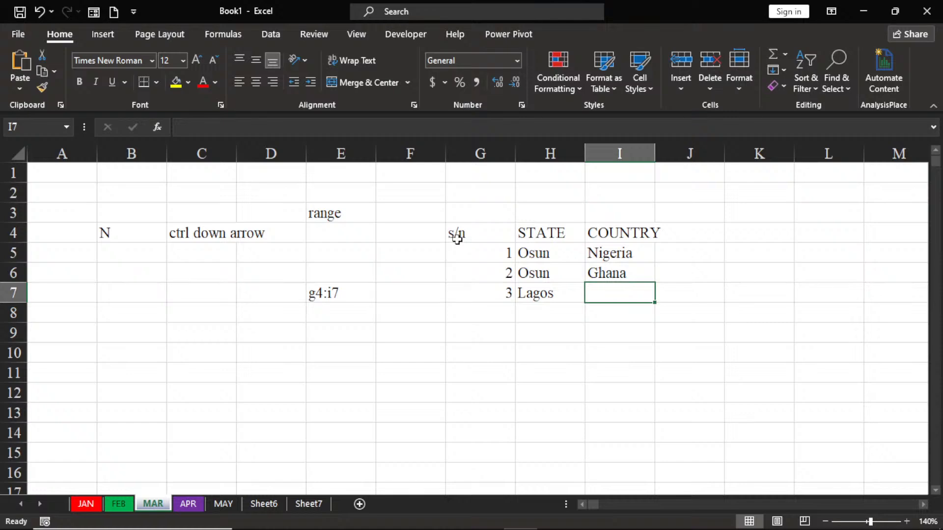
pyautogui.moveTo(456, 233); pyautogui.dragTo(637, 290)
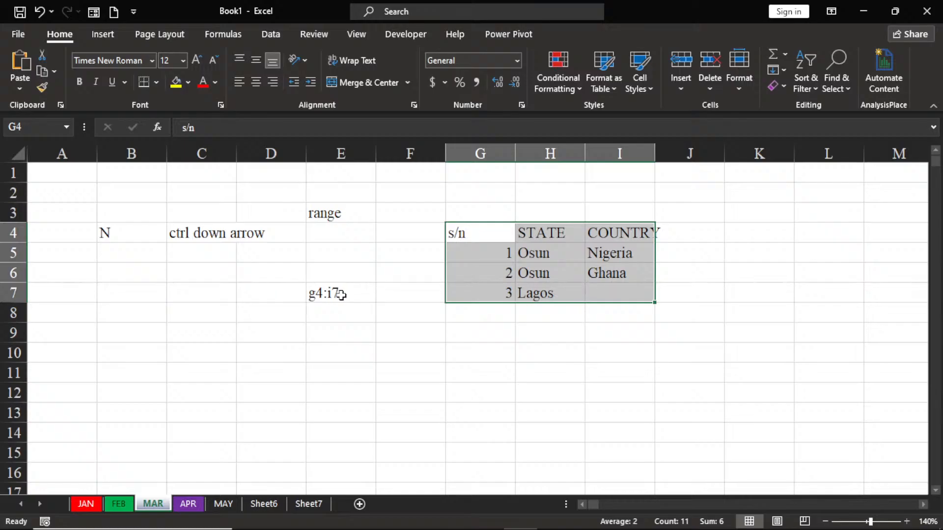
pyautogui.click(366, 286)
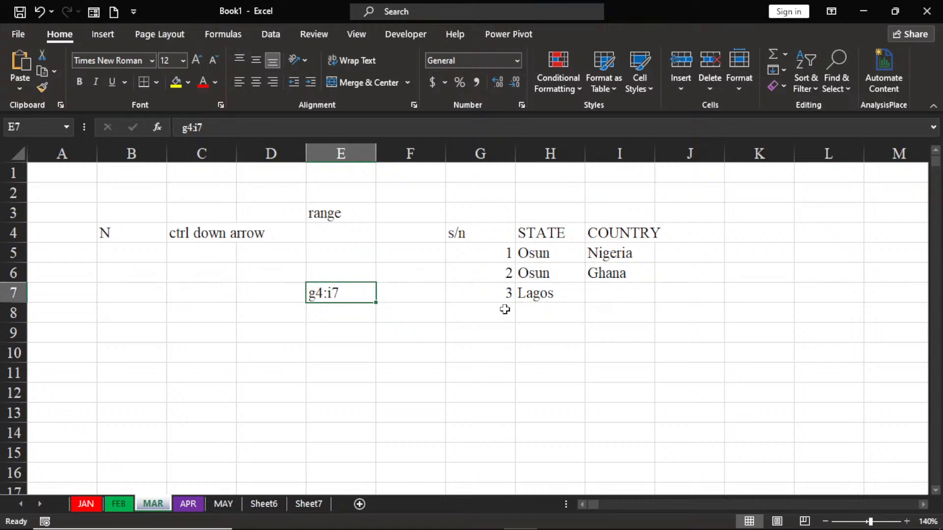
# Step: Select the serial numbers in G5:G7 and fill the series down to 12 in cell G16
pyautogui.click(492, 266)
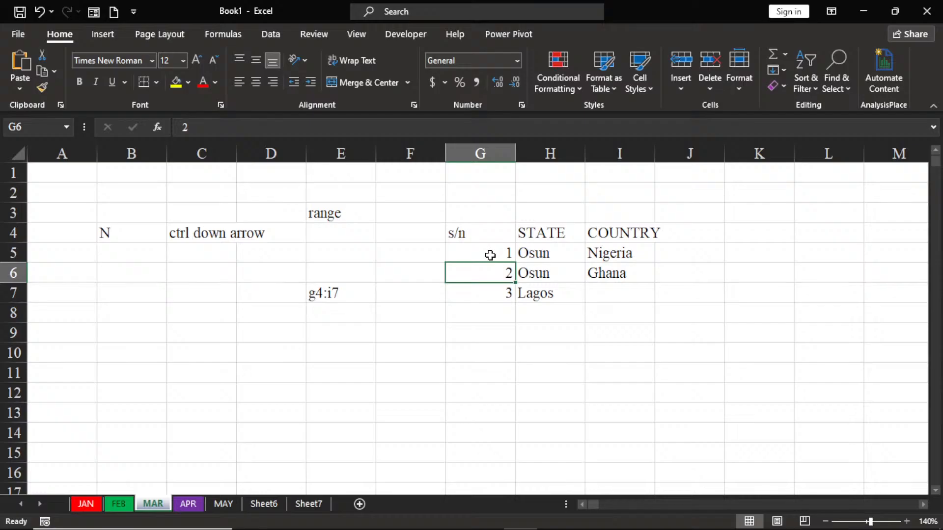
pyautogui.click(490, 253)
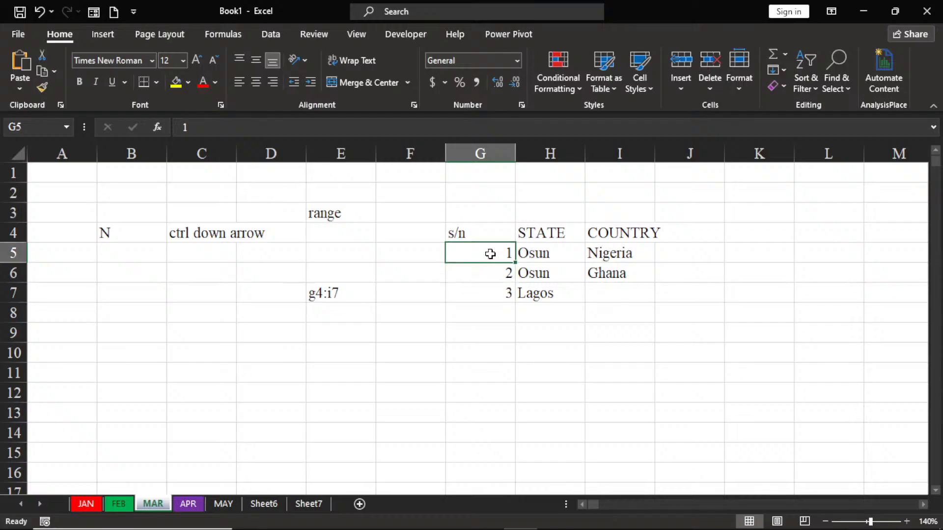
pyautogui.moveTo(491, 253); pyautogui.dragTo(486, 285)
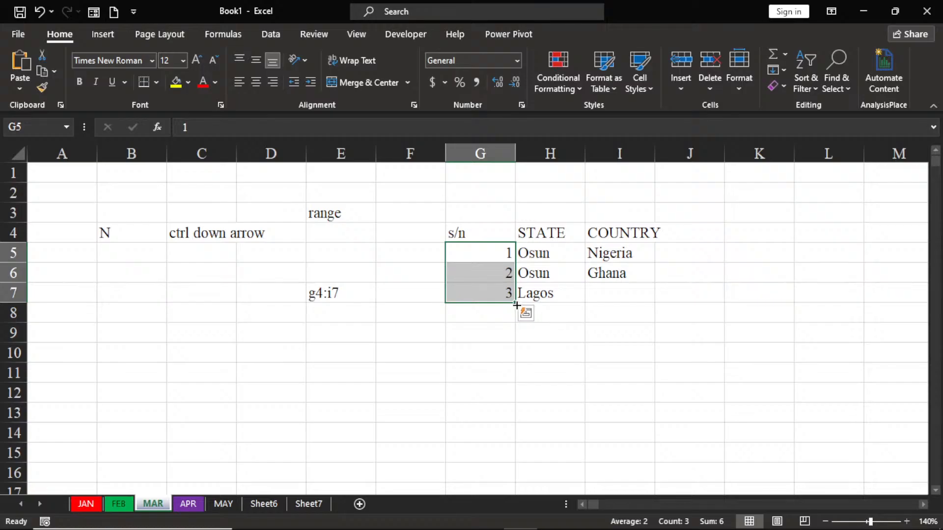
pyautogui.moveTo(517, 306); pyautogui.dragTo(518, 483)
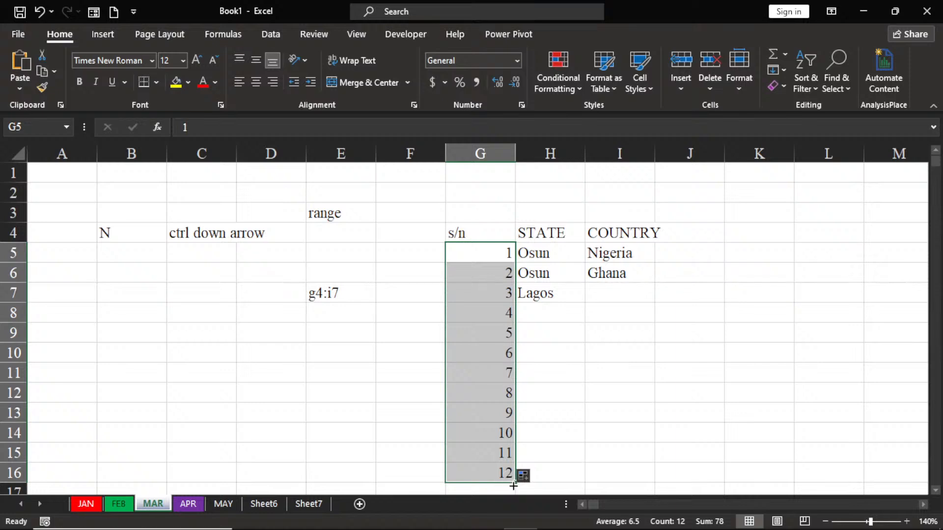
# Step: Extend the serial number series in column G down to 146 in cell G150
pyautogui.moveTo(521, 485); pyautogui.dragTo(520, 528)
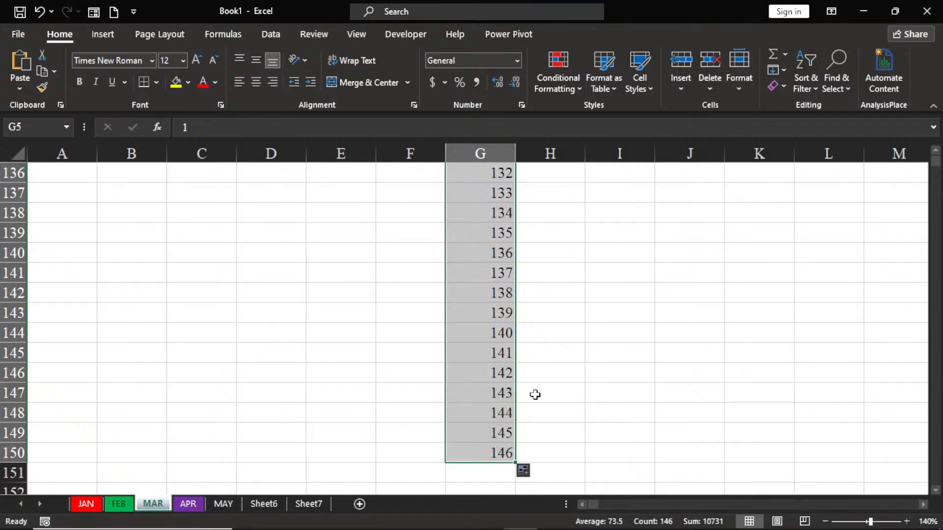
pyautogui.keyDown('ctrl'); pyautogui.scroll(5, 534, 394); pyautogui.keyUp('ctrl')
pyautogui.keyDown('ctrl'); pyautogui.scroll(-2, 535, 394); pyautogui.keyUp('ctrl')
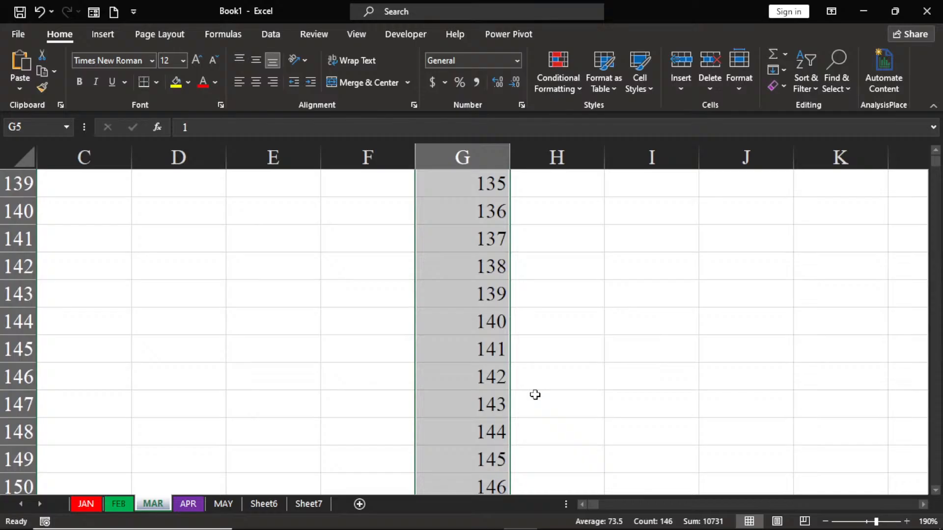
pyautogui.keyDown('ctrl'); pyautogui.scroll(-1, 535, 395); pyautogui.keyUp('ctrl')
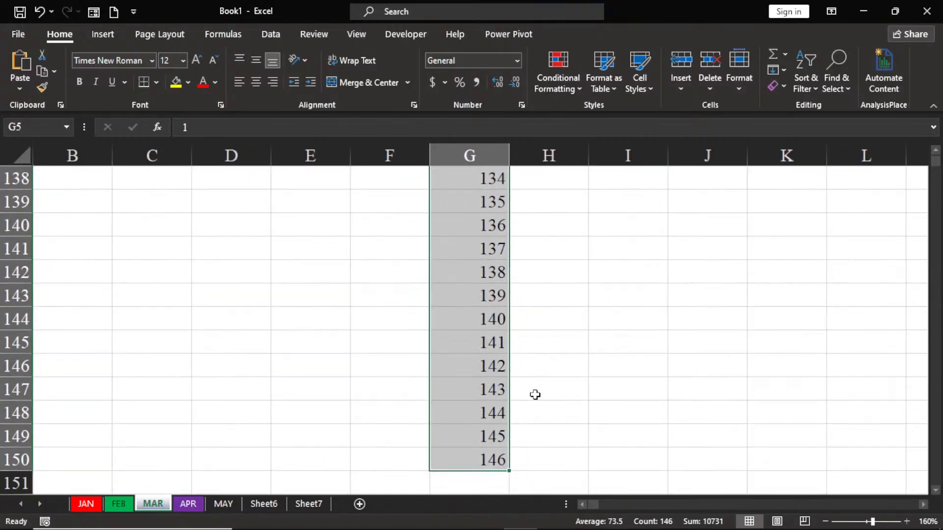
pyautogui.keyDown('ctrl'); pyautogui.scroll(-1, 535, 394); pyautogui.keyUp('ctrl')
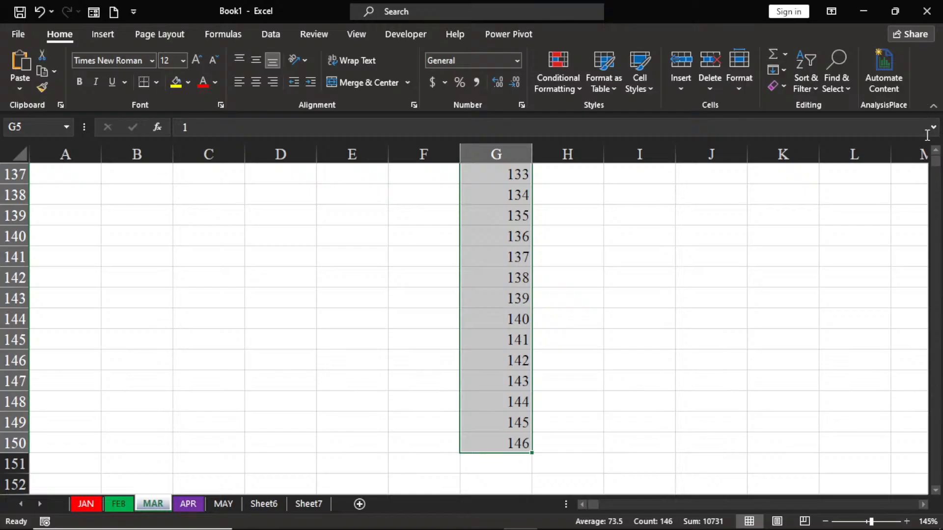
pyautogui.scroll(2, 937, 156)
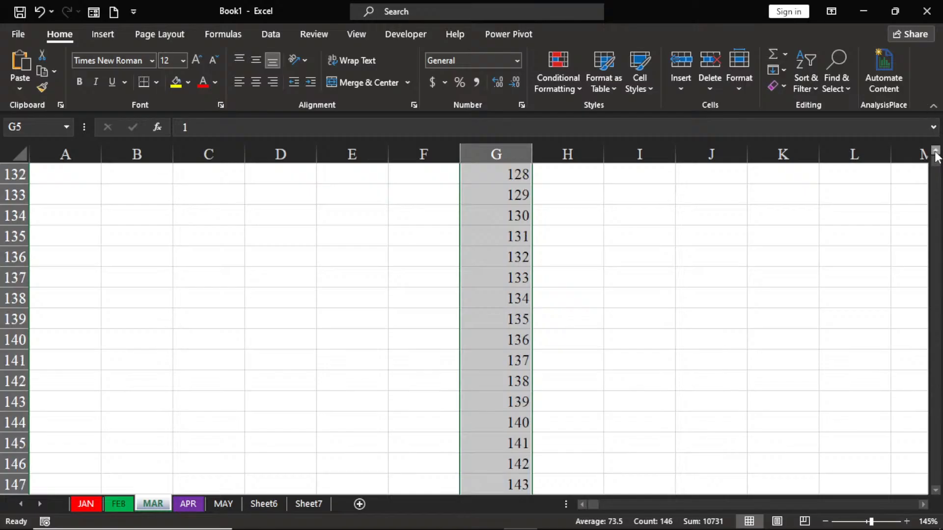
pyautogui.scroll(9, 936, 156)
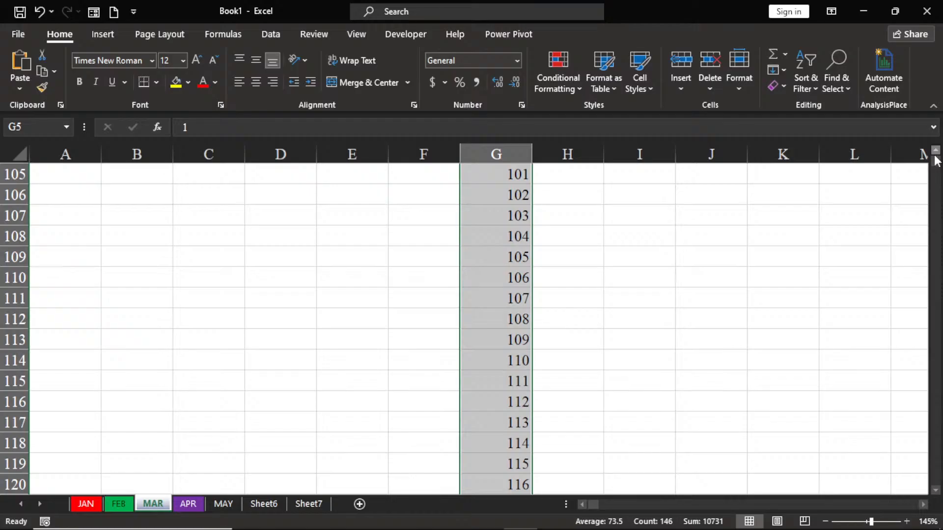
pyautogui.click(935, 154)
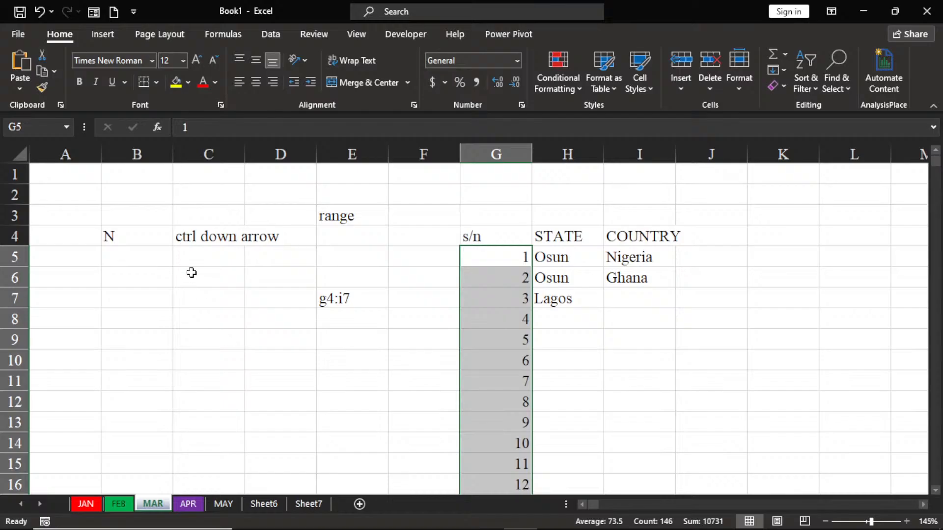
# Step: Enter 2 and 4 in cells C6 and C7 and fill the even-number series down to 20 in C15
pyautogui.click(192, 272)
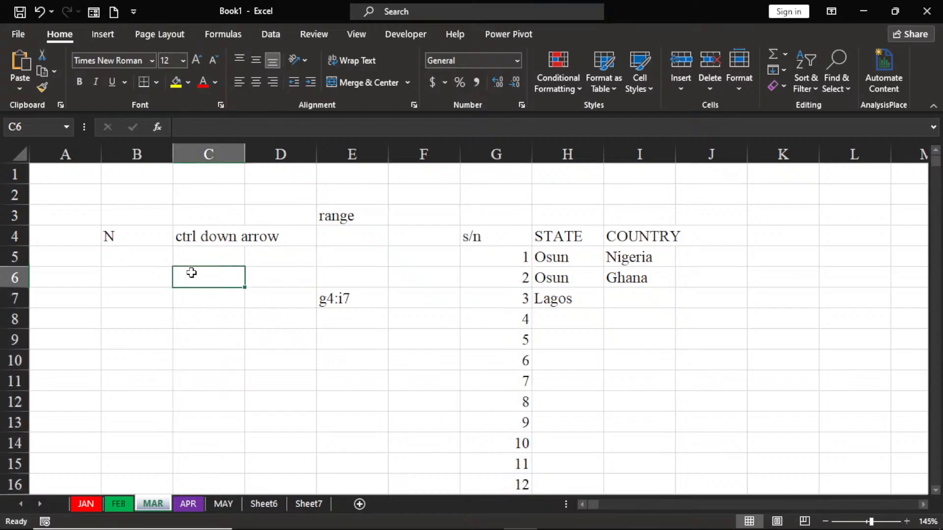
pyautogui.write('2')
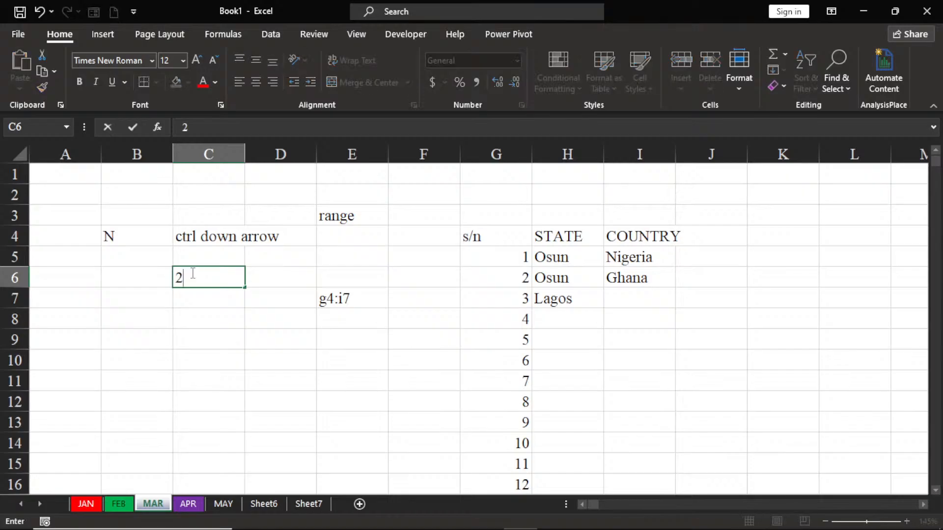
pyautogui.press('Return')
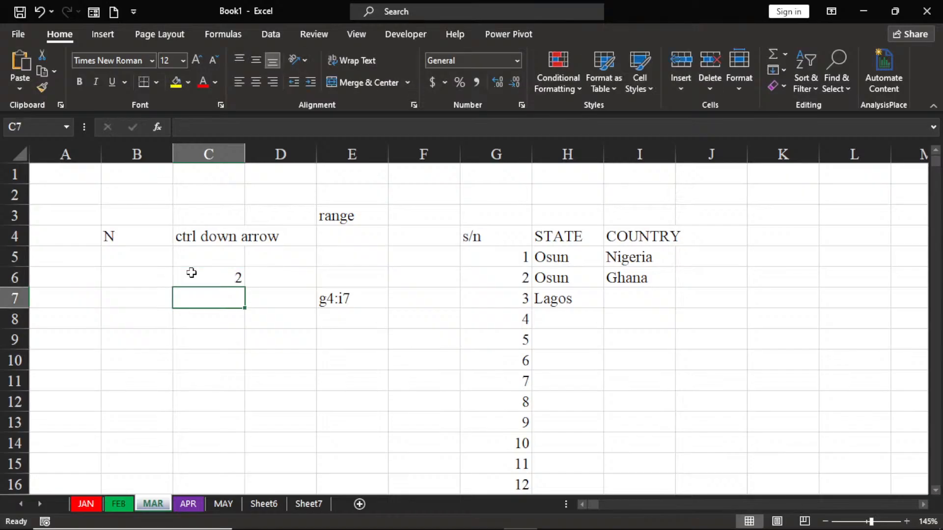
pyautogui.write('4')
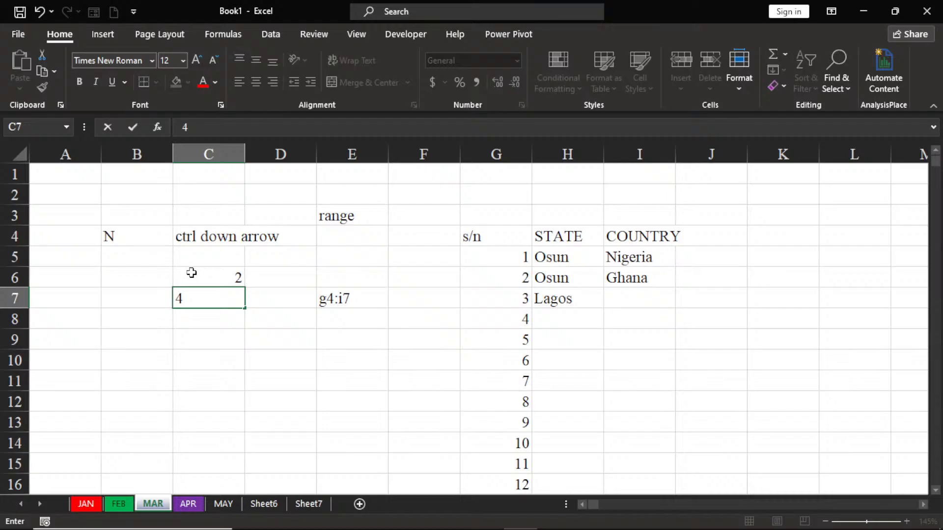
pyautogui.click(192, 273)
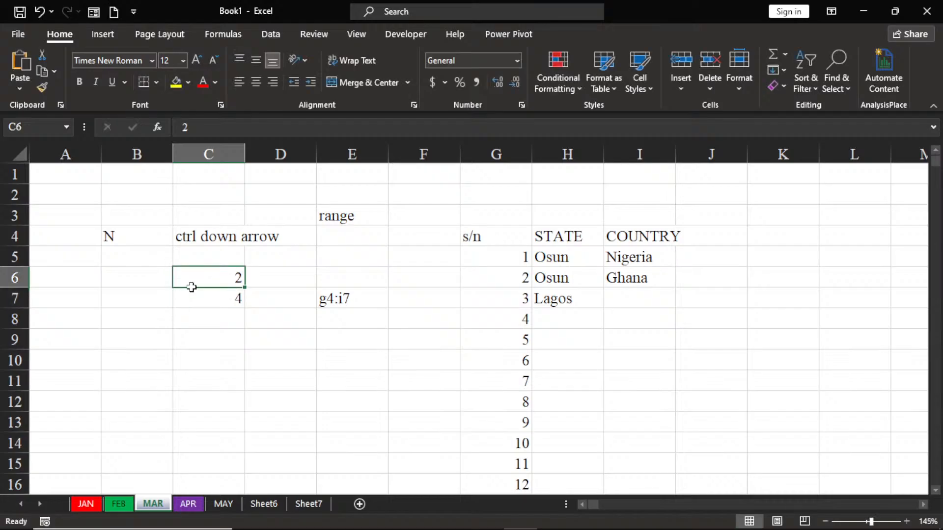
pyautogui.moveTo(193, 284); pyautogui.dragTo(227, 468)
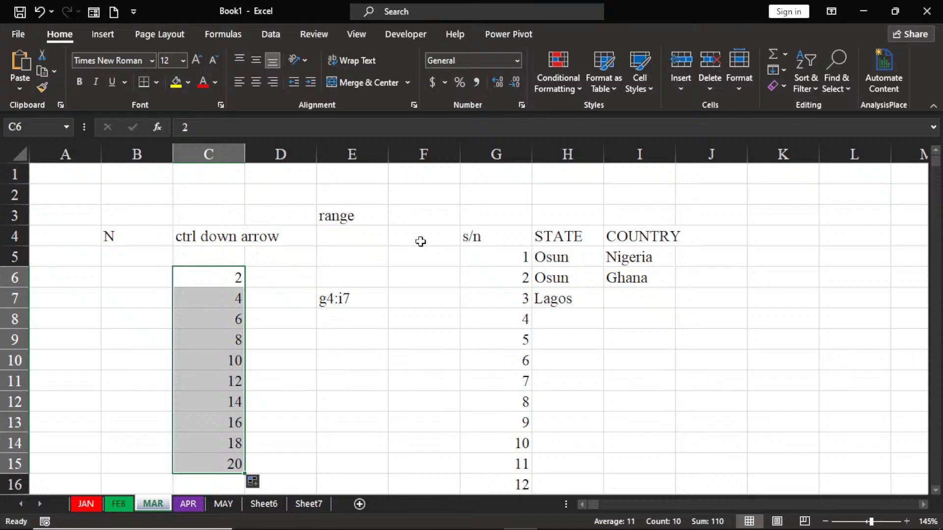
# Step: Enter 1 in cell F4, fill it down to F14, and switch the fill option to Fill Series
pyautogui.click(423, 239)
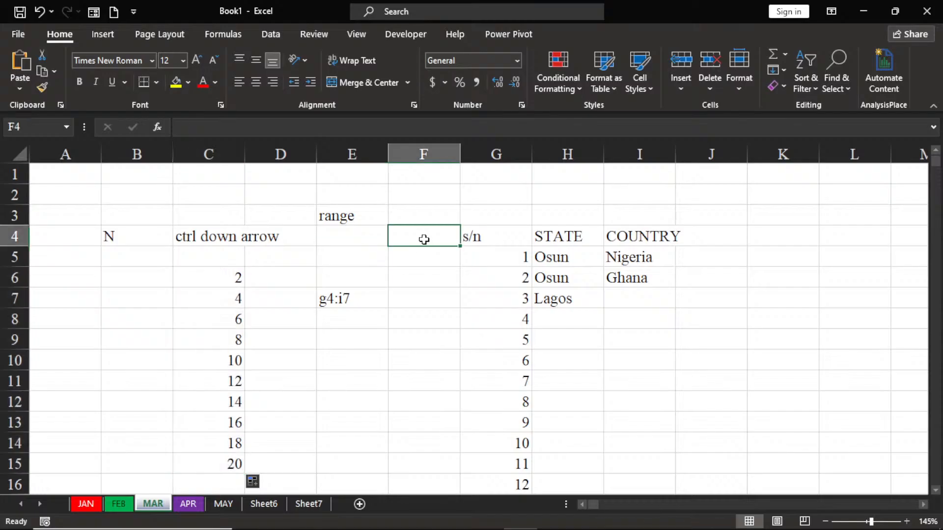
pyautogui.write('1')
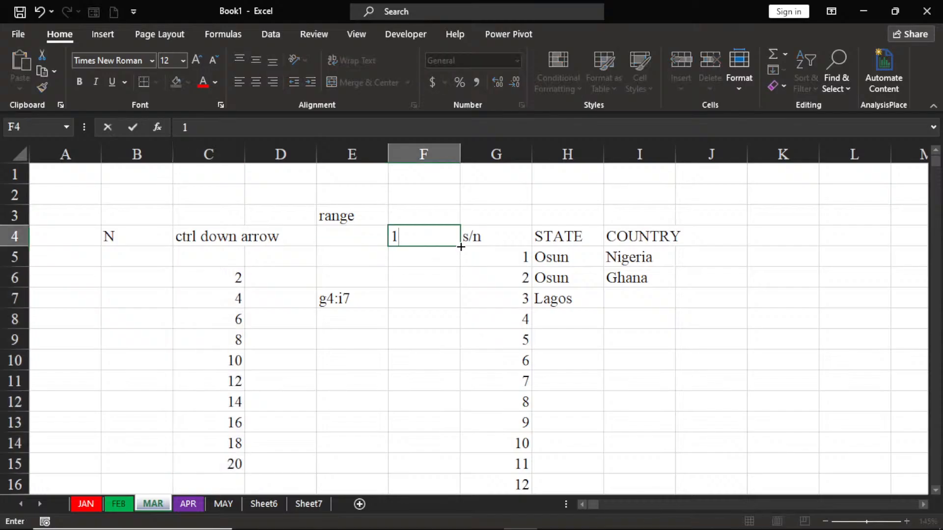
pyautogui.moveTo(460, 246); pyautogui.dragTo(430, 456)
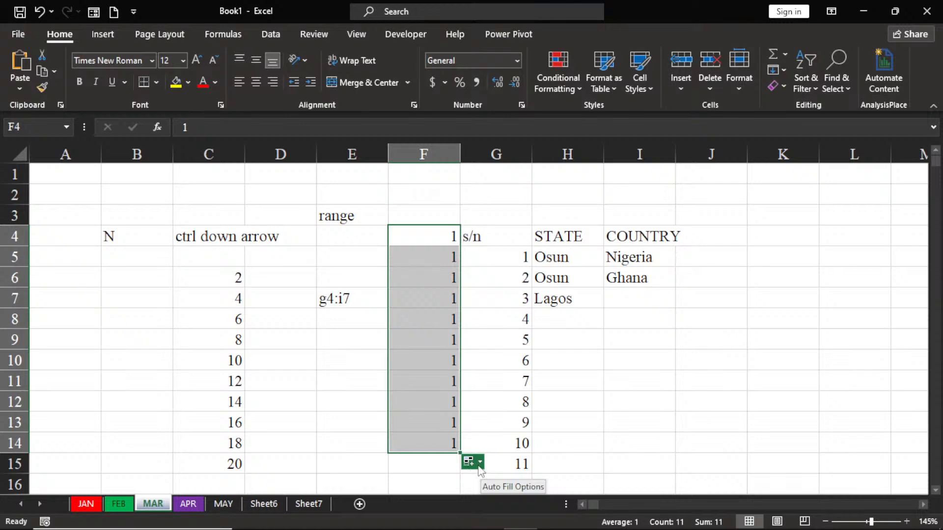
pyautogui.click(479, 469)
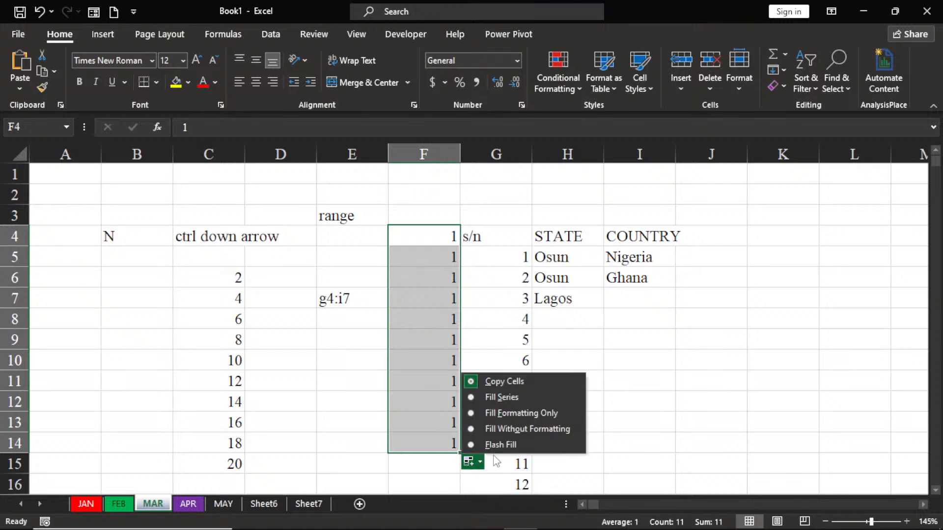
pyautogui.click(506, 399)
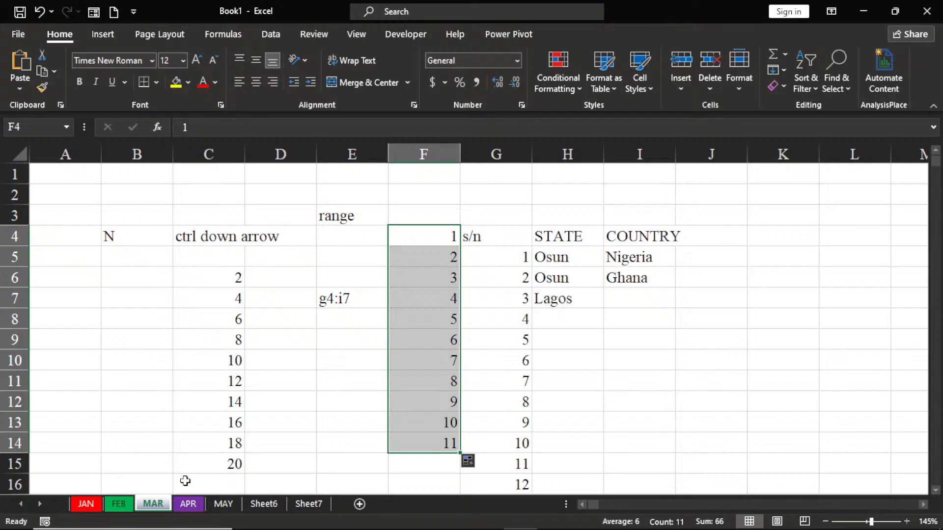
# Step: Select the entire MAR sheet and delete all of its contents
pyautogui.click(23, 157)
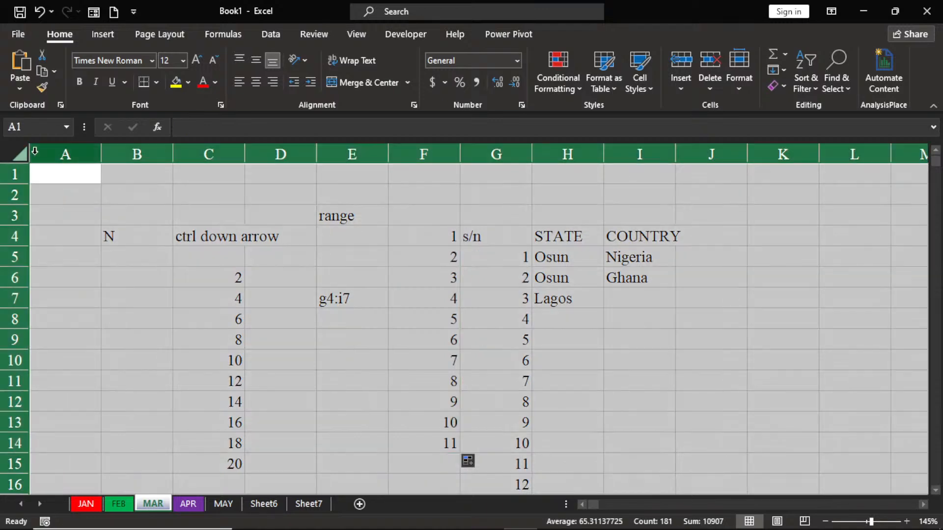
pyautogui.press('Delete')
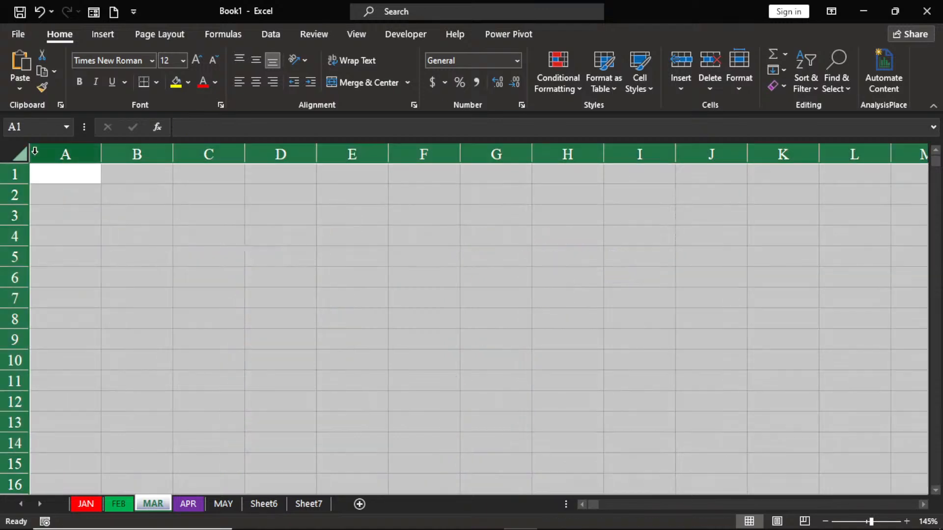
pyautogui.click(138, 196)
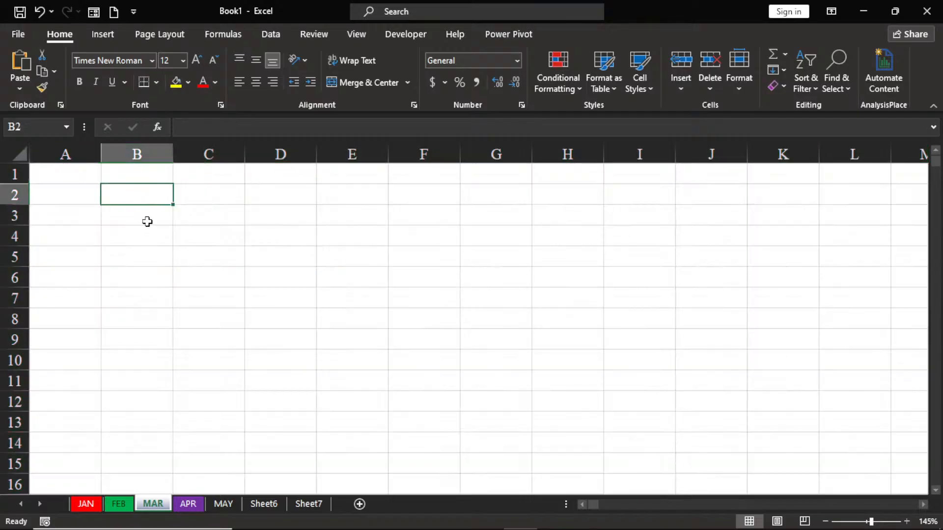
# Step: Enter "Mon" in cell B3 and fill the weekday series down to Sat in B8
pyautogui.click(148, 219)
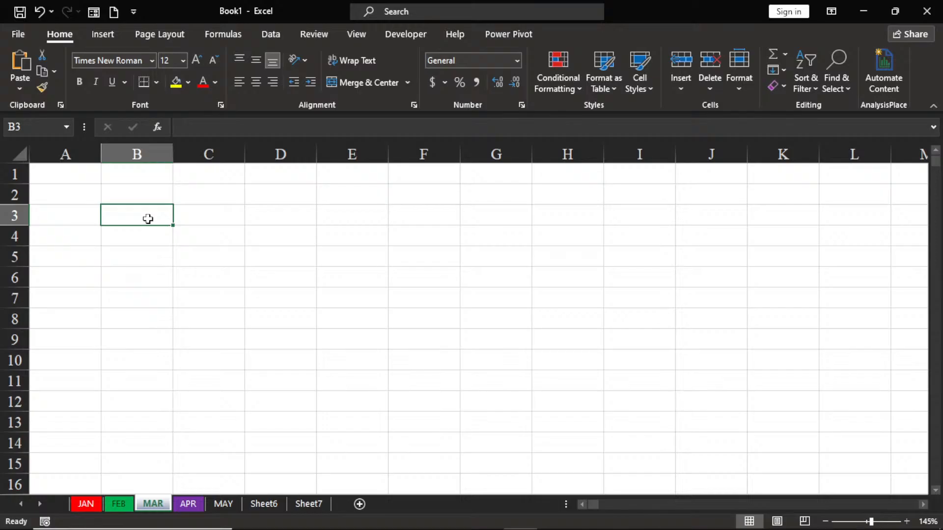
pyautogui.write('m')
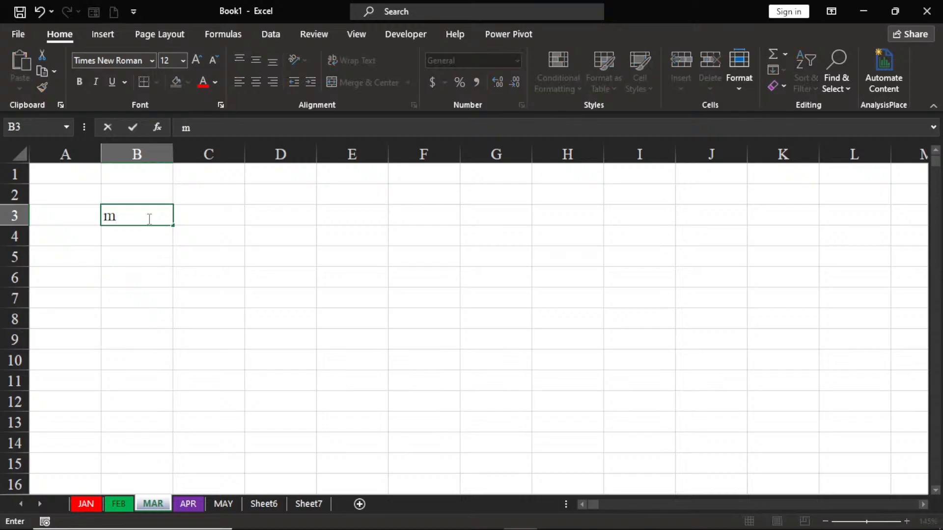
pyautogui.press('BackSpace')
pyautogui.write('Mon')
pyautogui.hotkey('ctrl', 'Return')
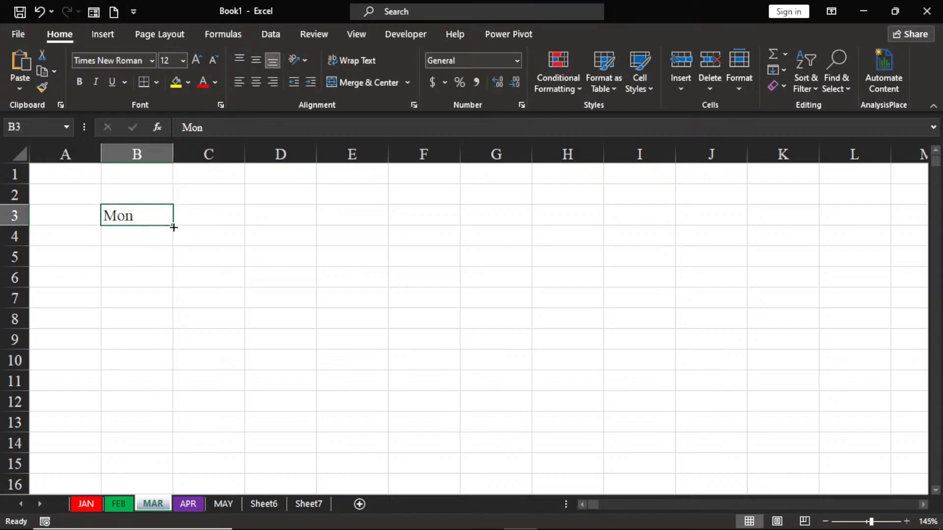
pyautogui.moveTo(173, 226); pyautogui.dragTo(148, 335)
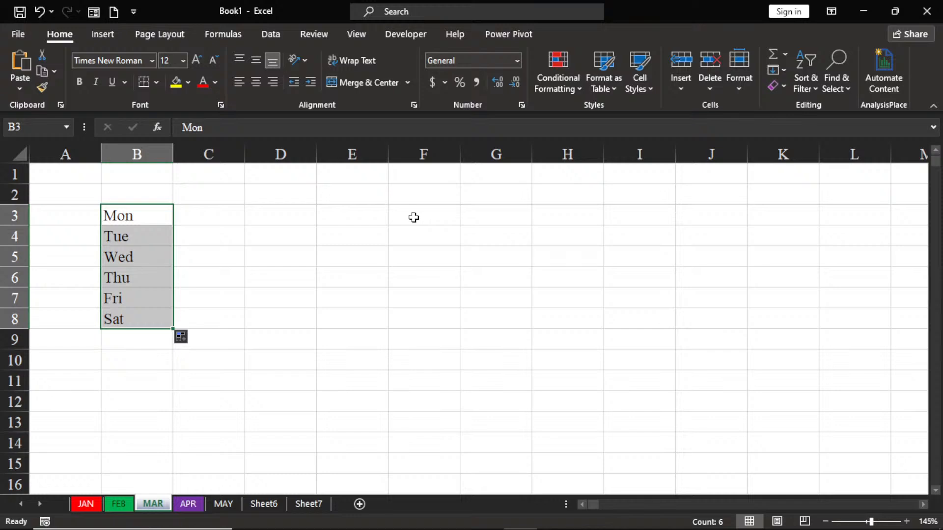
# Step: Copy the weekday list B3:B8 and paste it starting at cell F3
pyautogui.hotkey('ctrl', 'c')
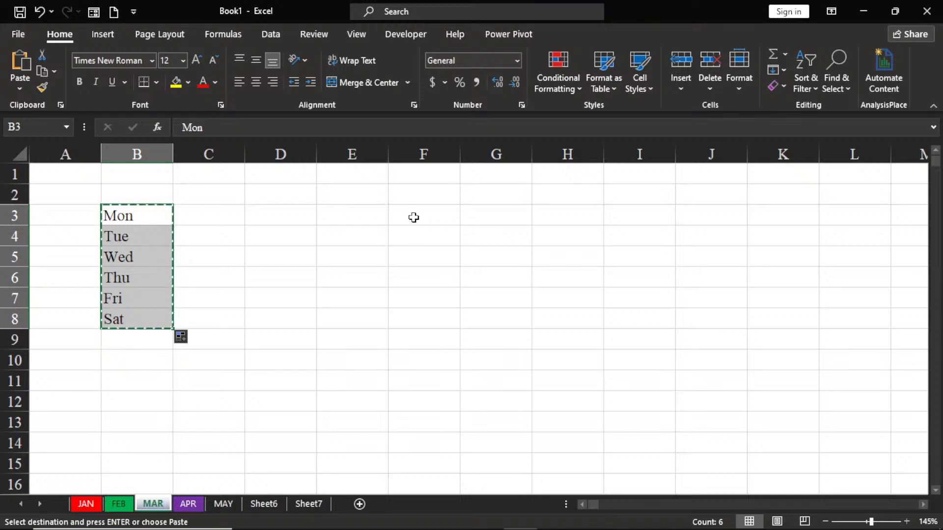
pyautogui.click(414, 217)
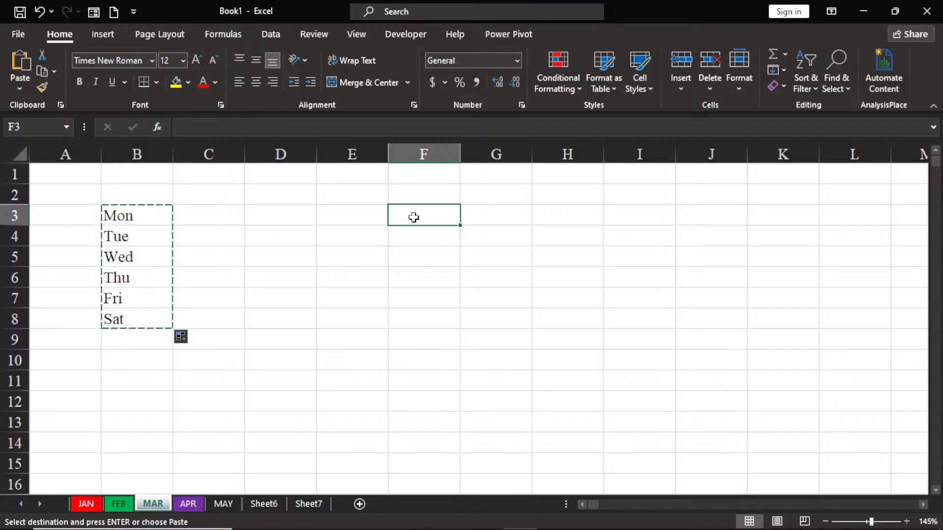
pyautogui.hotkey('ctrl', 'v')
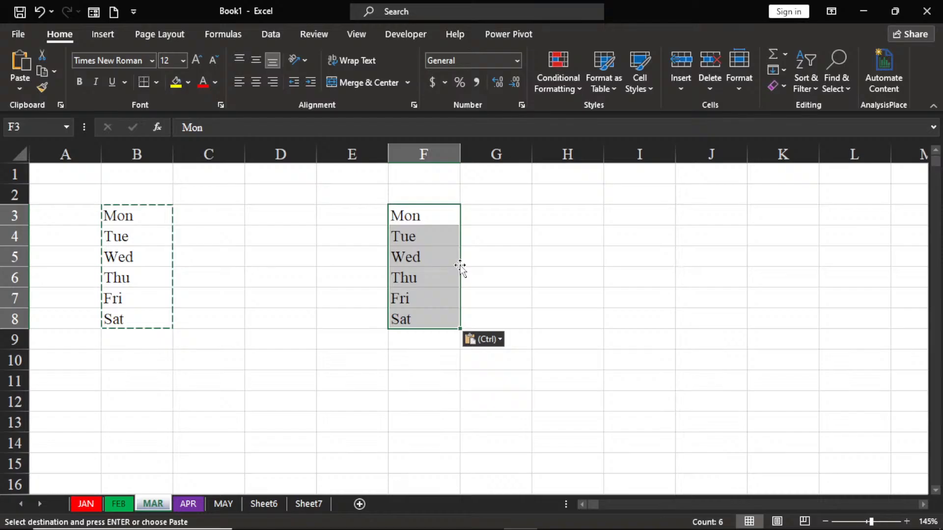
# Step: Move the pasted weekday list from F3:F8 to K3:K8
pyautogui.moveTo(460, 265); pyautogui.dragTo(462, 271)
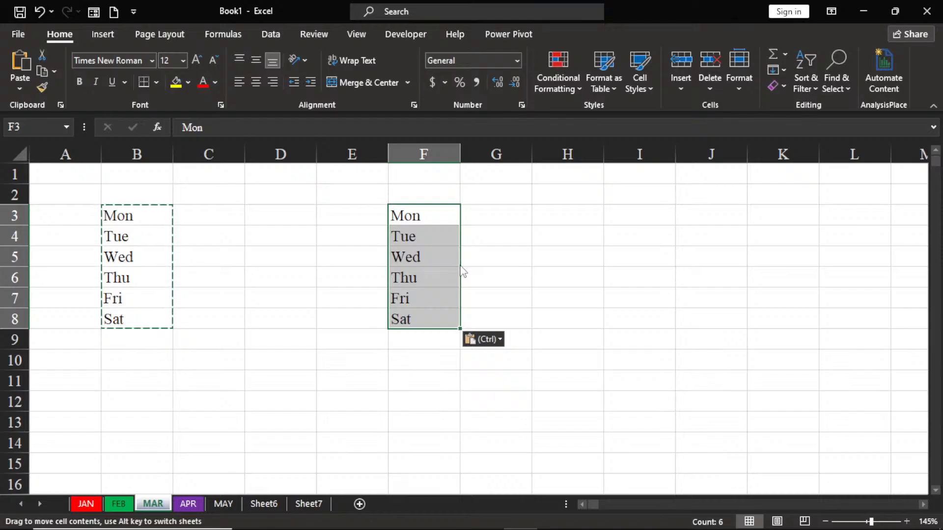
pyautogui.moveTo(462, 272); pyautogui.dragTo(752, 261)
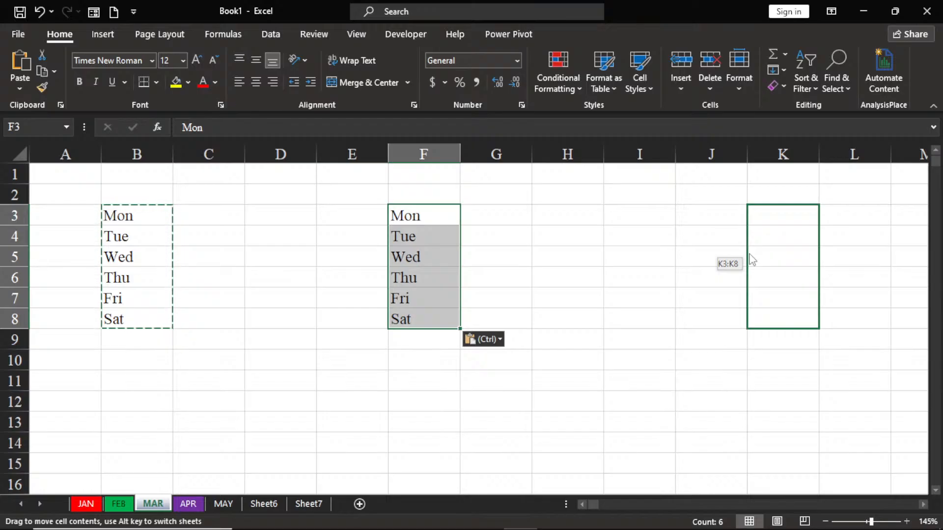
pyautogui.moveTo(752, 261); pyautogui.dragTo(795, 252)
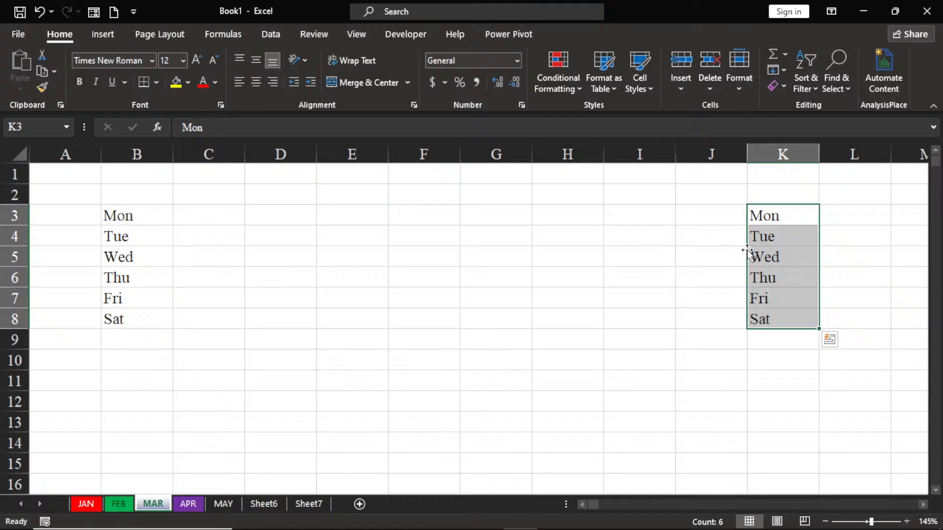
# Step: Copy the weekday list from K3:K8 to F3:F8, keeping the original in place
pyautogui.moveTo(747, 252); pyautogui.dragTo(424, 260)
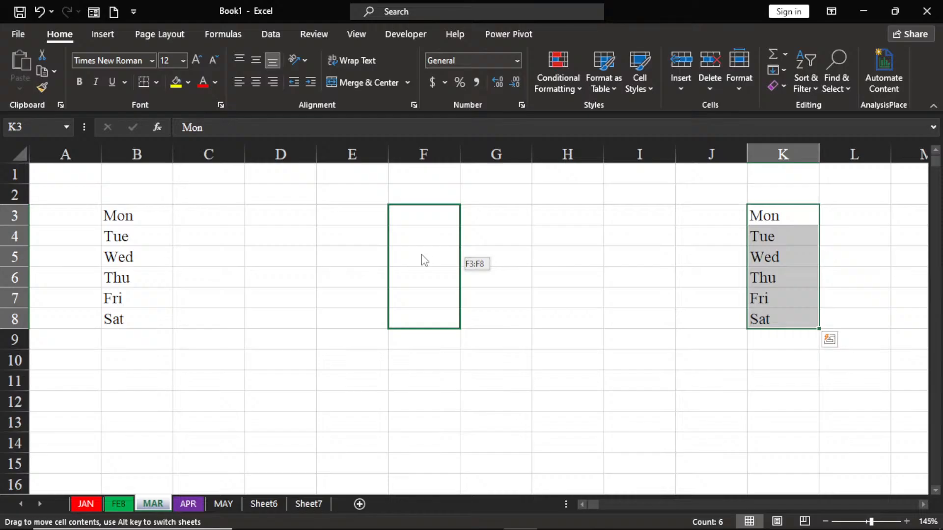
pyautogui.moveTo(424, 261); pyautogui.dragTo(425, 260)
pyautogui.press('ctrl')
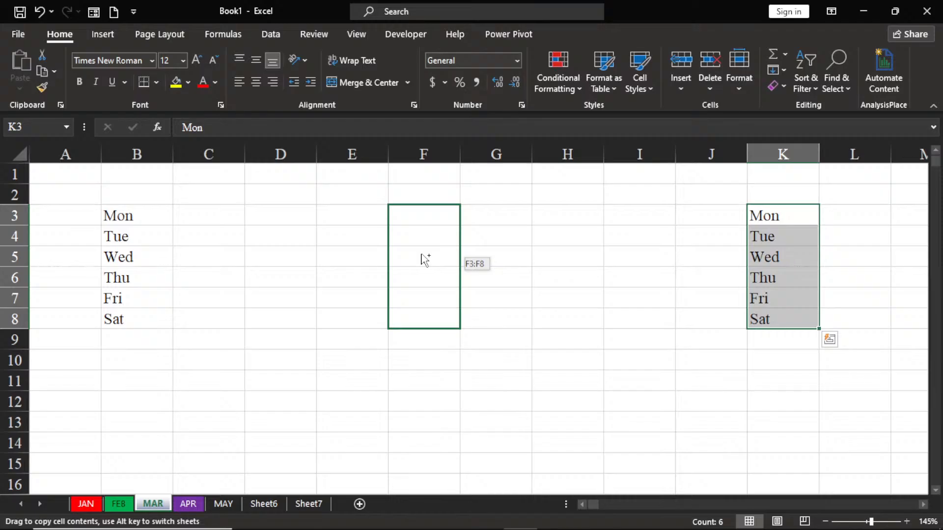
pyautogui.moveTo(425, 261); pyautogui.dragTo(425, 260)
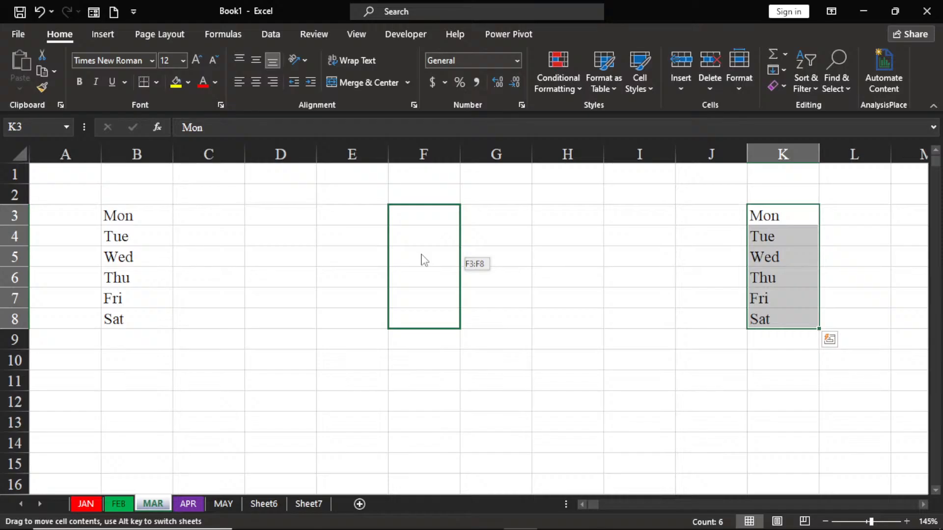
pyautogui.moveTo(425, 260); pyautogui.dragTo(425, 261)
pyautogui.moveTo(425, 260)
pyautogui.mouseDown()
pyautogui.moveTo(858, 221)
pyautogui.moveTo(461, 284)
pyautogui.moveTo(467, 262)
pyautogui.moveTo(421, 260)
pyautogui.mouseUp()
pyautogui.moveTo(423, 261); pyautogui.dragTo(423, 261)
pyautogui.press('ctrl')
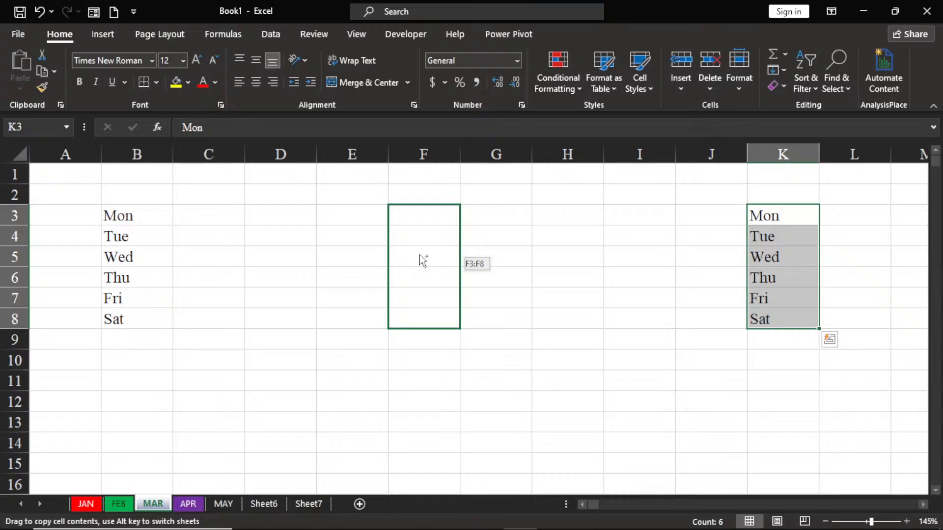
pyautogui.moveTo(423, 261); pyautogui.dragTo(423, 261)
# Step: Enter "week 1" in cell B2 above the first weekday list
pyautogui.click(130, 196)
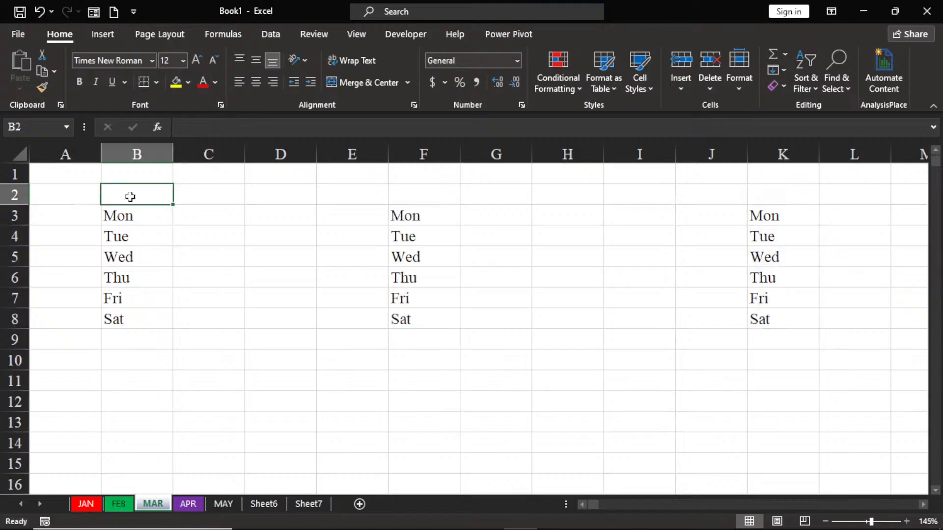
pyautogui.write('we')
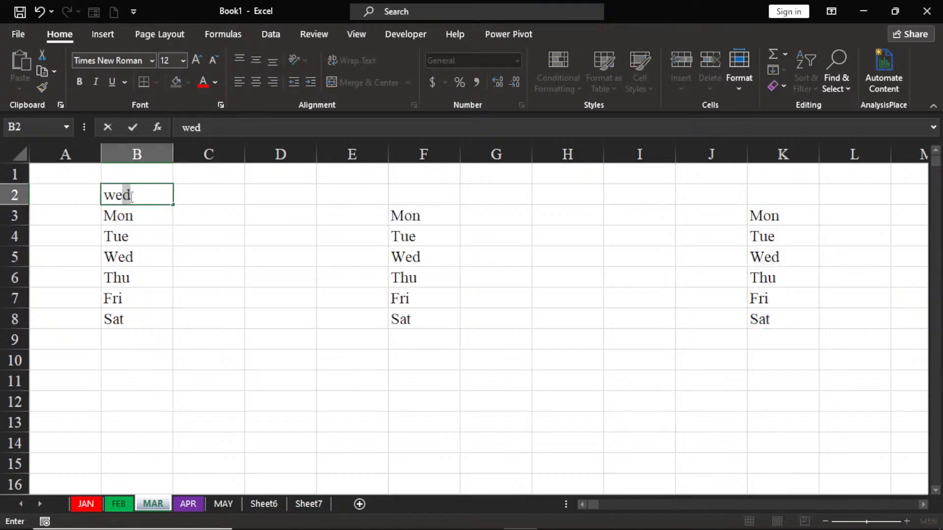
pyautogui.write('ek 1')
pyautogui.press('Tab')
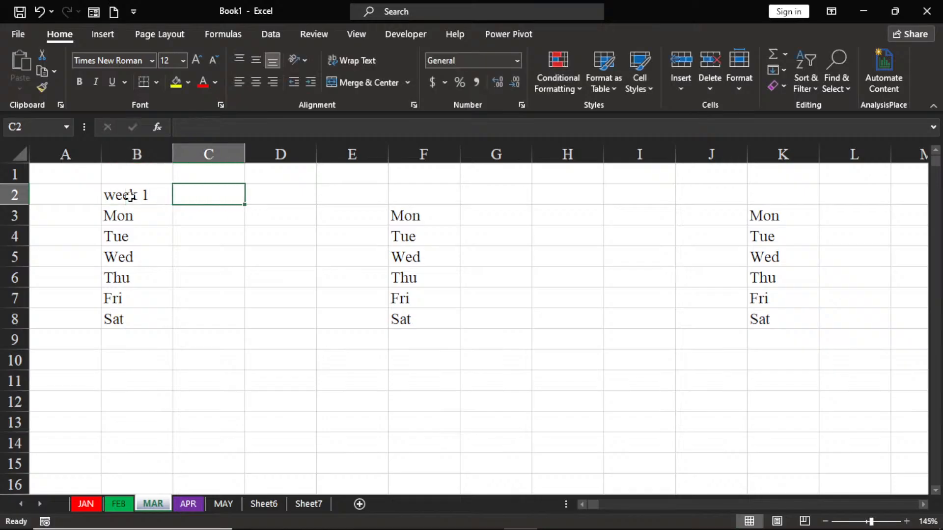
# Step: Make the heading in B2 bold at font size 14 and capitalize it as "Week 1"
pyautogui.click(129, 197)
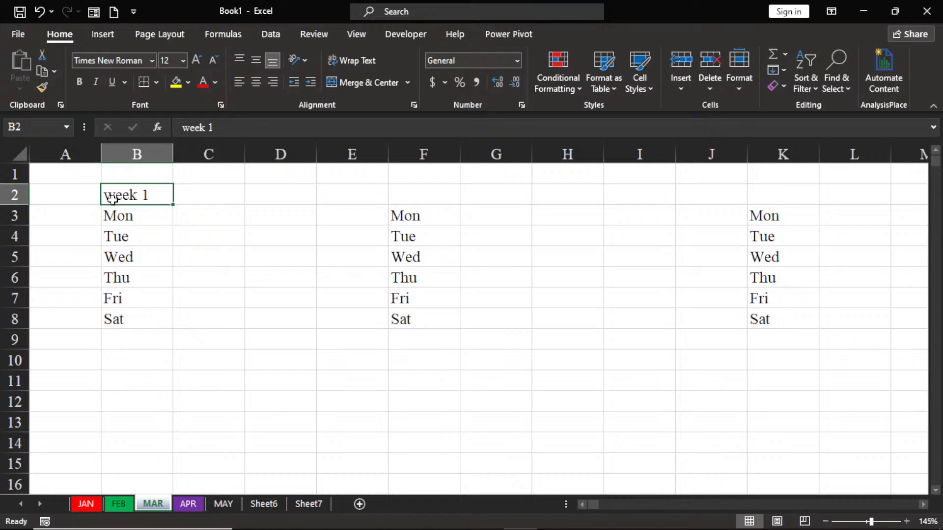
pyautogui.click(80, 82)
pyautogui.click(194, 60)
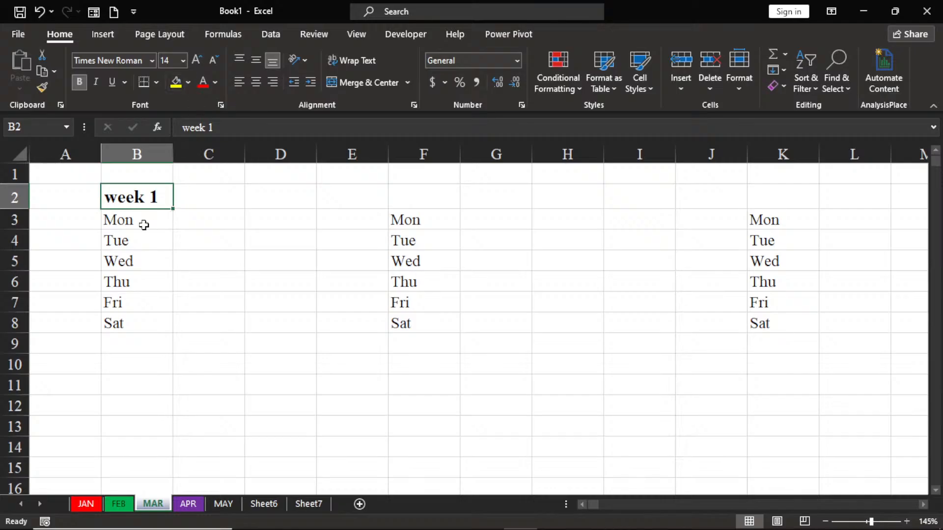
pyautogui.doubleClick(122, 201)
pyautogui.press('BackSpace')
pyautogui.write('W')
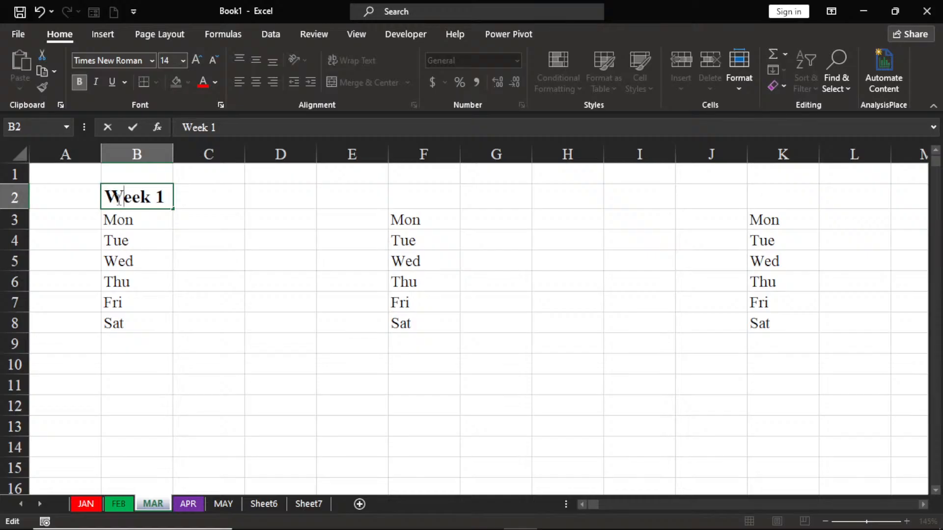
pyautogui.click(180, 259)
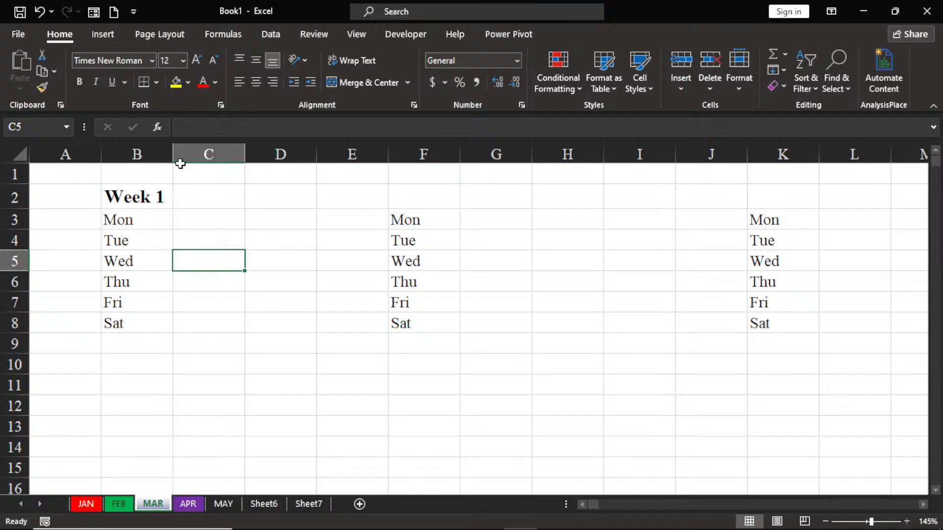
# Step: Give the heading in B2 a dark blue font color and a White, Background 1, Darker 25% fill
pyautogui.click(136, 194)
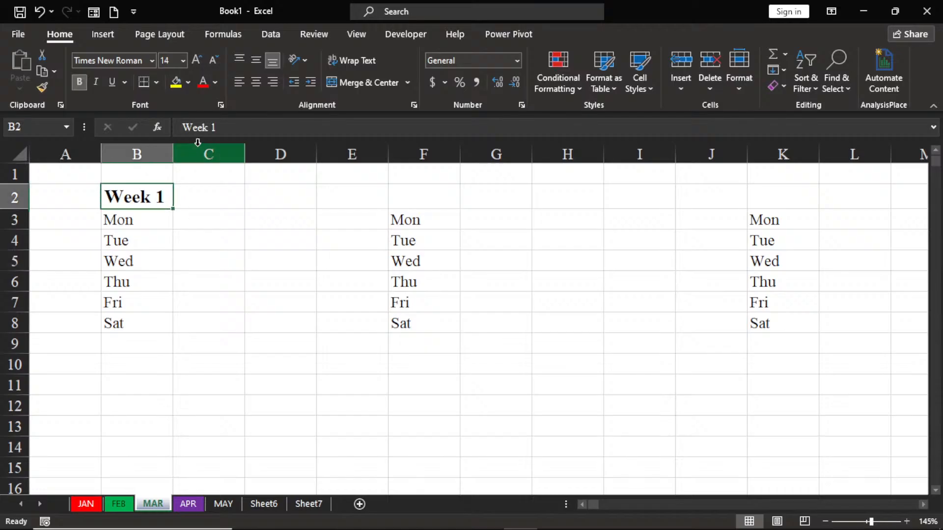
pyautogui.click(211, 82)
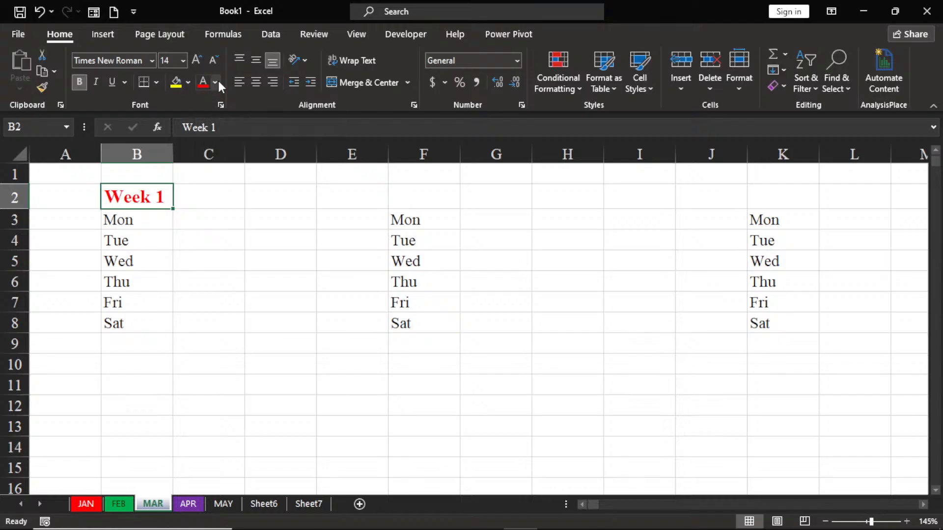
pyautogui.click(216, 81)
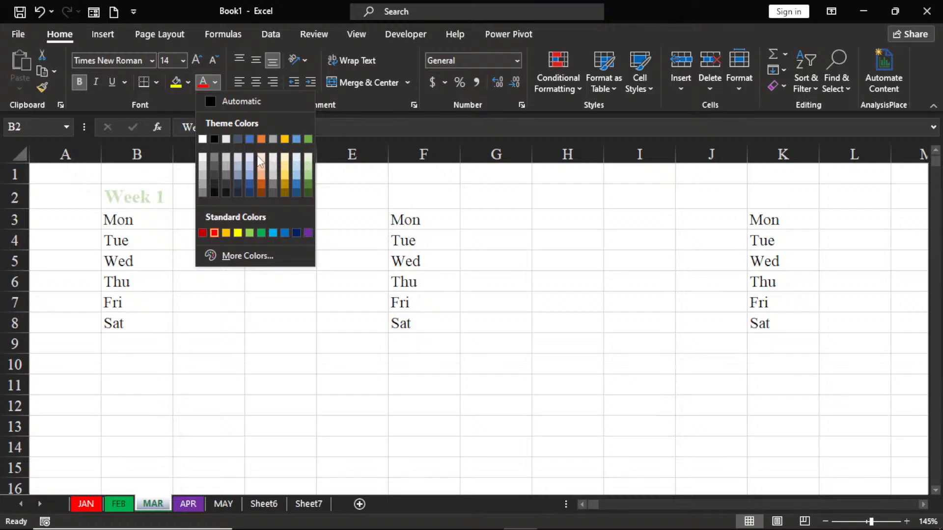
pyautogui.click(296, 233)
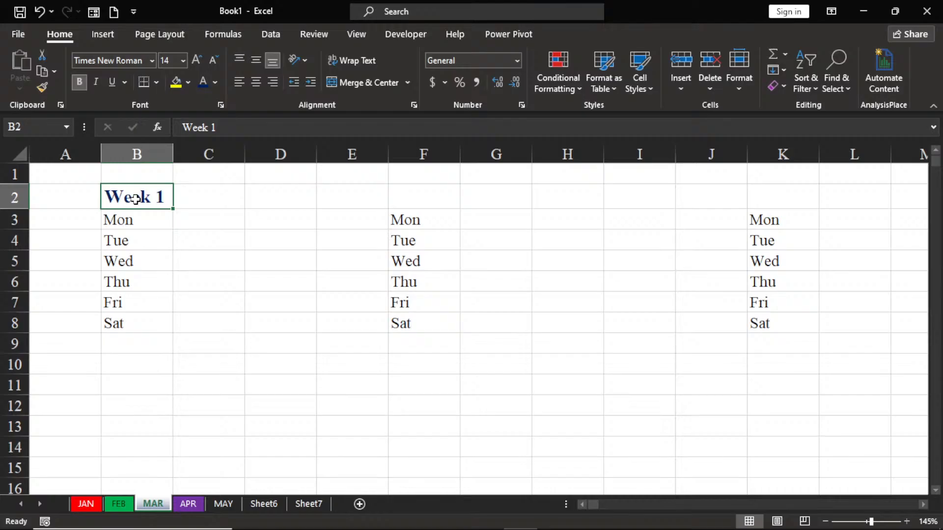
pyautogui.click(187, 83)
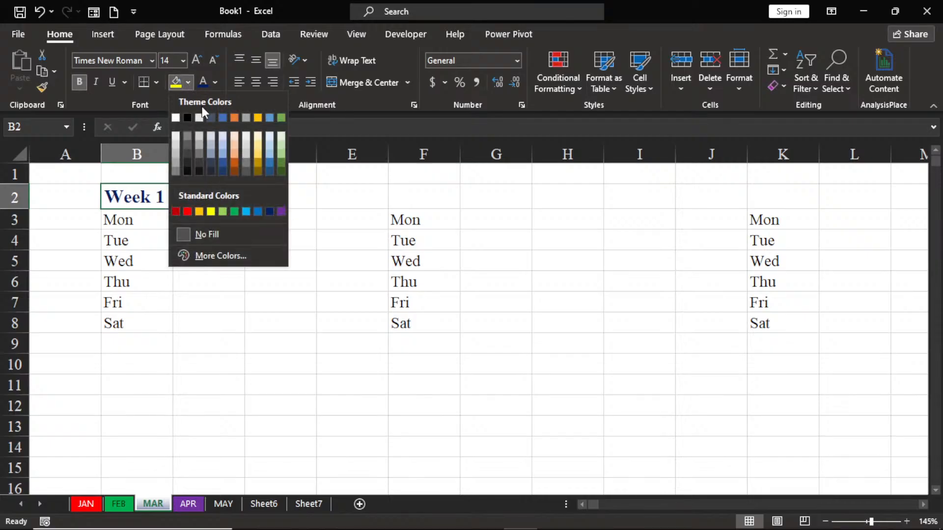
pyautogui.click(175, 155)
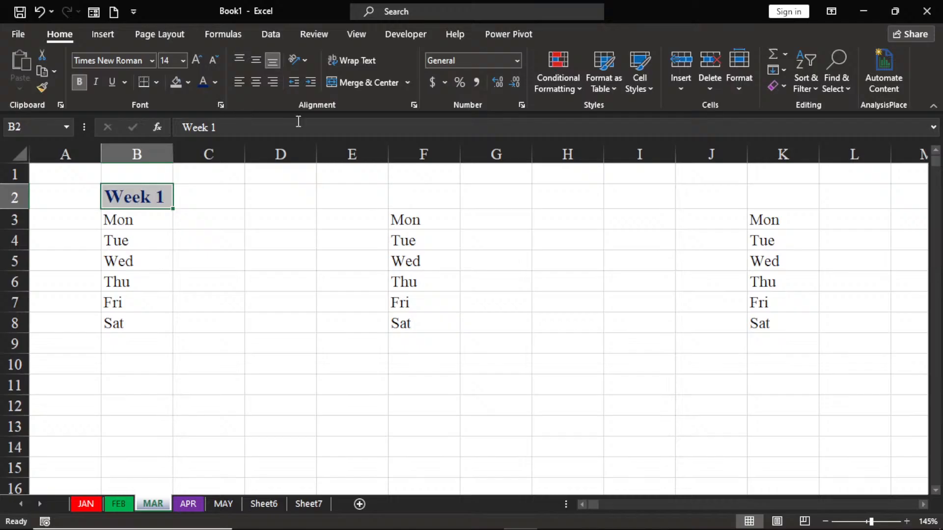
# Step: Enter "Week 2" in cell F2 above the second weekday list
pyautogui.click(410, 197)
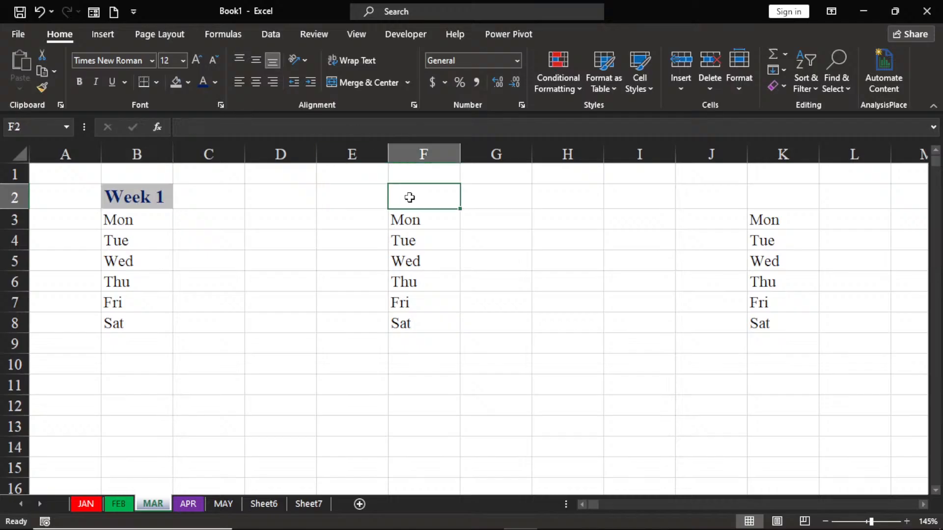
pyautogui.write('w')
pyautogui.press('BackSpace')
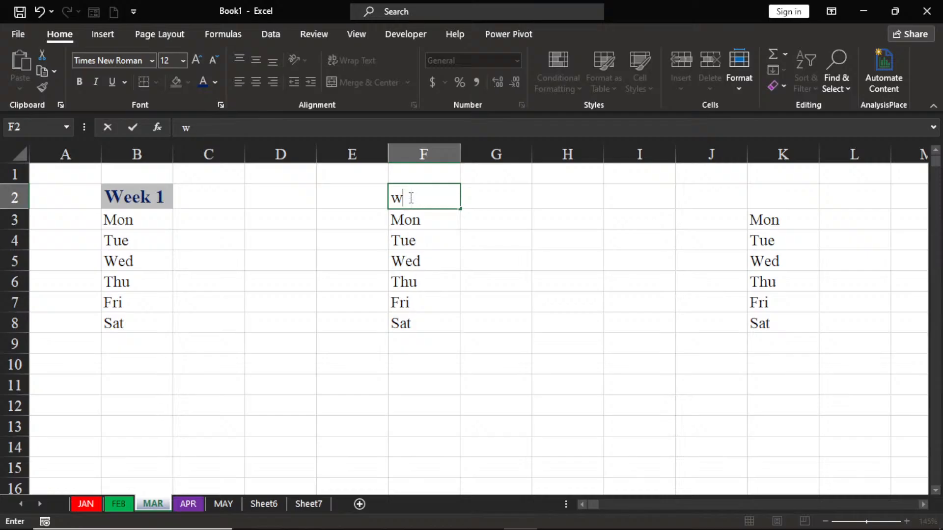
pyautogui.press('BackSpace')
pyautogui.write('Week 2')
pyautogui.click(384, 234)
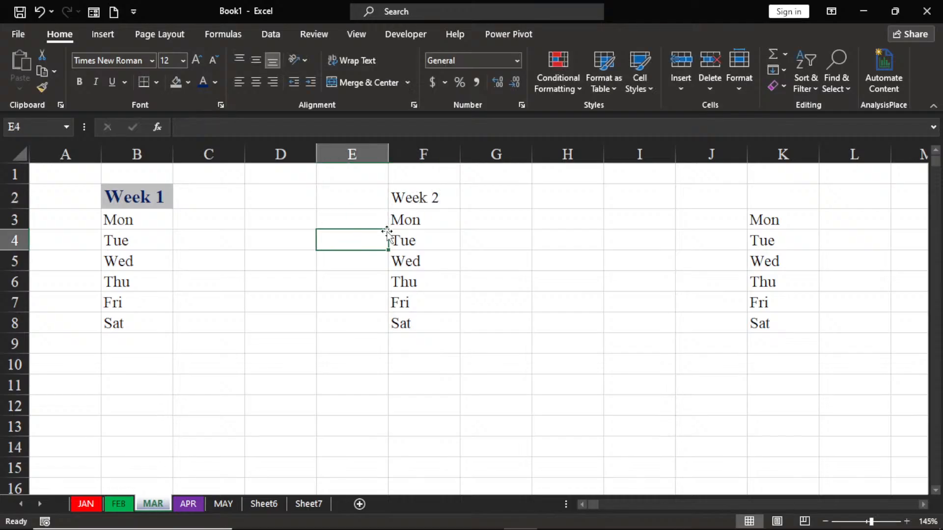
# Step: Copy the "Week 2" heading from F2 to K2 and change the copy to "Week 3"
pyautogui.click(431, 198)
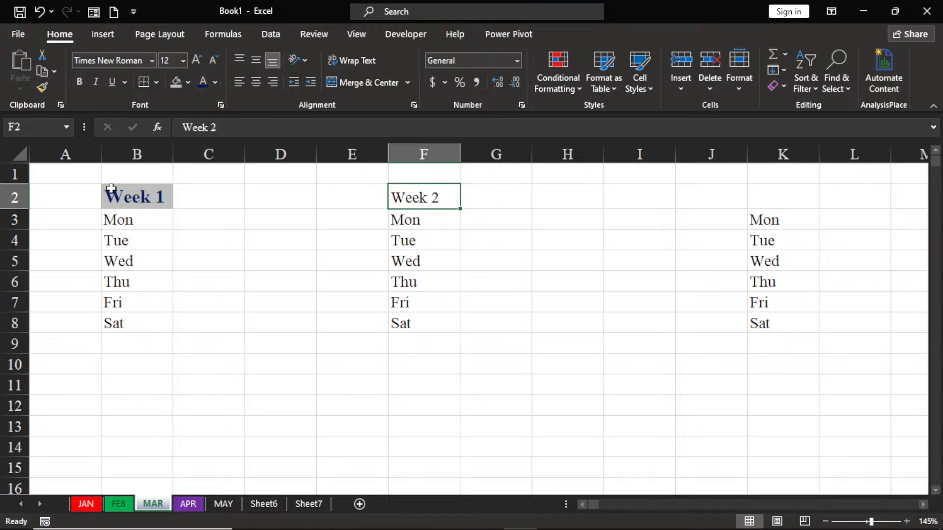
pyautogui.click(133, 198)
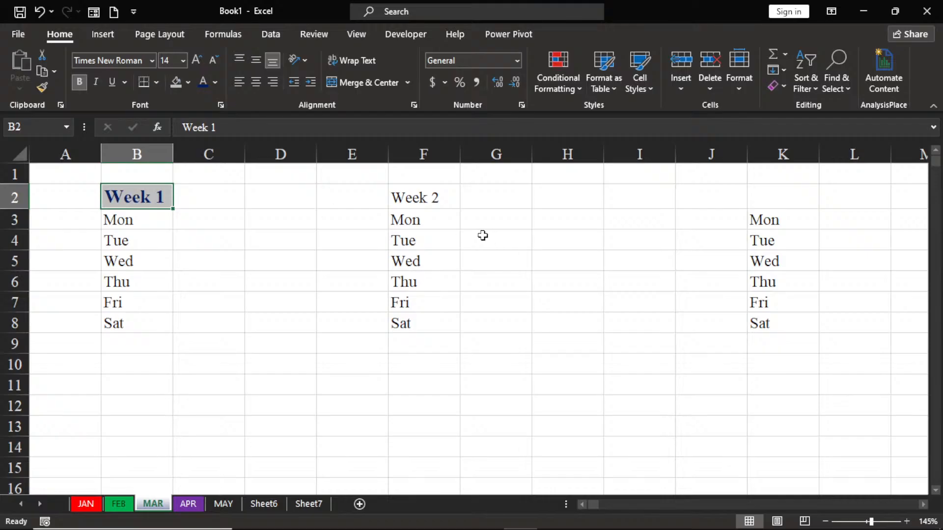
pyautogui.click(425, 198)
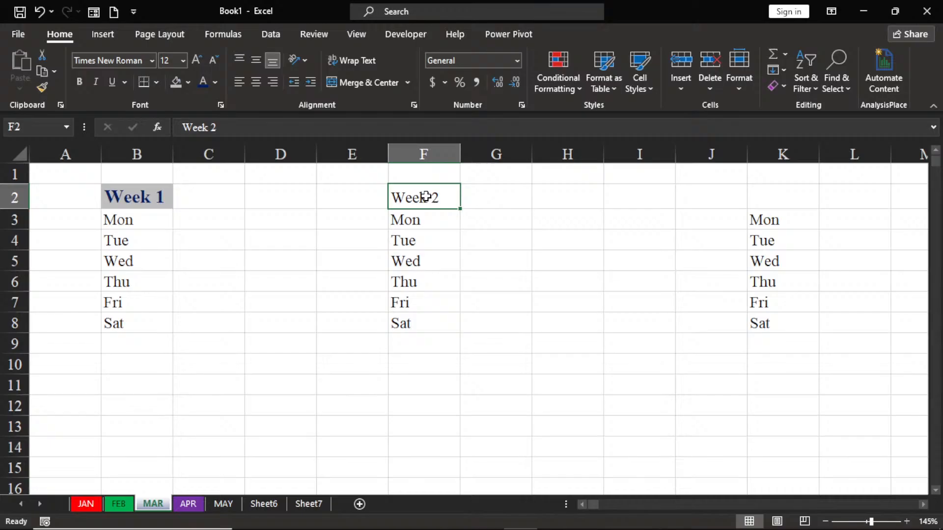
pyautogui.moveTo(440, 211); pyautogui.dragTo(770, 200)
pyautogui.press('ctrl')
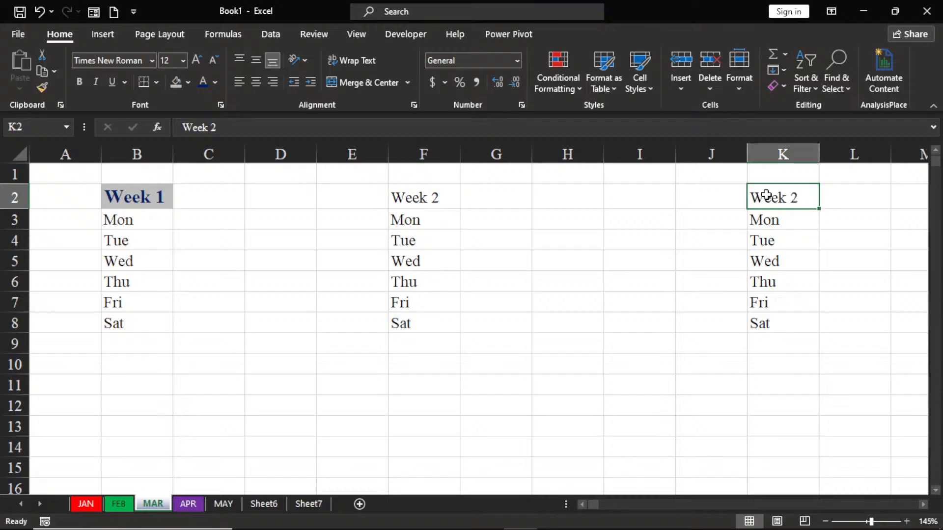
pyautogui.doubleClick(796, 196)
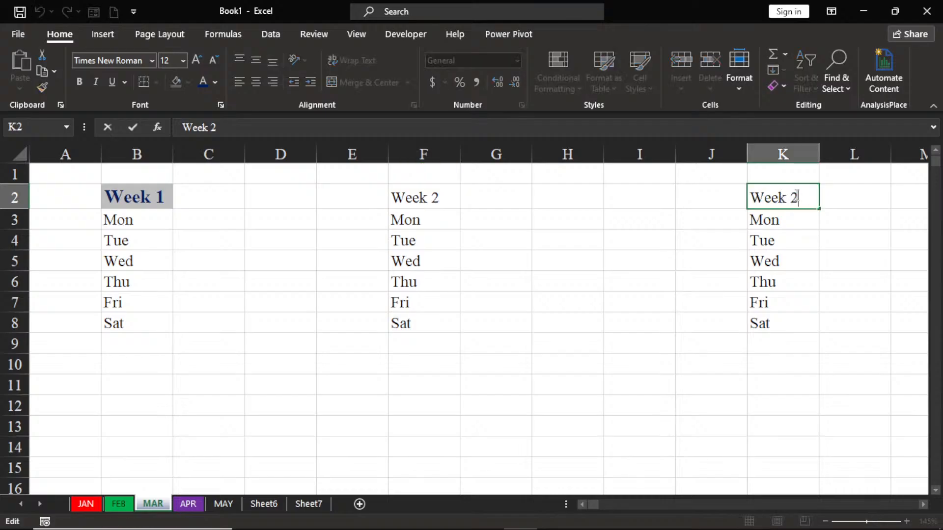
pyautogui.press('BackSpace')
pyautogui.write('3')
pyautogui.click(652, 319)
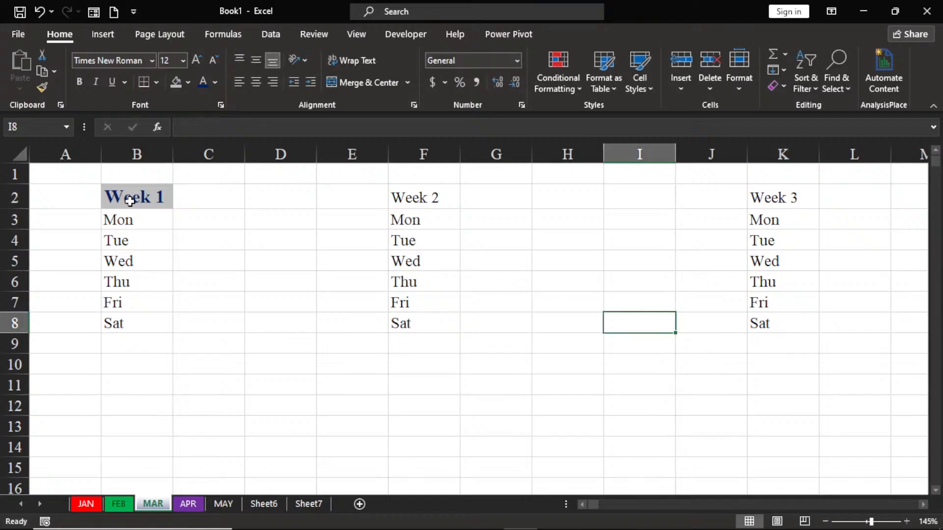
# Step: Apply the "Week 1" heading's formatting to F2 and K2 with Format Painter locked for repeated use
pyautogui.click(409, 197)
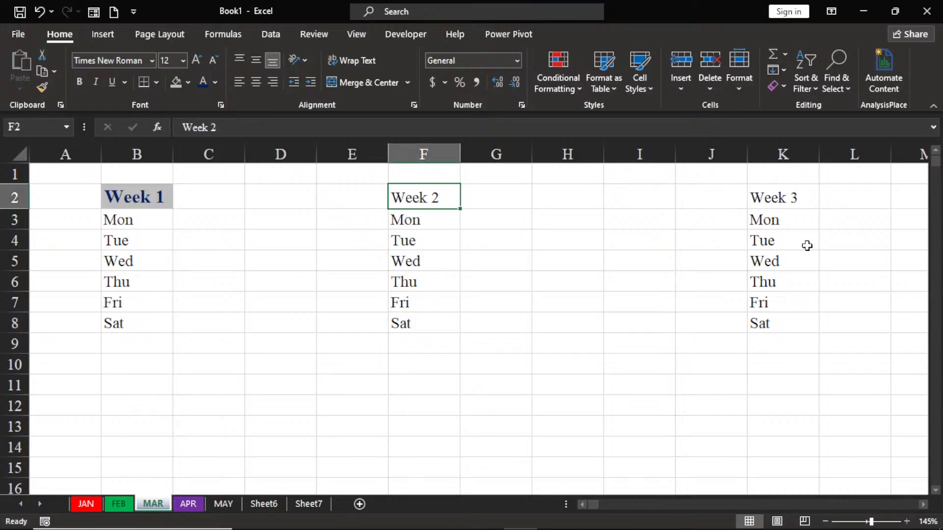
pyautogui.click(781, 199)
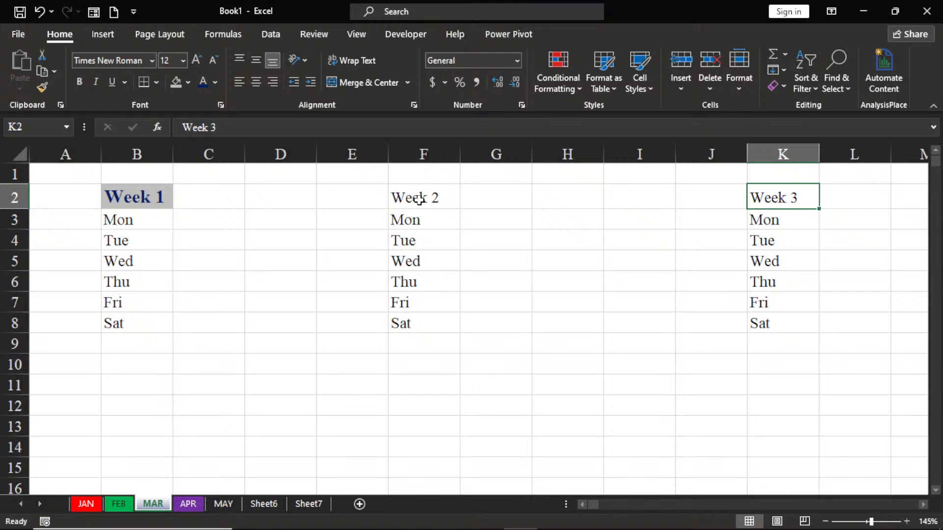
pyautogui.click(137, 199)
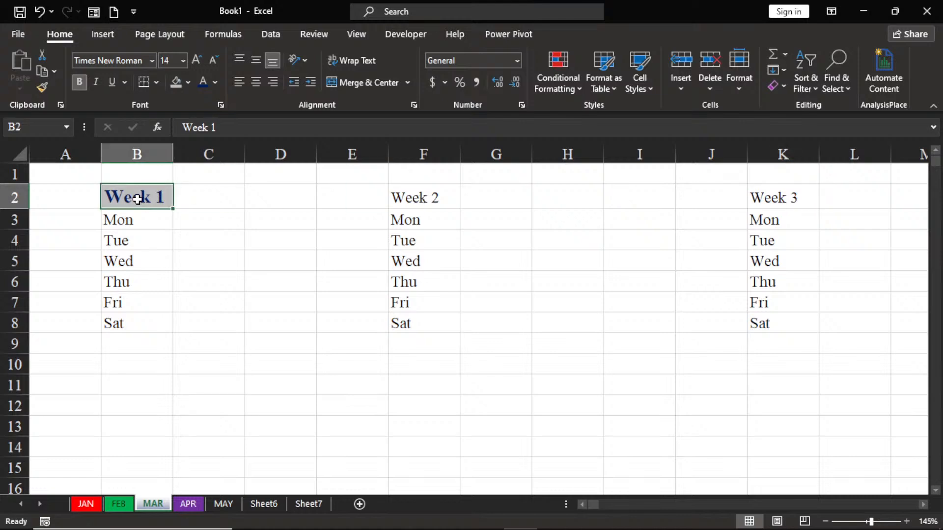
pyautogui.click(44, 86)
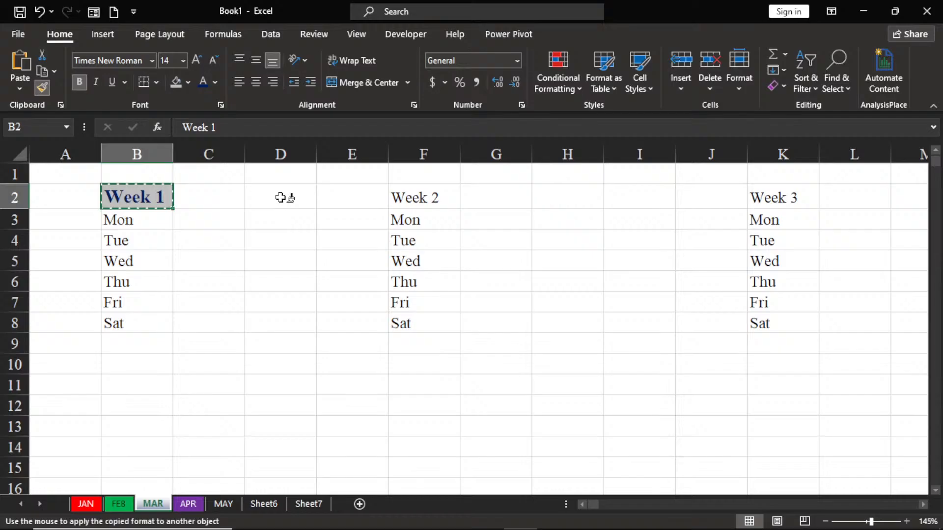
pyautogui.click(413, 197)
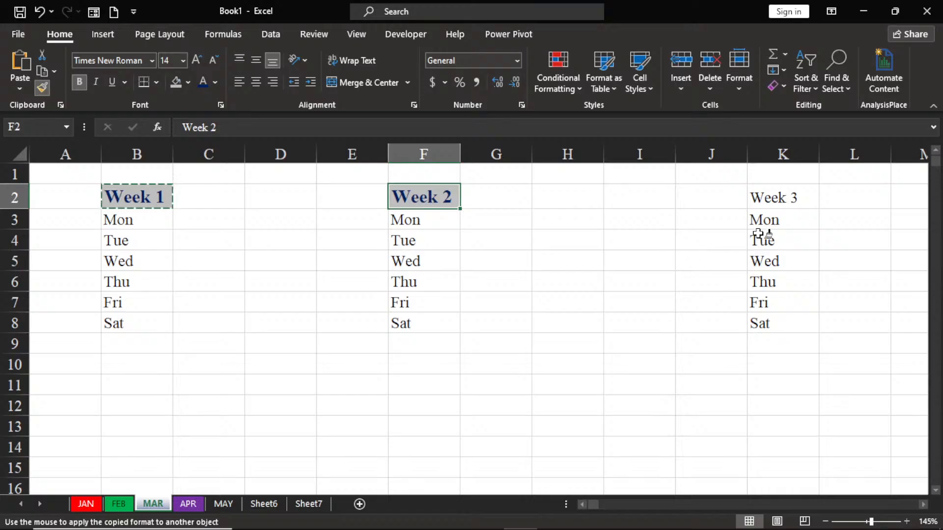
pyautogui.click(770, 196)
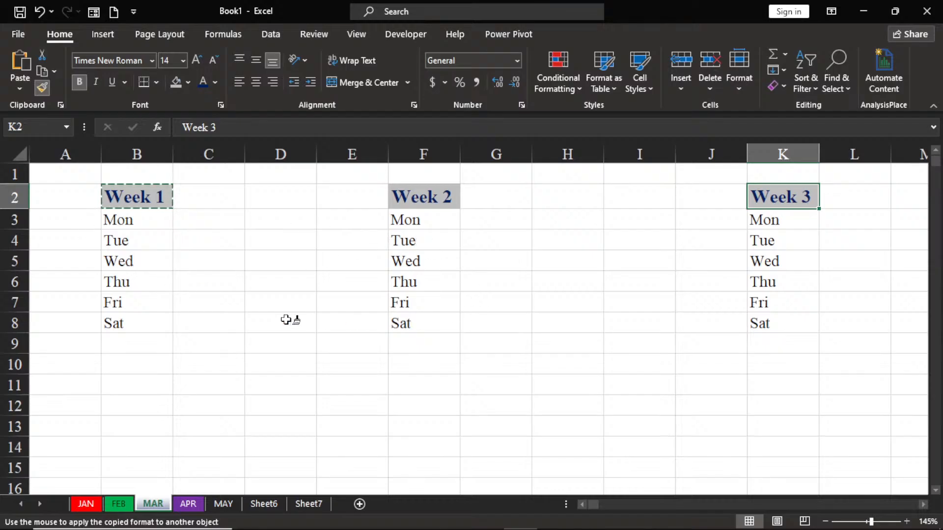
# Step: Paint the same heading format onto empty cell D7 and enter "wert" in it
pyautogui.click(273, 306)
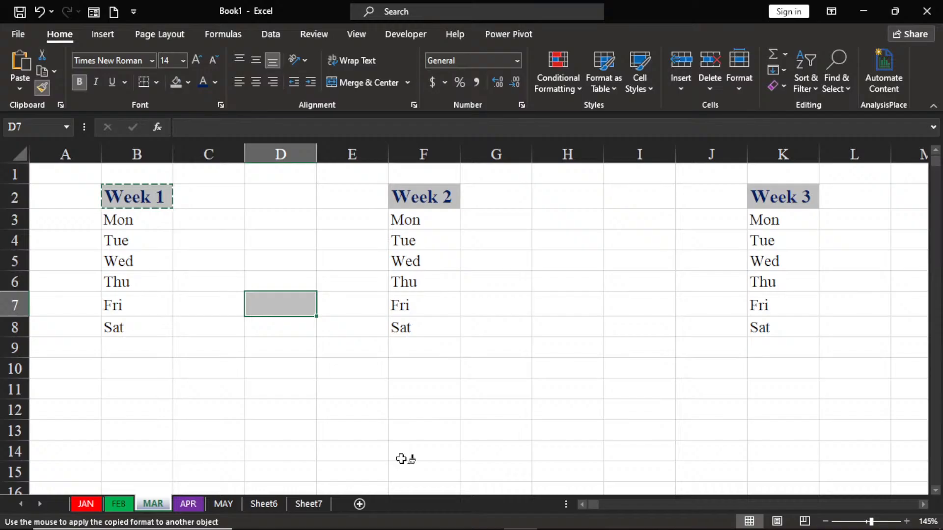
pyautogui.write('wert')
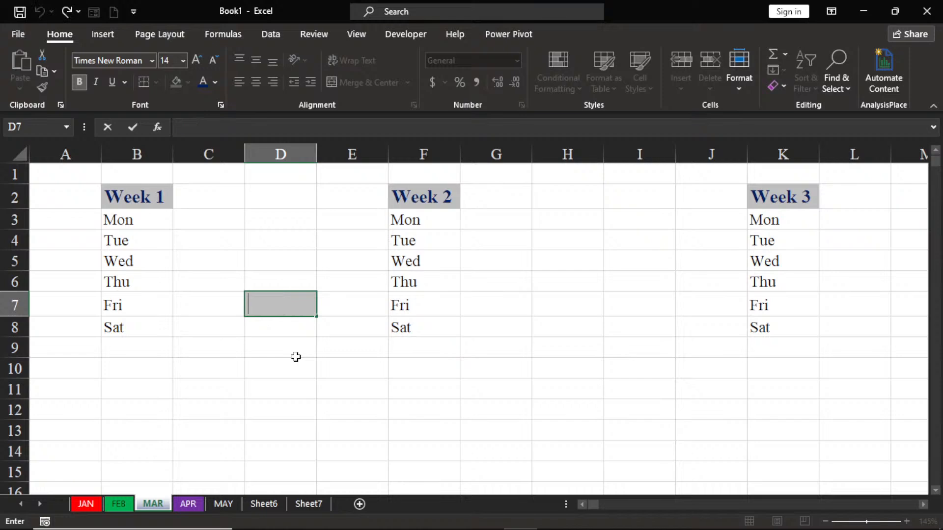
pyautogui.click(335, 326)
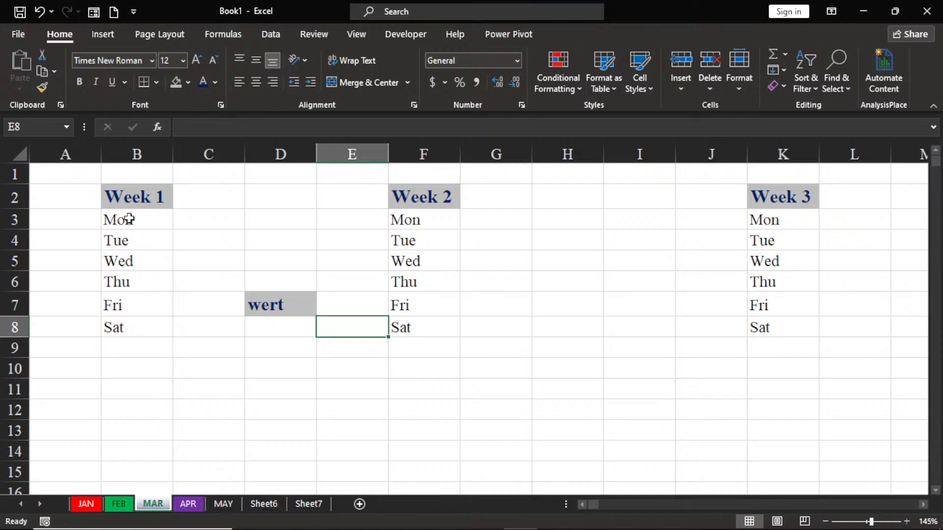
# Step: Copy the "Week 1" heading's formatting onto the "Wed" cell K5 with a single use of Format Painter
pyautogui.click(146, 195)
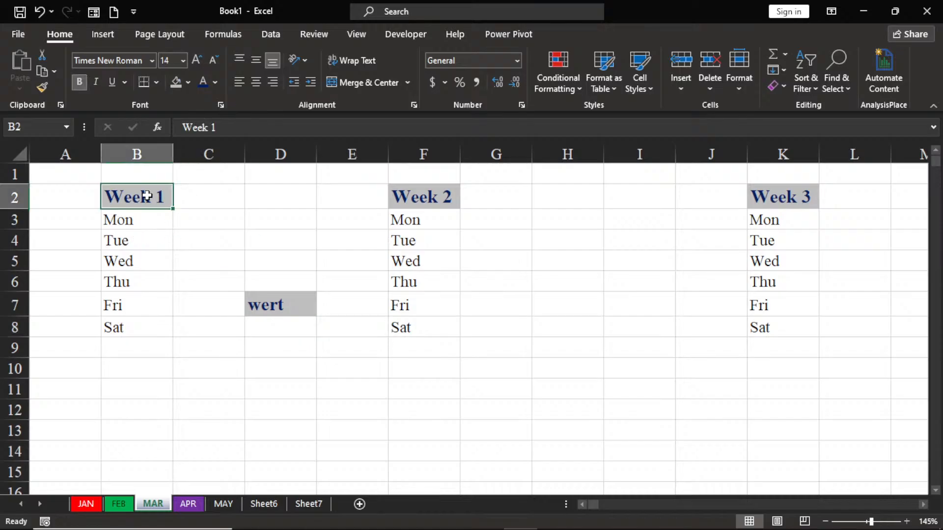
pyautogui.click(43, 87)
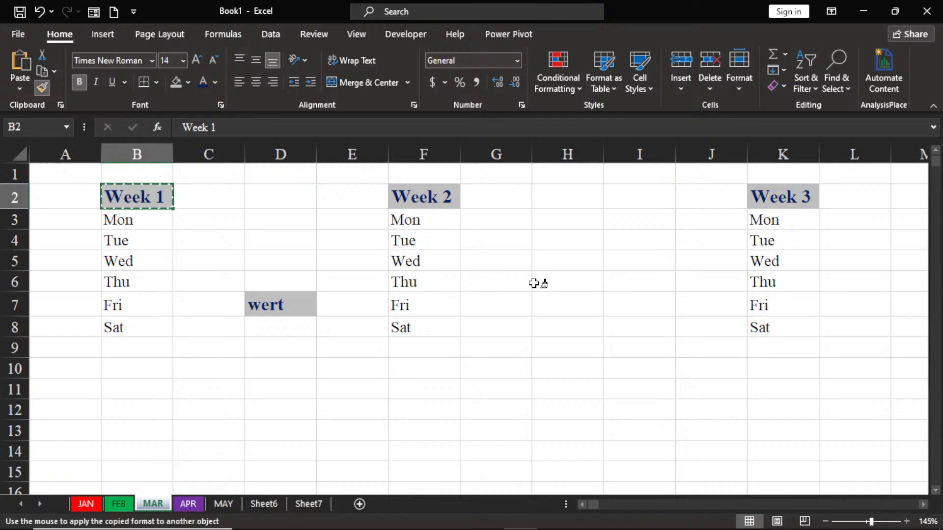
pyautogui.click(769, 259)
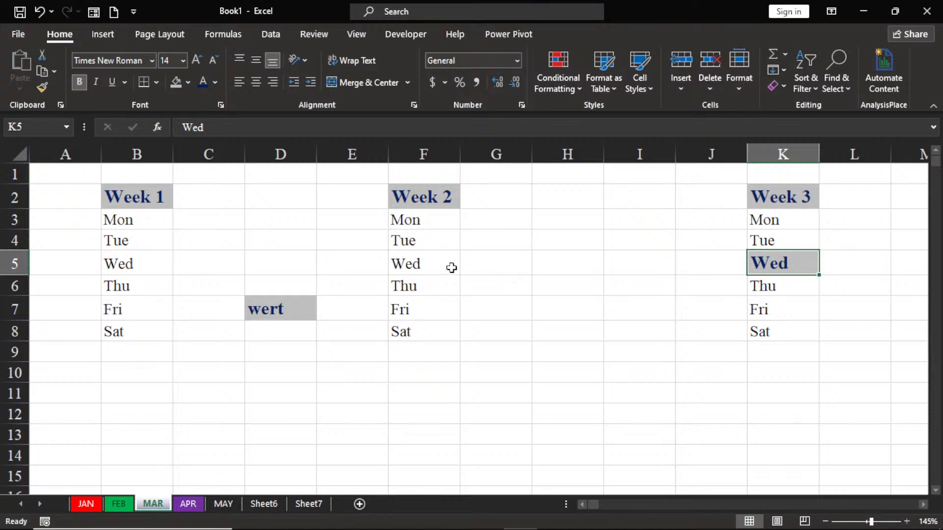
# Step: Apply the "Week 1" heading's formatting to B6, F6, K6, F4 and B4 with Format Painter locked for repeated use
pyautogui.click(125, 195)
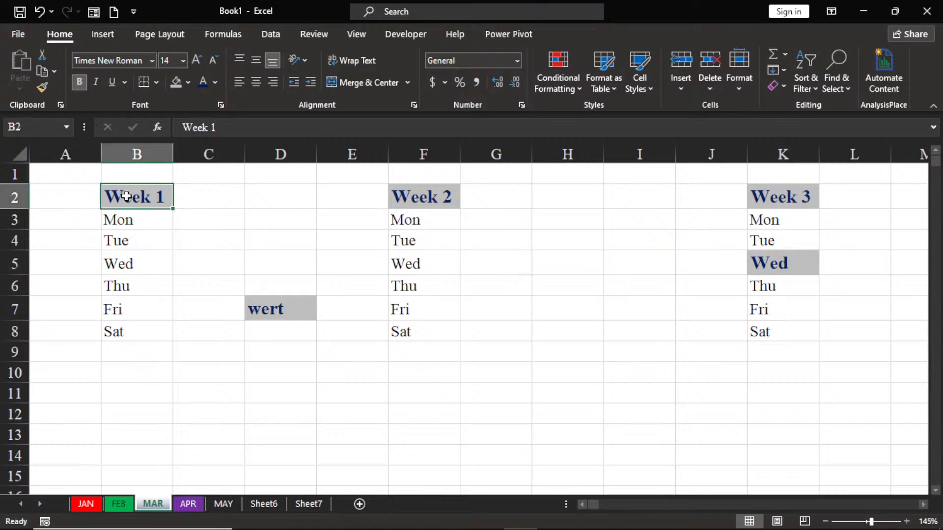
pyautogui.click(43, 89)
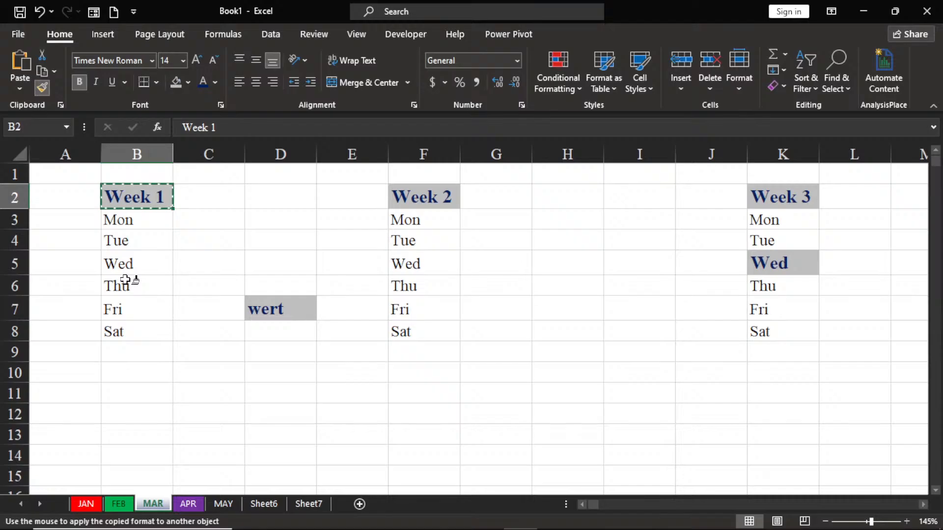
pyautogui.click(123, 286)
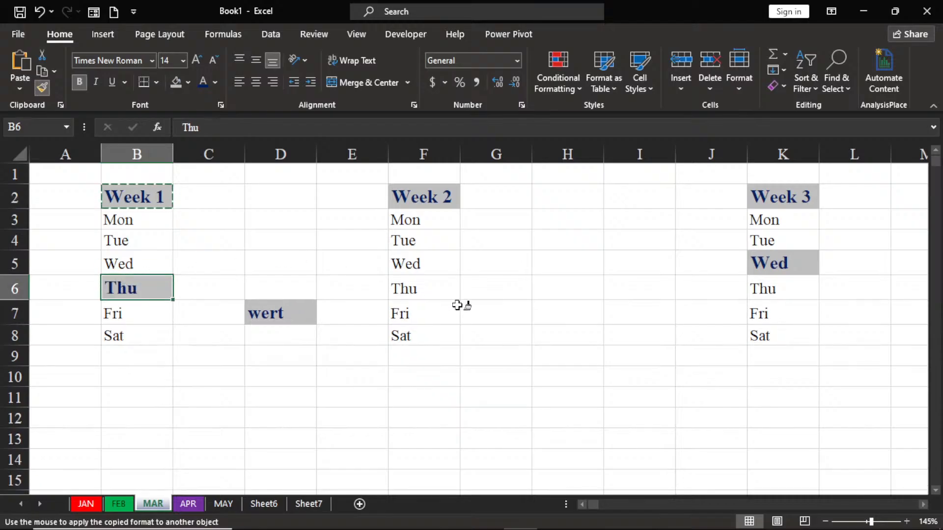
pyautogui.click(415, 294)
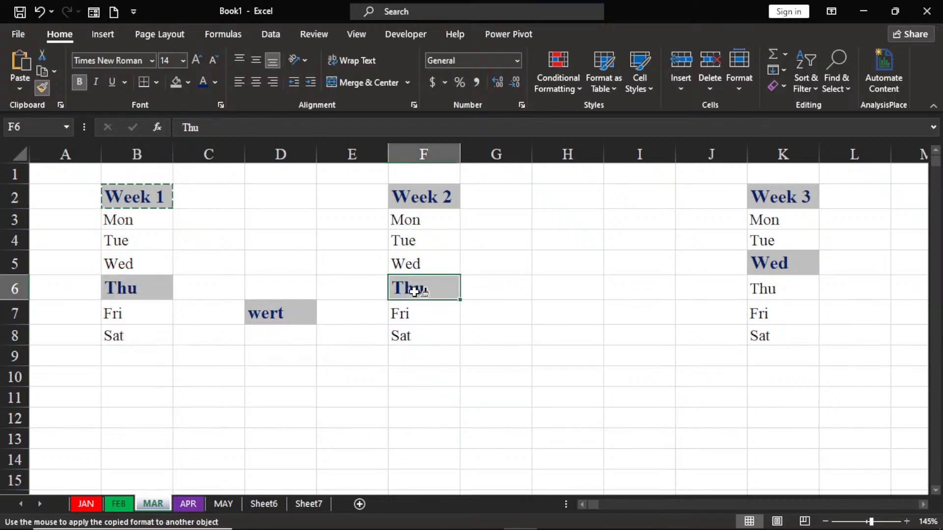
pyautogui.click(759, 290)
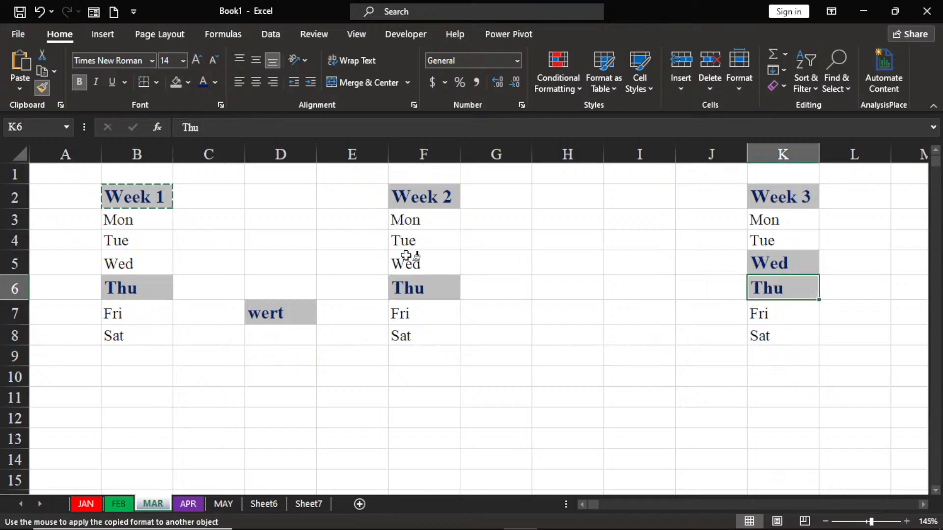
pyautogui.click(409, 238)
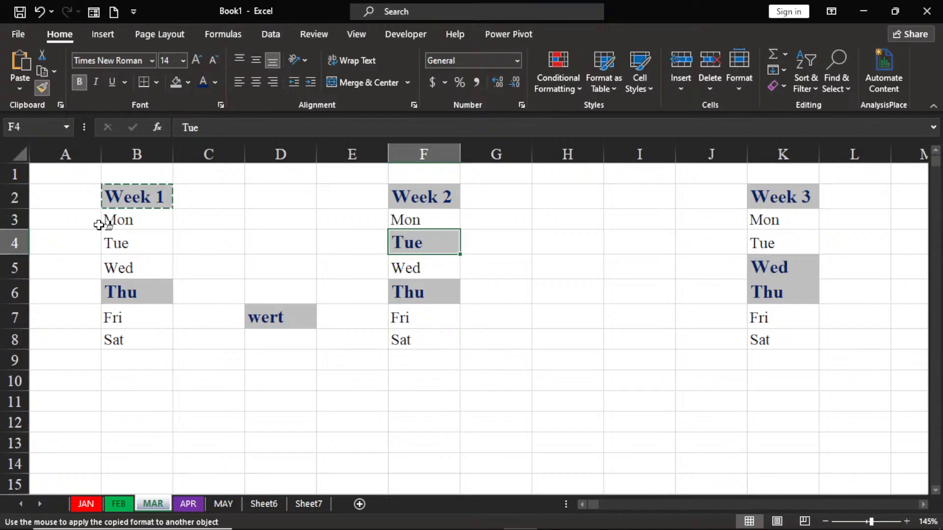
pyautogui.click(107, 238)
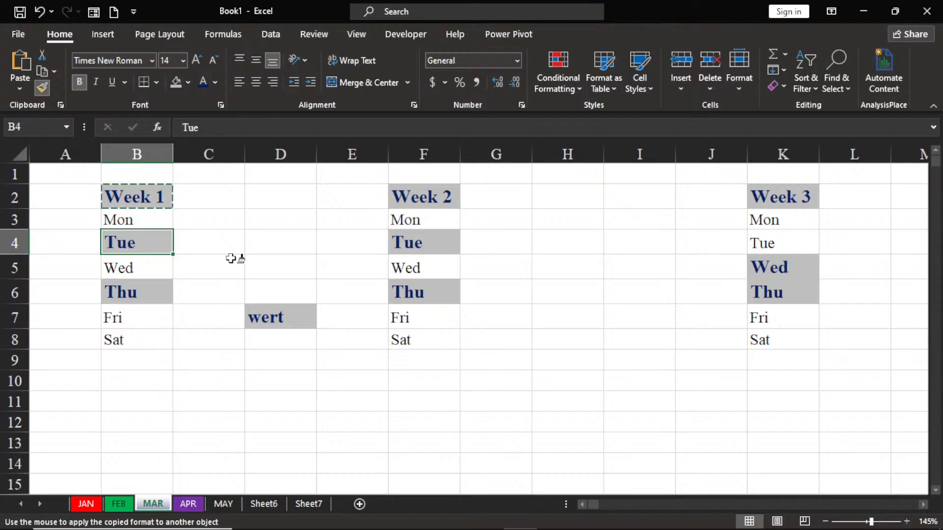
pyautogui.press('Escape')
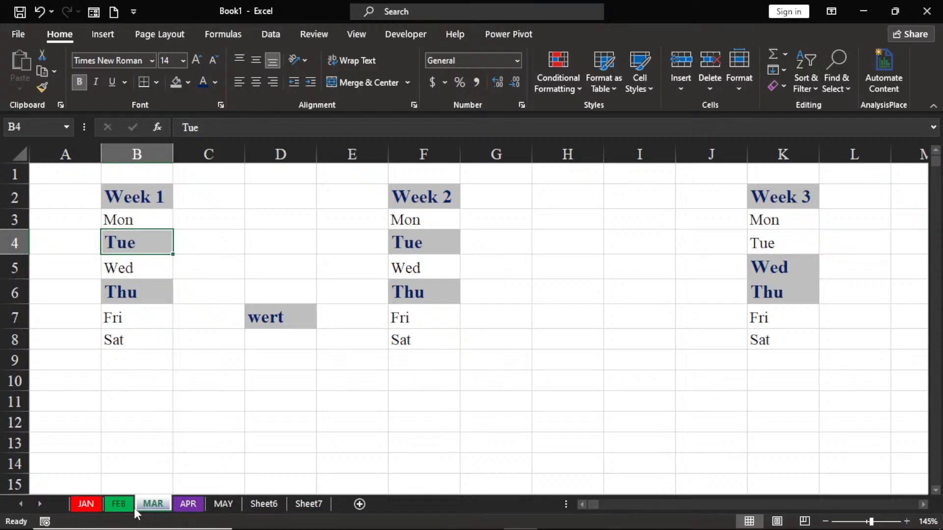
# Step: Clear all cell contents on the JAN sheet
pyautogui.click(85, 504)
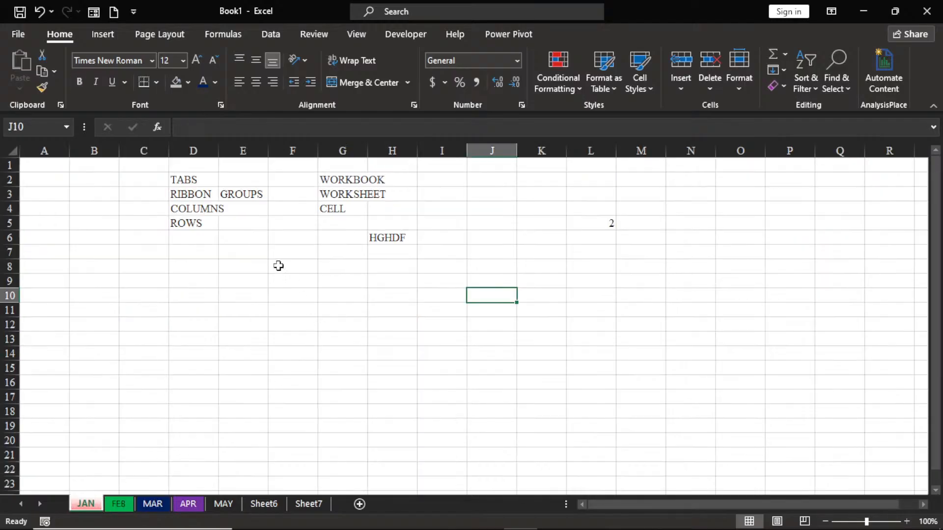
pyautogui.click(14, 147)
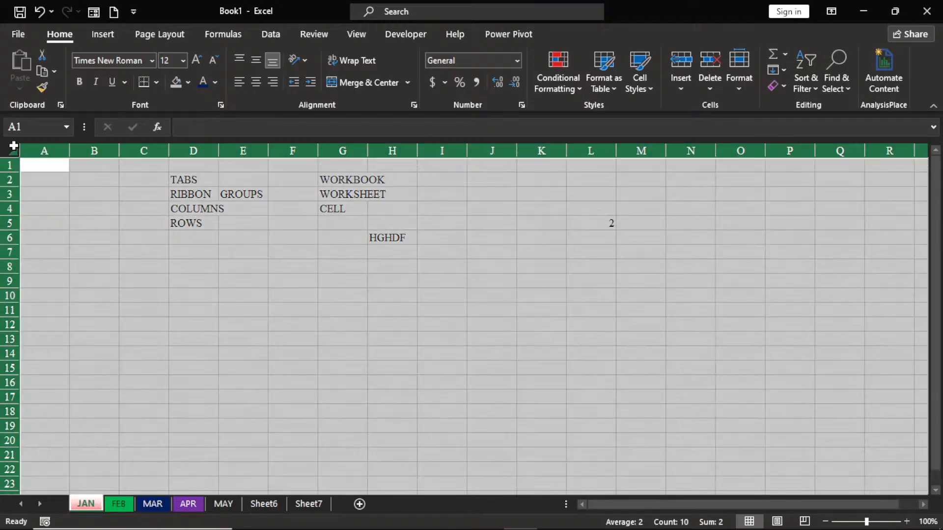
pyautogui.press('Delete')
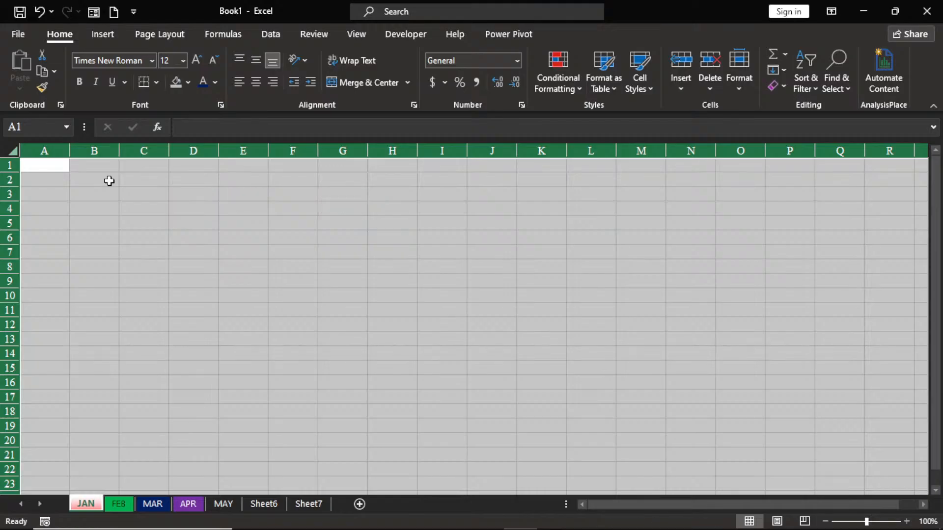
pyautogui.click(744, 295)
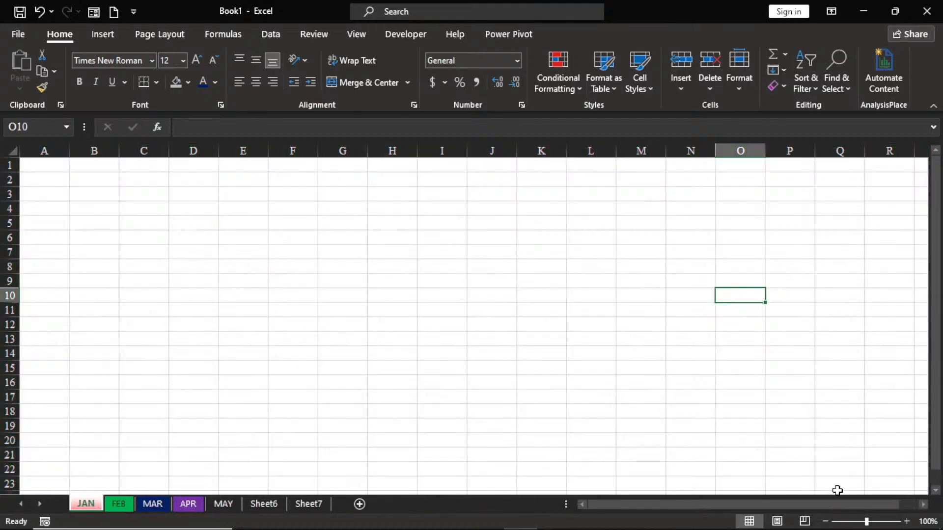
# Step: Merge and center the range H1:L3 on the JAN sheet into one heading cell
pyautogui.click(907, 522)
pyautogui.click(907, 521)
pyautogui.click(907, 522)
pyautogui.click(906, 522)
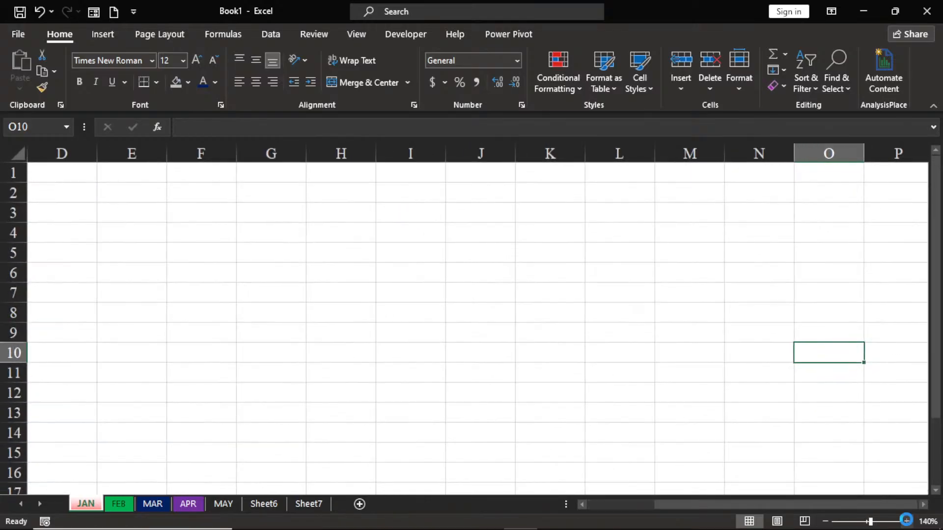
pyautogui.click(907, 522)
pyautogui.click(907, 522)
pyautogui.click(907, 522)
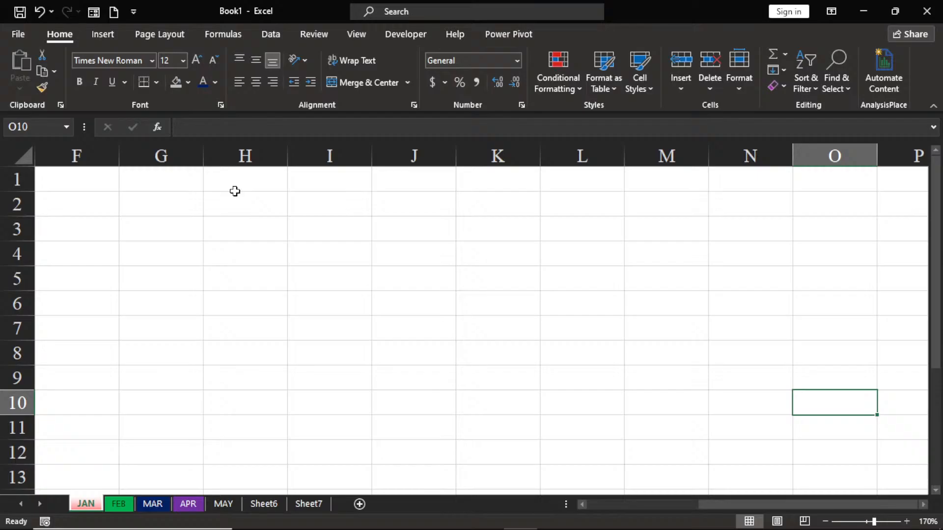
pyautogui.moveTo(236, 187); pyautogui.dragTo(589, 230)
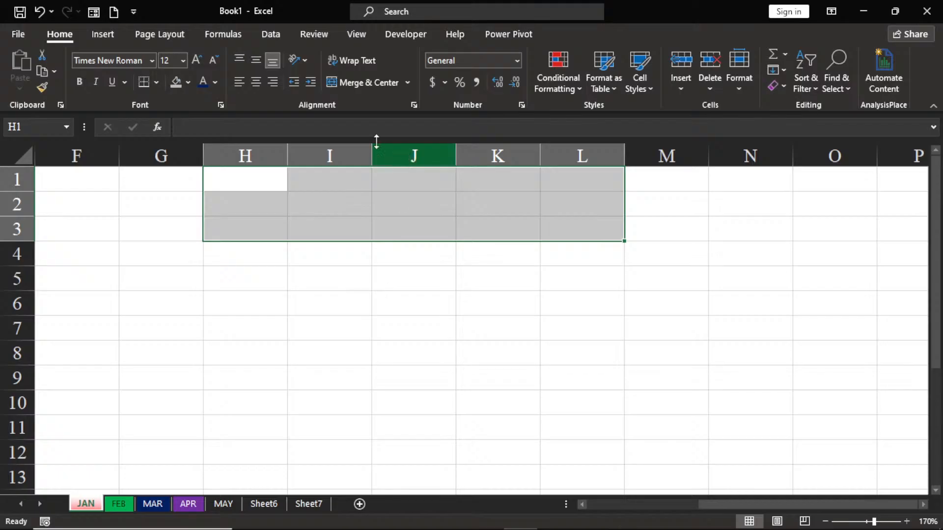
pyautogui.click(362, 83)
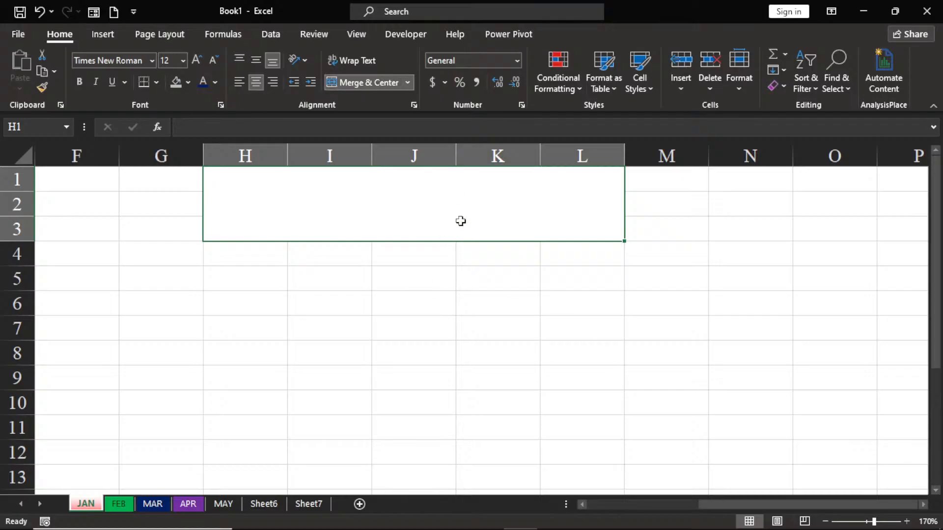
pyautogui.click(302, 299)
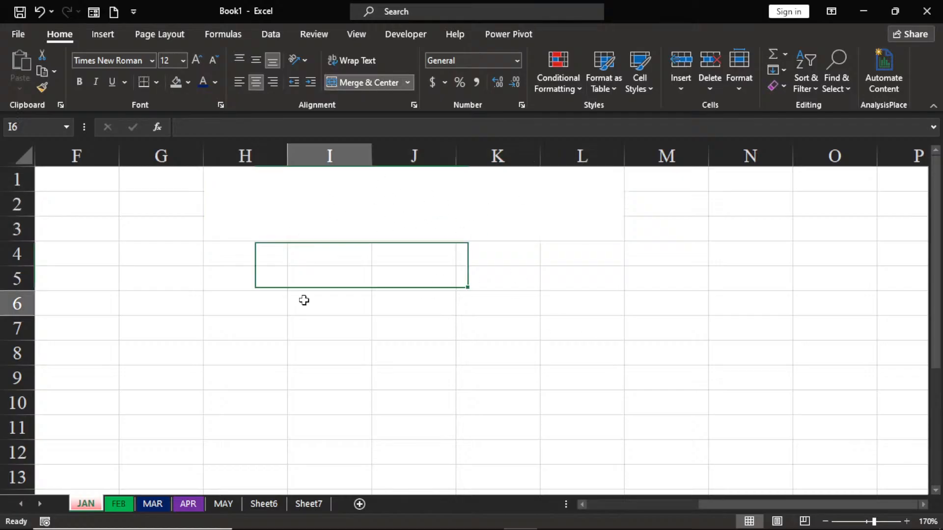
# Step: Fill the merged heading cell H1:L3 with grey
pyautogui.click(371, 203)
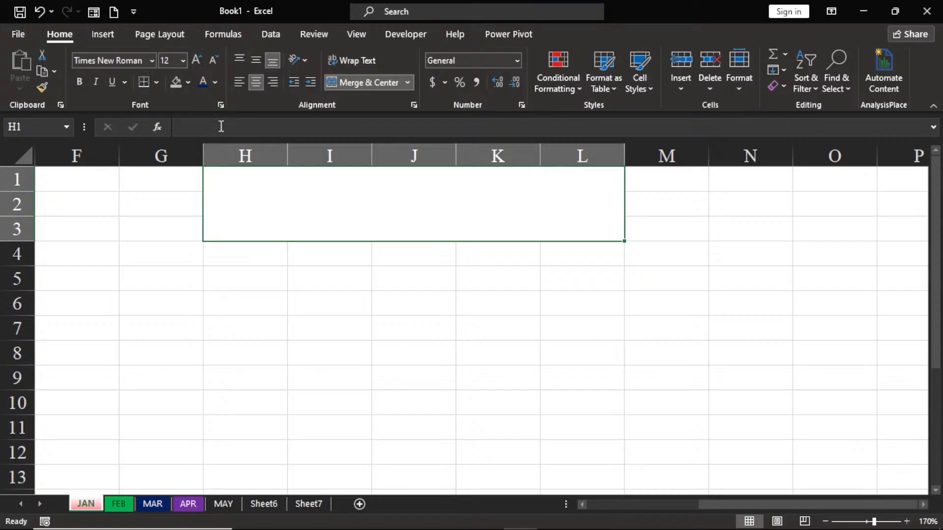
pyautogui.click(178, 84)
pyautogui.click(259, 359)
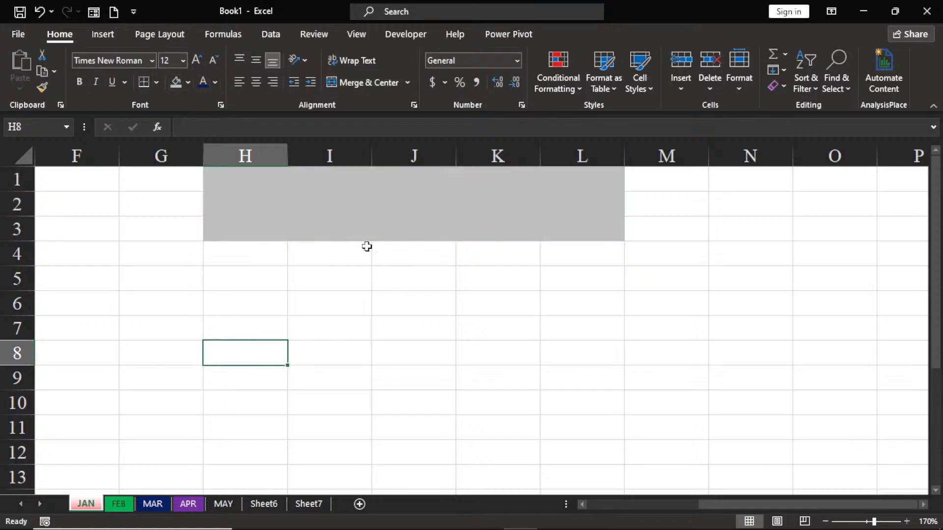
# Step: Enter the title "ABC LIMITED" in capitals in the merged cell H1:L3
pyautogui.click(381, 212)
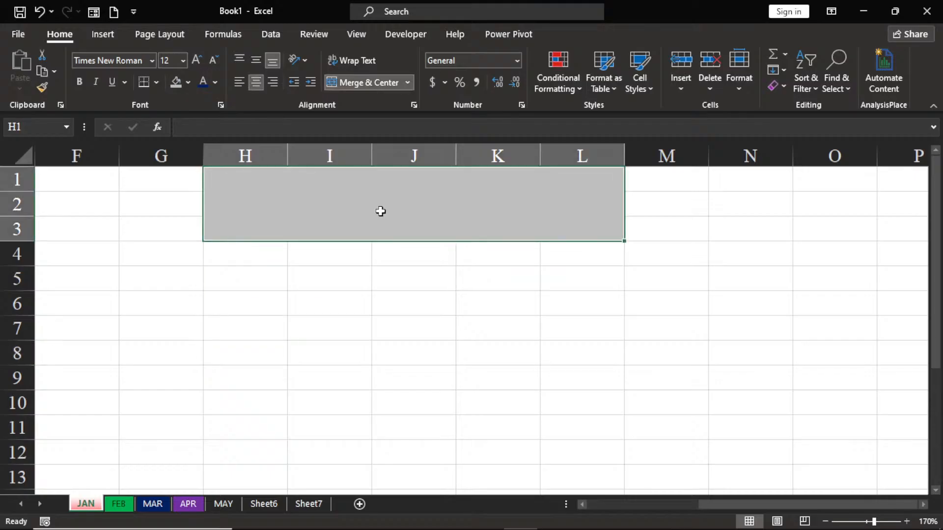
pyautogui.write('abc')
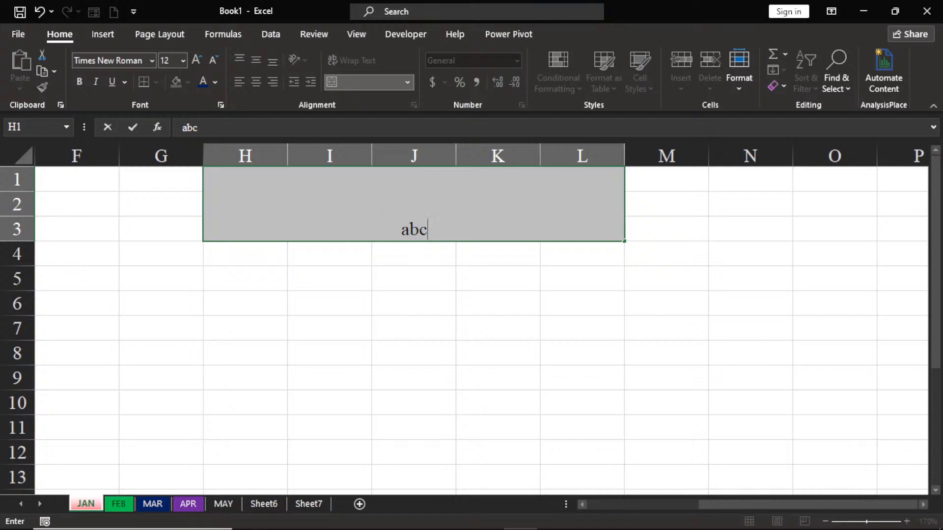
pyautogui.press('BackSpace')
pyautogui.press('BackSpace')
pyautogui.press('BackSpace')
pyautogui.write('ABC LIMITED')
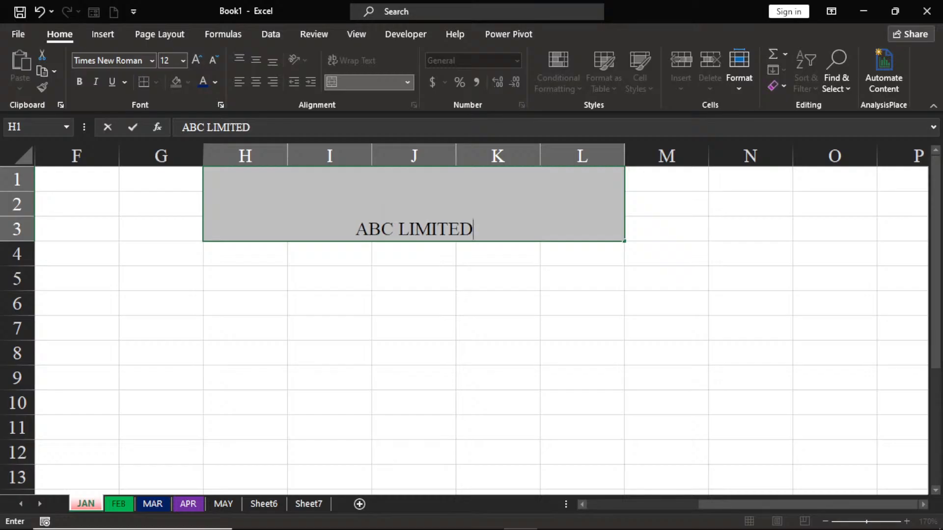
pyautogui.click(388, 294)
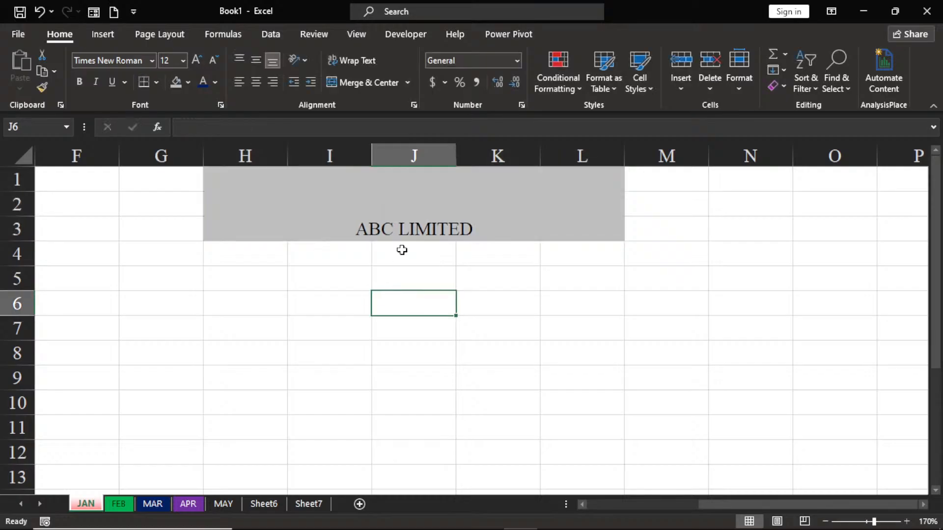
# Step: Align the "ABC LIMITED" title vertically to the middle of its merged cell and make it bold
pyautogui.click(404, 229)
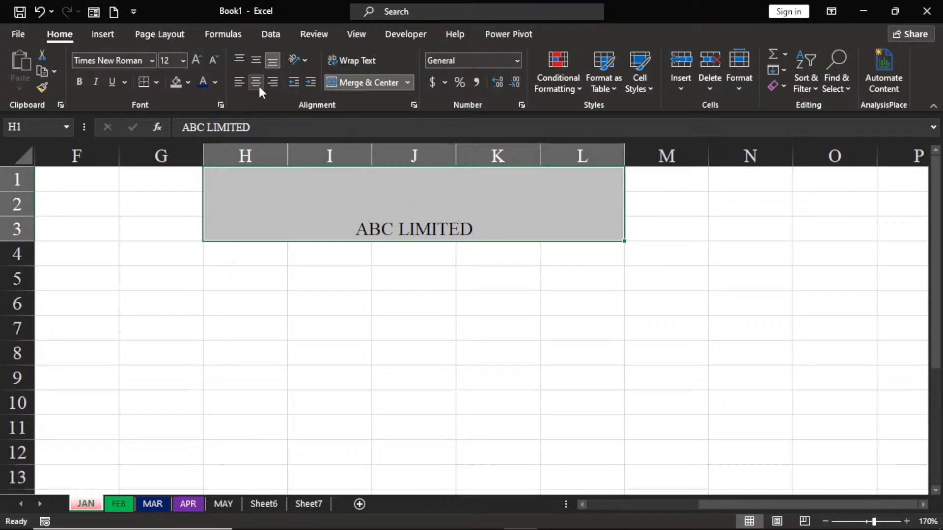
pyautogui.click(256, 60)
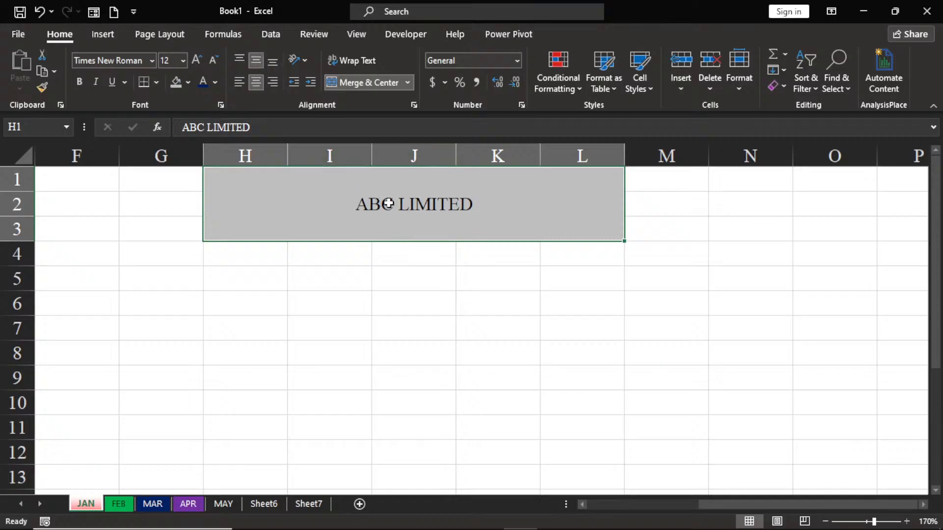
pyautogui.click(78, 83)
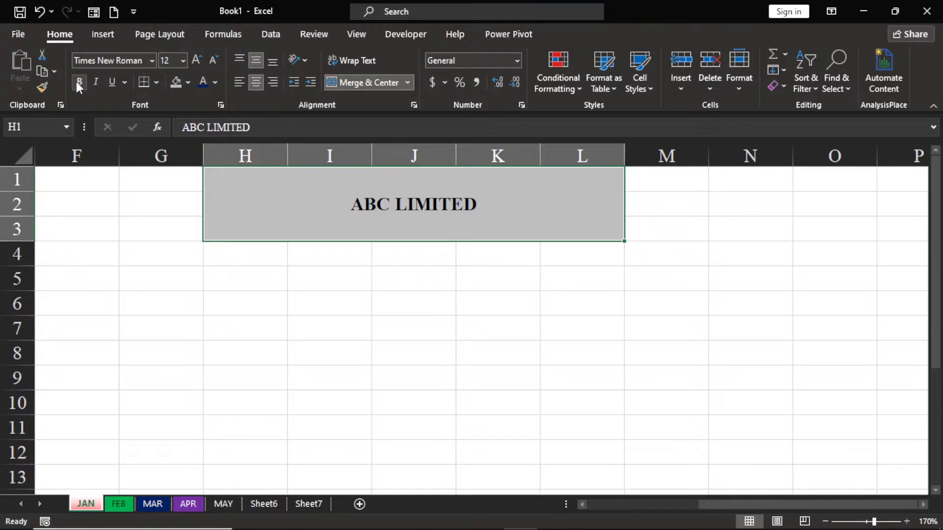
# Step: Increase the "ABC LIMITED" title's font size to 22 and color its text dark blue
pyautogui.click(193, 64)
pyautogui.click(192, 63)
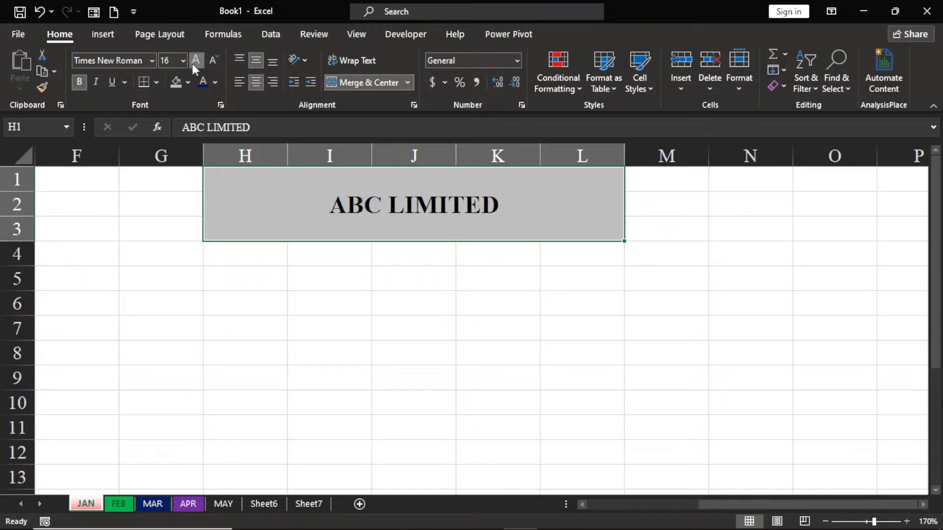
pyautogui.click(192, 63)
pyautogui.click(192, 63)
pyautogui.click(196, 61)
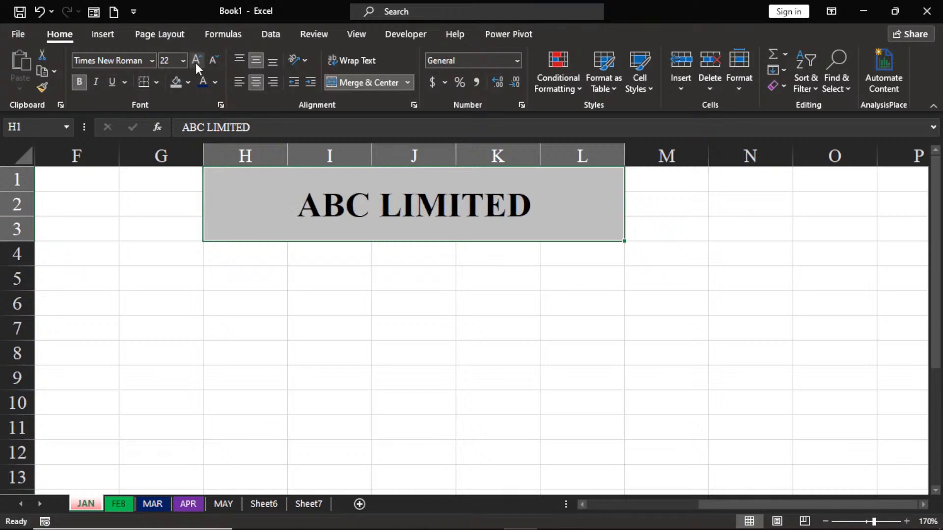
pyautogui.click(203, 84)
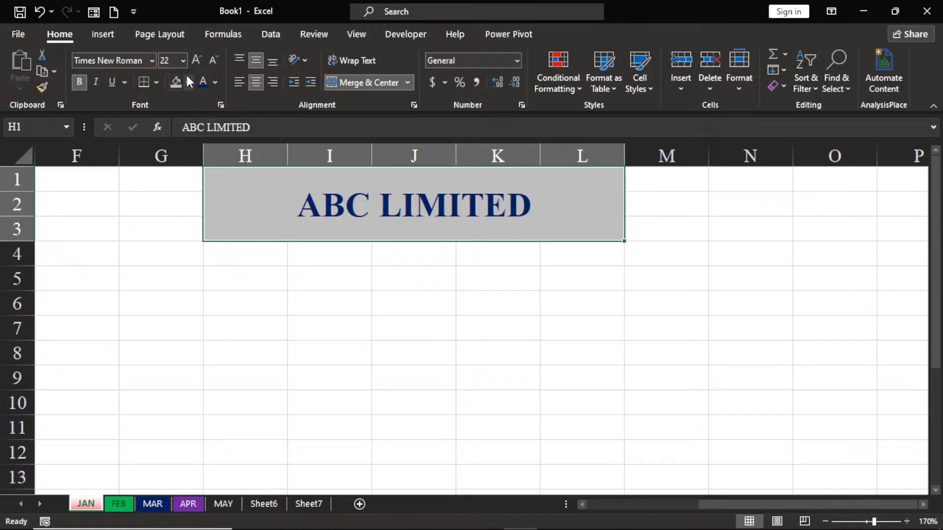
# Step: Fill the "ABC LIMITED" title cell with Gold, Accent 4, Lighter 60%
pyautogui.click(188, 82)
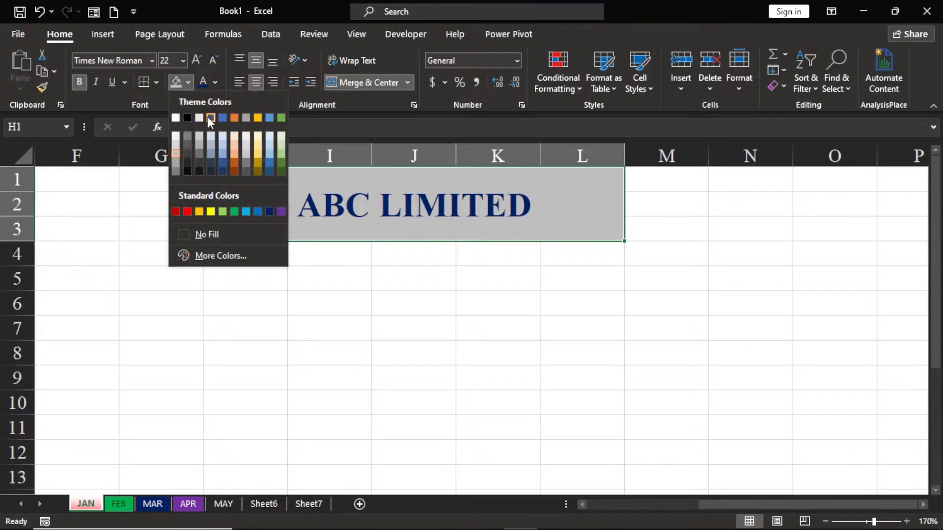
pyautogui.click(255, 146)
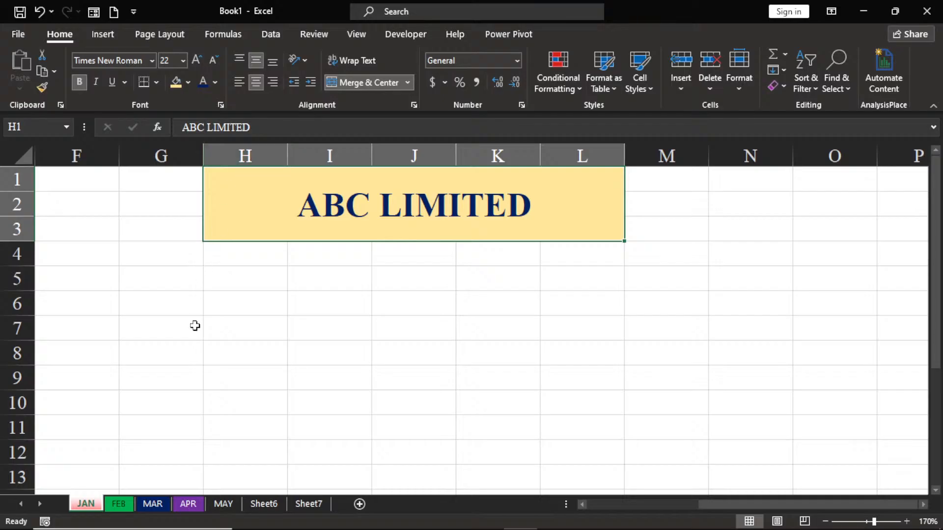
pyautogui.click(279, 281)
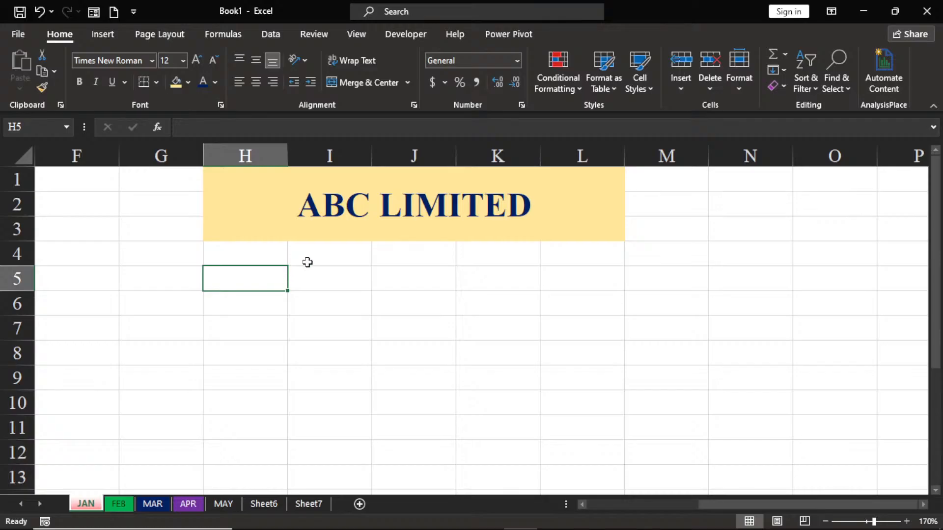
# Step: Merge and center cells I4:K4 below the title and enter "SALES REPORT" in capitals
pyautogui.click(322, 253)
pyautogui.moveTo(322, 253); pyautogui.dragTo(463, 250)
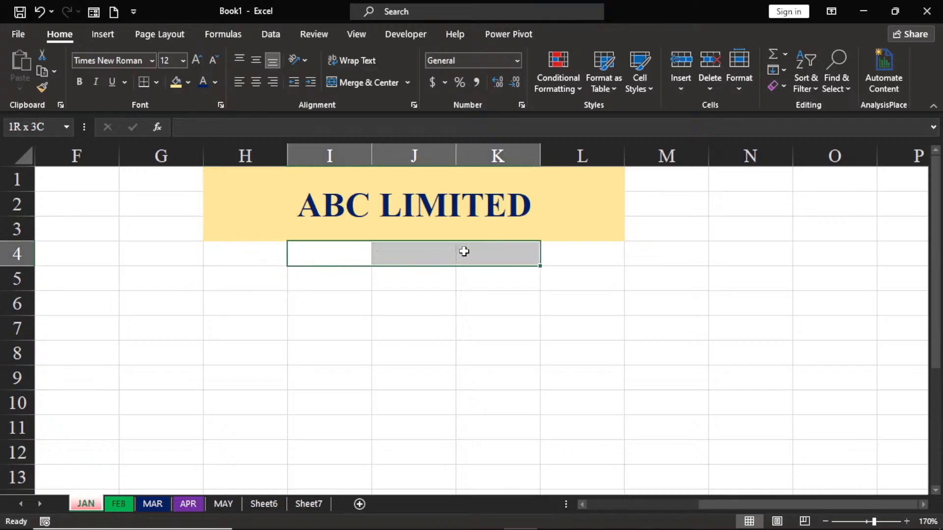
pyautogui.click(361, 80)
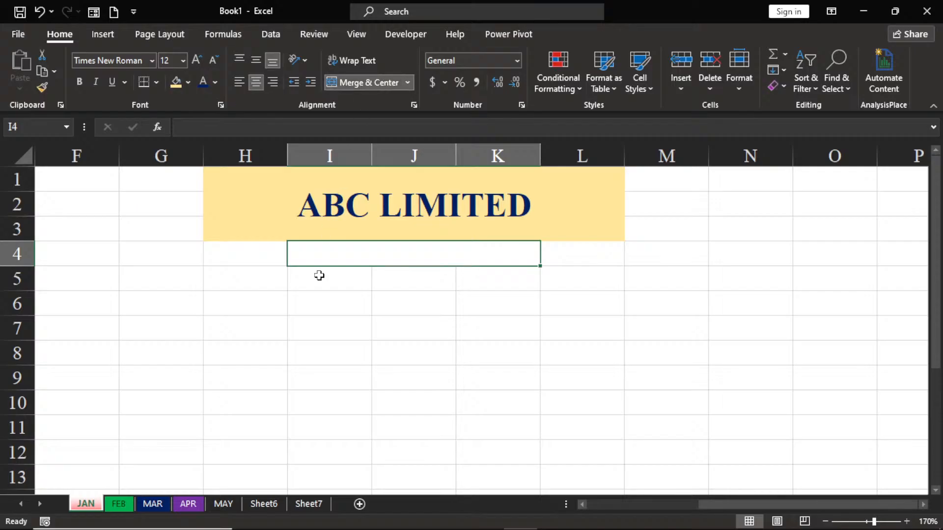
pyautogui.write('SALES')
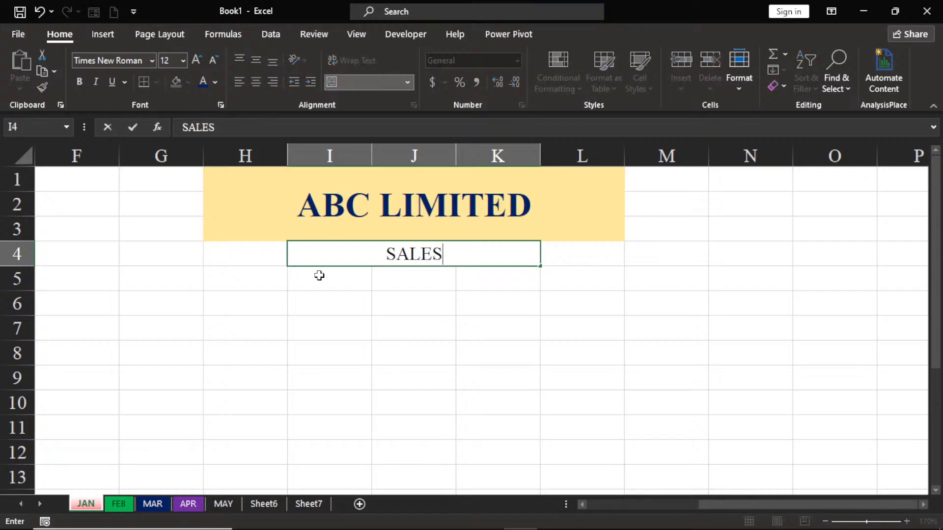
pyautogui.write(' REPO')
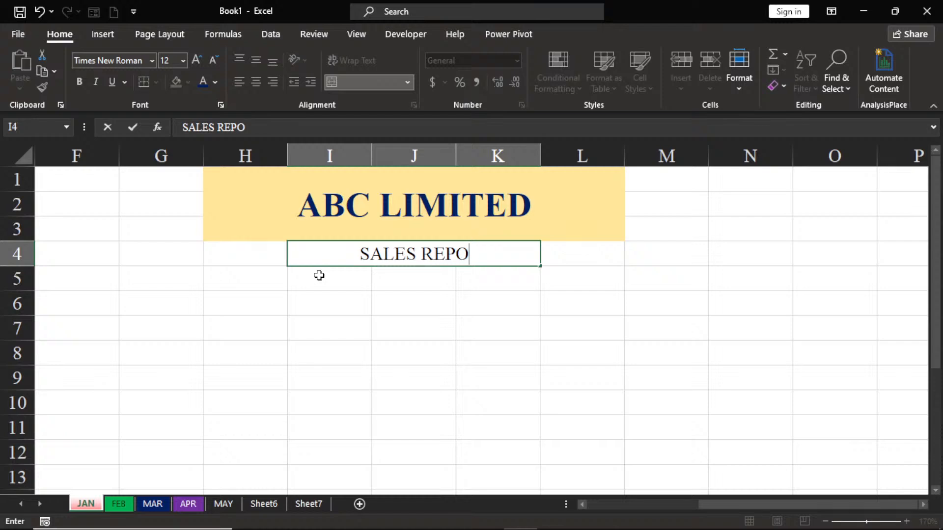
pyautogui.write('RT')
pyautogui.press('Return')
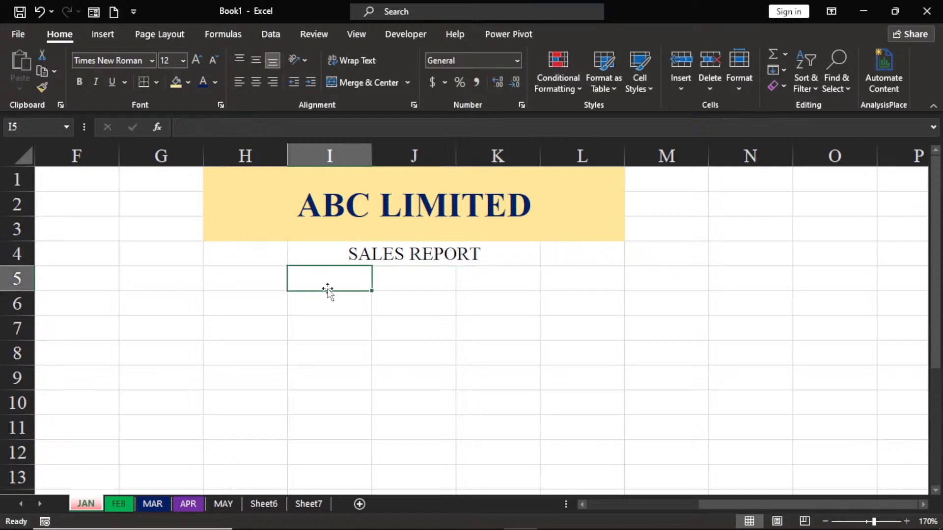
# Step: Fill the merged "SALES REPORT" cell with a paler shade of gold than the "ABC LIMITED" title
pyautogui.click(341, 254)
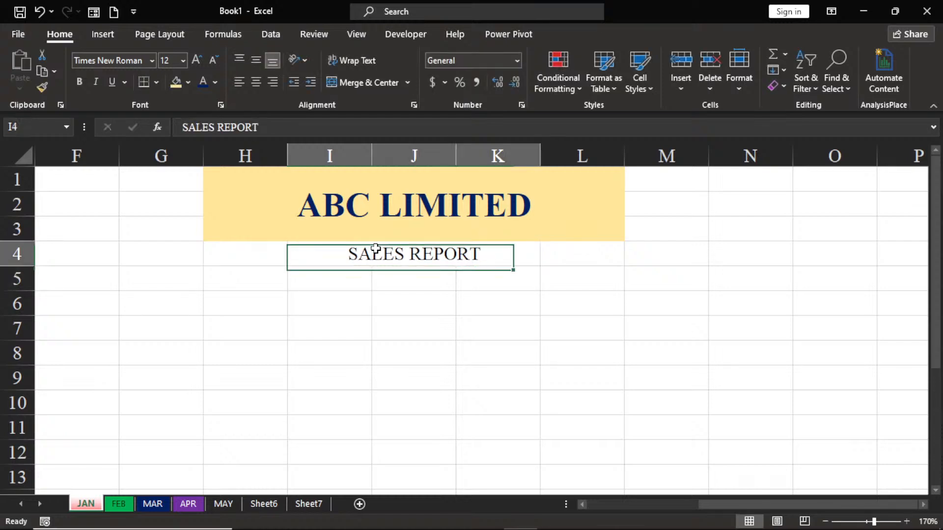
pyautogui.click(189, 83)
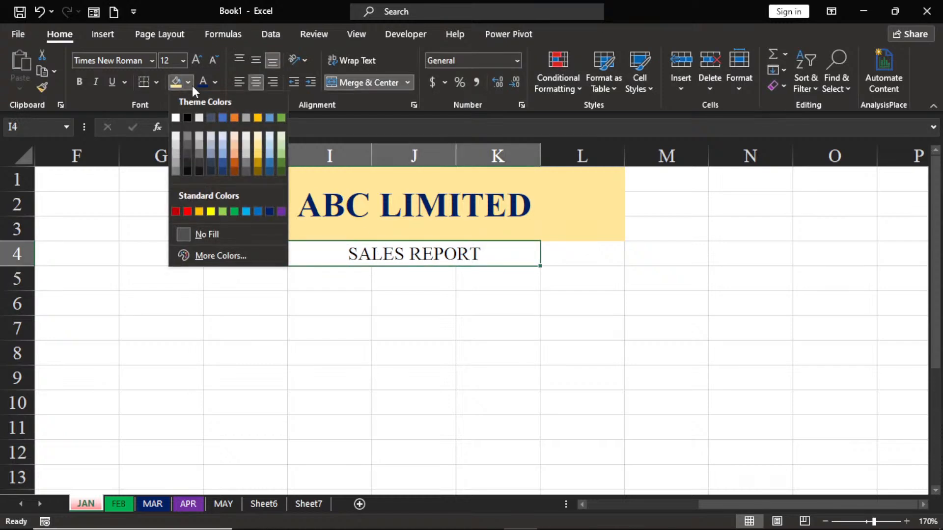
pyautogui.click(259, 139)
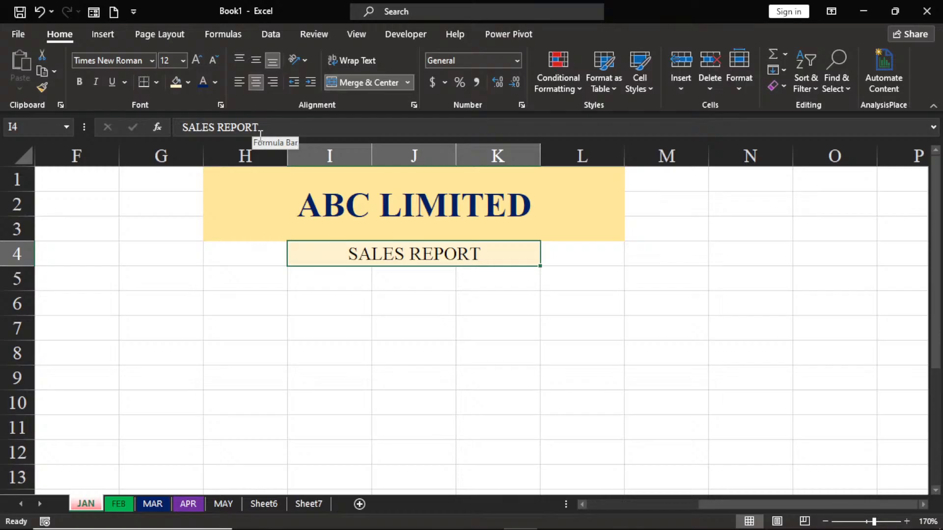
pyautogui.click(355, 308)
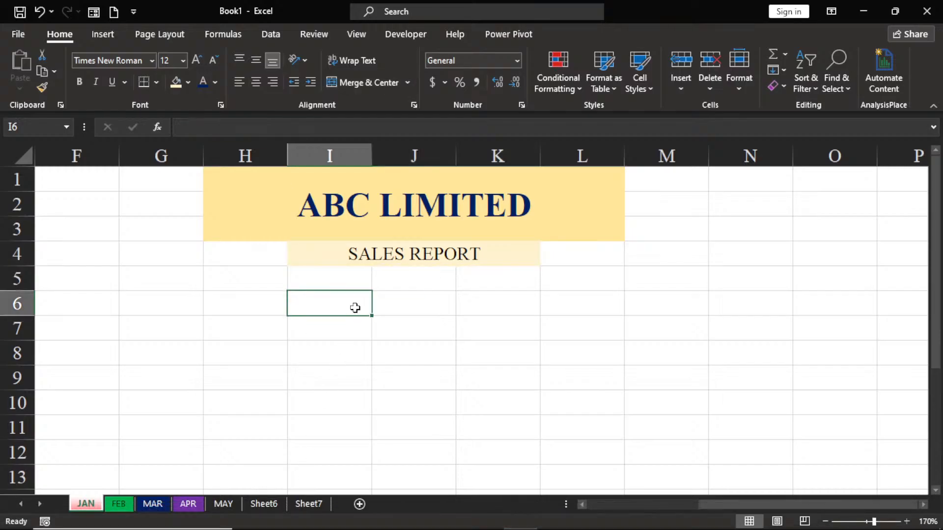
# Step: Enter the column headers "S/N" in G6 and "ITEM NAME" in H6
pyautogui.click(142, 308)
pyautogui.write('S/N')
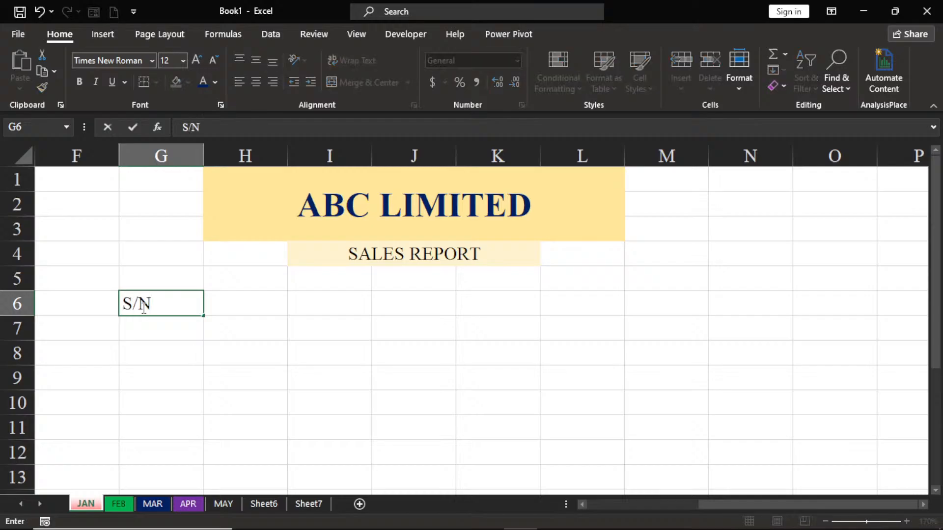
pyautogui.press('Tab')
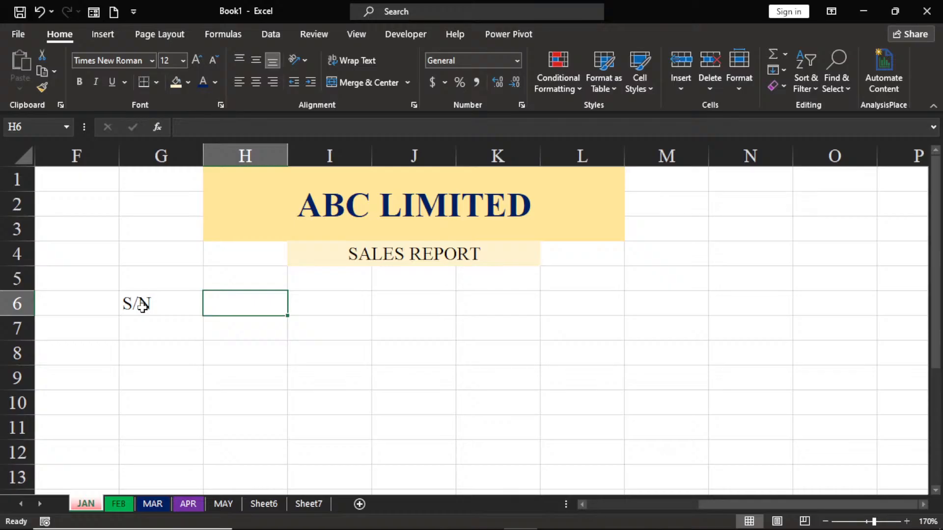
pyautogui.write('ITEM NA')
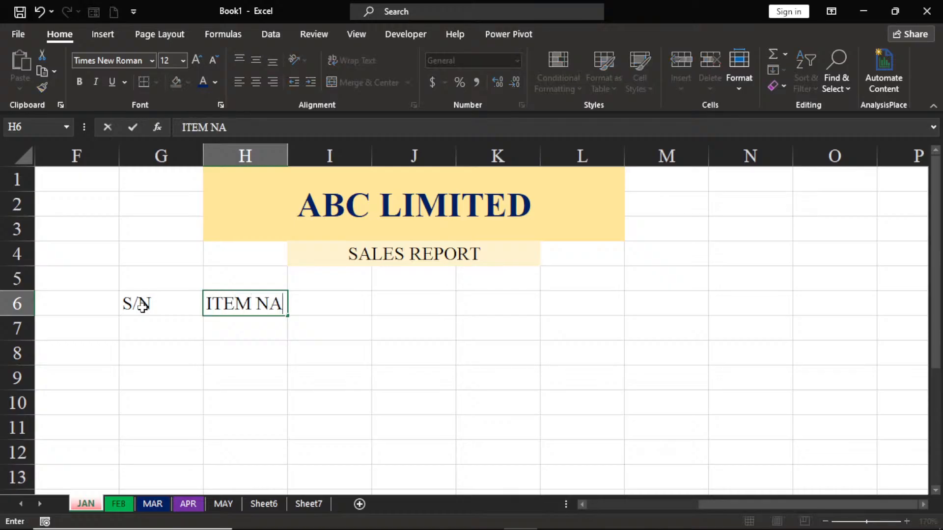
pyautogui.write('ME')
pyautogui.press('Tab')
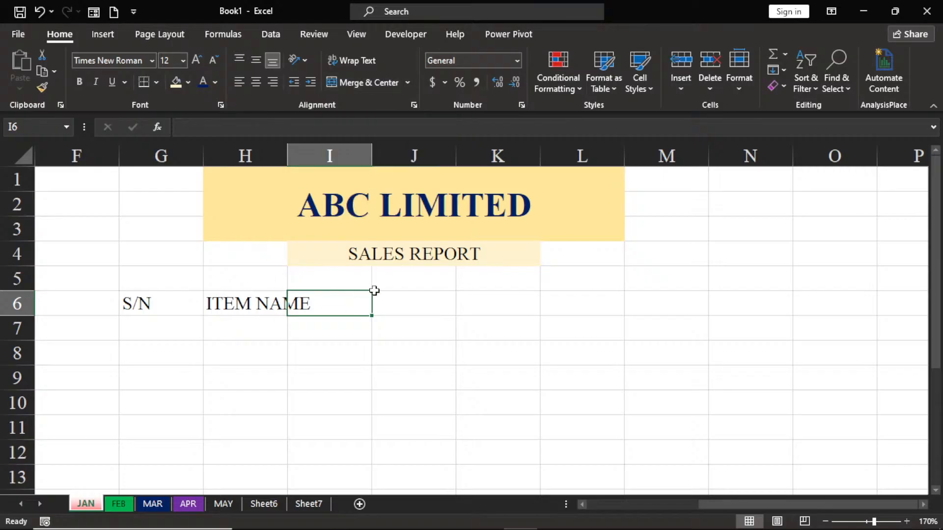
# Step: Continue the header row with "ITEM ID" in I6, "AMOUNT" in J6 and "TAX" in K6
pyautogui.click(137, 302)
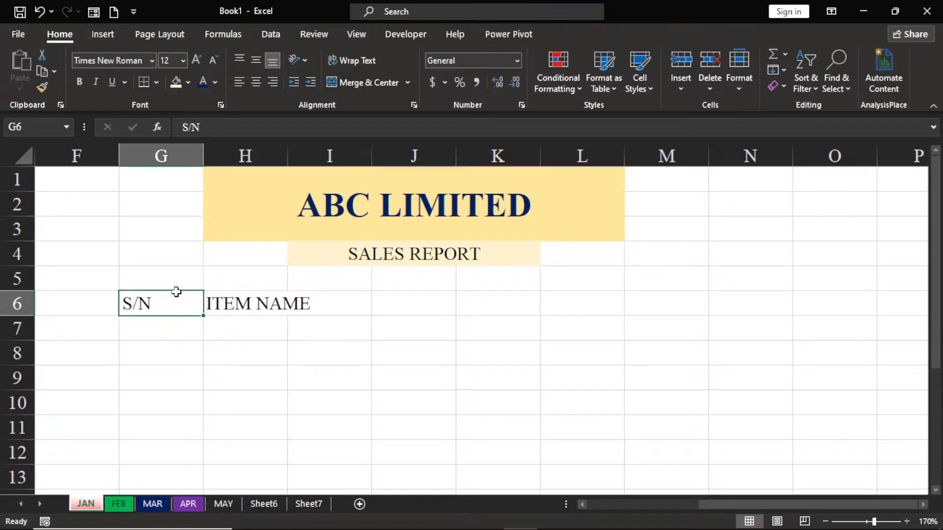
pyautogui.click(340, 300)
pyautogui.write('ITE')
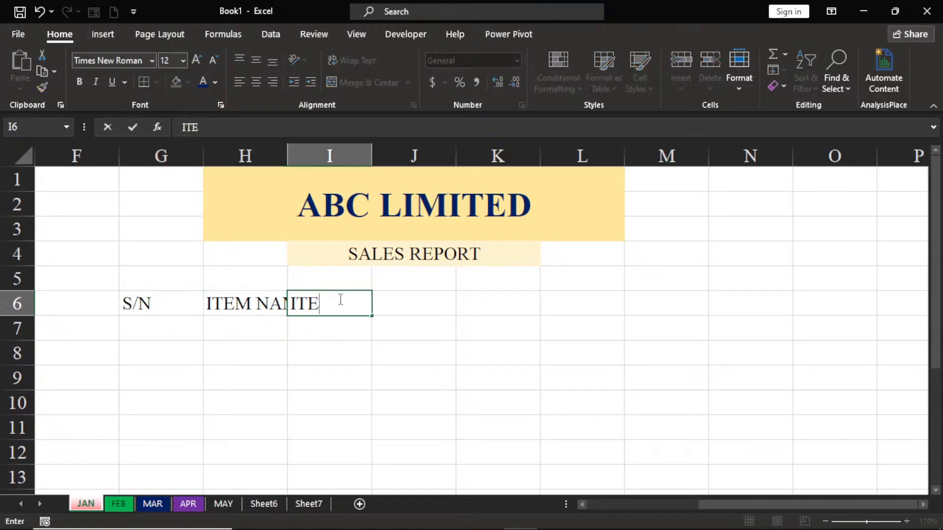
pyautogui.write('M ID')
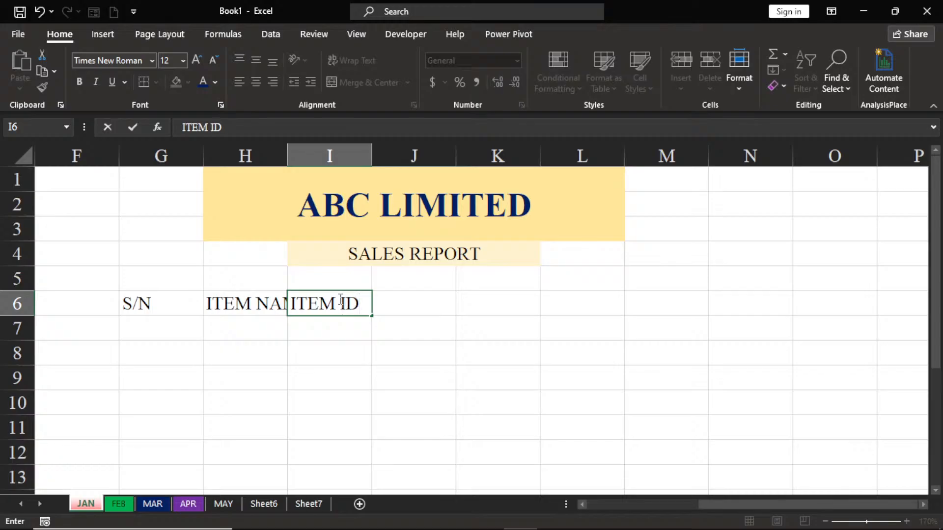
pyautogui.press('Tab')
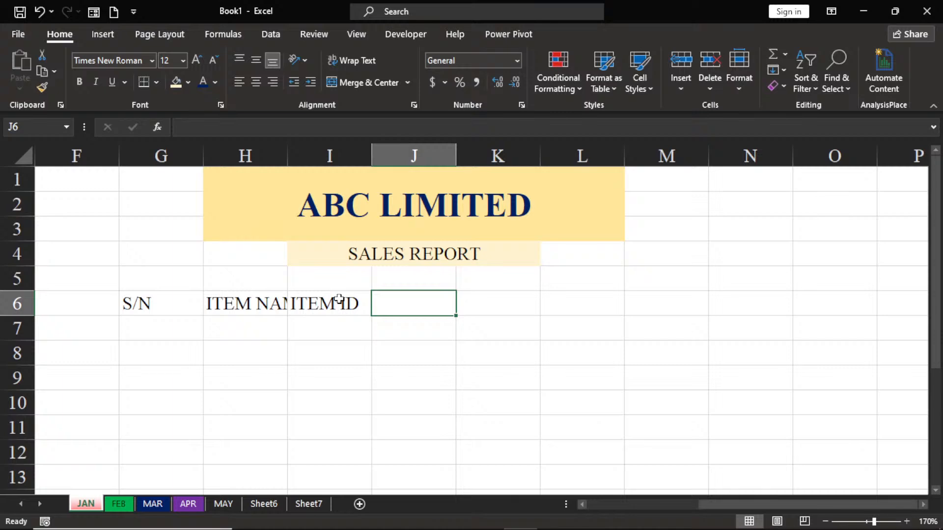
pyautogui.write('AMOUNT')
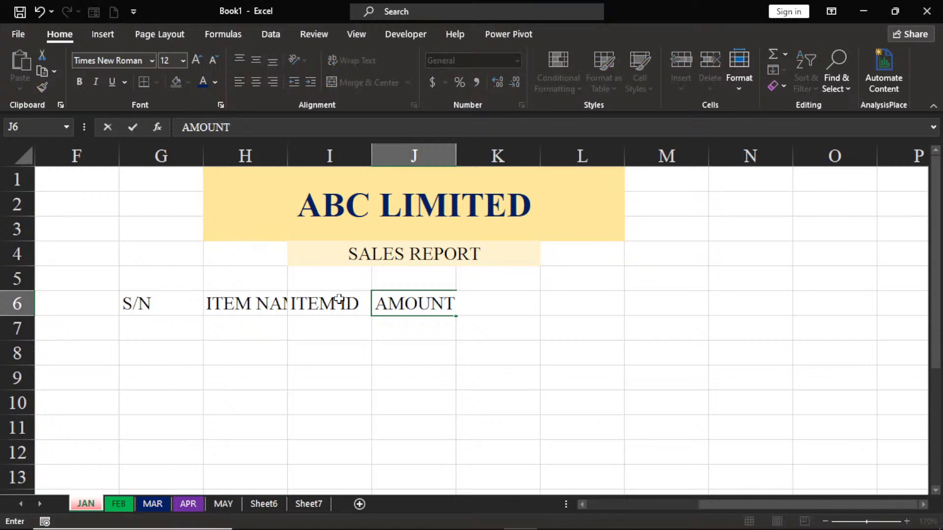
pyautogui.press('Tab')
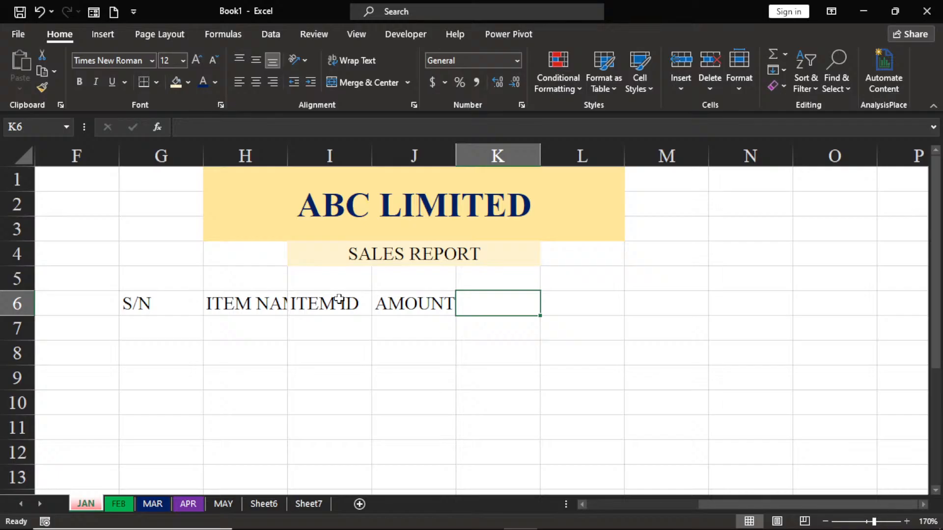
pyautogui.write('TAX')
pyautogui.press('Tab')
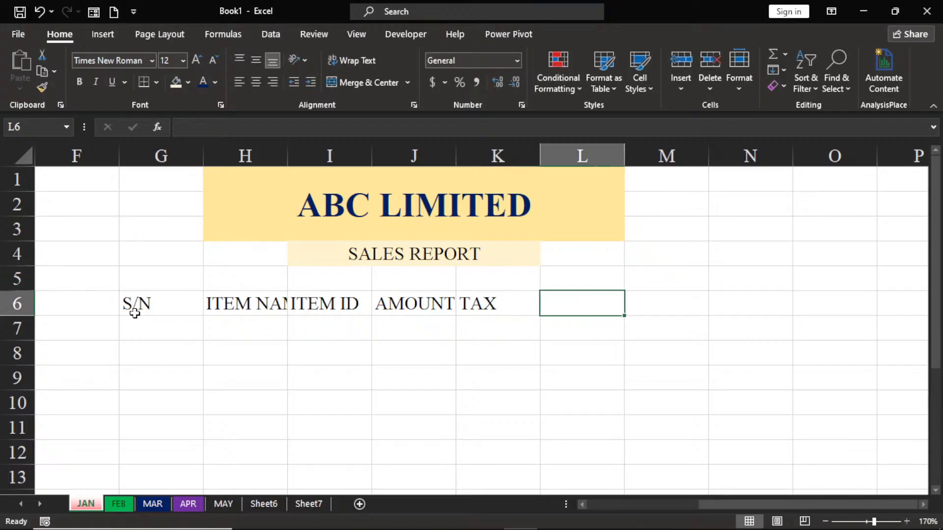
# Step: AutoFit all column widths on the sheet to their contents so that the headers in row 6 fit
pyautogui.moveTo(137, 305); pyautogui.dragTo(480, 301)
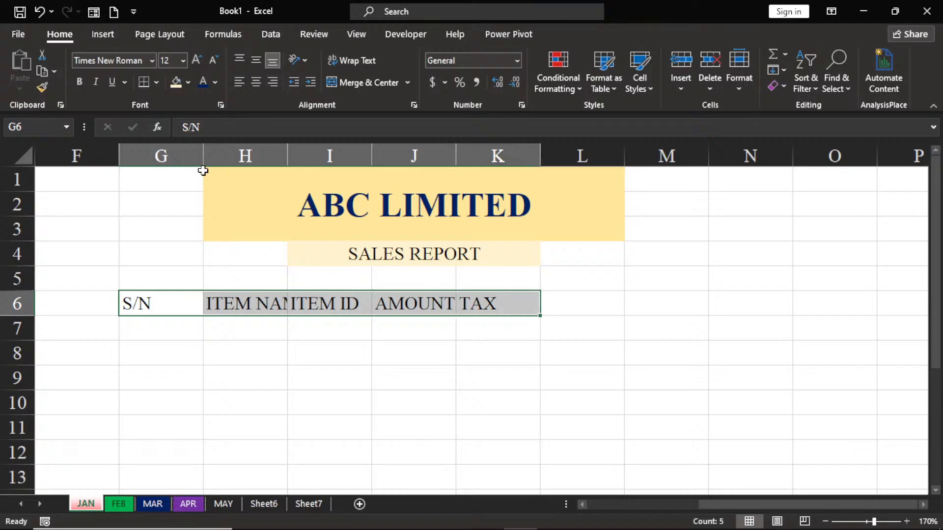
pyautogui.click(10, 151)
pyautogui.moveTo(199, 161); pyautogui.dragTo(201, 160)
pyautogui.click(200, 160)
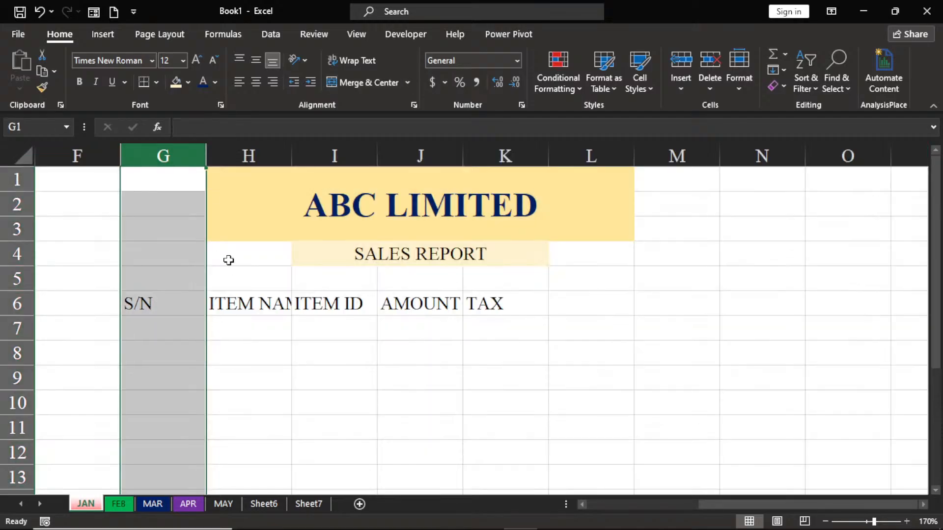
pyautogui.click(11, 150)
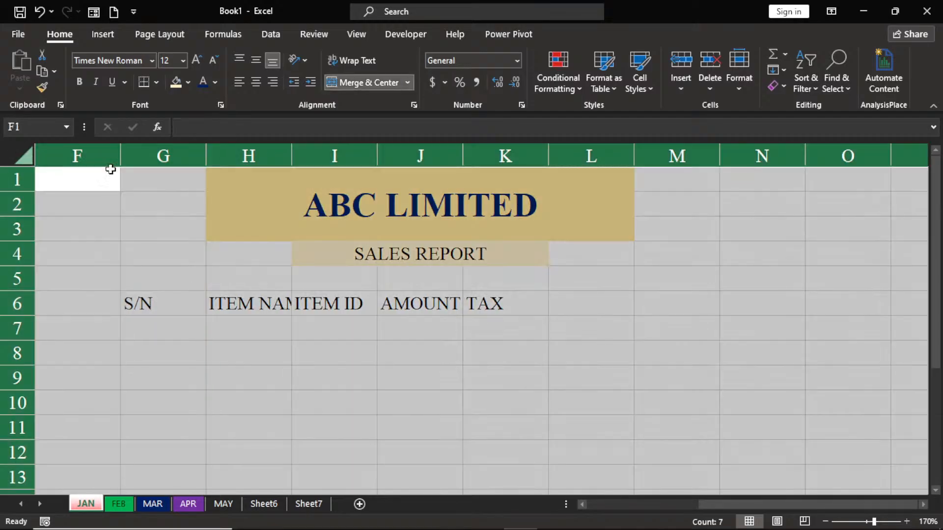
pyautogui.doubleClick(207, 157)
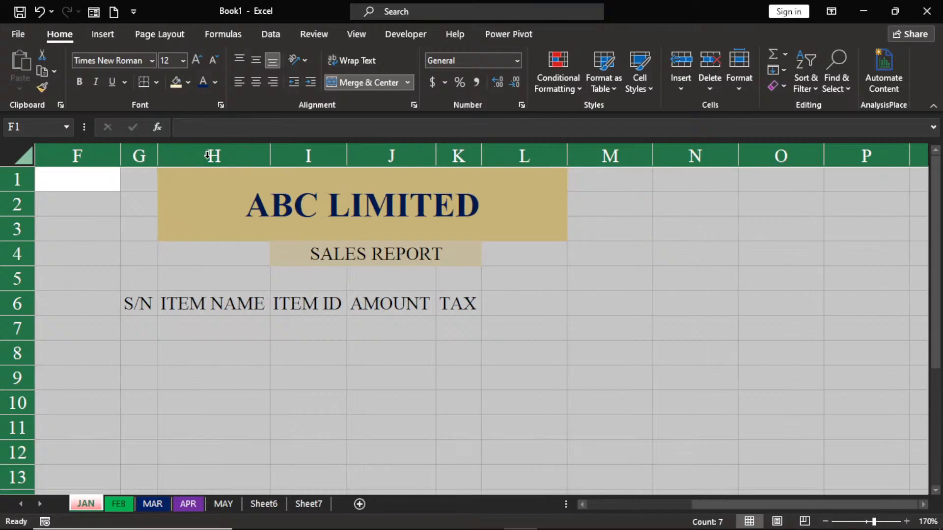
pyautogui.click(222, 346)
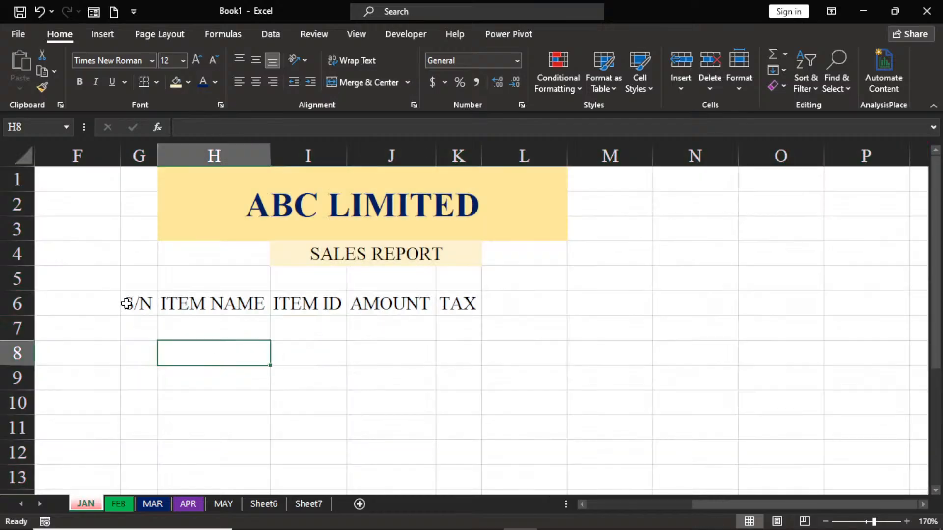
# Step: Apply All Borders to the header cells G6:K6 and select G7 below "S/N"
pyautogui.moveTo(126, 304); pyautogui.dragTo(445, 316)
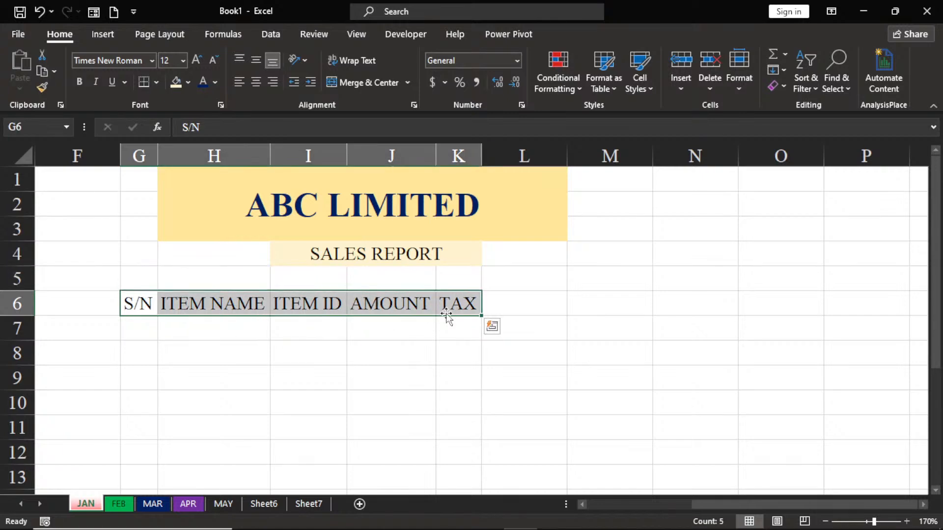
pyautogui.click(157, 82)
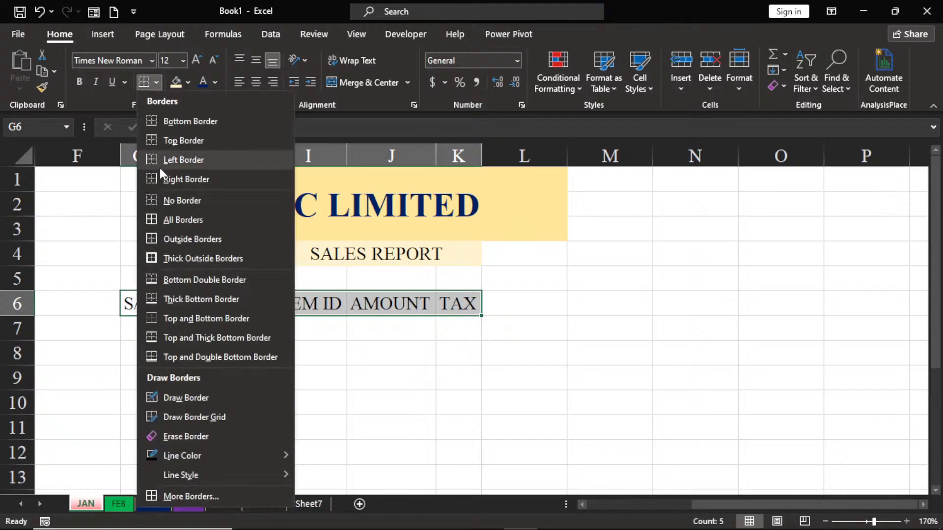
pyautogui.click(167, 219)
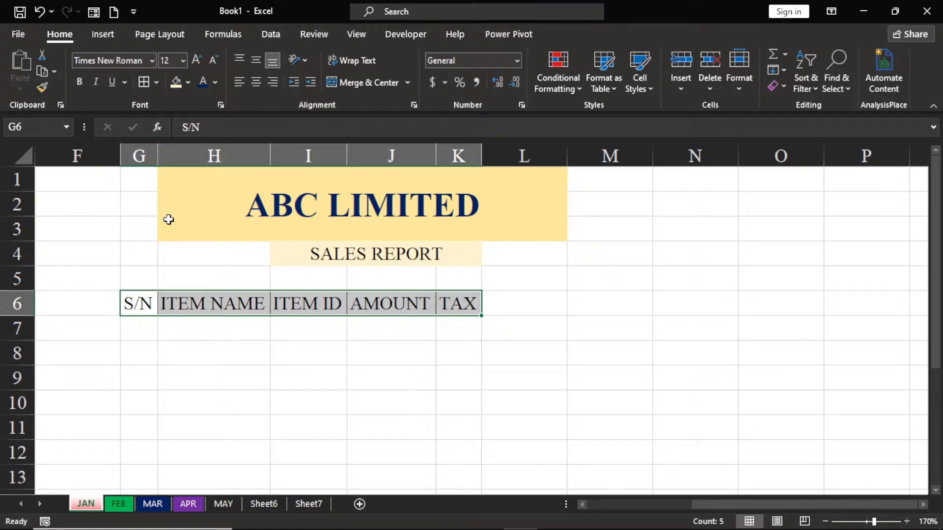
pyautogui.click(227, 383)
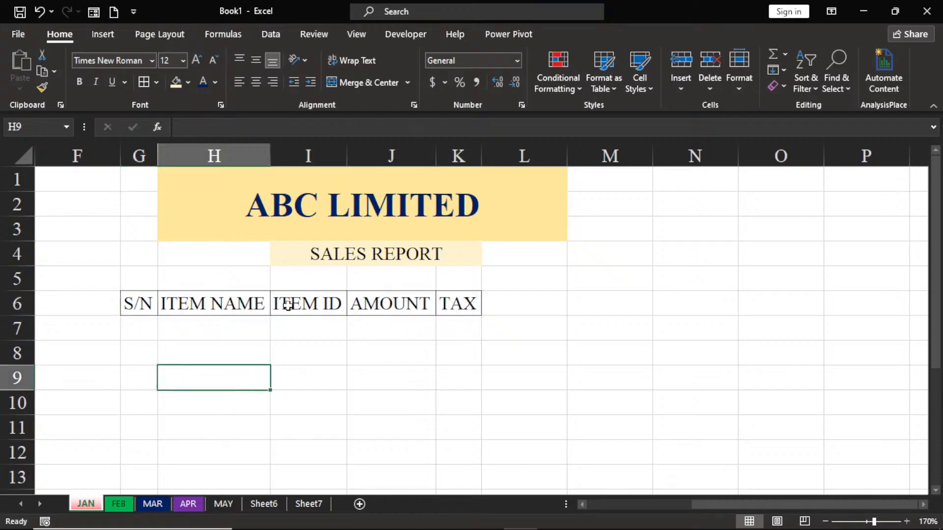
pyautogui.click(129, 335)
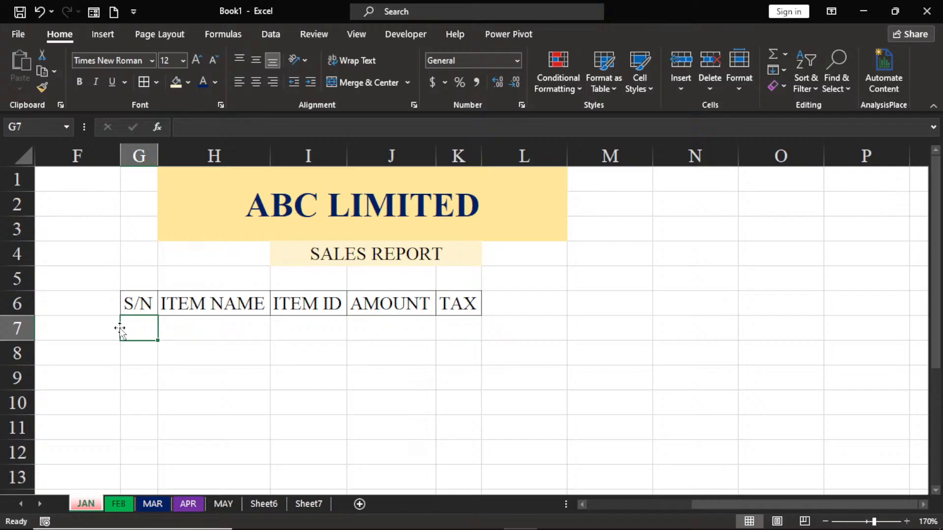
pyautogui.click(377, 347)
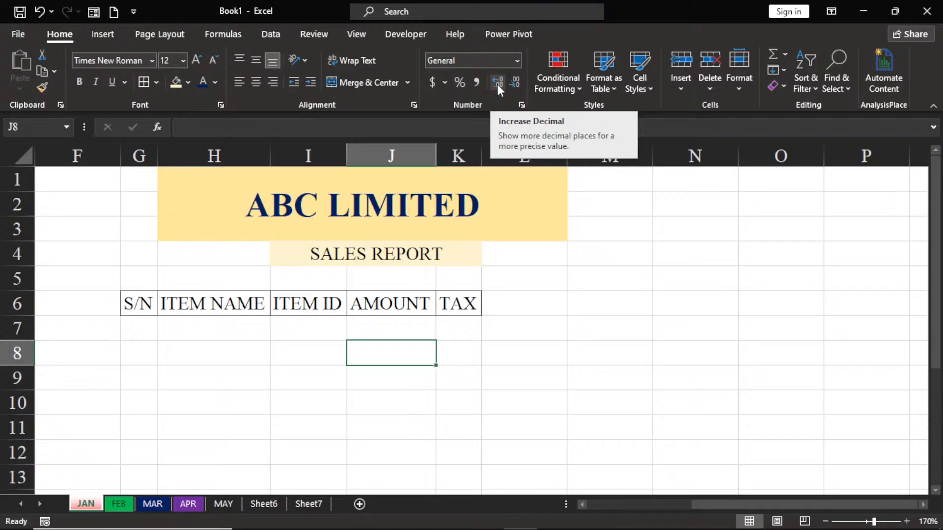
pyautogui.click(514, 303)
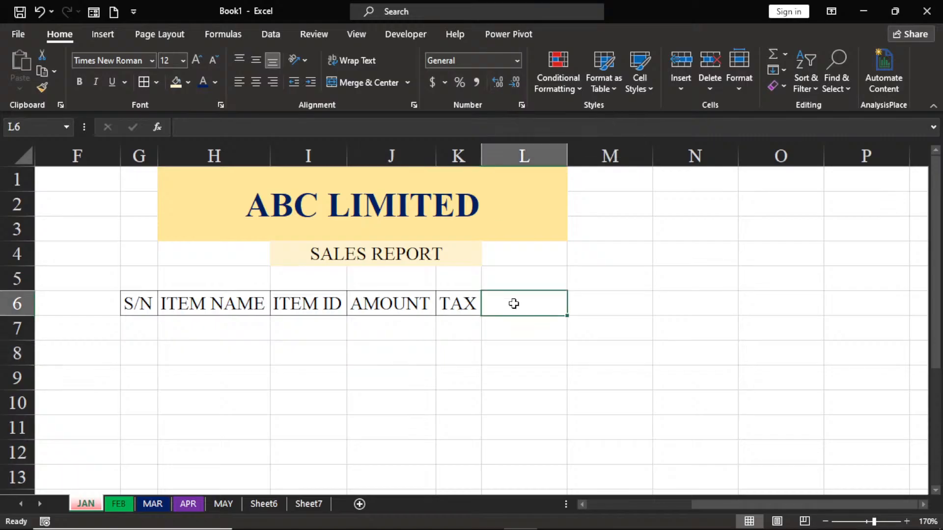
pyautogui.write('1')
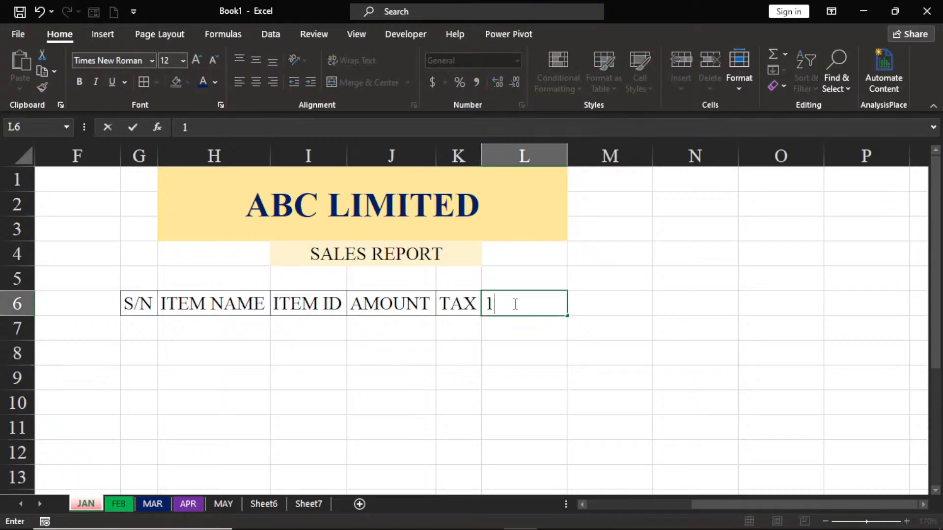
pyautogui.write('.23')
pyautogui.press('BackSpace')
pyautogui.press('BackSpace')
pyautogui.press('BackSpace')
pyautogui.press('BackSpace')
# Step: Enter the sample number 1.23 in M6 and increase its display to four decimal places
pyautogui.click(598, 305)
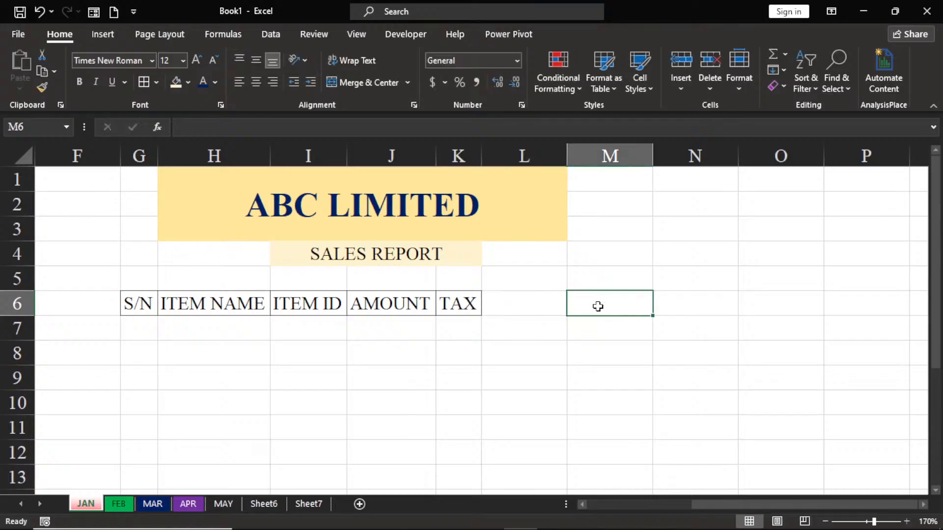
pyautogui.write('1.23')
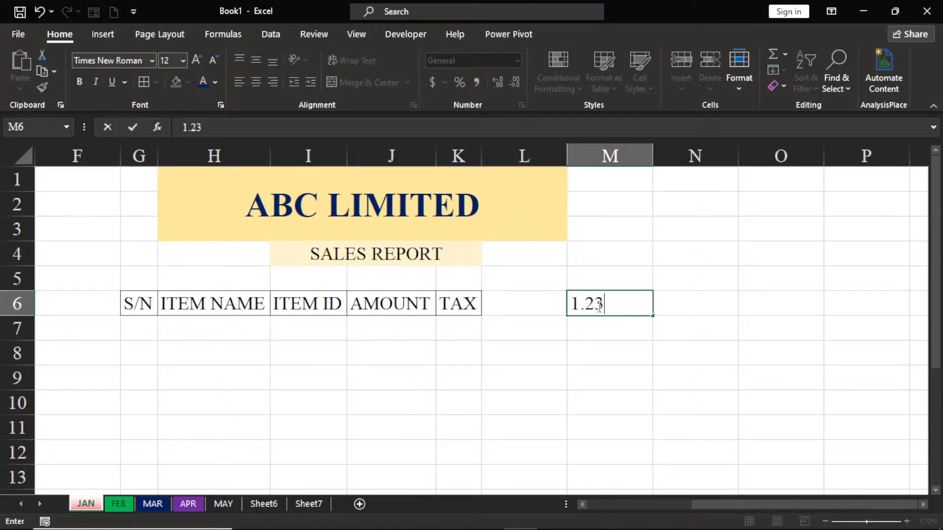
pyautogui.click(588, 396)
pyautogui.click(623, 305)
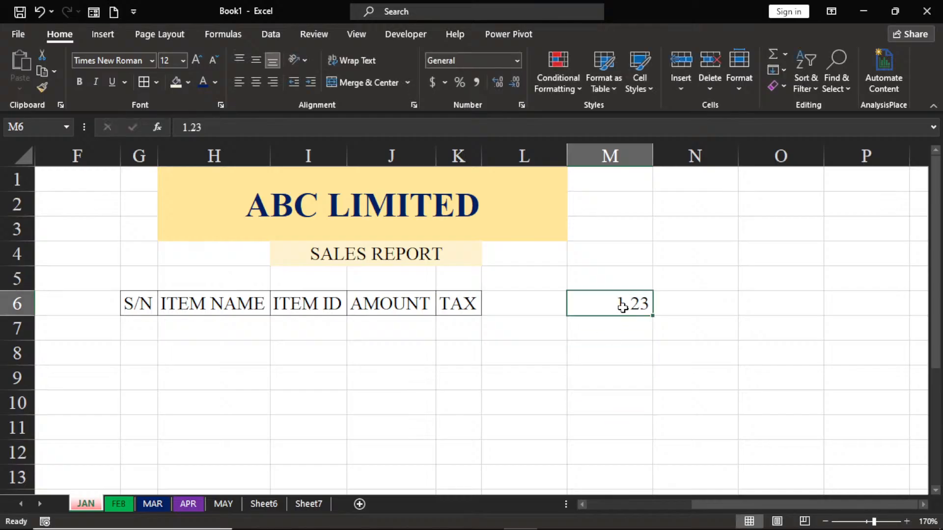
pyautogui.click(499, 80)
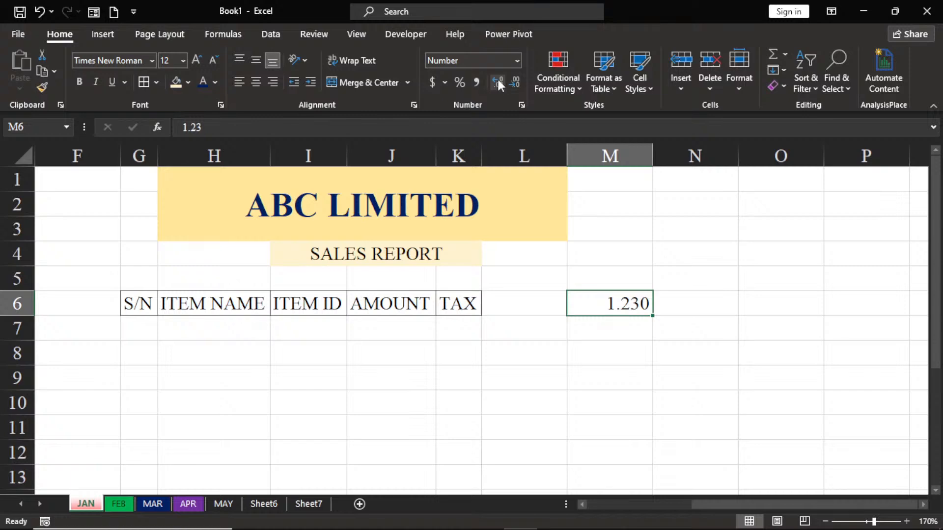
pyautogui.click(497, 82)
# Step: Change the sample number in M6 to 1.26
pyautogui.doubleClick(632, 305)
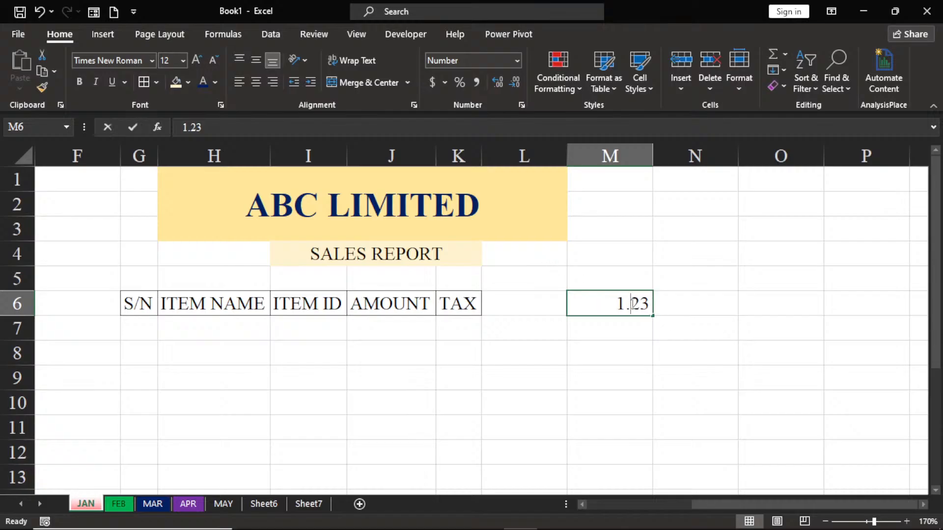
pyautogui.click(650, 305)
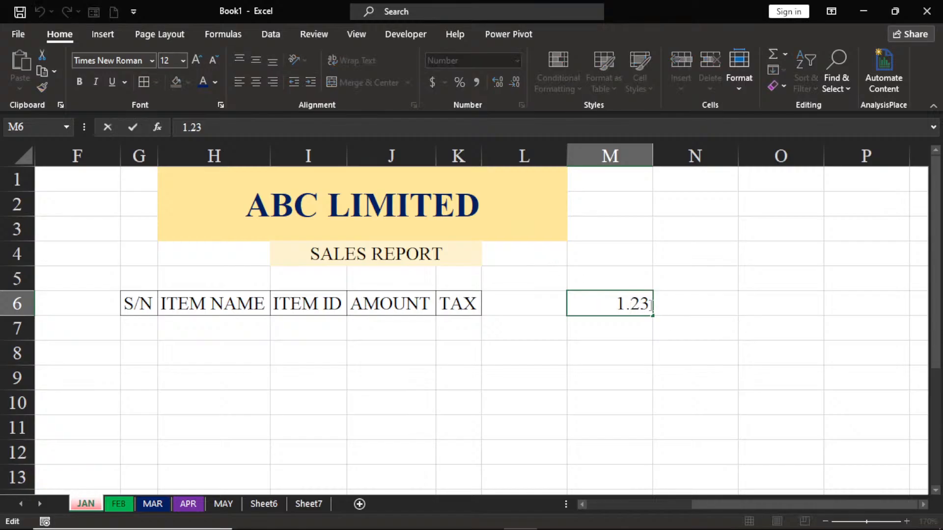
pyautogui.press('BackSpace')
pyautogui.write('6')
pyautogui.click(547, 311)
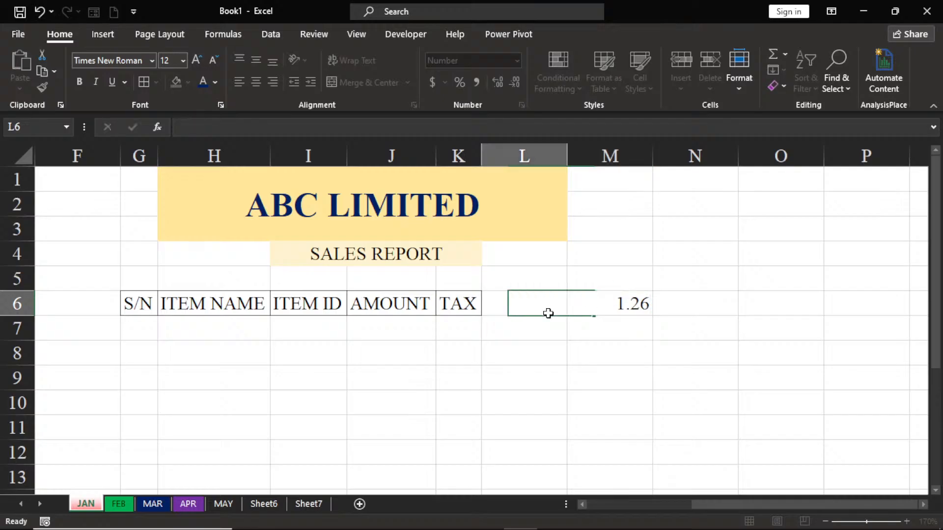
# Step: Decrease the decimals of M6 to a whole number and increase them again to three decimal places
pyautogui.click(614, 306)
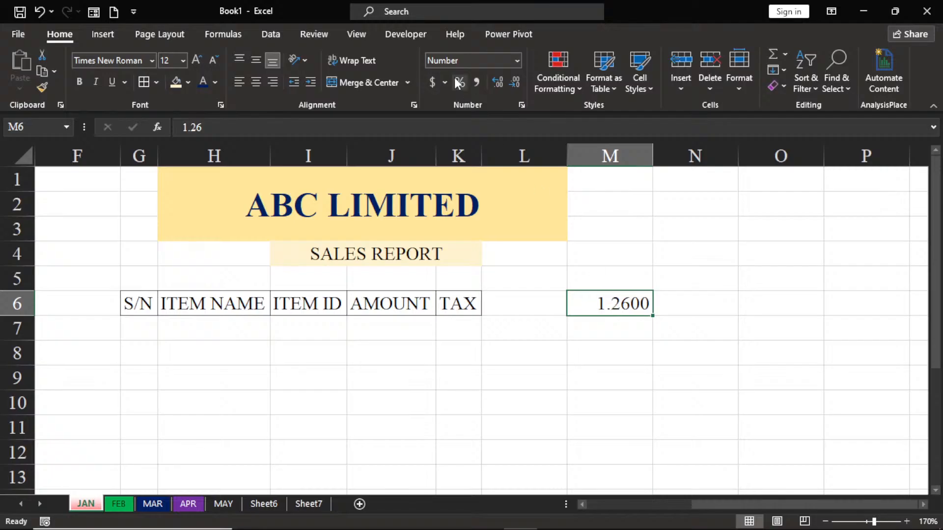
pyautogui.click(511, 82)
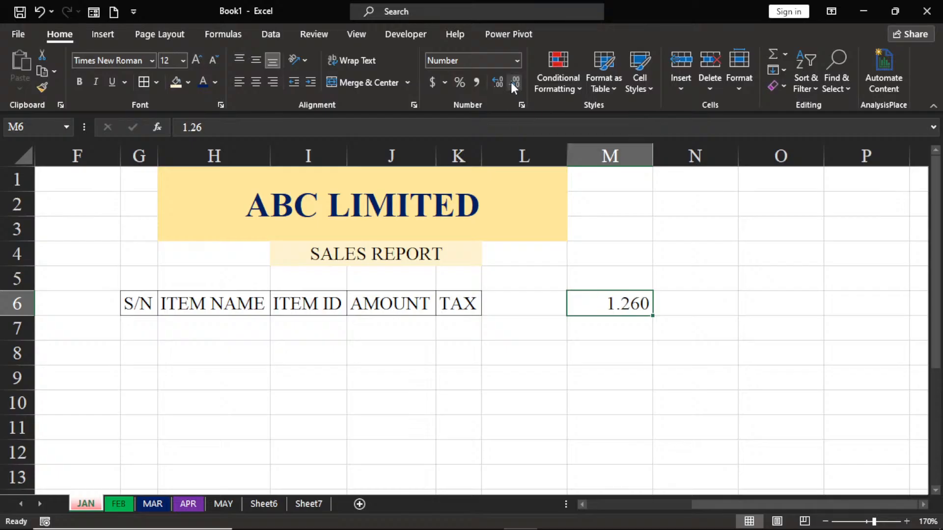
pyautogui.click(512, 82)
pyautogui.click(512, 83)
pyautogui.click(515, 82)
pyautogui.click(497, 83)
pyautogui.click(496, 82)
pyautogui.click(497, 83)
# Step: Change the sample number in M6 to 1.46
pyautogui.doubleClick(634, 305)
pyautogui.click(640, 300)
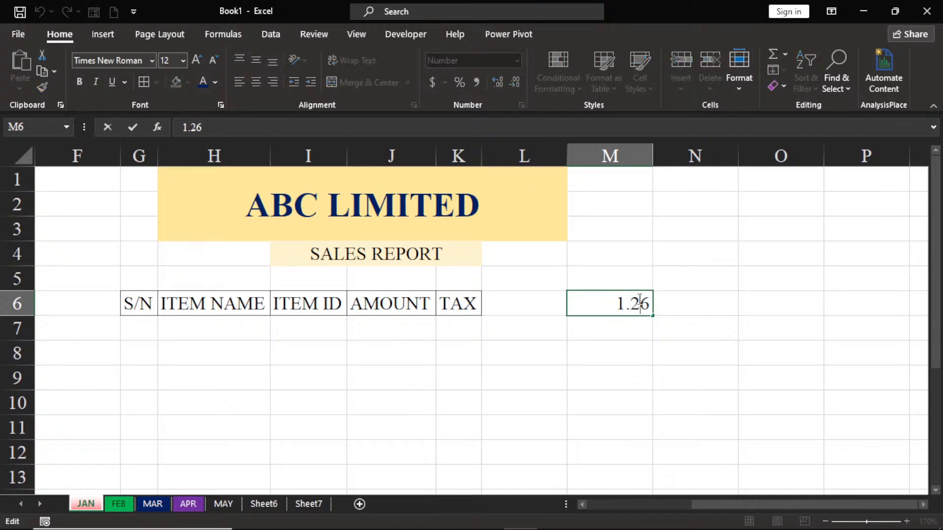
pyautogui.press('BackSpace')
pyautogui.write('4')
pyautogui.click(596, 353)
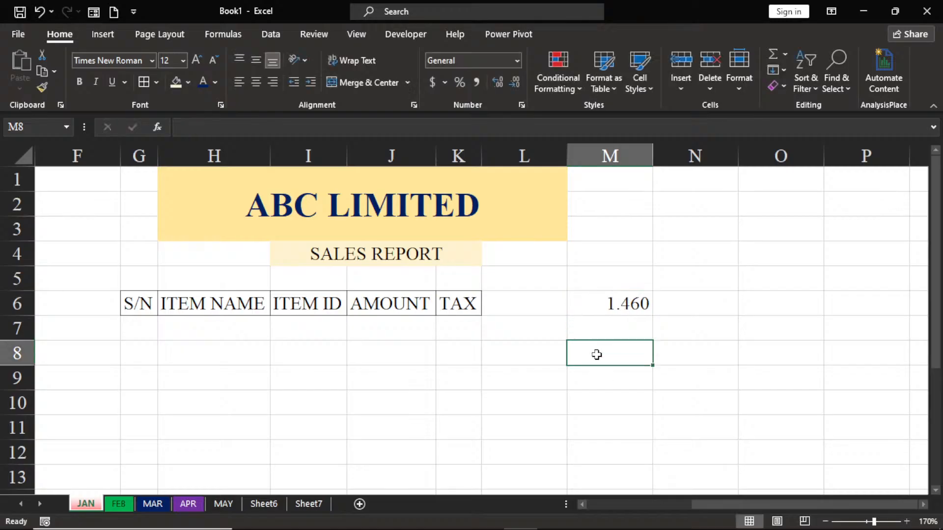
# Step: Round the display of M6 down to no decimals and bring the decimal places back
pyautogui.click(597, 314)
pyautogui.click(516, 82)
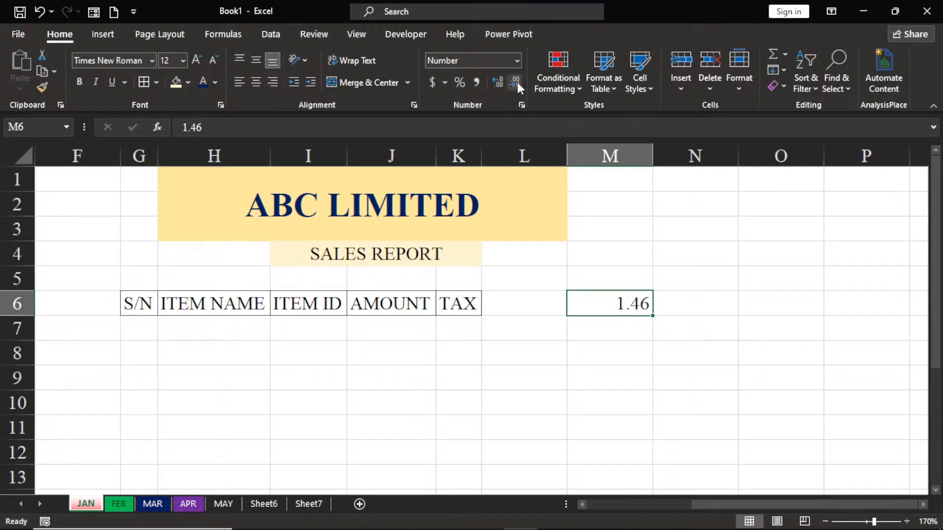
pyautogui.click(517, 81)
pyautogui.click(517, 81)
pyautogui.click(499, 81)
pyautogui.click(499, 81)
# Step: Change the sample number in M6 to 1.56
pyautogui.doubleClick(632, 304)
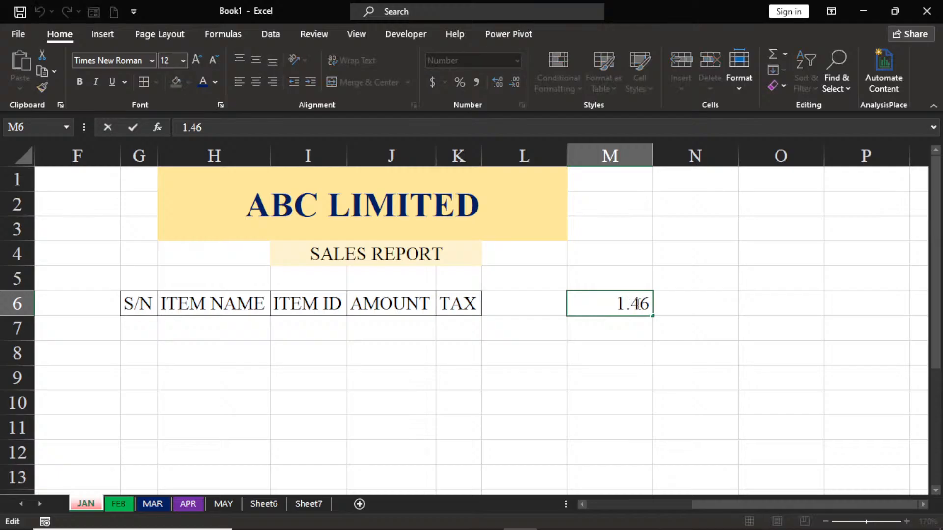
pyautogui.write('\\')
pyautogui.press('BackSpace')
pyautogui.press('BackSpace')
pyautogui.write('5')
pyautogui.click(564, 261)
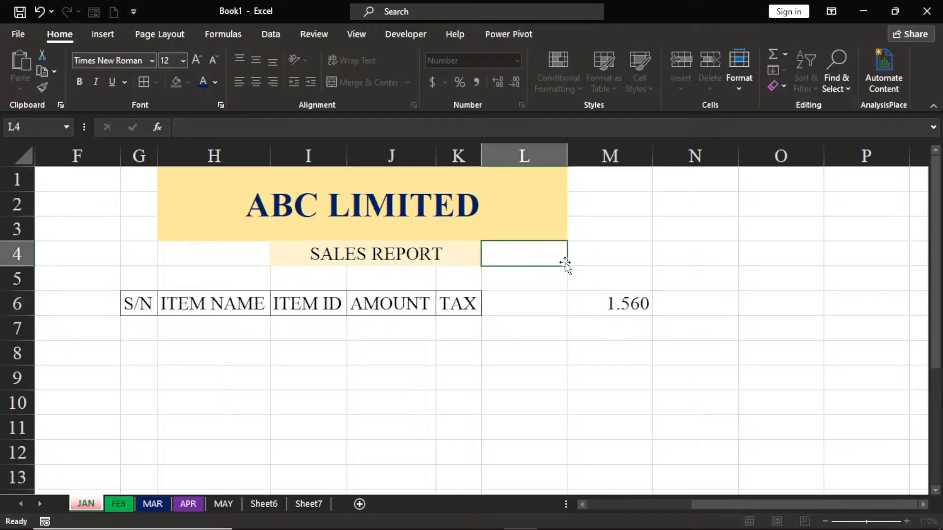
# Step: Decrease the decimals of M6 until it displays as a whole number
pyautogui.click(606, 302)
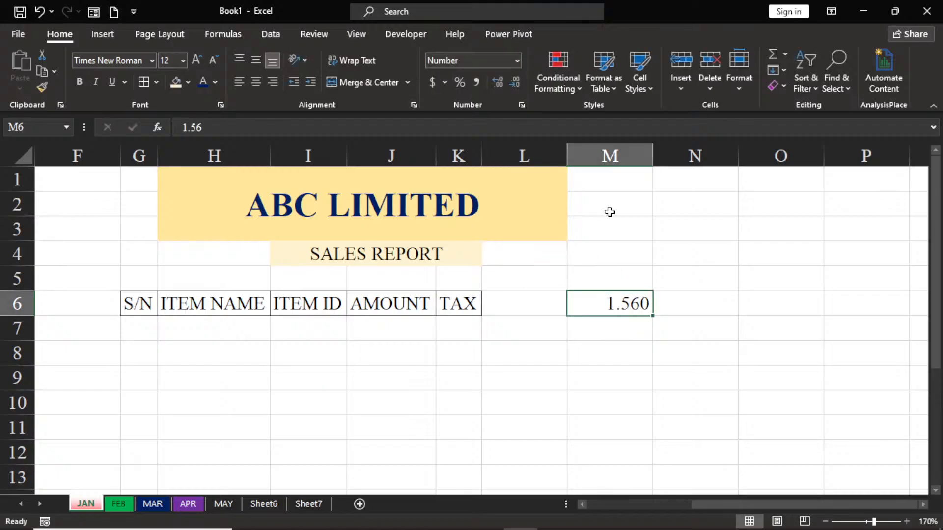
pyautogui.click(511, 87)
pyautogui.click(510, 87)
pyautogui.click(511, 87)
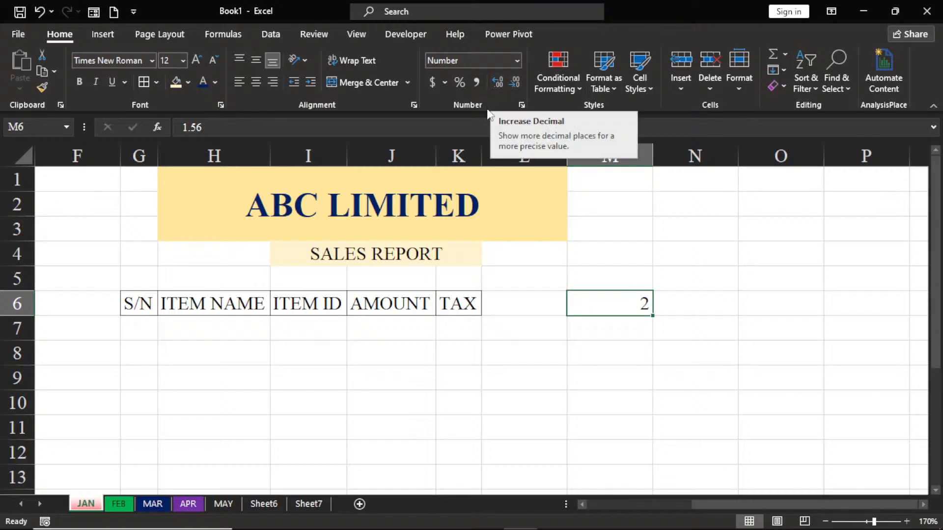
pyautogui.click(681, 89)
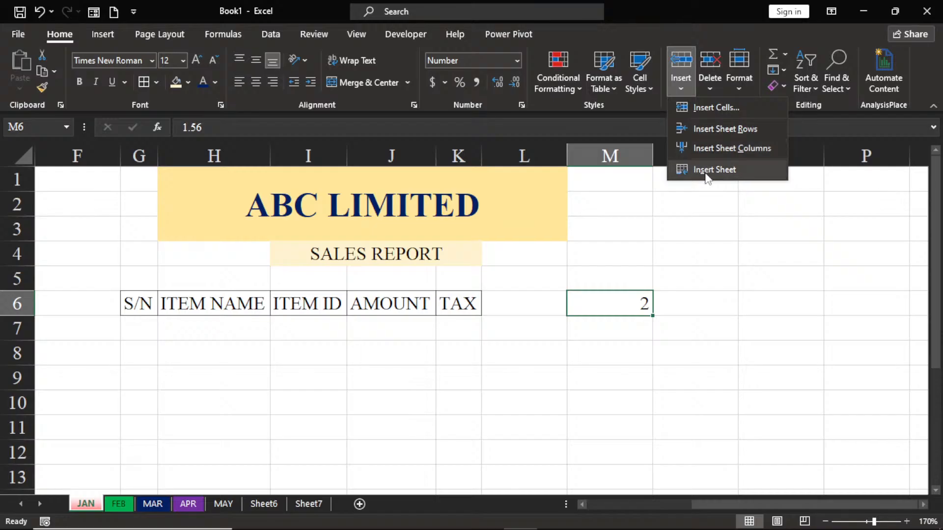
pyautogui.click(661, 214)
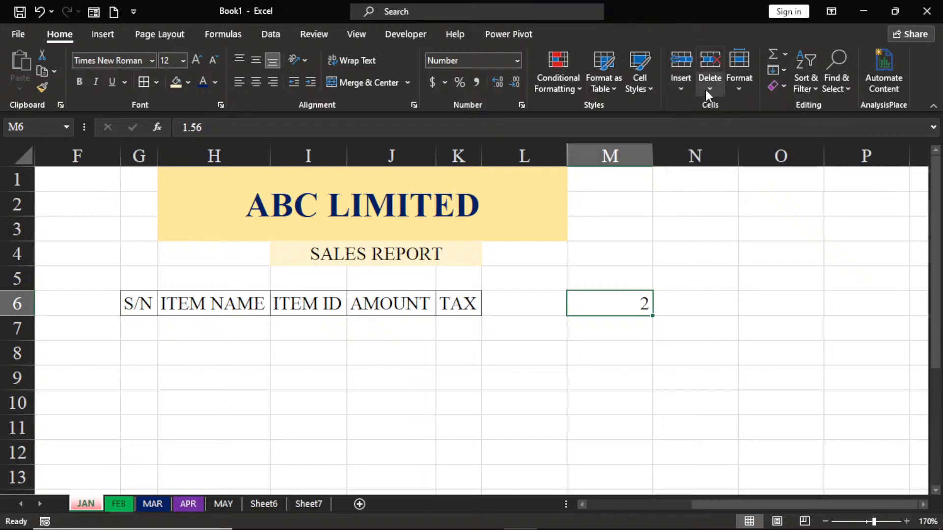
pyautogui.click(706, 90)
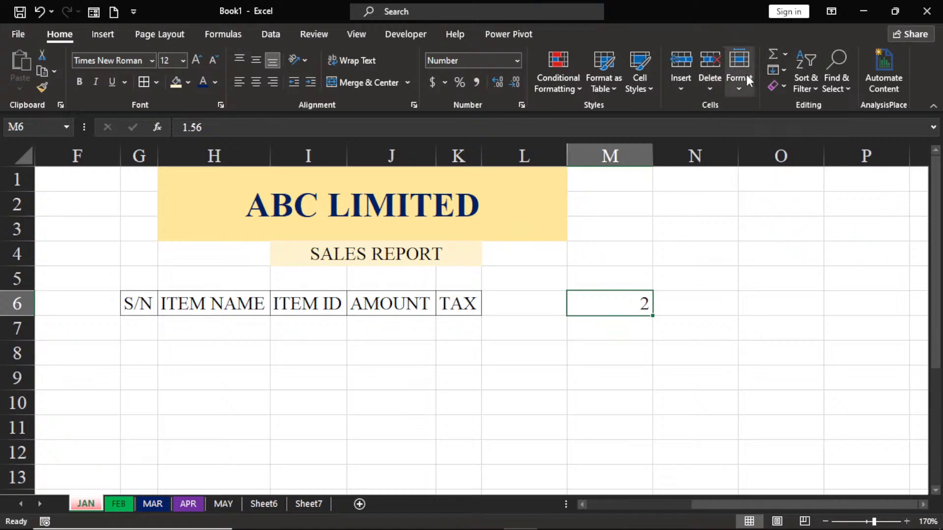
pyautogui.click(737, 91)
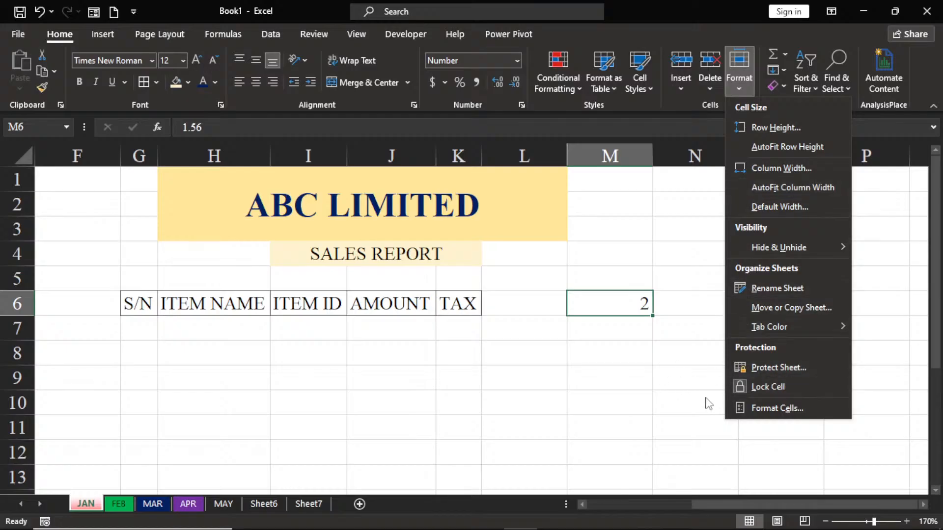
pyautogui.click(594, 368)
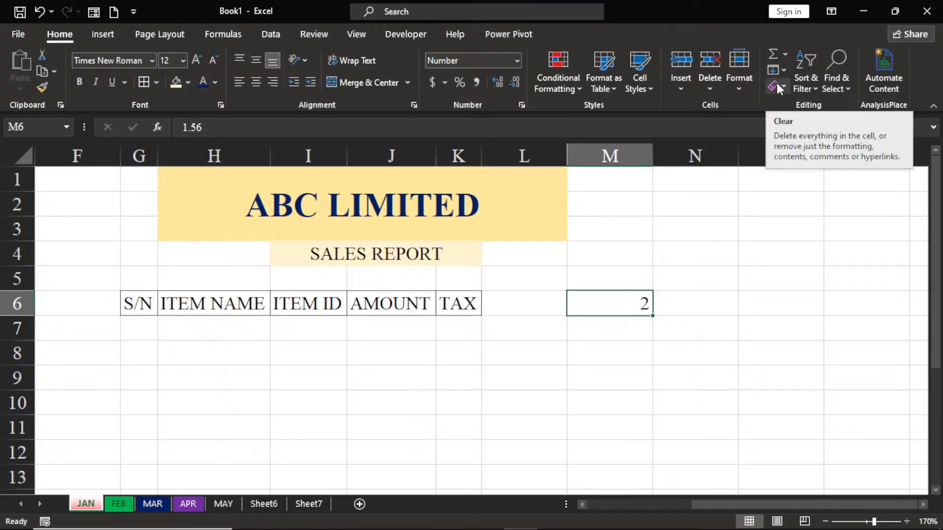
# Step: Clear all contents and formatting from the merged ABC LIMITED title and undo the clearing
pyautogui.click(399, 225)
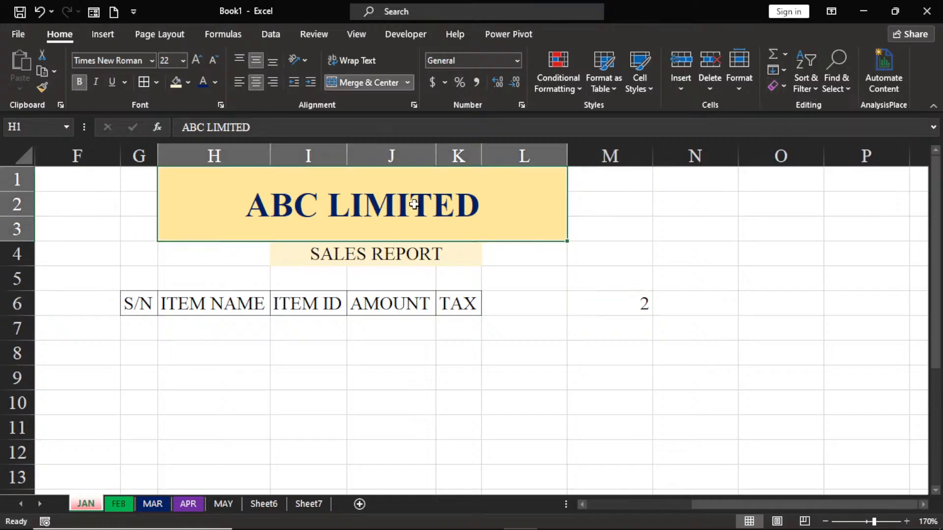
pyautogui.click(783, 83)
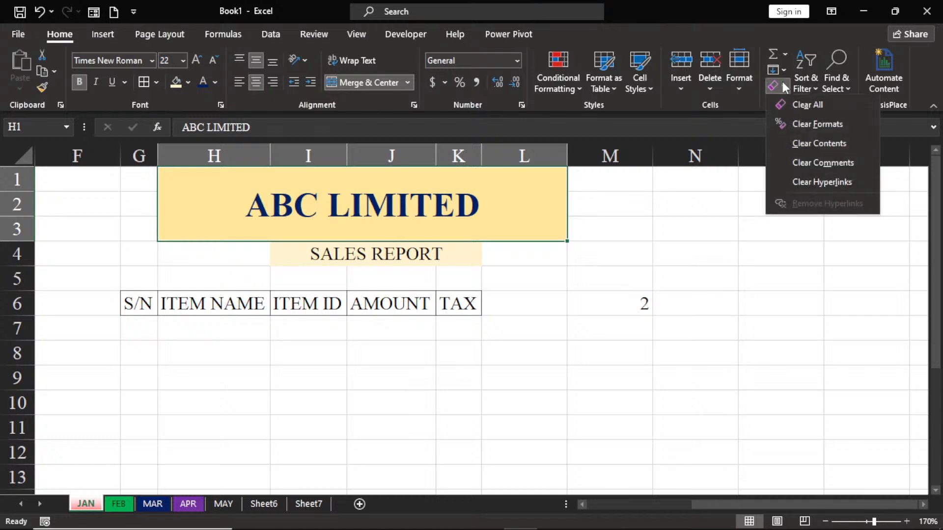
pyautogui.click(815, 107)
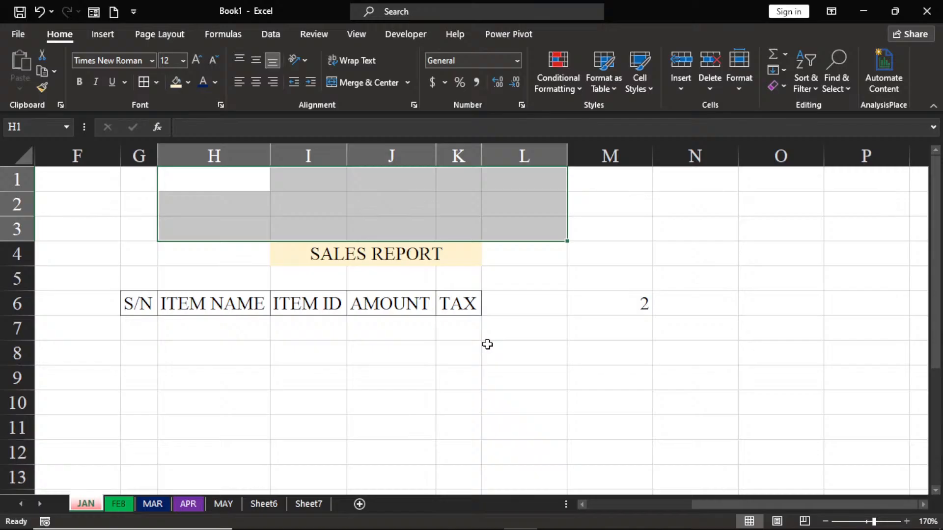
pyautogui.hotkey('ctrl', 'z')
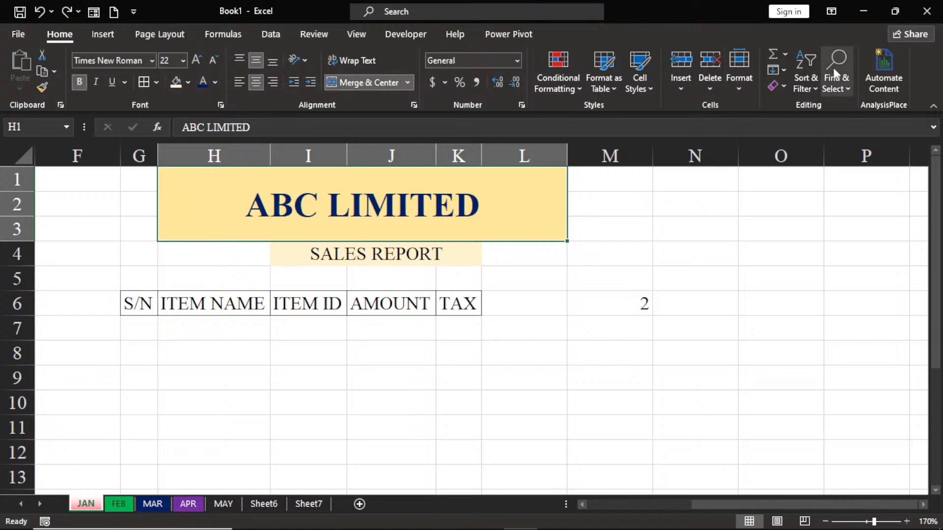
pyautogui.click(102, 34)
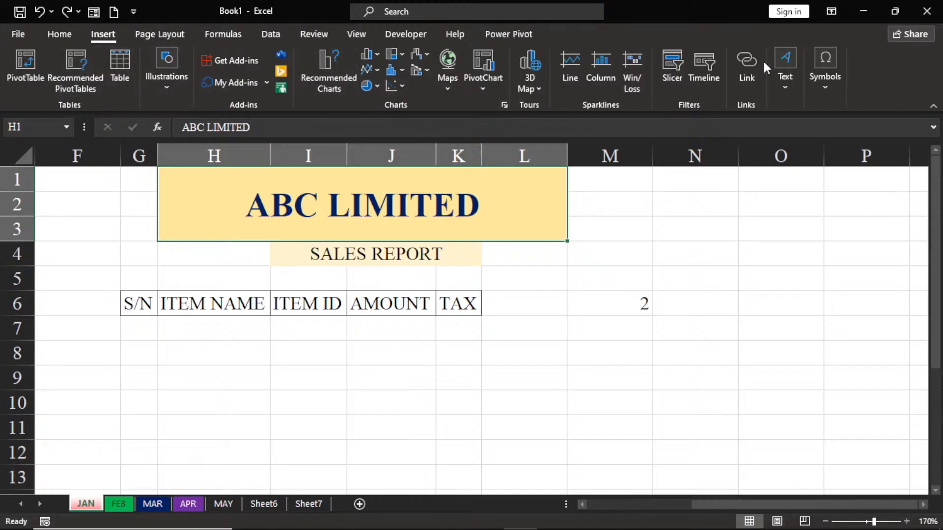
pyautogui.click(154, 34)
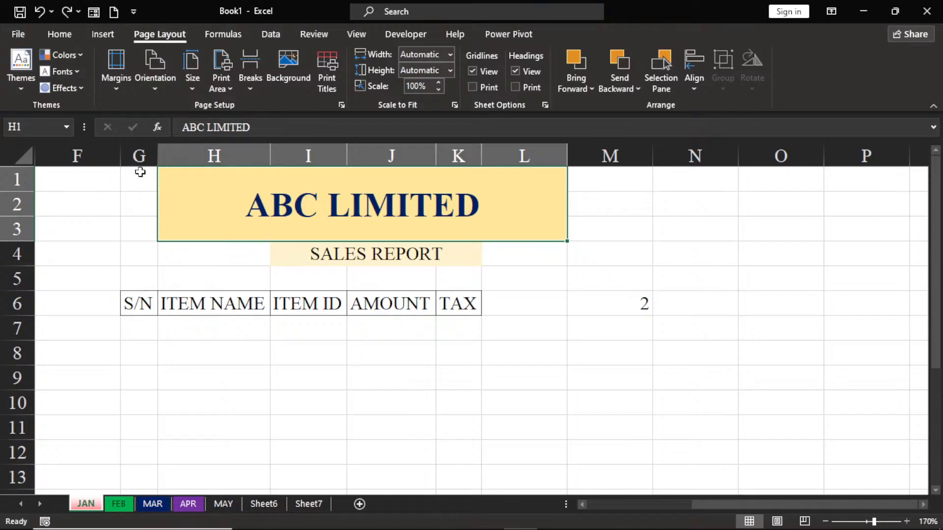
pyautogui.click(281, 79)
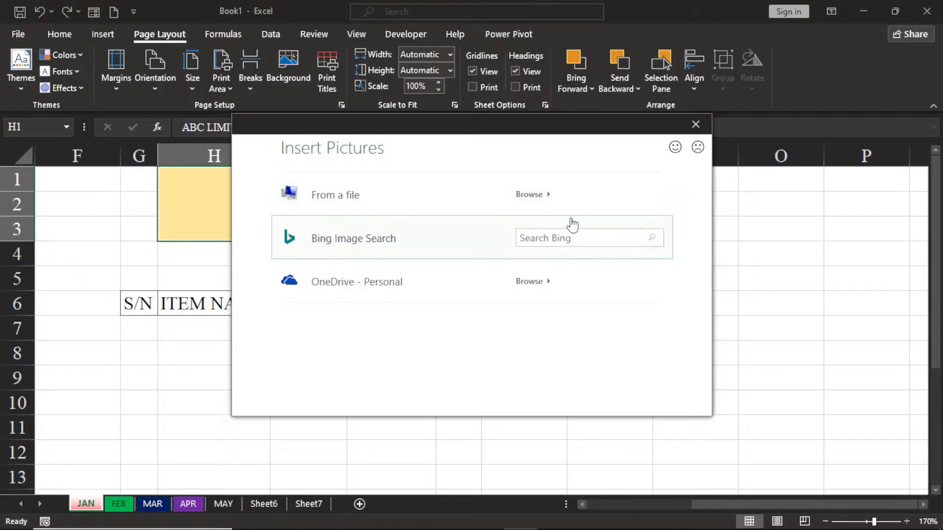
pyautogui.click(693, 127)
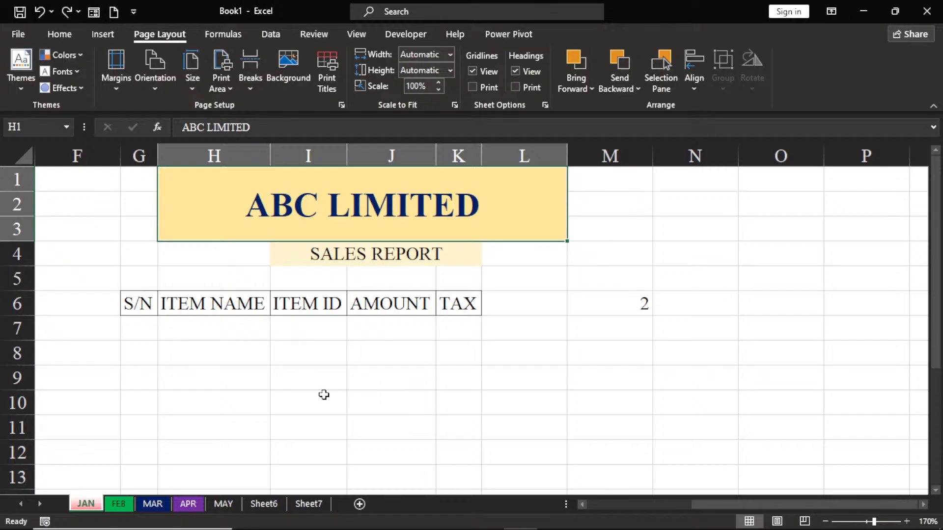
pyautogui.click(56, 36)
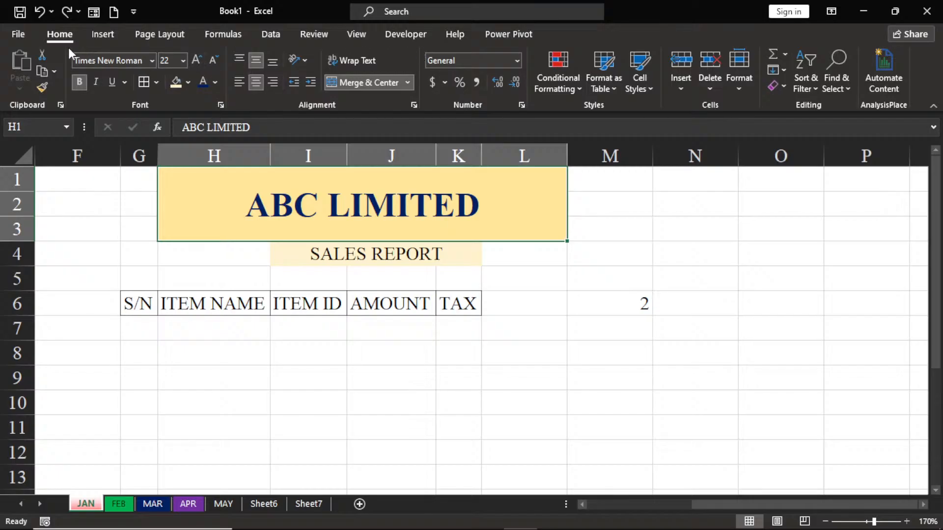
pyautogui.click(107, 37)
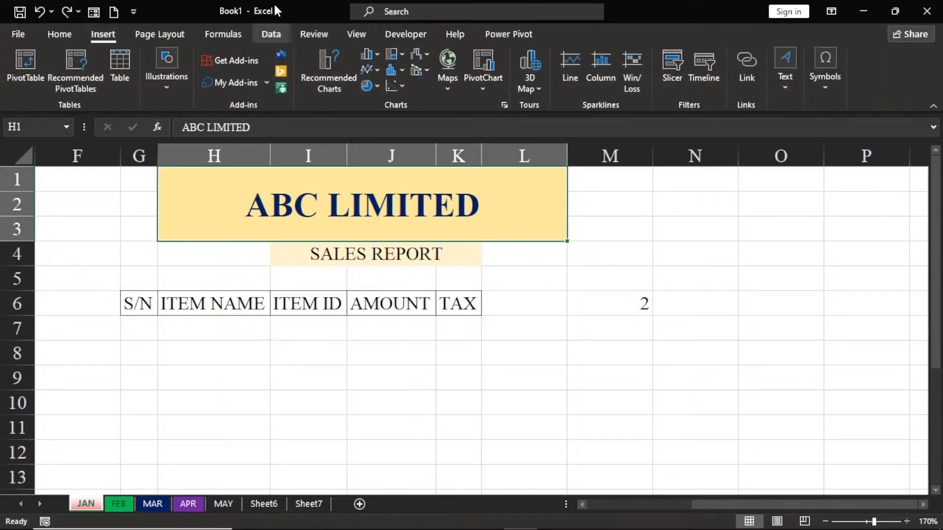
pyautogui.click(265, 33)
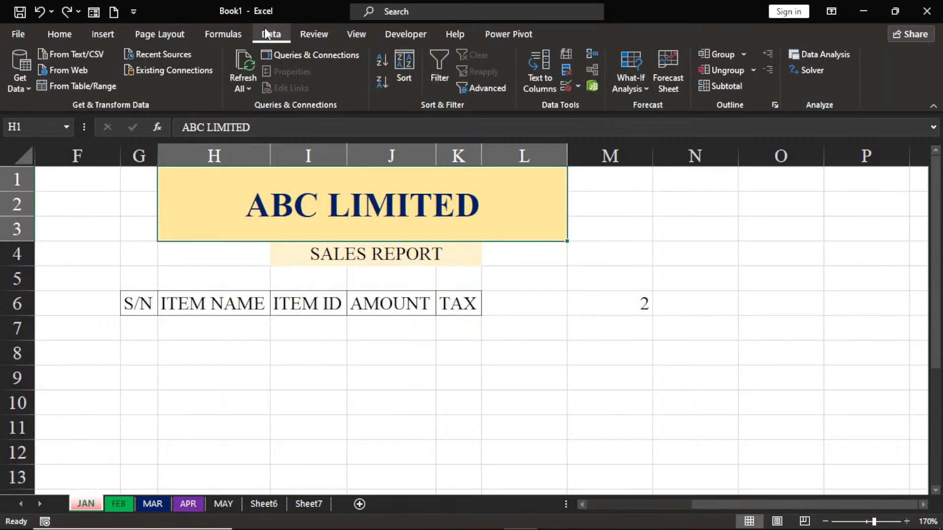
pyautogui.click(357, 33)
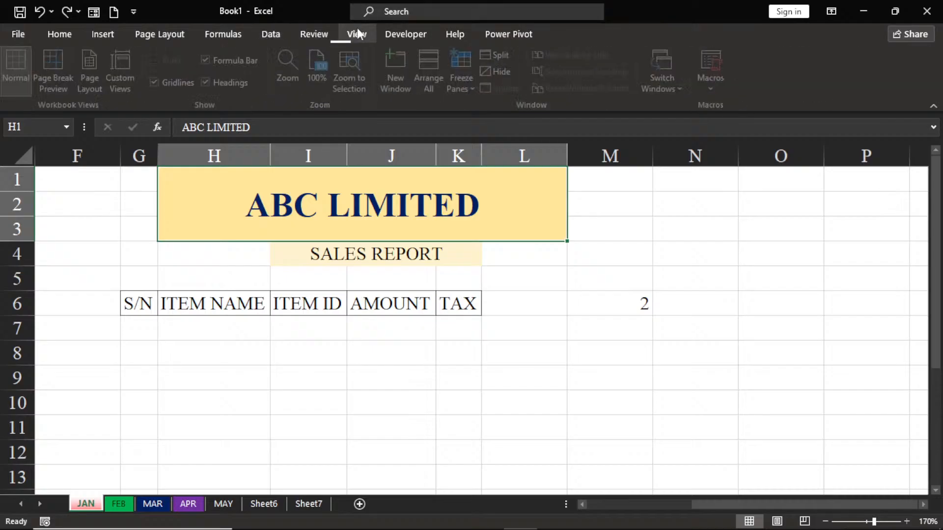
pyautogui.click(386, 35)
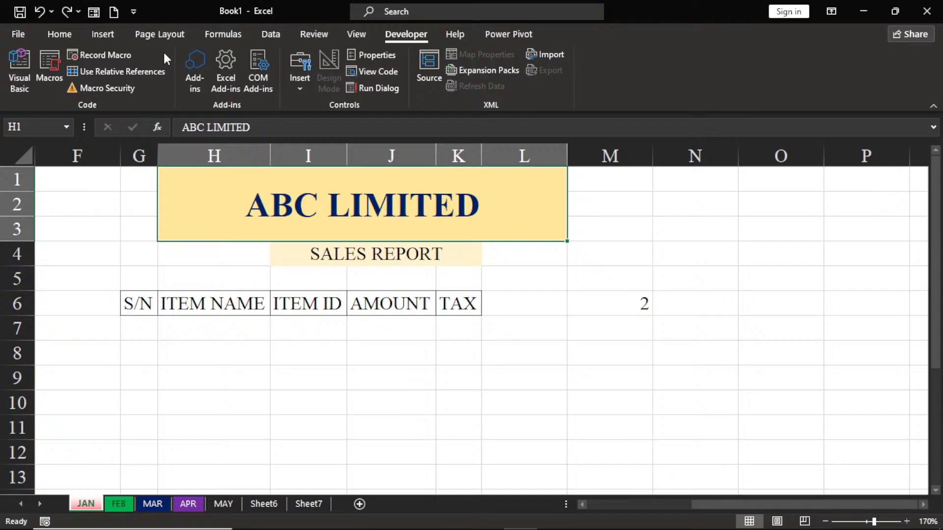
pyautogui.click(138, 33)
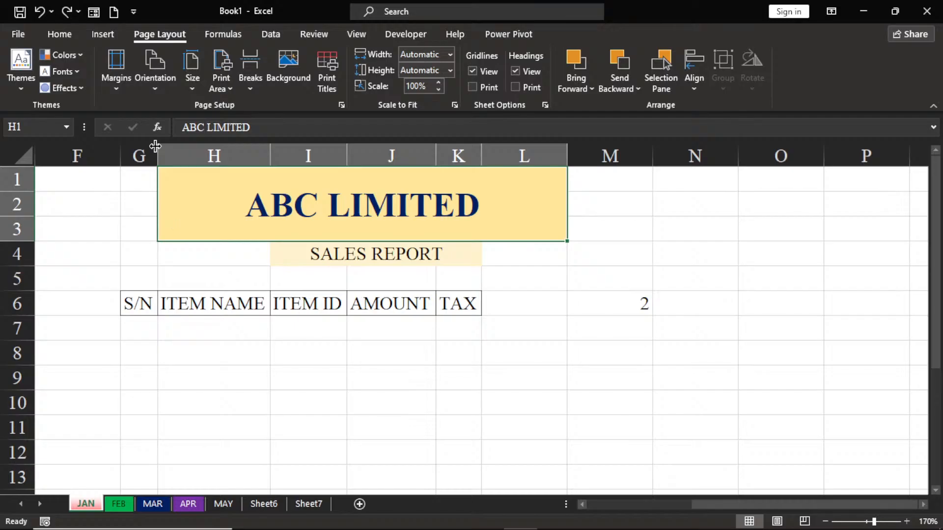
pyautogui.click(134, 14)
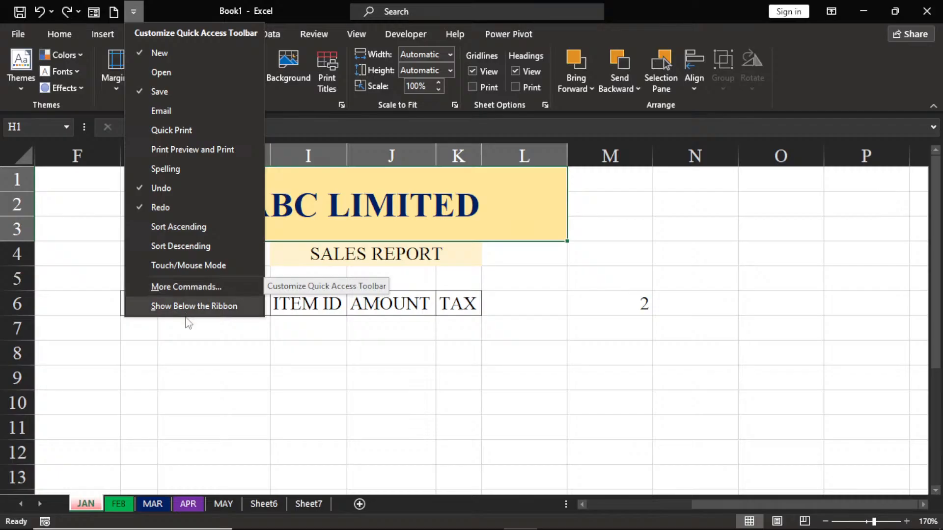
pyautogui.click(178, 385)
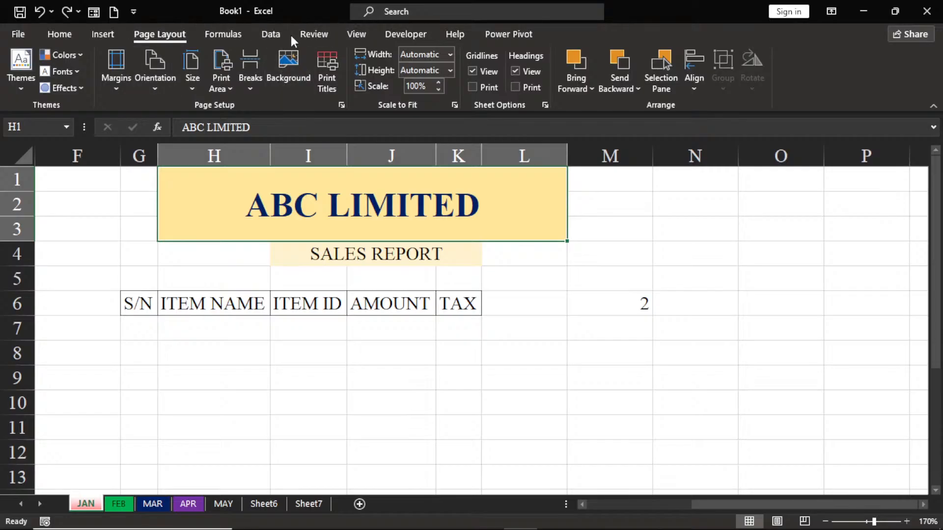
# Step: Open the ribbon customization options and list All Commands as the source of available commands
pyautogui.rightClick(305, 36)
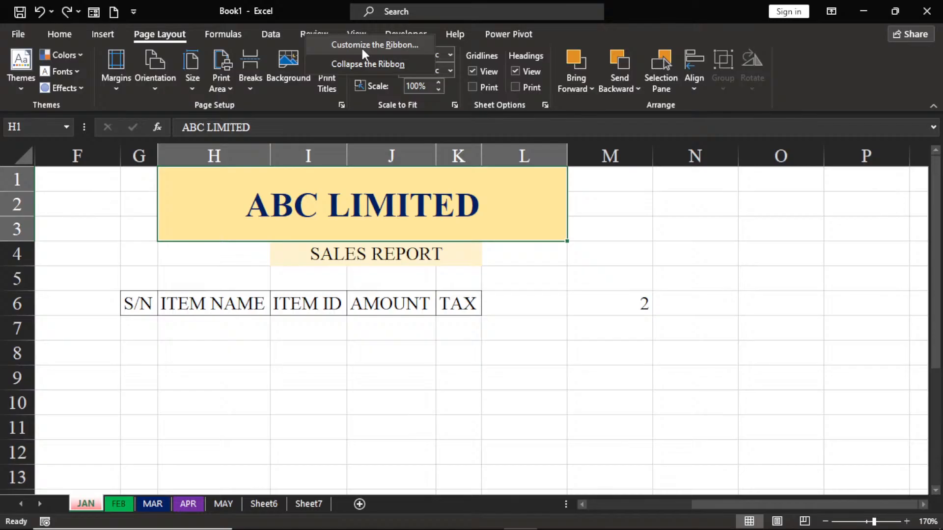
pyautogui.click(363, 49)
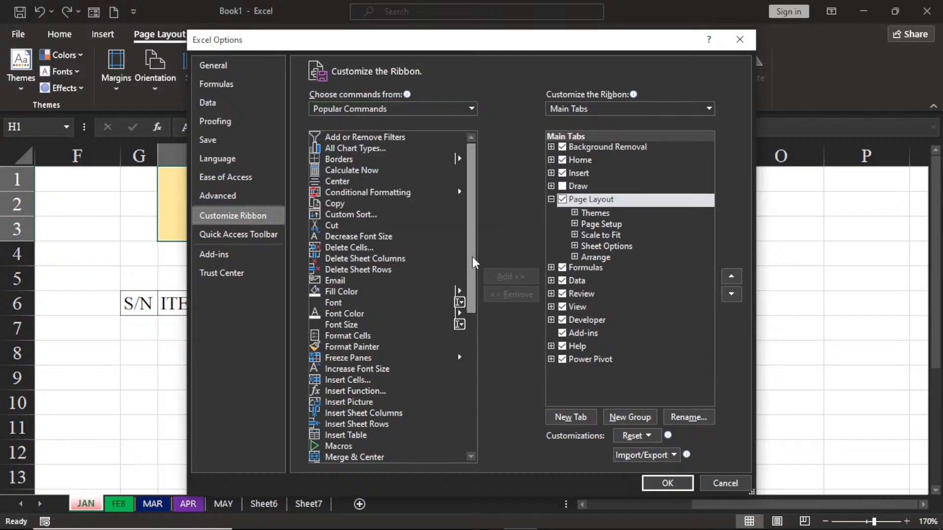
pyautogui.scroll(-5, 464, 319)
pyautogui.moveTo(466, 357); pyautogui.dragTo(487, 234)
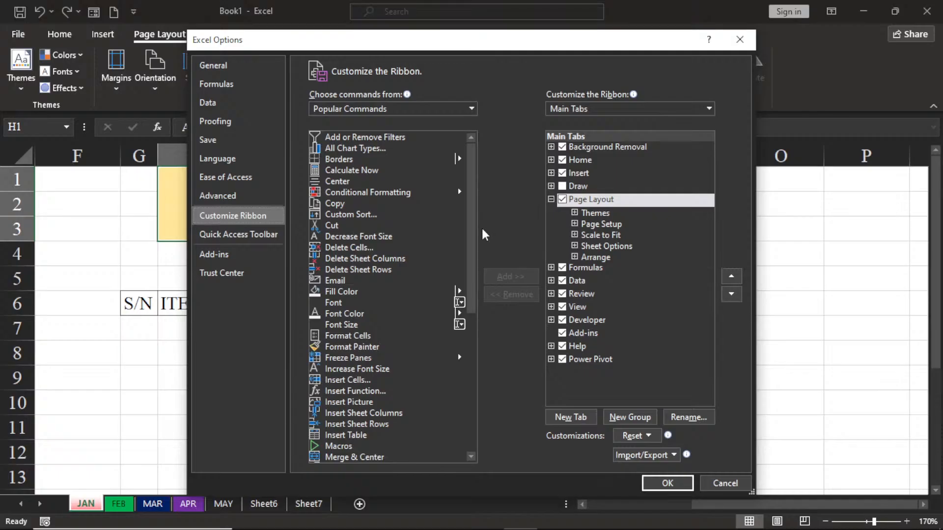
pyautogui.click(471, 109)
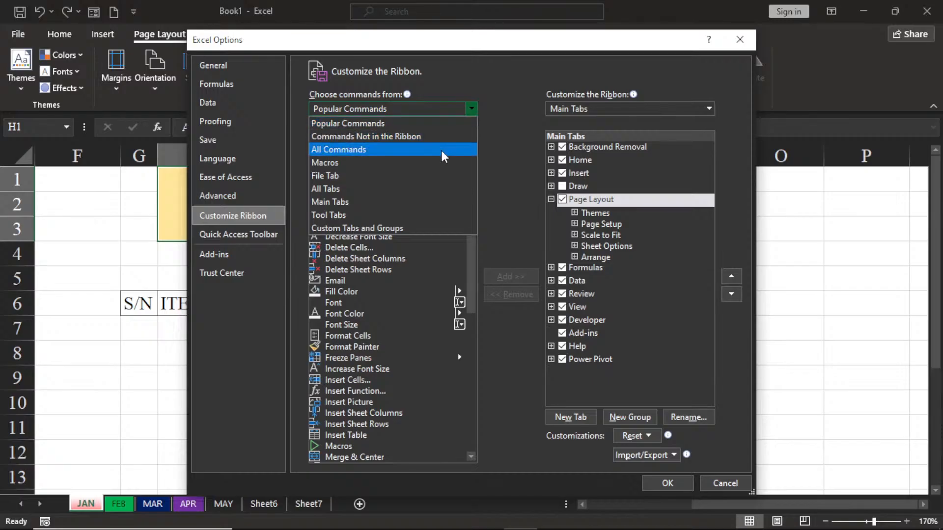
pyautogui.click(441, 151)
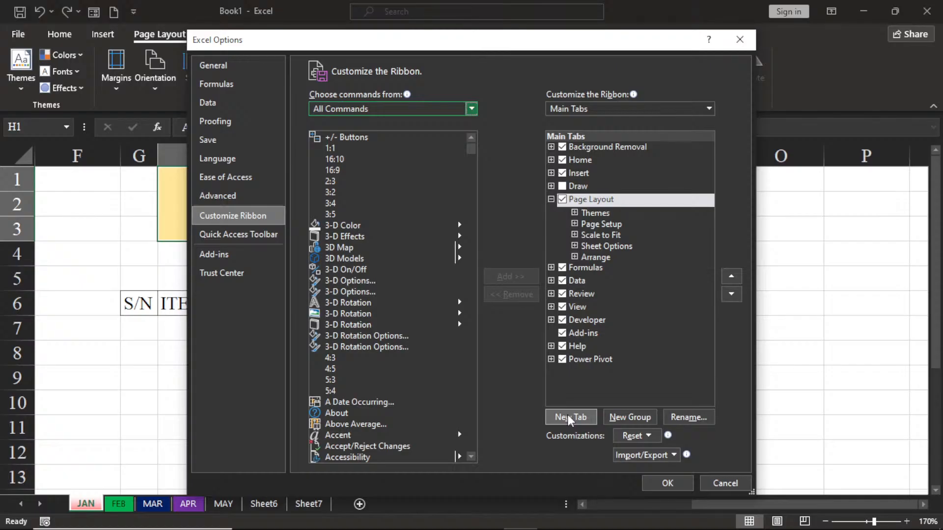
# Step: Add a new custom ribbon tab after Page Layout and rename it My Project
pyautogui.click(570, 418)
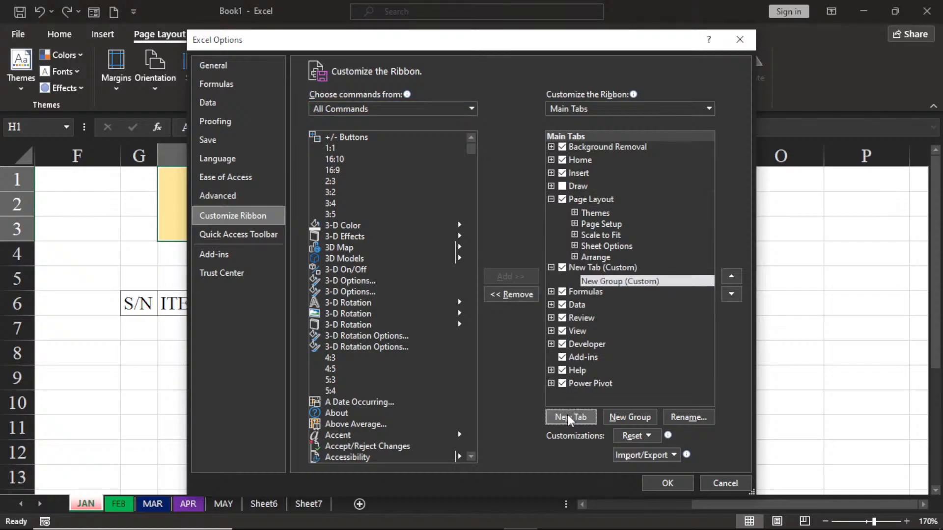
pyautogui.click(591, 269)
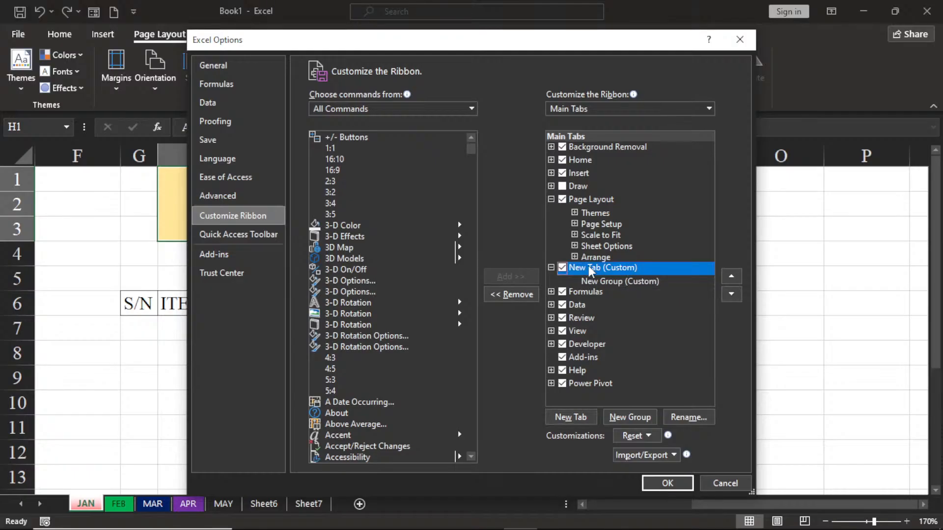
pyautogui.rightClick(591, 272)
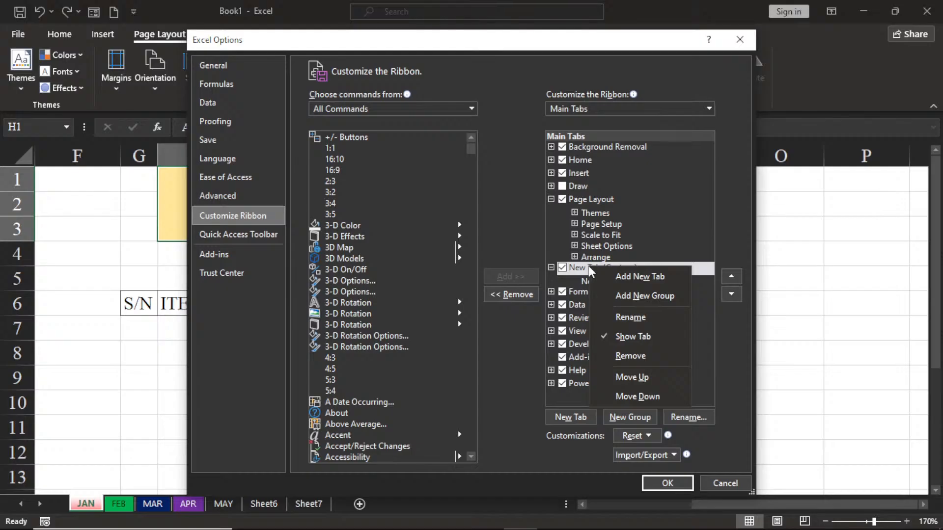
pyautogui.click(625, 319)
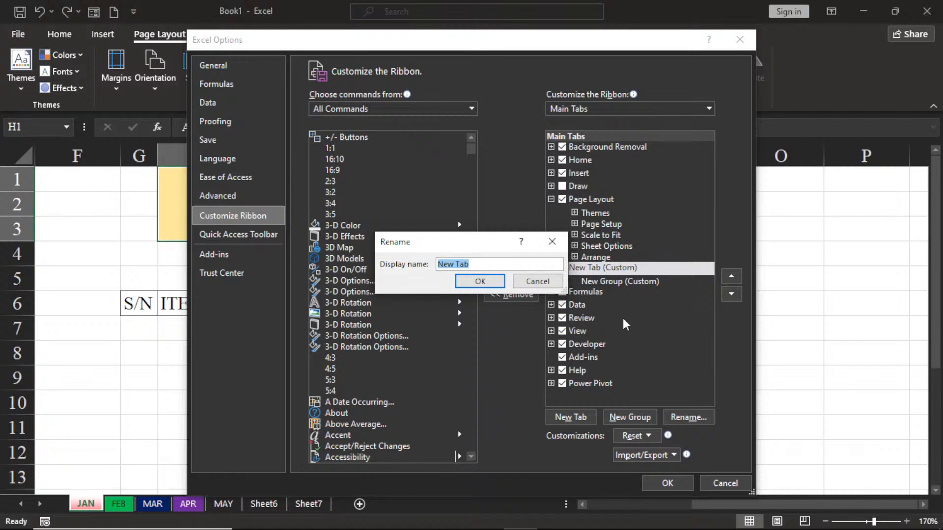
pyautogui.write('m')
pyautogui.press('BackSpace')
pyautogui.write('My Project')
pyautogui.click(480, 282)
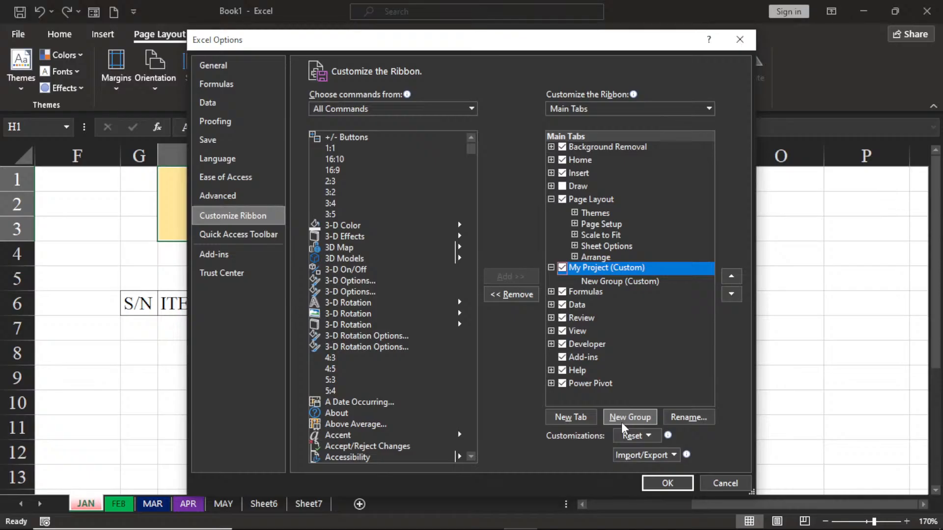
# Step: Rename the new custom group inside the My Project tab as Chat
pyautogui.click(618, 282)
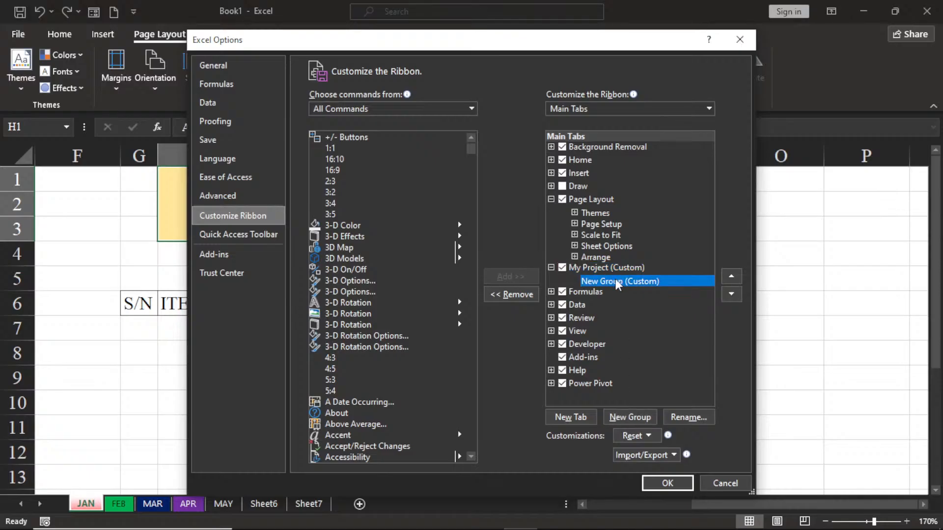
pyautogui.rightClick(618, 283)
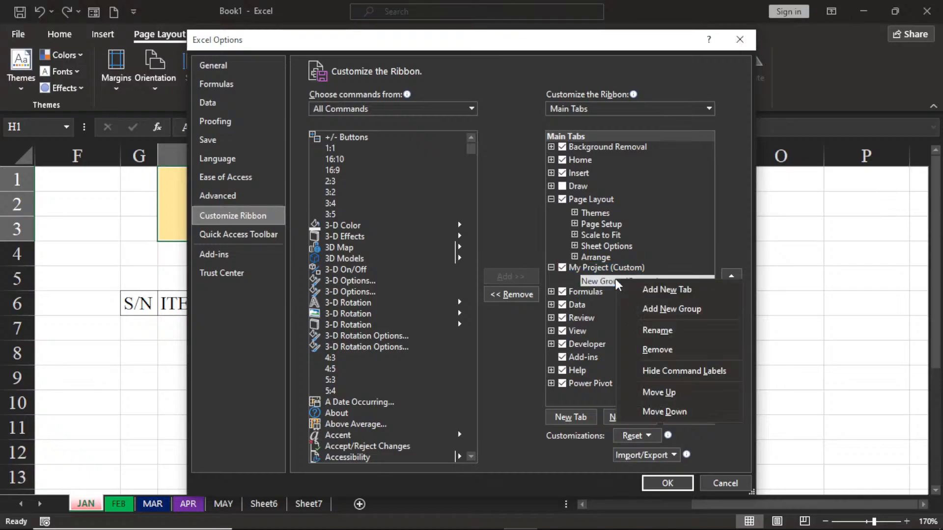
pyautogui.click(663, 337)
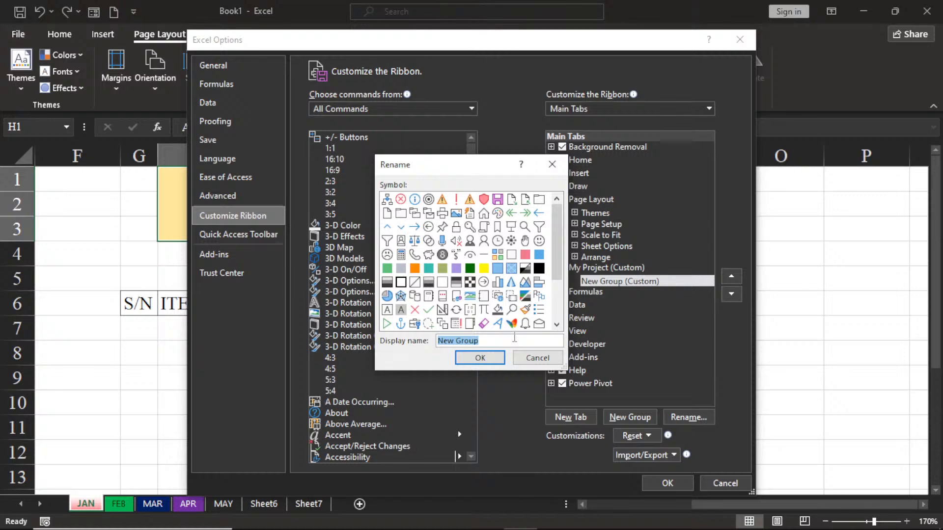
pyautogui.write('chat')
pyautogui.press('BackSpace')
pyautogui.press('BackSpace')
pyautogui.press('BackSpace')
pyautogui.press('BackSpace')
pyautogui.write('Chat')
pyautogui.click(480, 358)
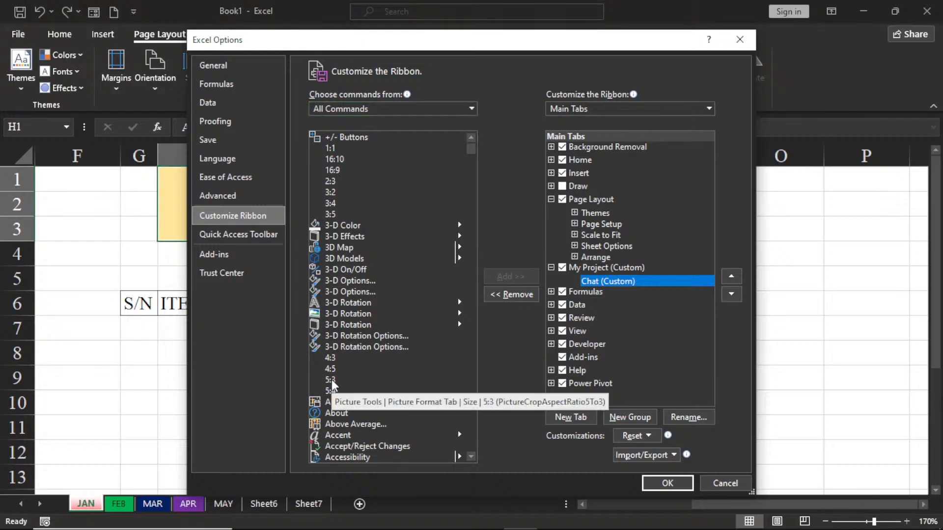
# Step: Find the first PivotChart command among all commands and add it to the Chat group
pyautogui.click(354, 338)
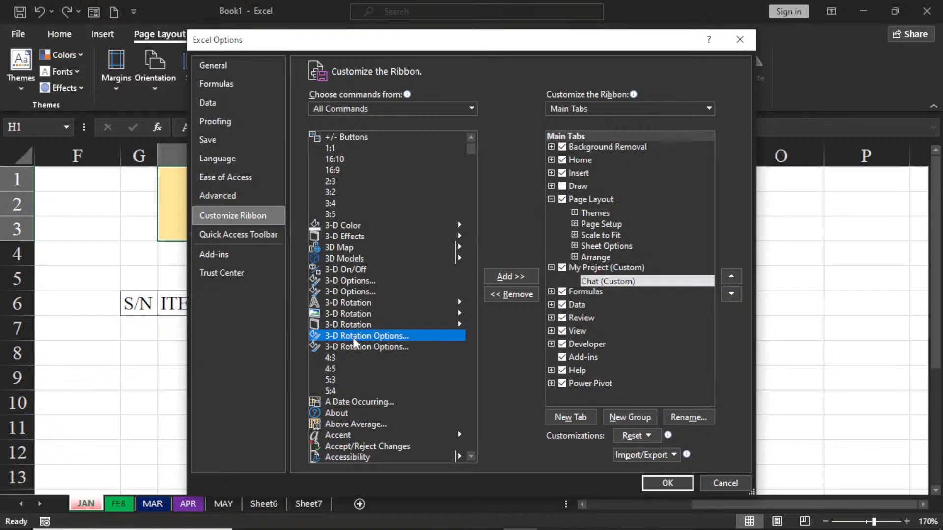
pyautogui.press('p')
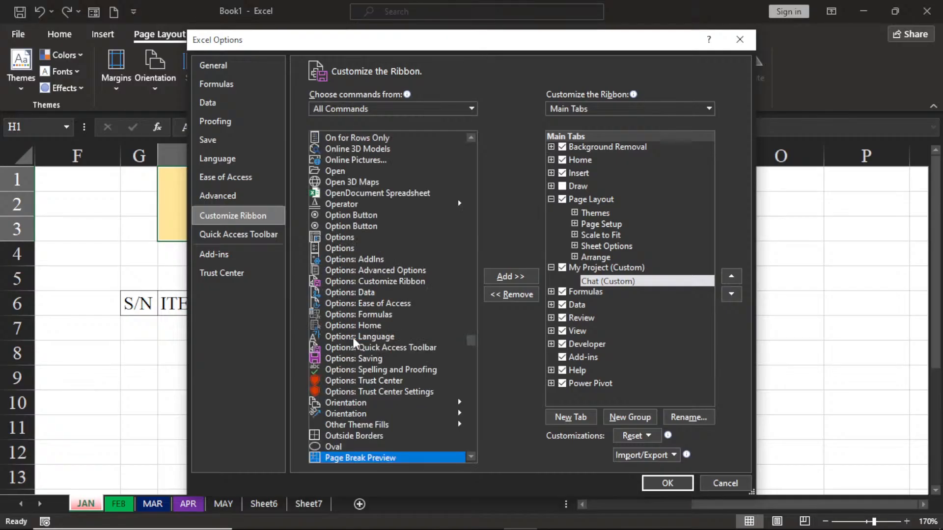
pyautogui.click(475, 459)
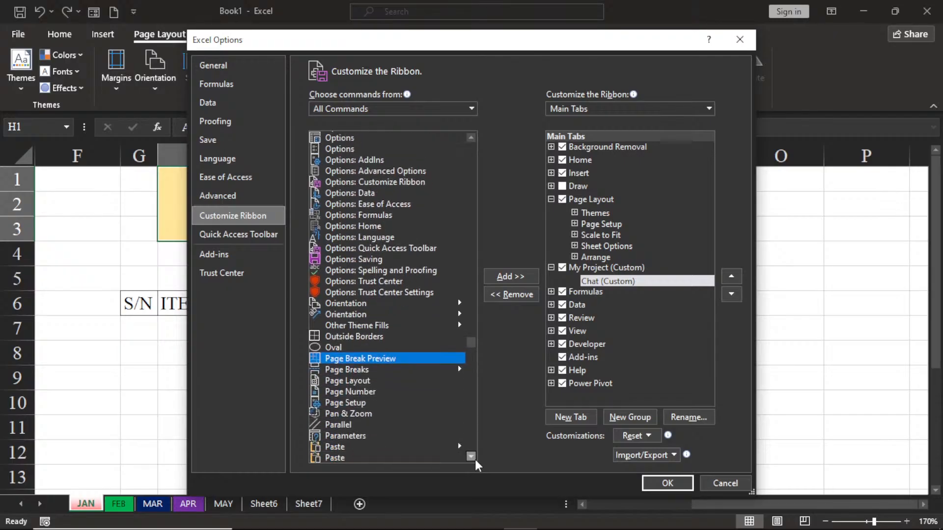
pyautogui.moveTo(476, 460); pyautogui.dragTo(476, 460)
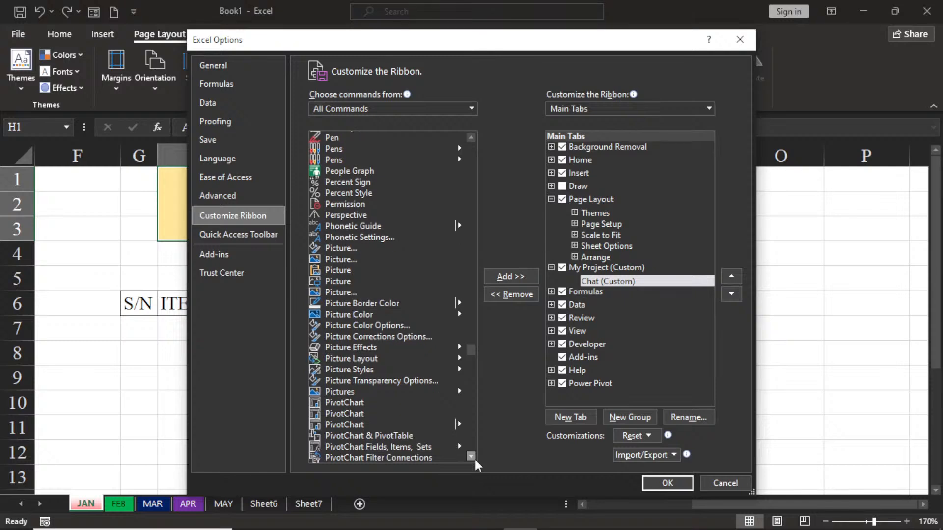
pyautogui.click(337, 404)
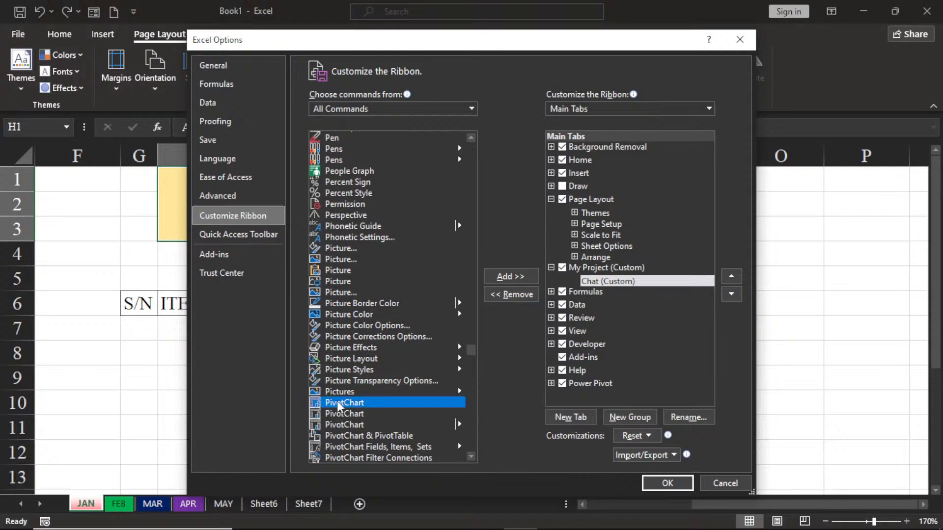
pyautogui.click(509, 278)
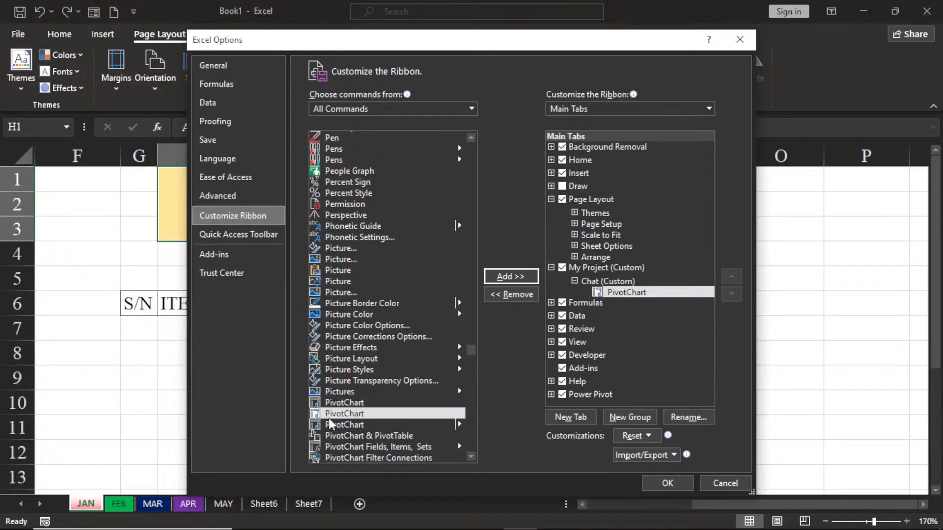
# Step: Add the PivotChart & PivotTable and the PivotChart Fields, Items, Sets commands to the Chat group
pyautogui.click(336, 436)
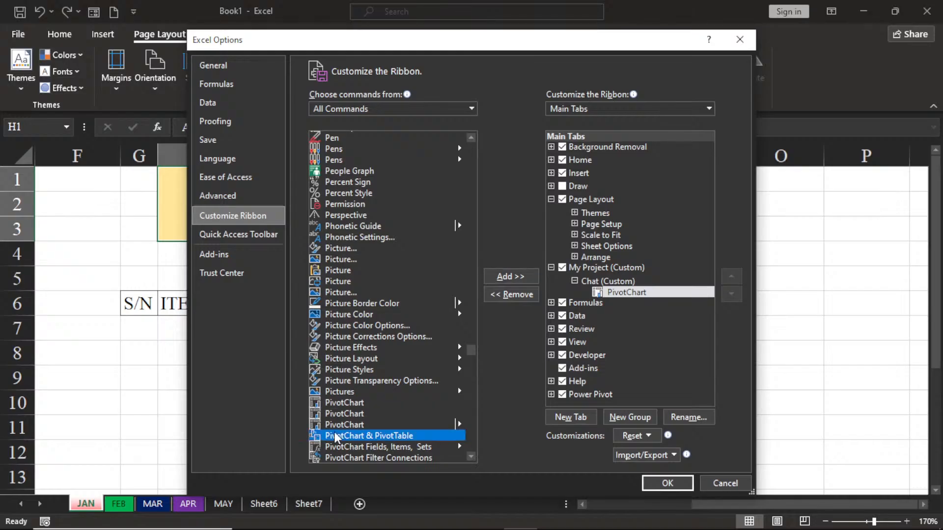
pyautogui.click(510, 276)
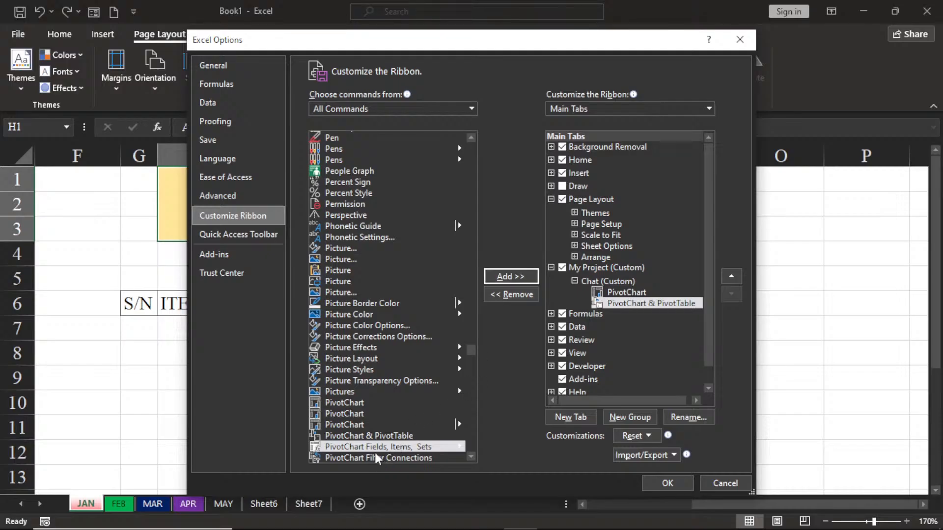
pyautogui.click(504, 280)
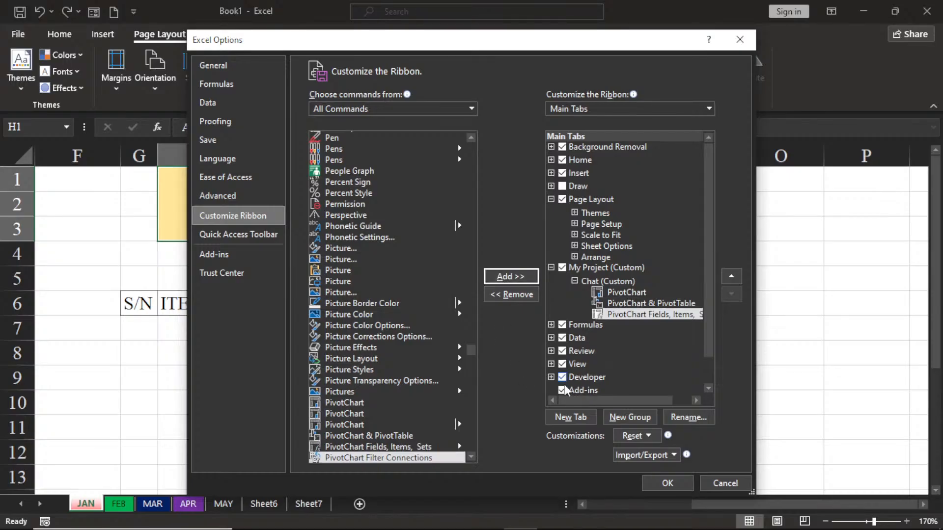
# Step: Find the Chart command among all commands and add it to the Chat group
pyautogui.click(399, 274)
pyautogui.press('c')
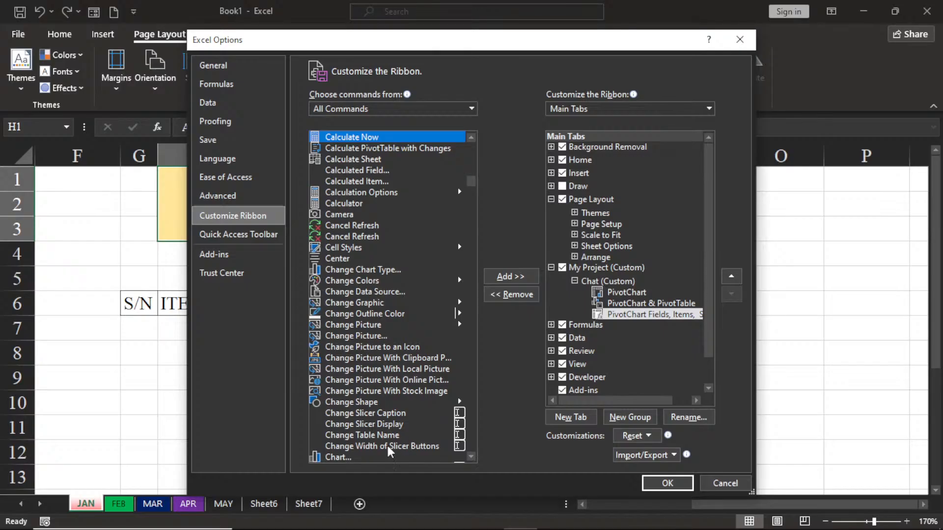
pyautogui.click(334, 458)
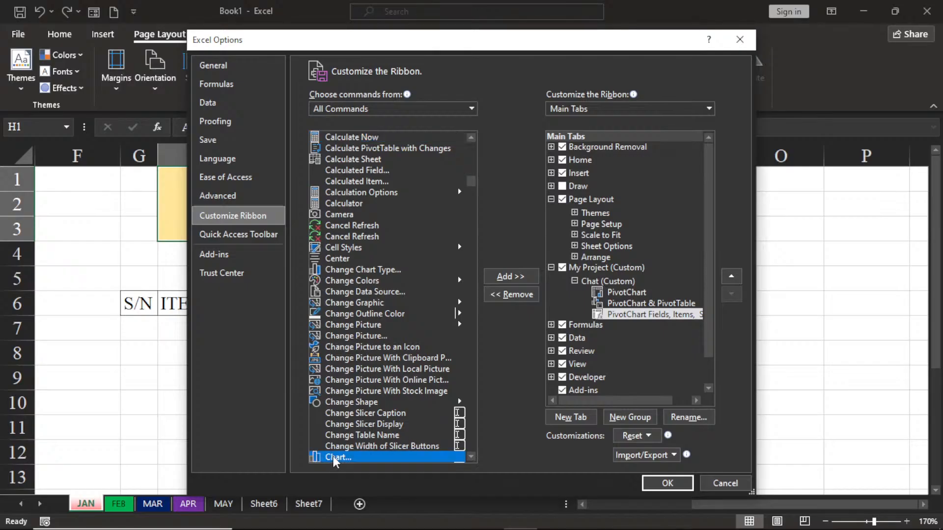
pyautogui.click(471, 458)
pyautogui.scroll(-3, 472, 458)
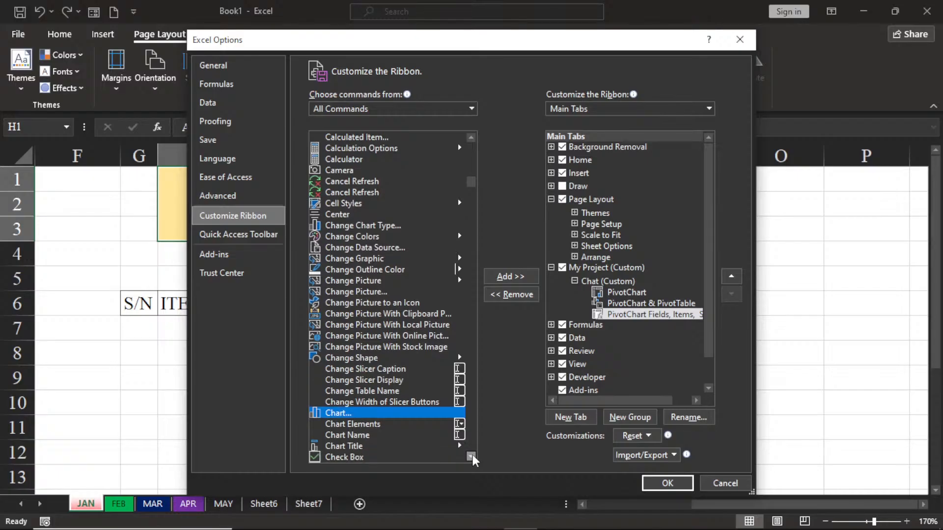
pyautogui.click(471, 457)
pyautogui.click(471, 457)
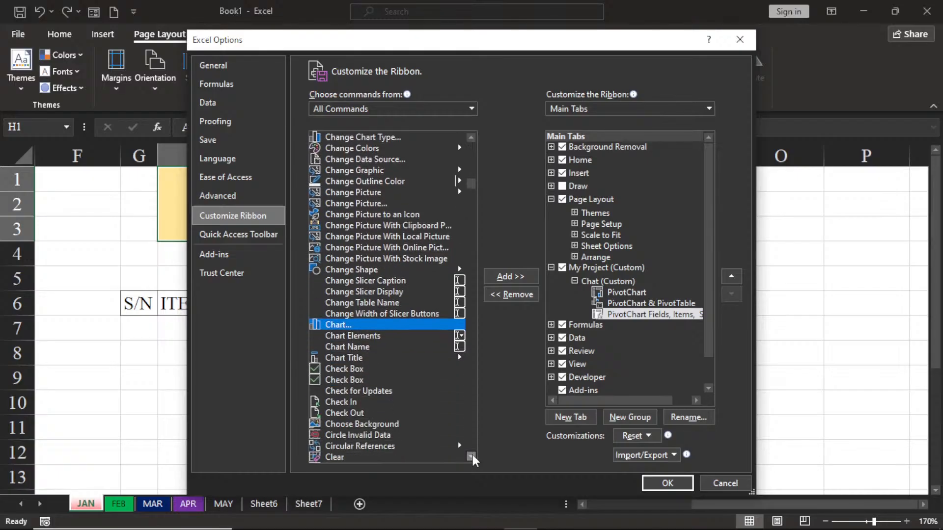
pyautogui.click(510, 277)
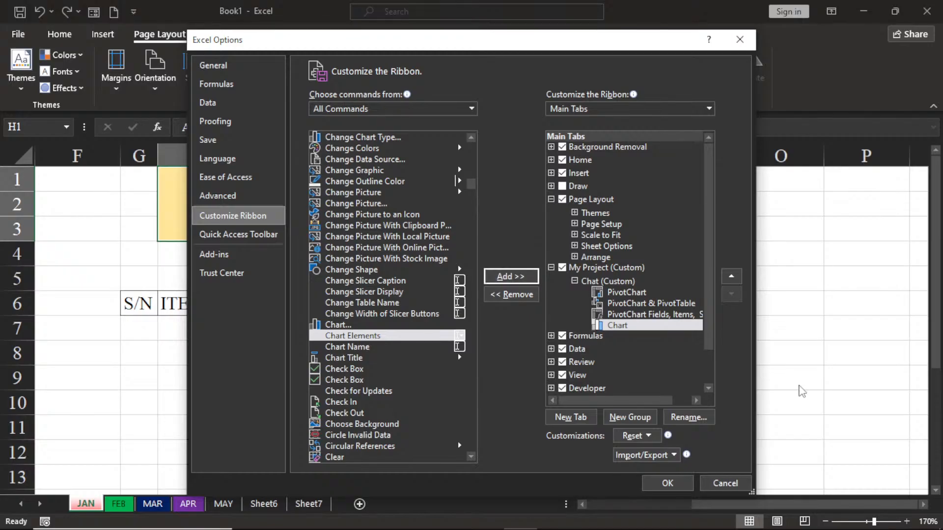
# Step: Create another custom group in the My Project tab below the Chat group and name it Functions
pyautogui.click(625, 422)
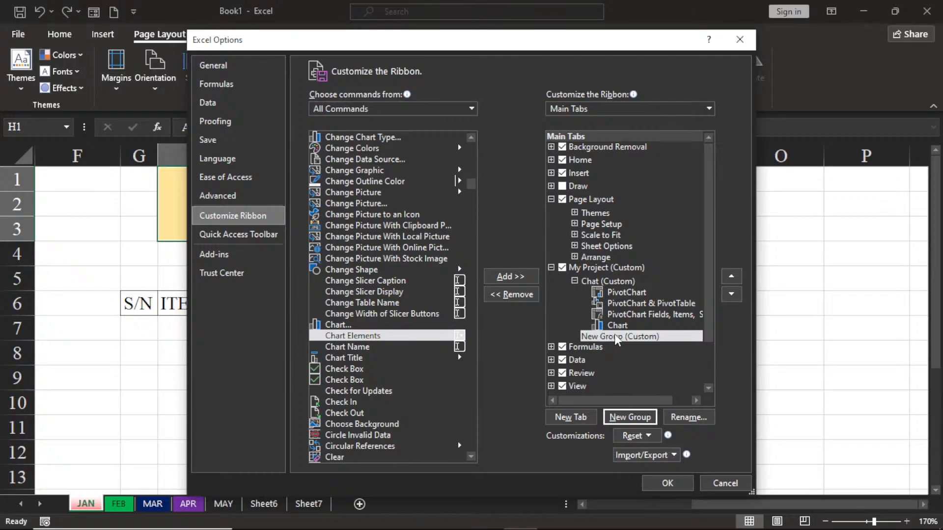
pyautogui.rightClick(616, 340)
pyautogui.click(653, 389)
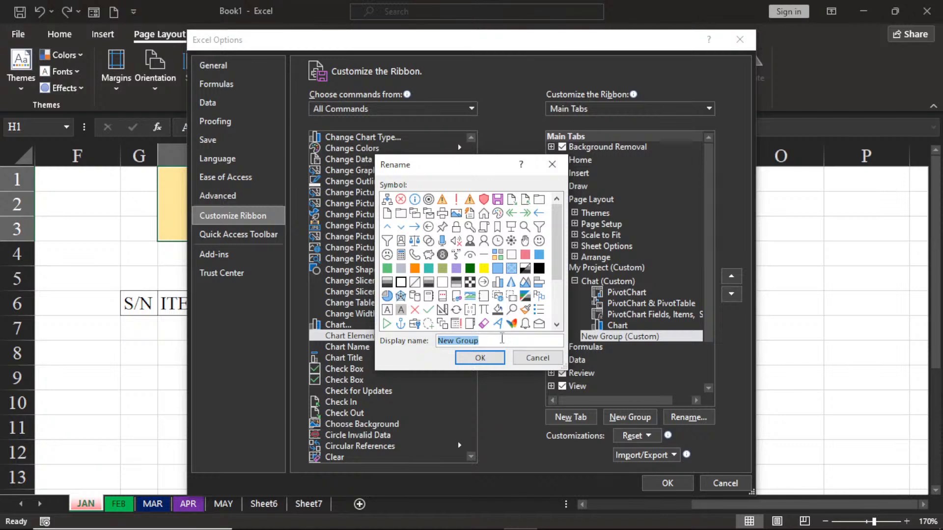
pyautogui.write('Functions')
pyautogui.click(496, 358)
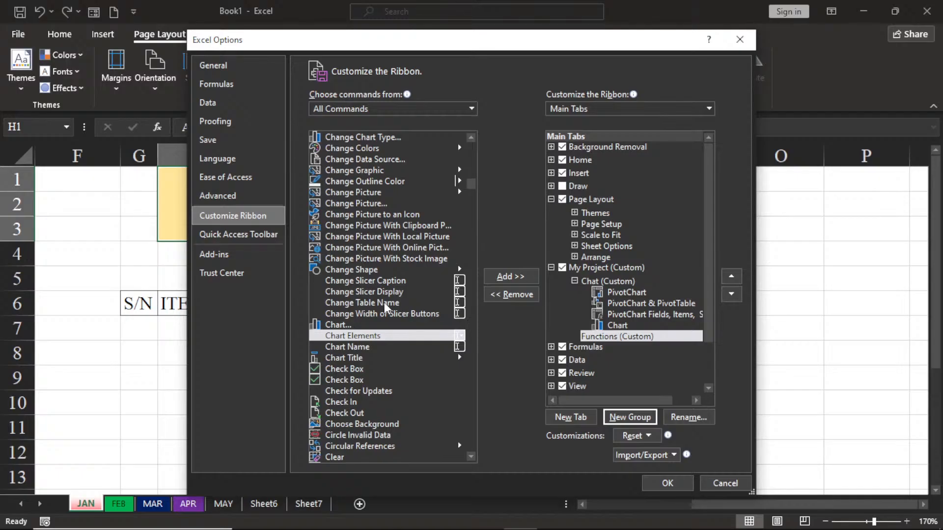
# Step: Find the PivotTable command among all commands and add it to the Functions group
pyautogui.click(376, 250)
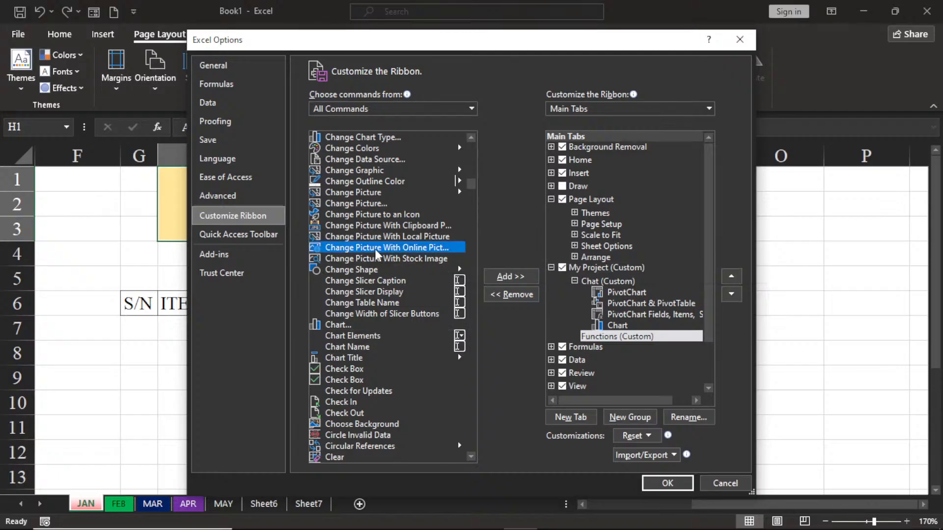
pyautogui.press('p')
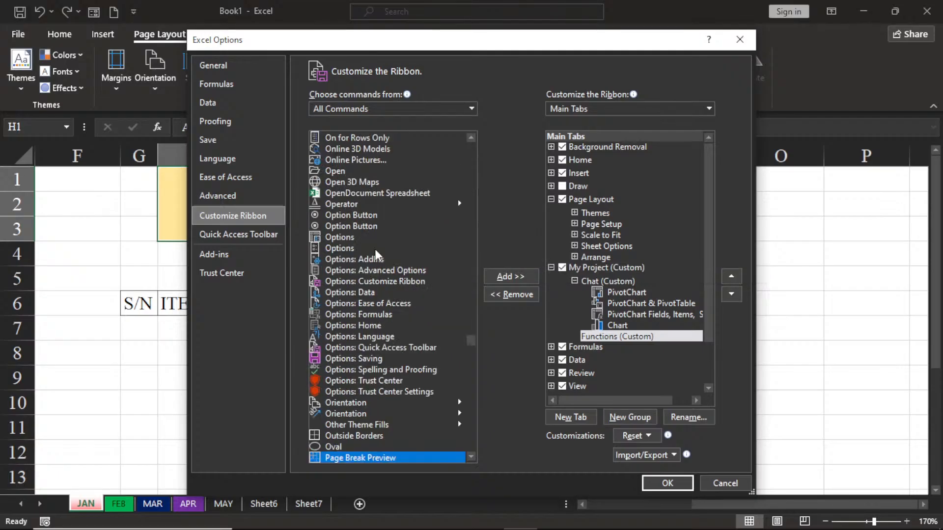
pyautogui.click(471, 455)
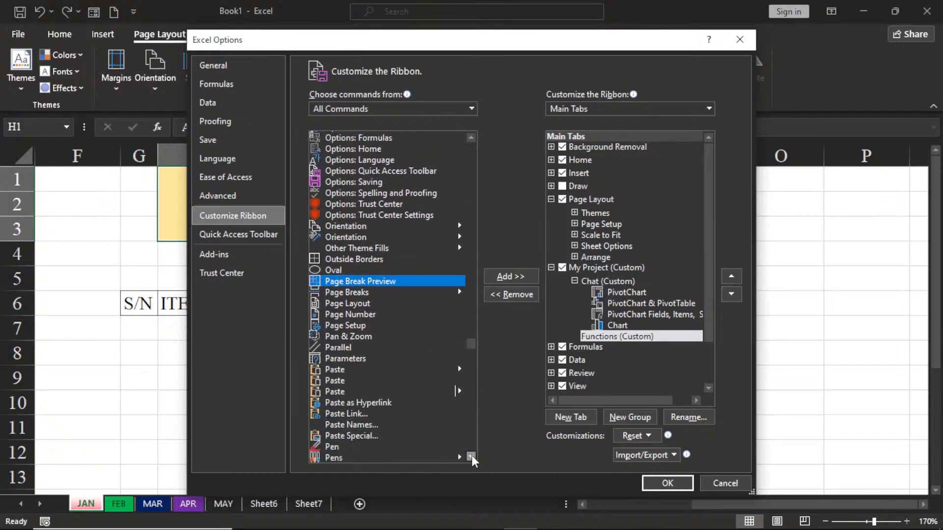
pyautogui.click(472, 455)
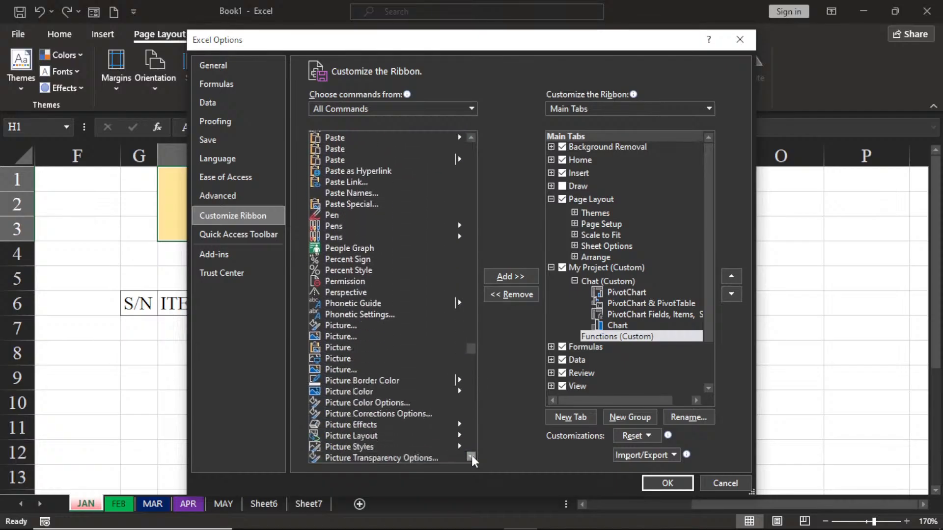
pyautogui.click(471, 455)
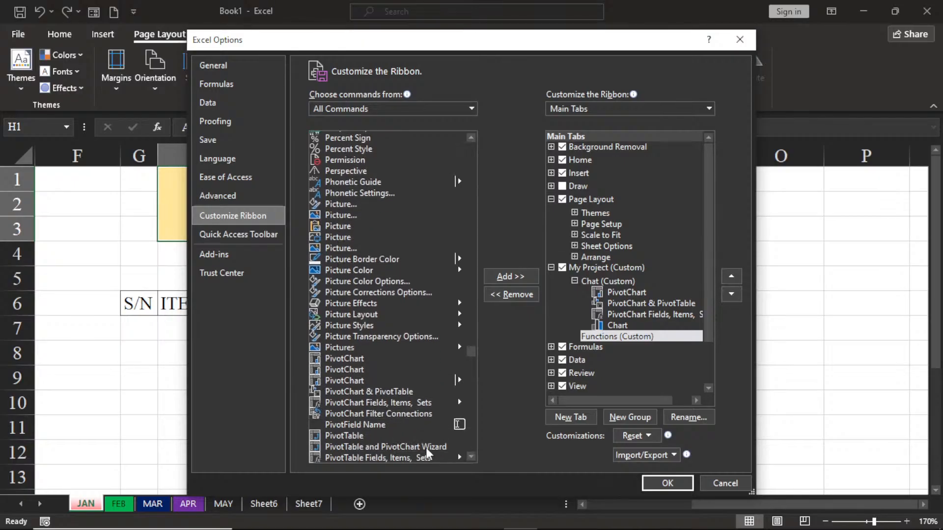
pyautogui.click(355, 436)
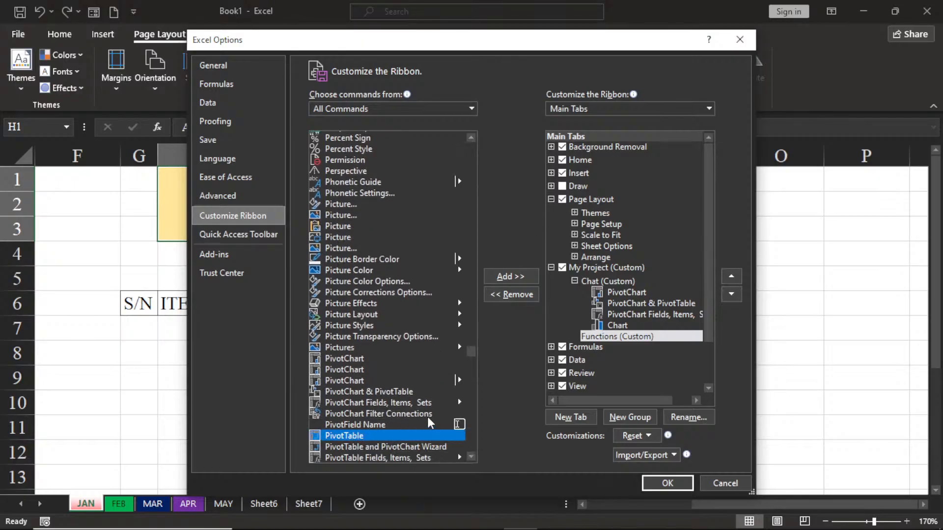
pyautogui.click(511, 276)
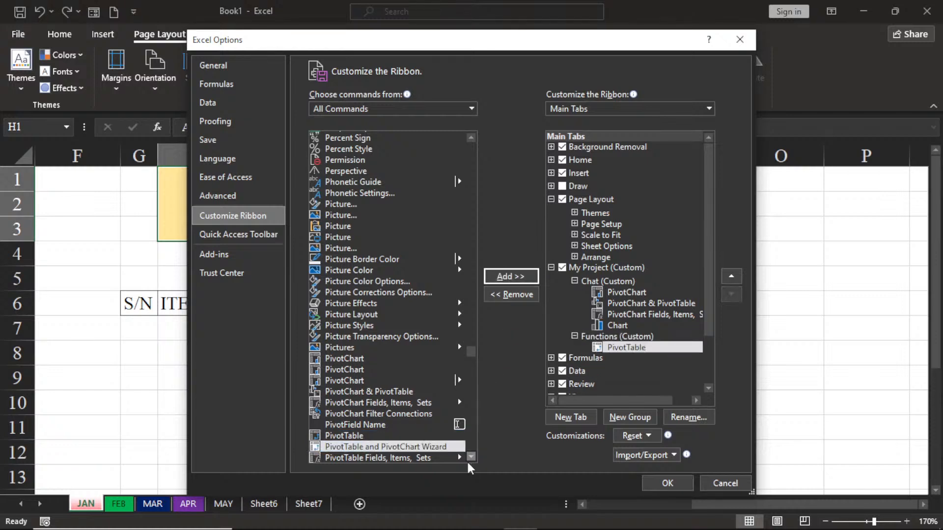
# Step: Find the Workbook Statistics command near the end of all commands and add it to the Functions group
pyautogui.click(350, 349)
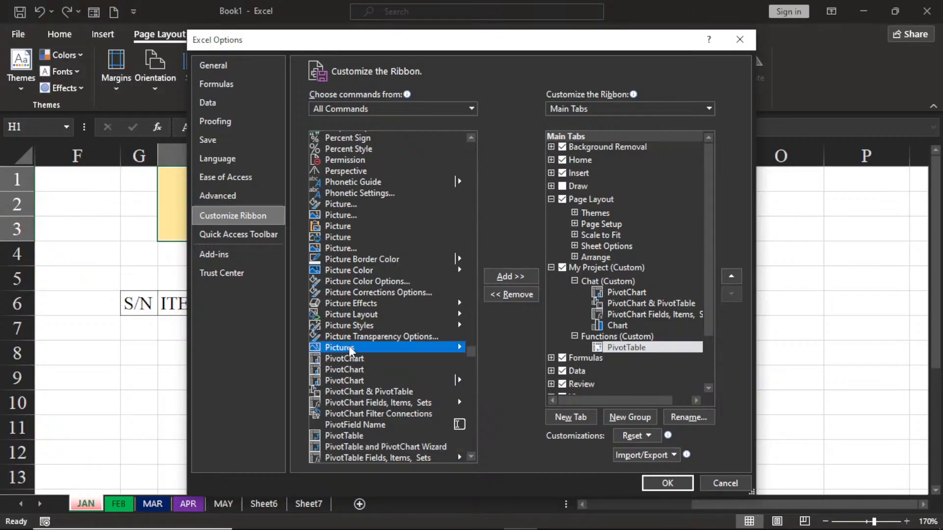
pyautogui.press('End')
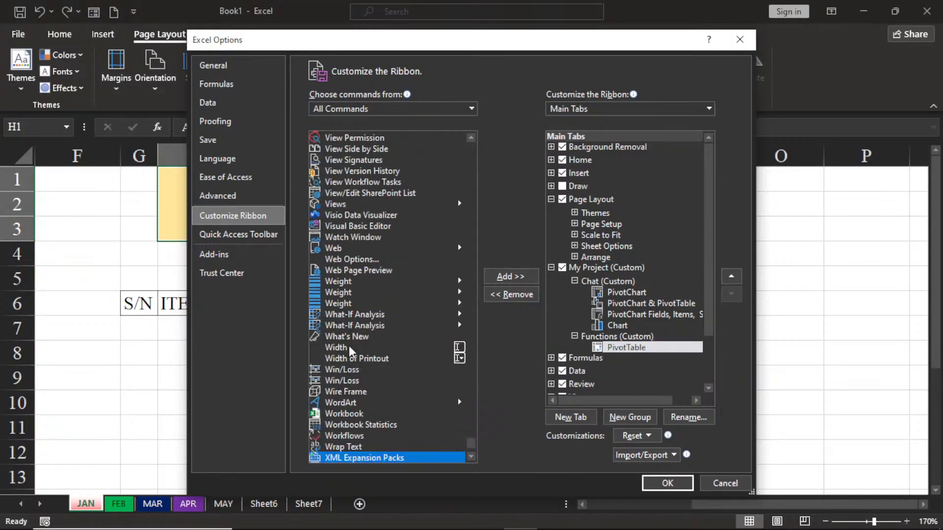
pyautogui.click(472, 458)
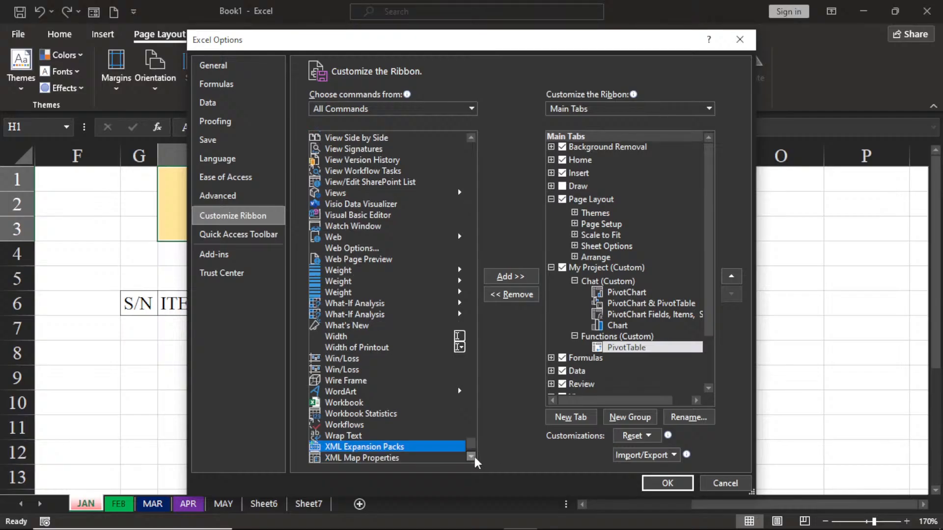
pyautogui.click(472, 457)
pyautogui.click(472, 457)
pyautogui.click(472, 457)
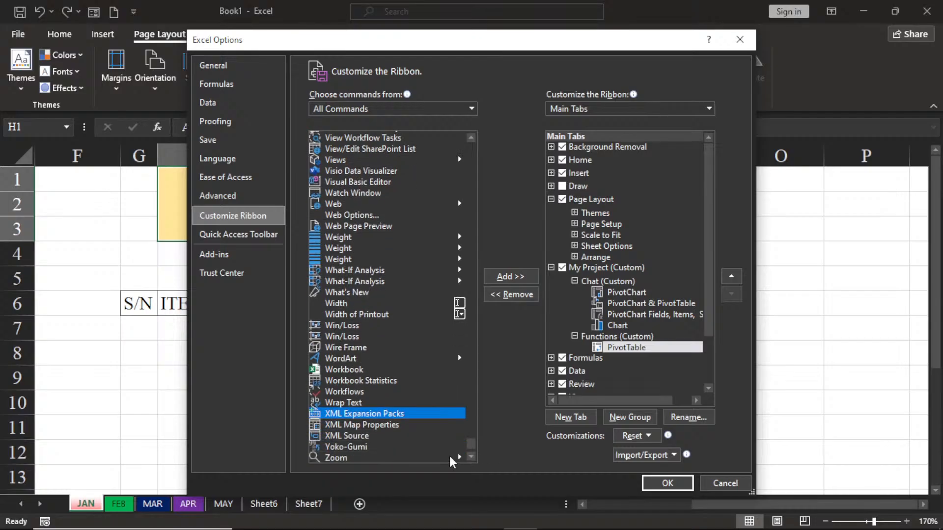
pyautogui.click(357, 382)
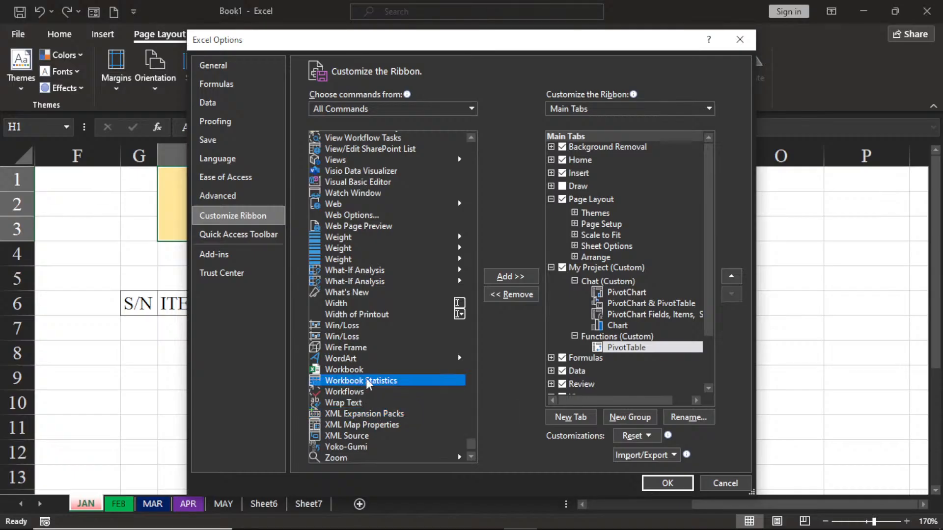
pyautogui.click(501, 278)
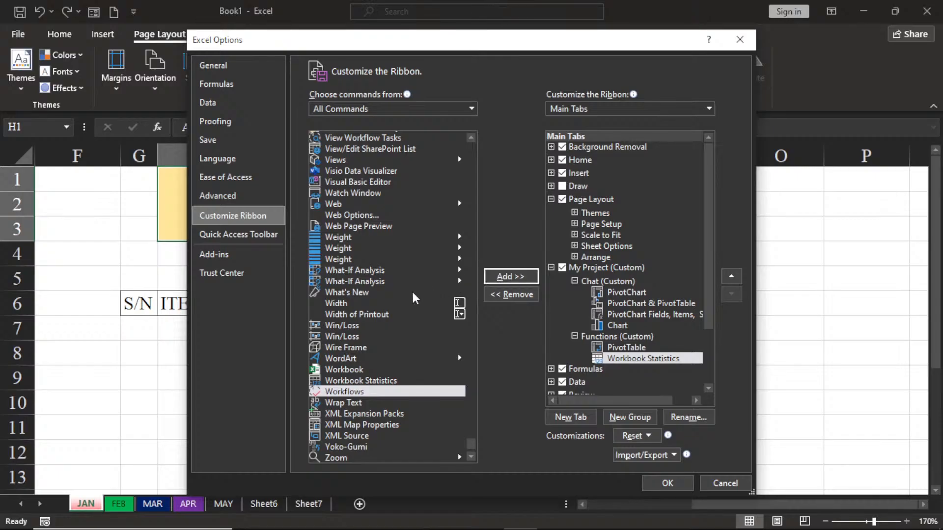
# Step: Find the first Data Validation command and the Design Mode command and add both to the Functions group
pyautogui.click(365, 305)
pyautogui.press('d')
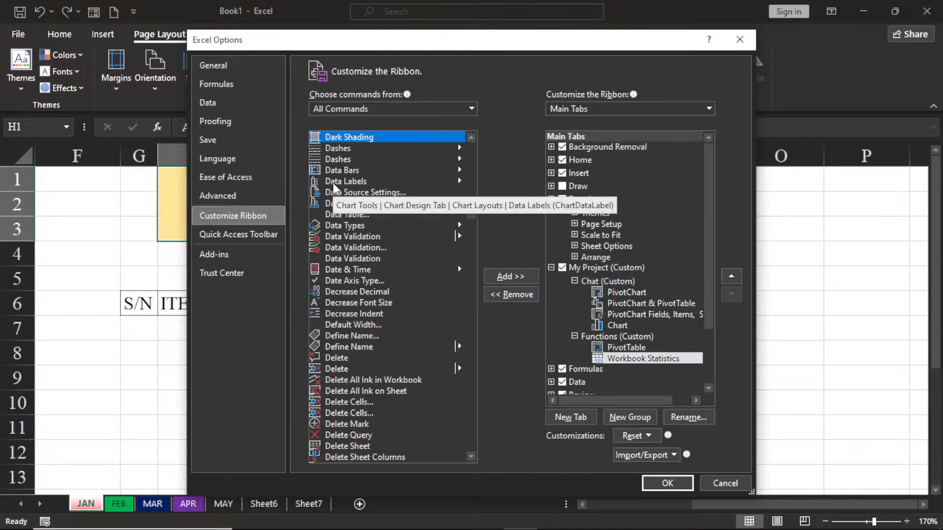
pyautogui.click(336, 238)
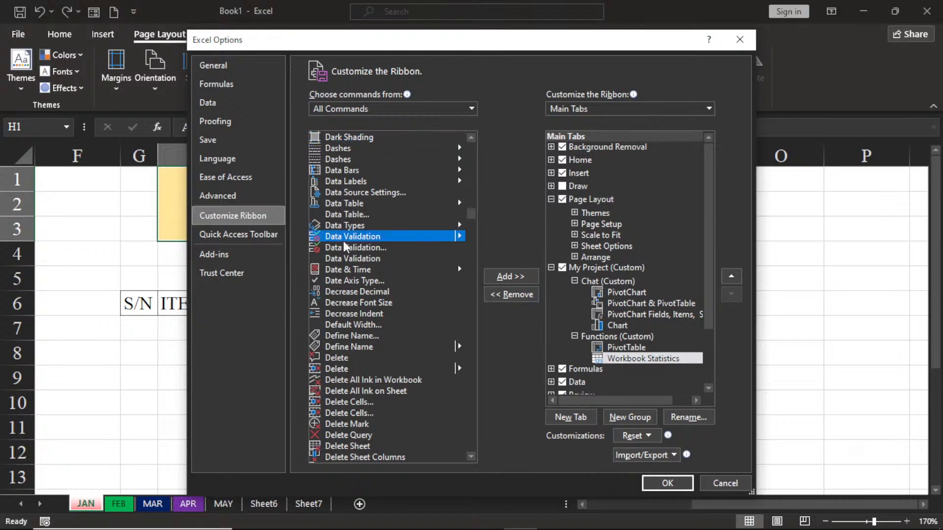
pyautogui.click(511, 277)
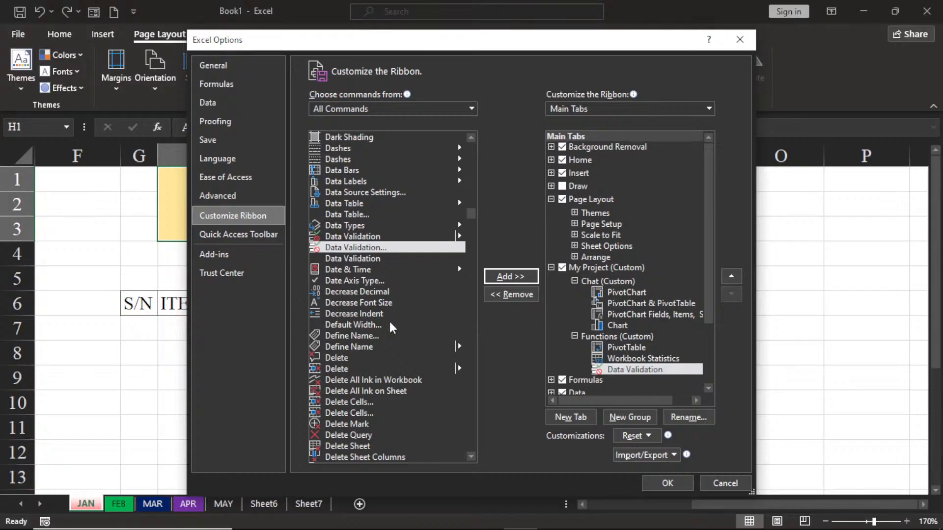
pyautogui.scroll(-1, 443, 399)
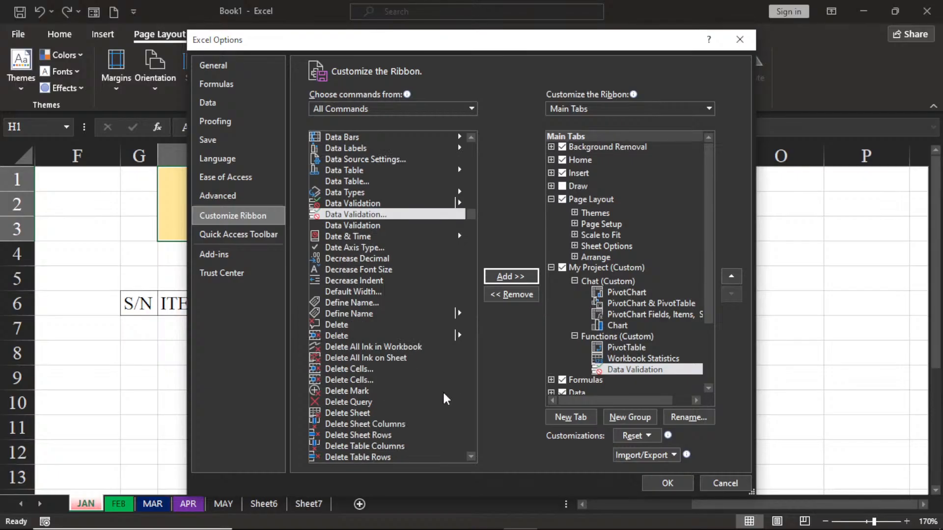
pyautogui.scroll(-1, 445, 399)
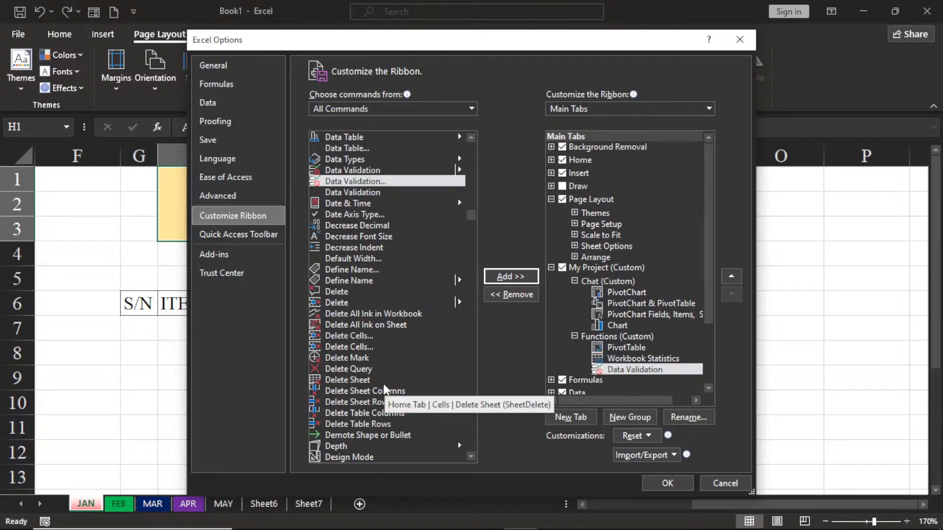
pyautogui.click(341, 458)
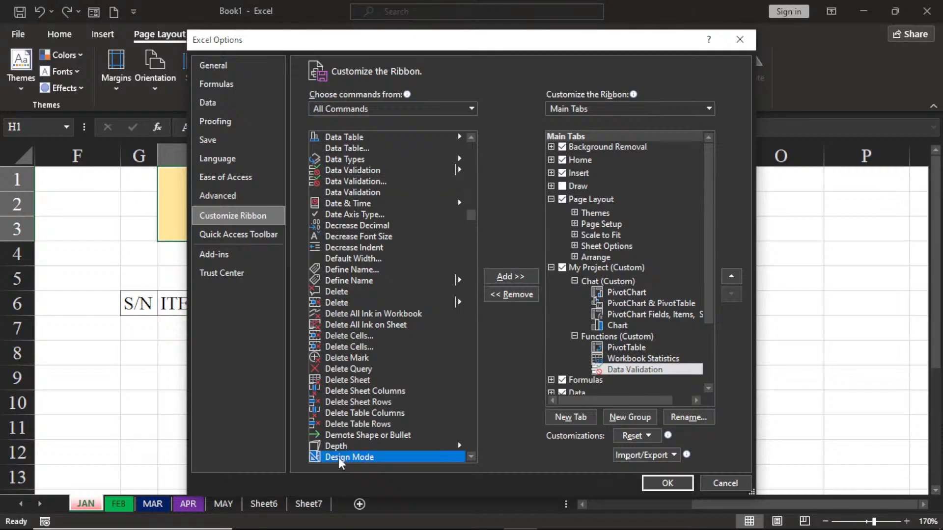
pyautogui.click(511, 276)
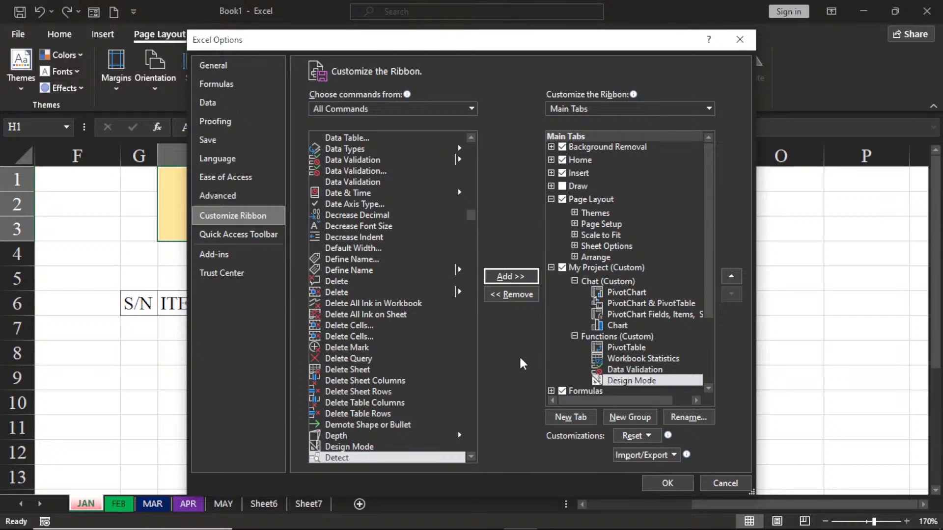
# Step: Create a third custom group in the My Project tab below Functions and name it Design
pyautogui.click(614, 418)
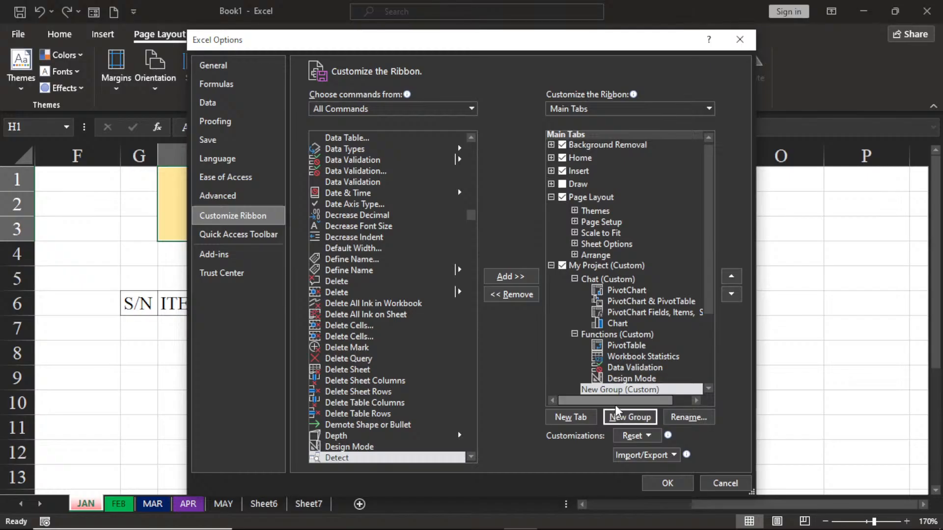
pyautogui.rightClick(624, 392)
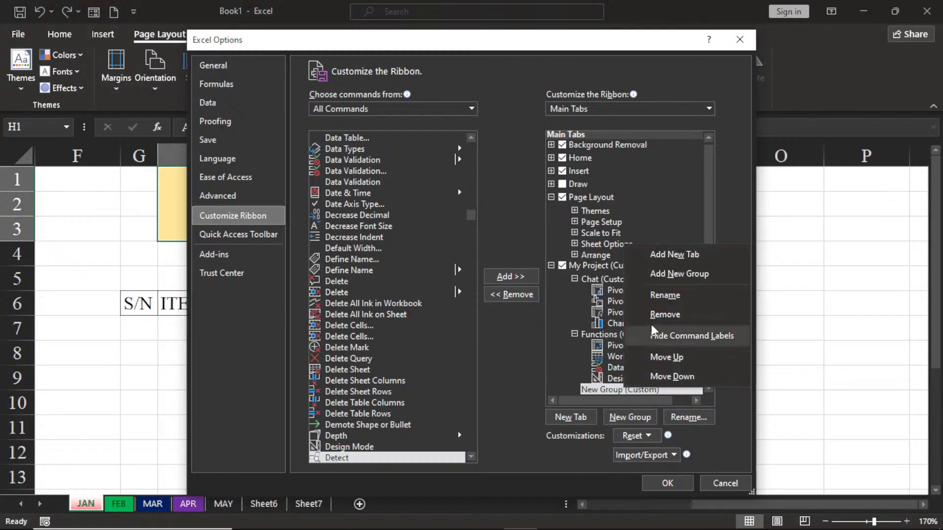
pyautogui.click(670, 297)
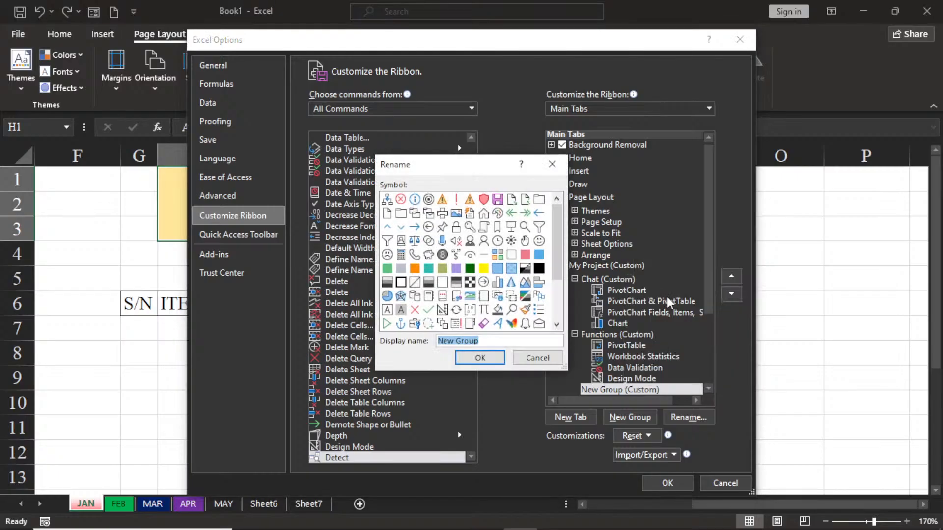
pyautogui.write('Design')
pyautogui.press('Return')
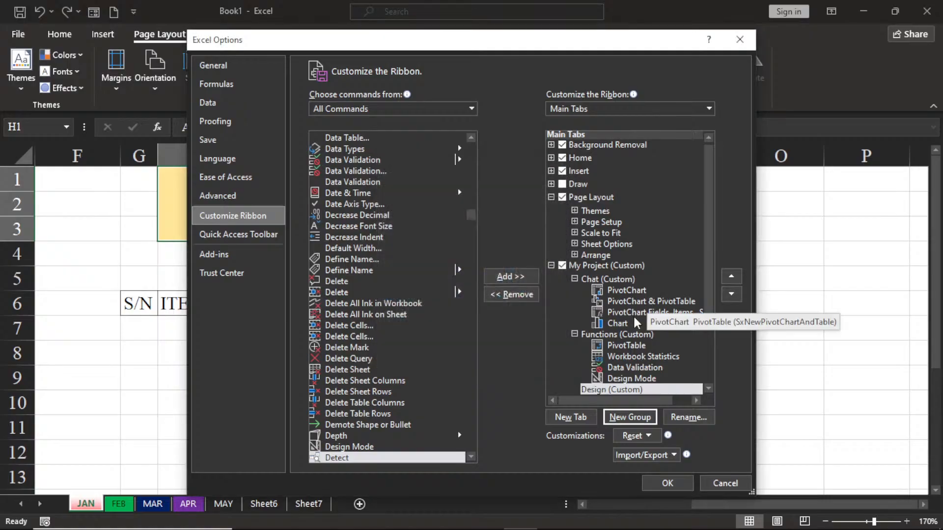
# Step: Find the Shapes command among all commands and add it to the Design group
pyautogui.click(353, 395)
pyautogui.press('s')
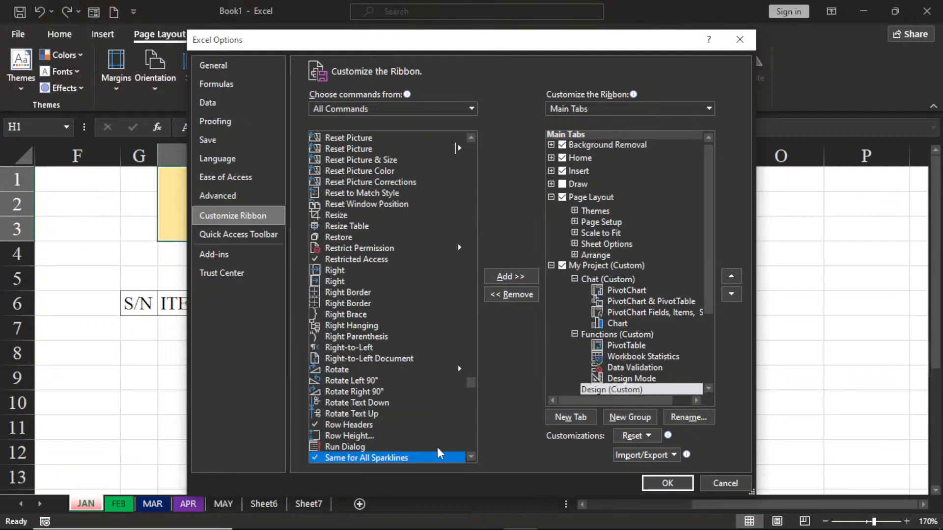
pyautogui.moveTo(469, 456); pyautogui.dragTo(470, 456)
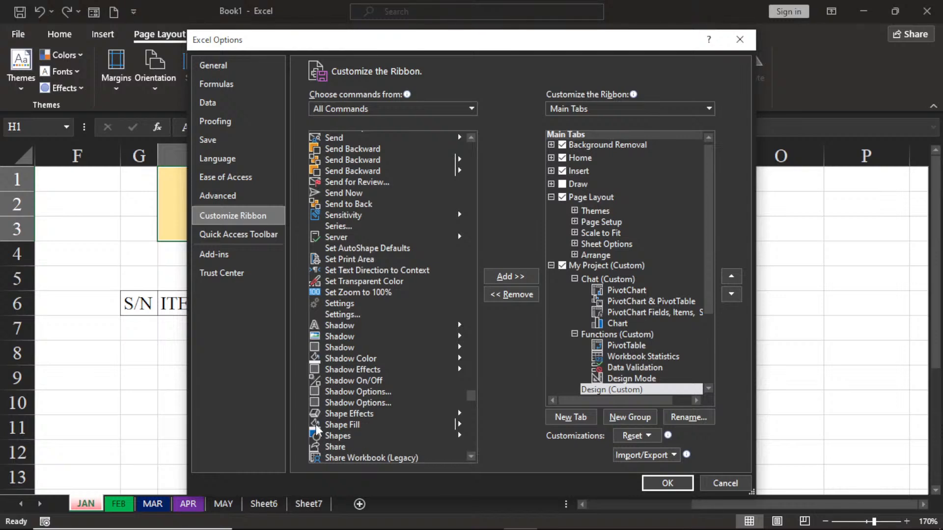
pyautogui.click(338, 437)
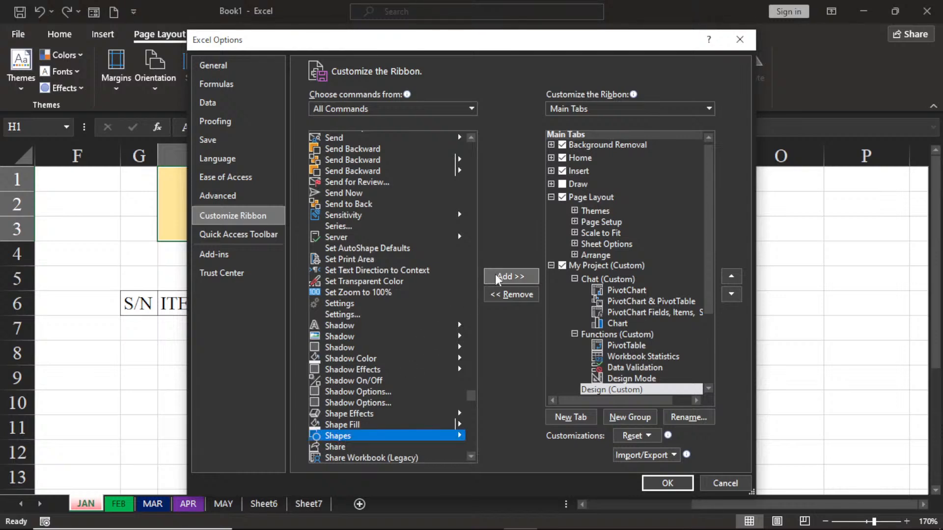
pyautogui.click(511, 277)
# Step: Add the Shape Fill, Shape Effects and Shadow Color commands to the Design group
pyautogui.click(339, 425)
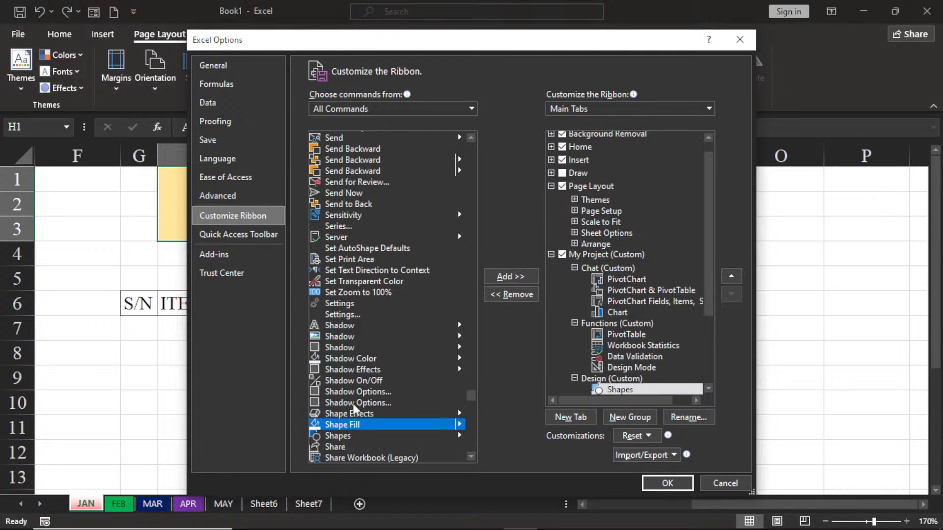
pyautogui.click(511, 277)
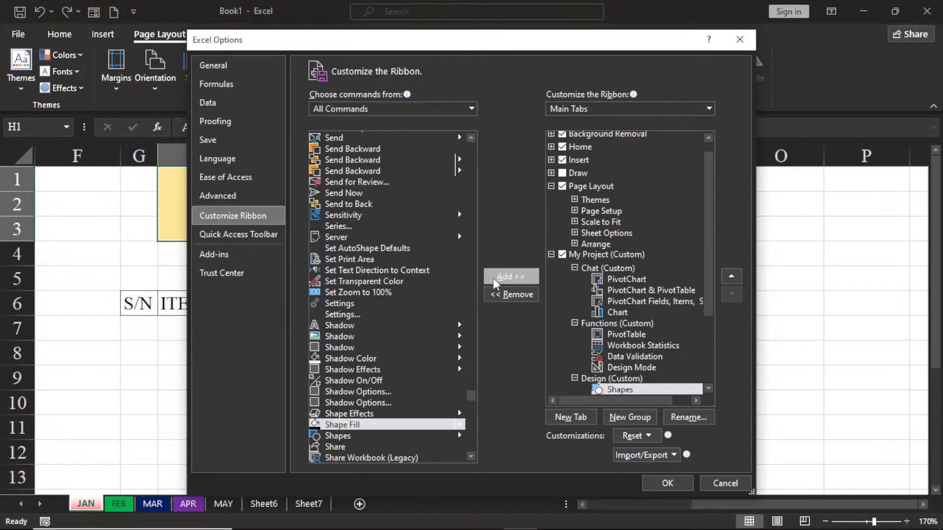
pyautogui.click(344, 414)
pyautogui.click(494, 278)
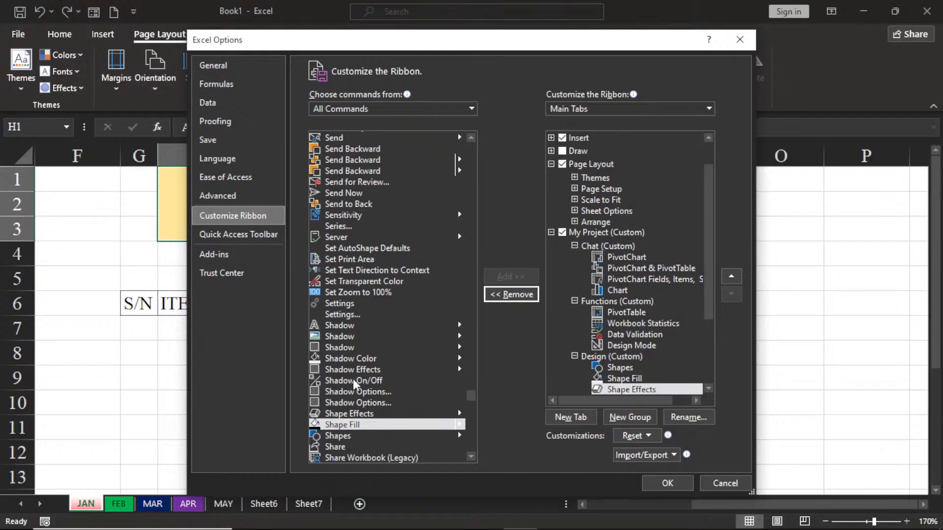
pyautogui.click(353, 360)
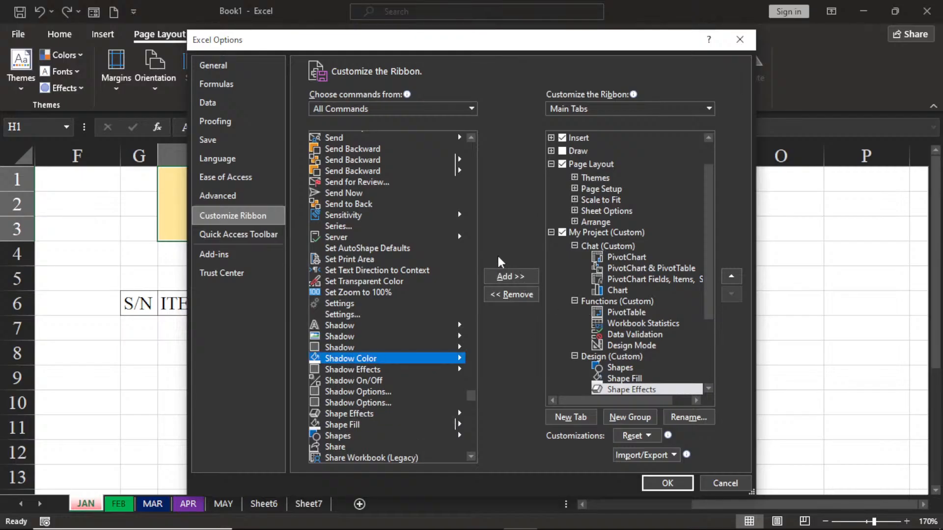
pyautogui.click(512, 277)
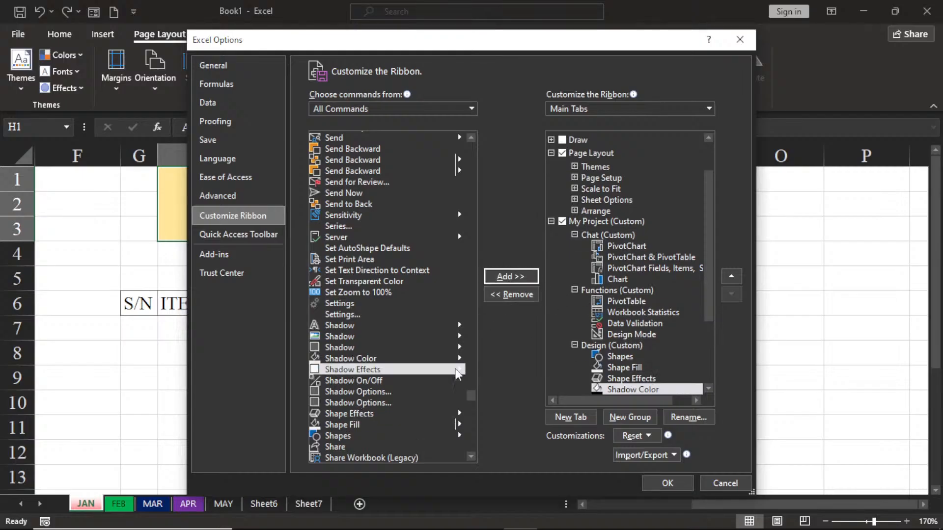
# Step: Collapse the My Project and Page Layout entries in the main tabs list and apply the ribbon customization
pyautogui.scroll(-3, 357, 371)
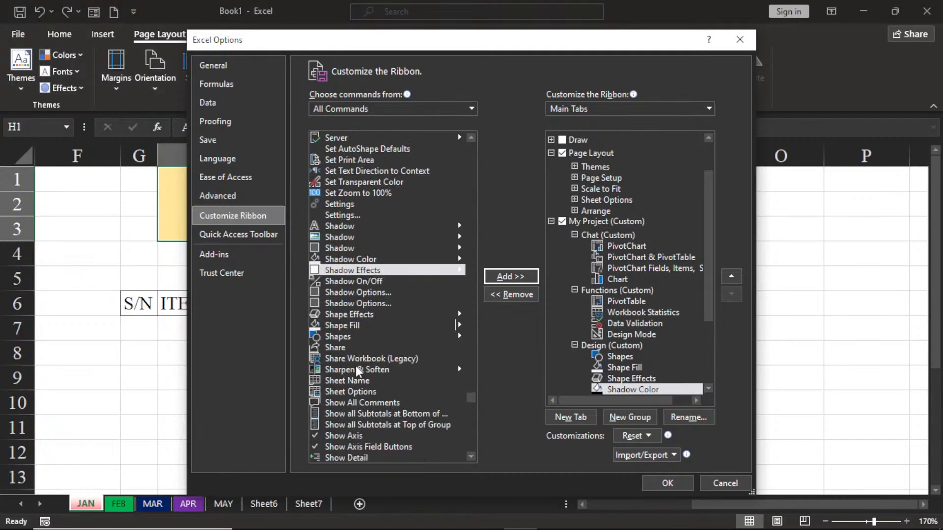
pyautogui.scroll(-7, 357, 372)
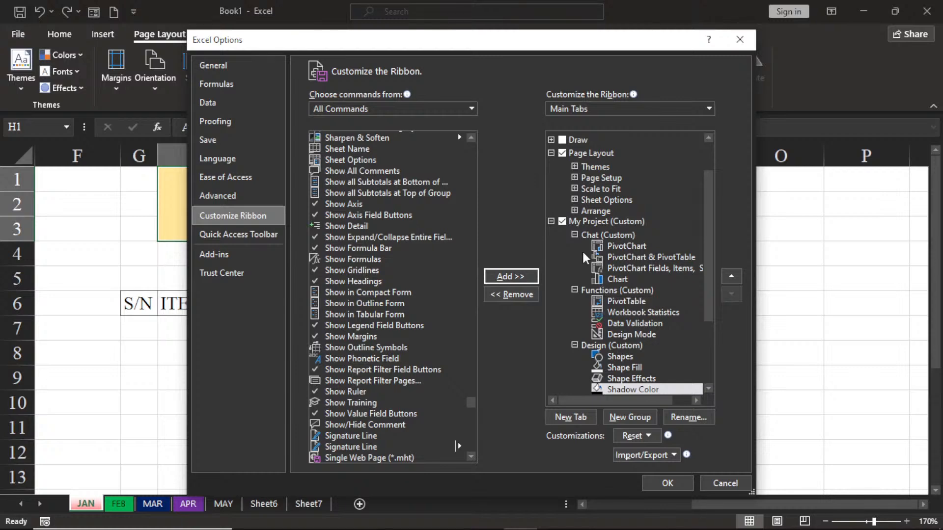
pyautogui.click(551, 222)
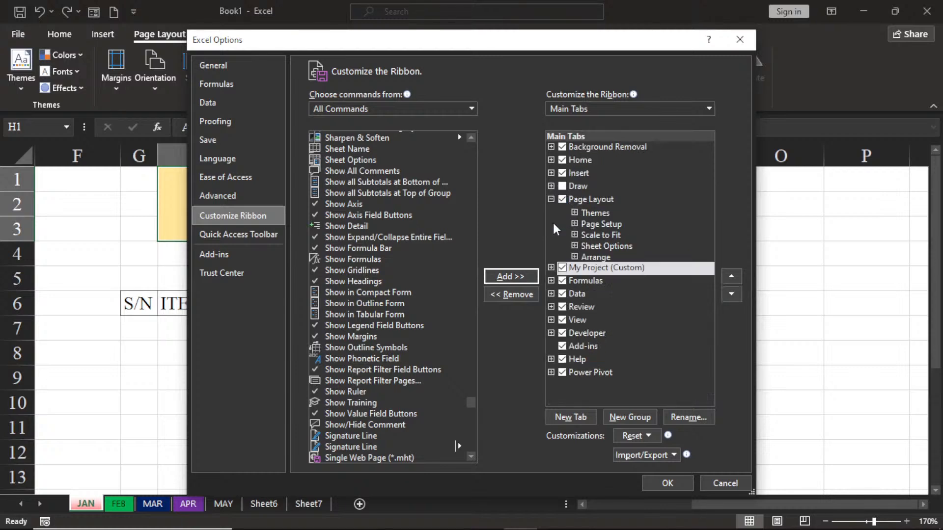
pyautogui.click(552, 199)
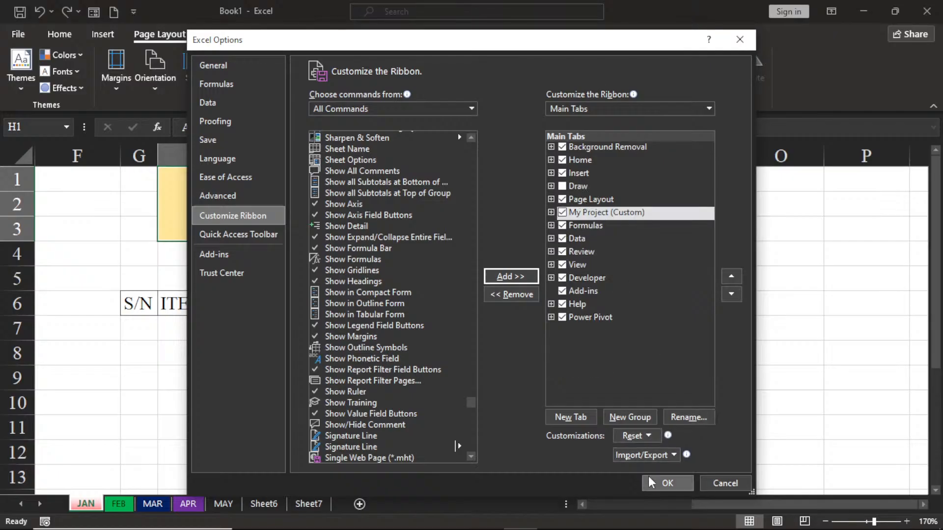
pyautogui.click(650, 489)
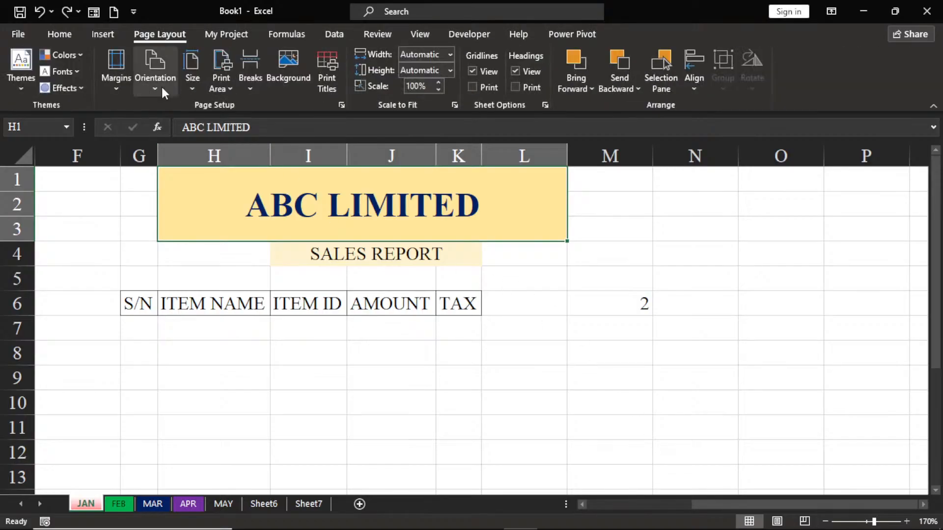
# Step: Examine the commands in the custom My Project ribbon tab and compare it with the built-in Home and Page Layout tabs
pyautogui.click(231, 37)
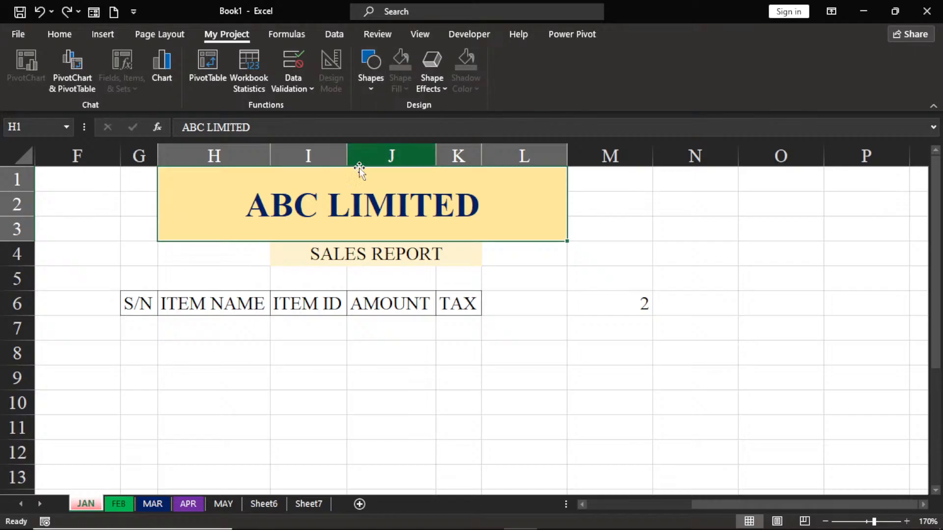
pyautogui.click(51, 37)
pyautogui.click(158, 34)
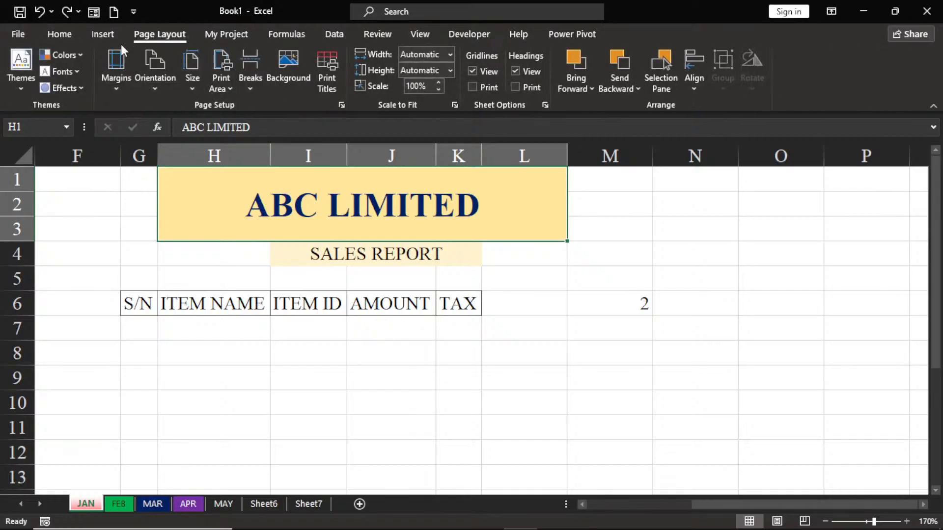
pyautogui.click(219, 33)
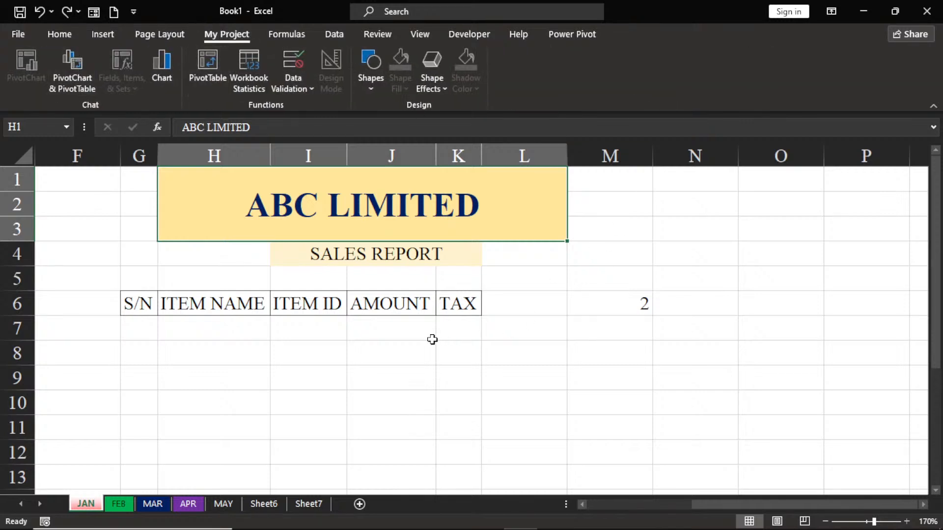
# Step: Inspect the Data Validation choices and the PivotChart & PivotTable creation settings from My Project without creating anything, and return to the Home commands
pyautogui.click(295, 81)
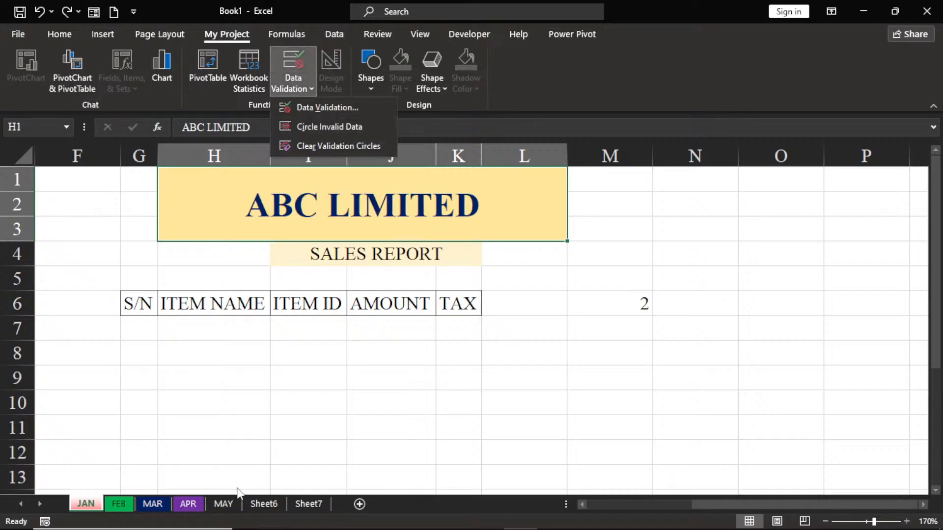
pyautogui.click(258, 364)
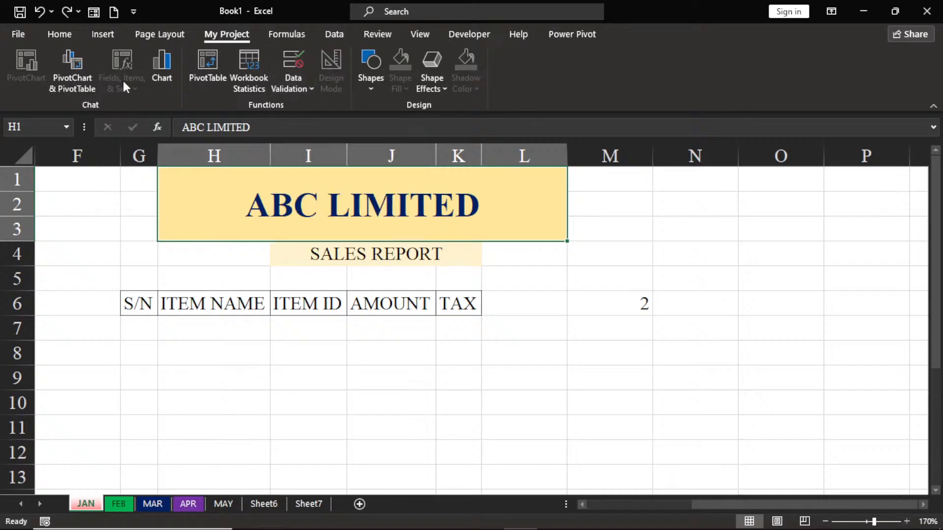
pyautogui.click(82, 79)
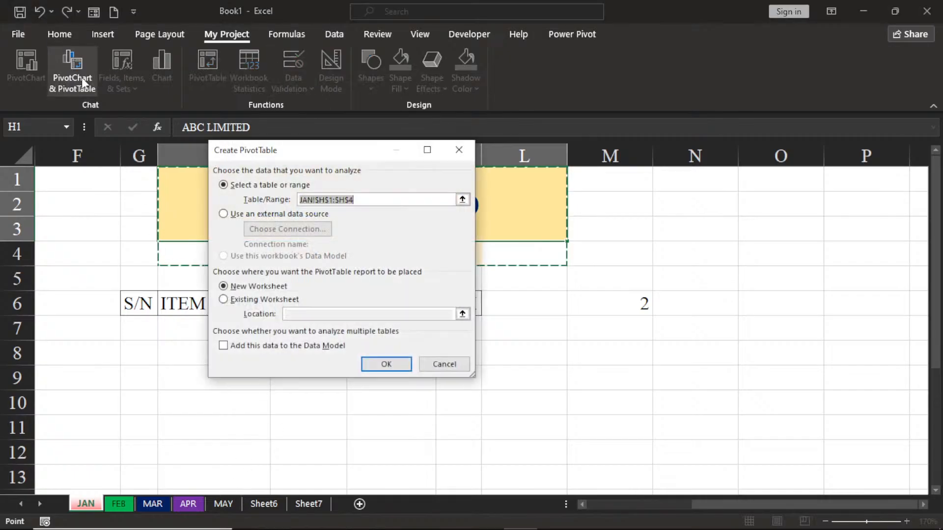
pyautogui.click(459, 150)
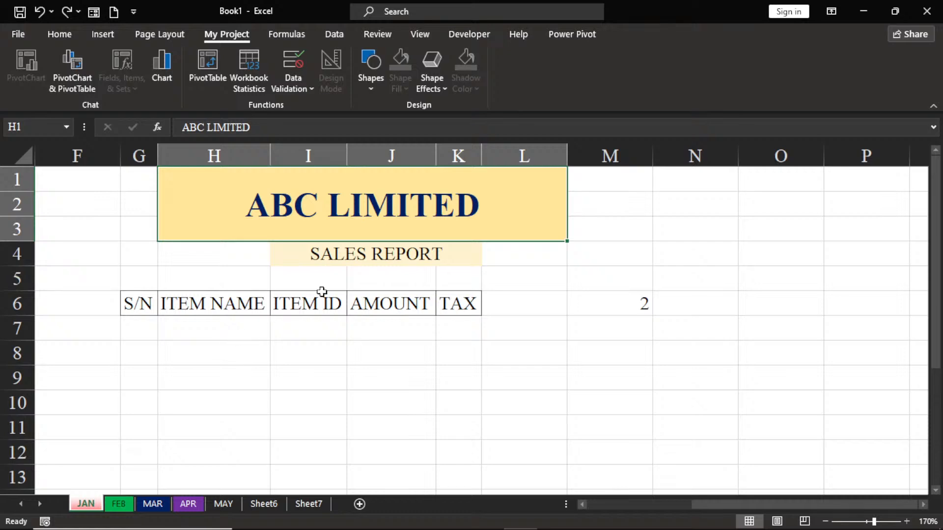
pyautogui.click(59, 37)
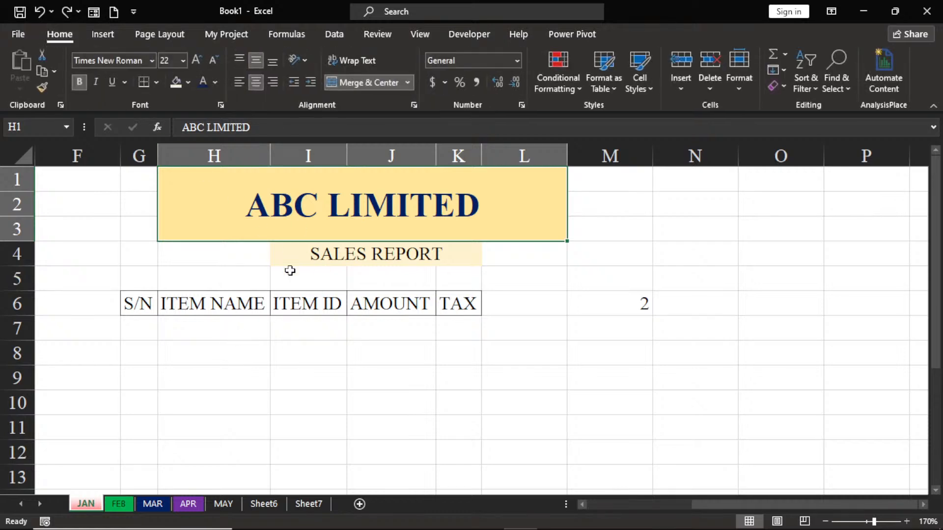